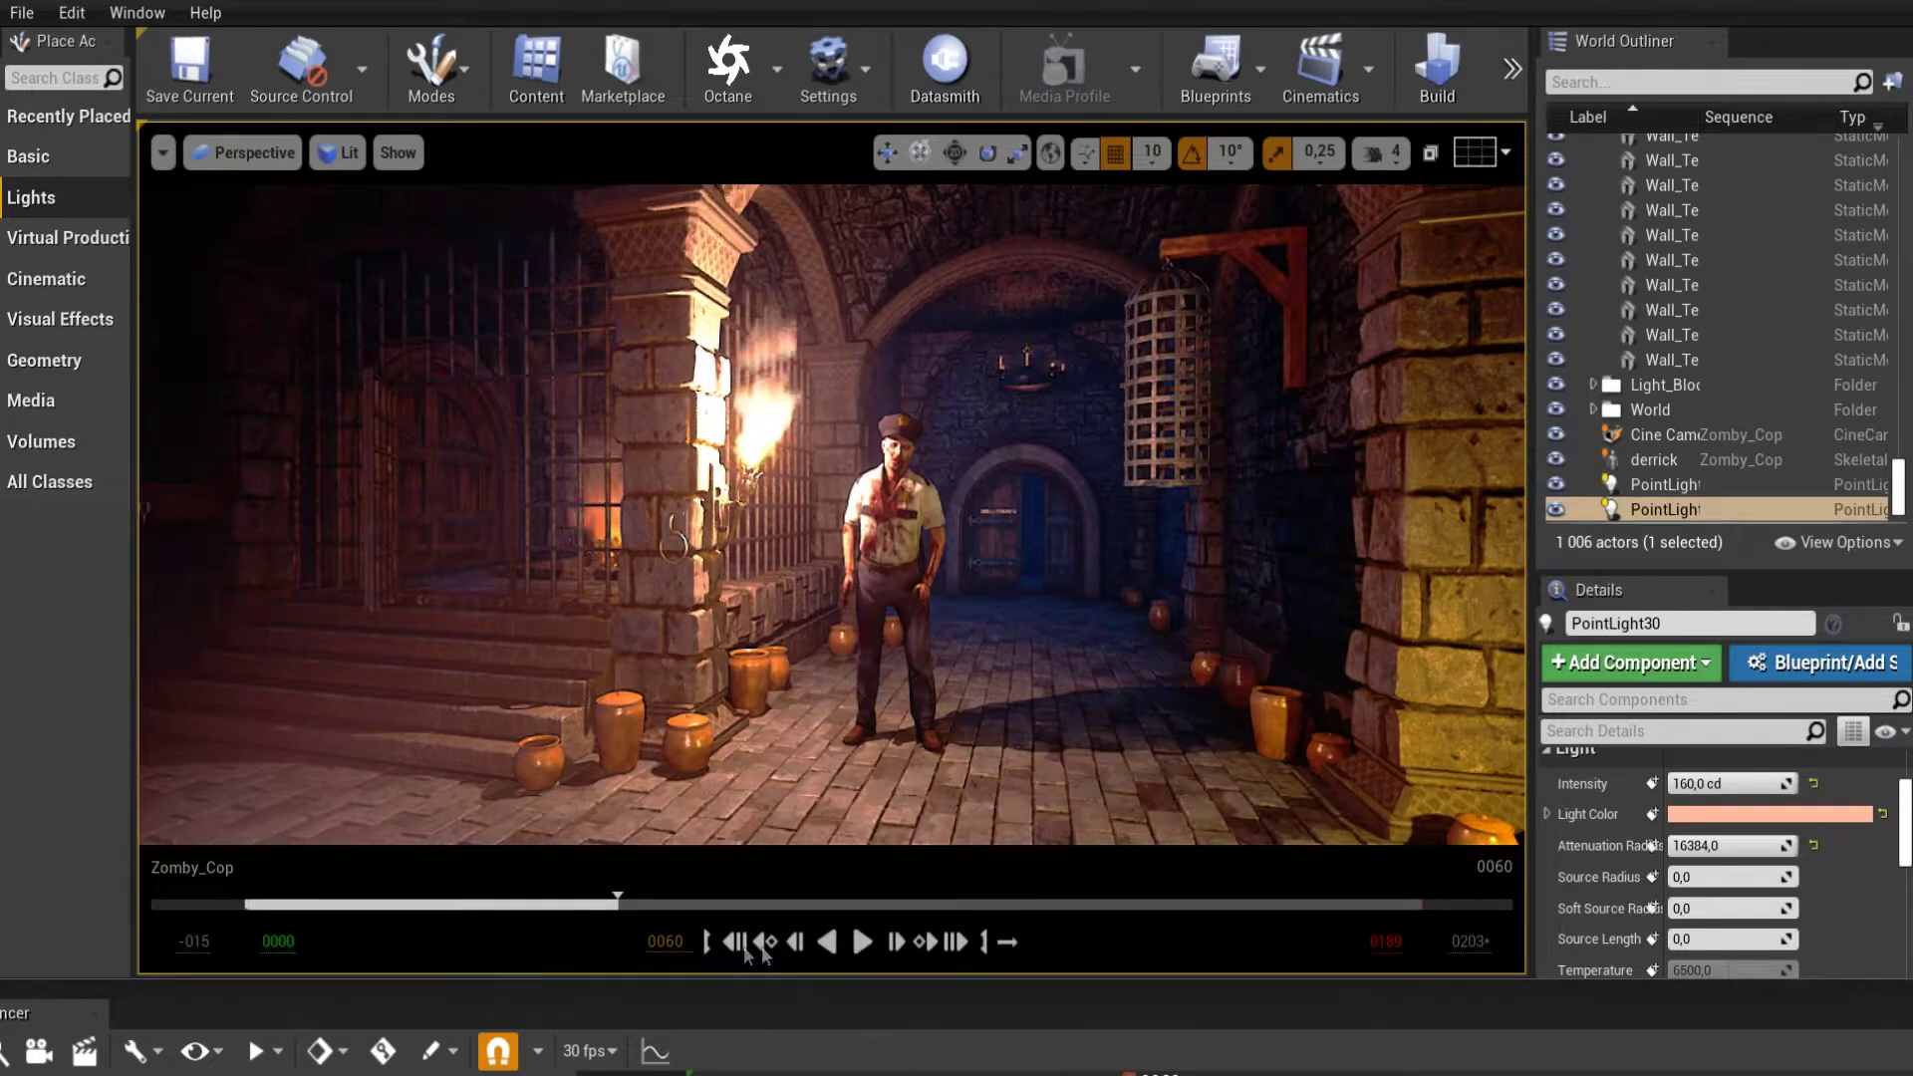
Play the Zomby_Cop sequence twice to watch the zombie cop walk the dungeon.
click(863, 941)
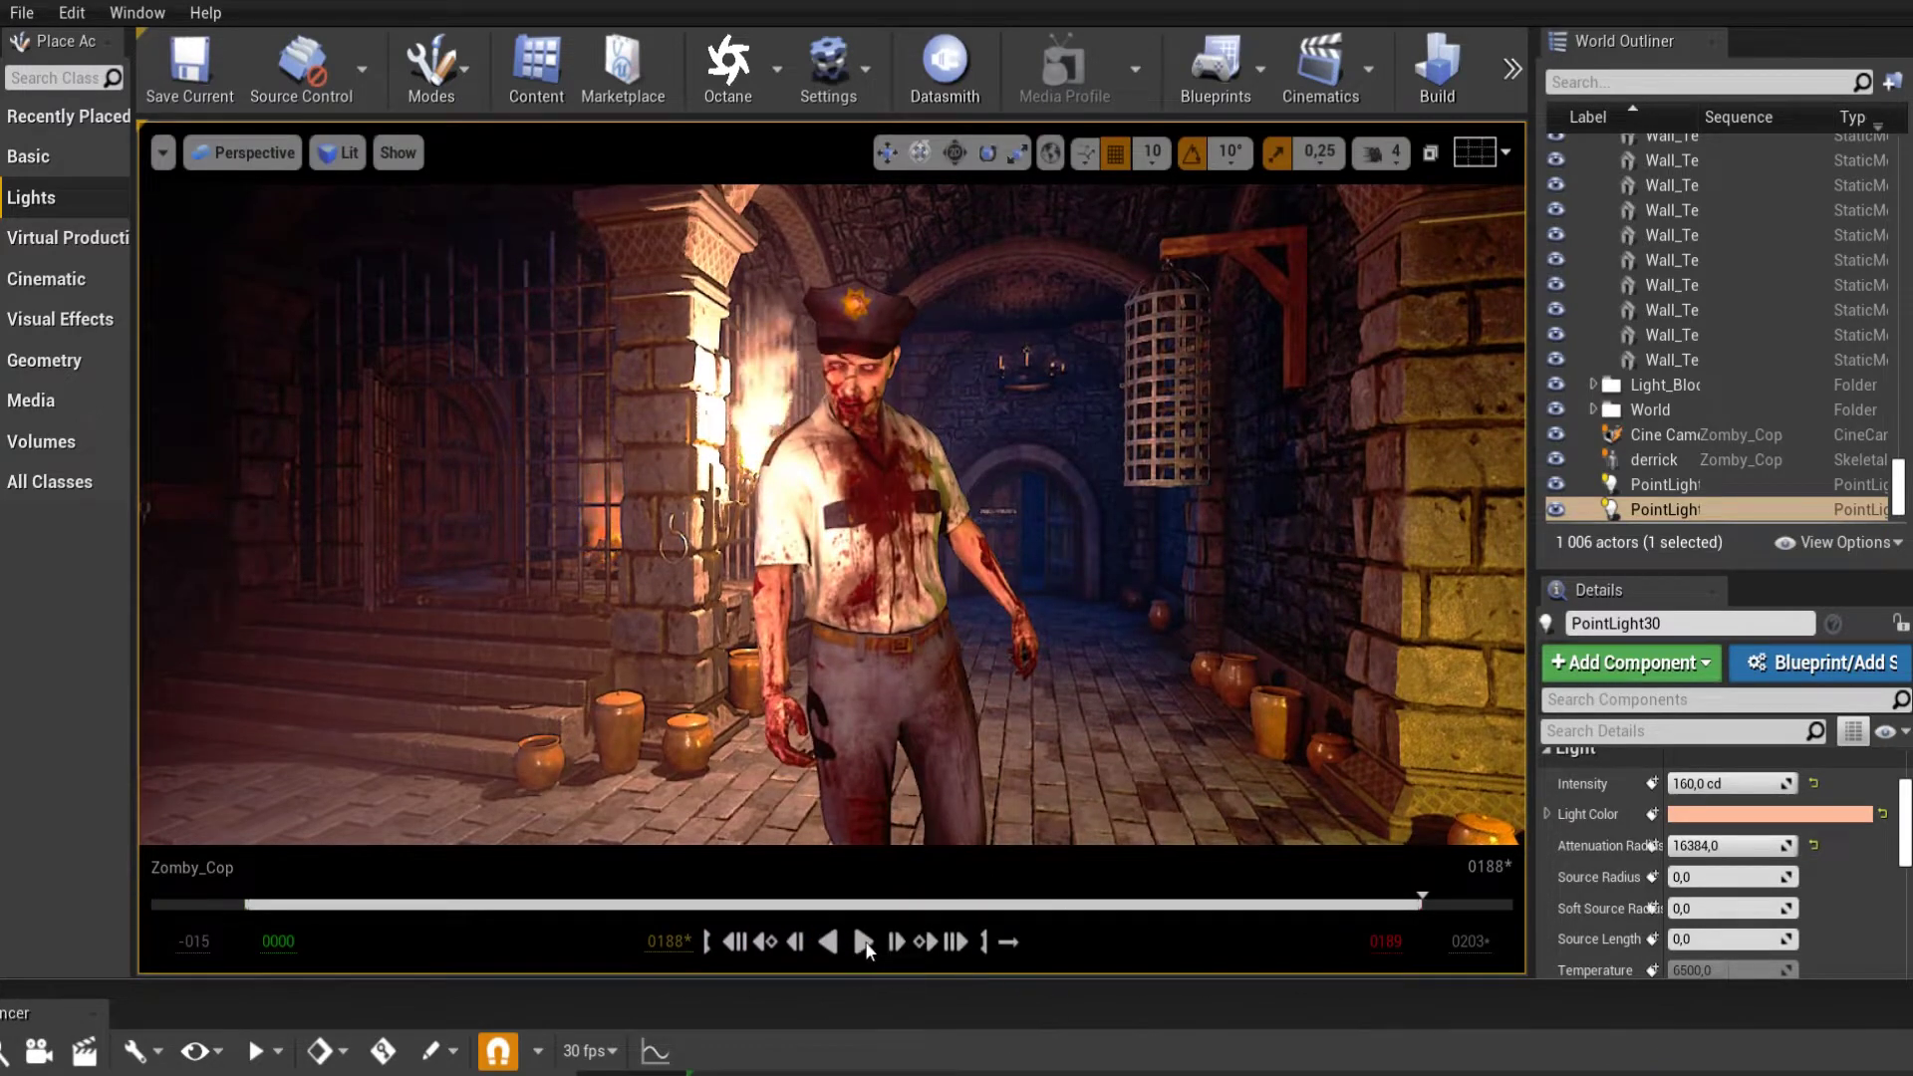
click(863, 941)
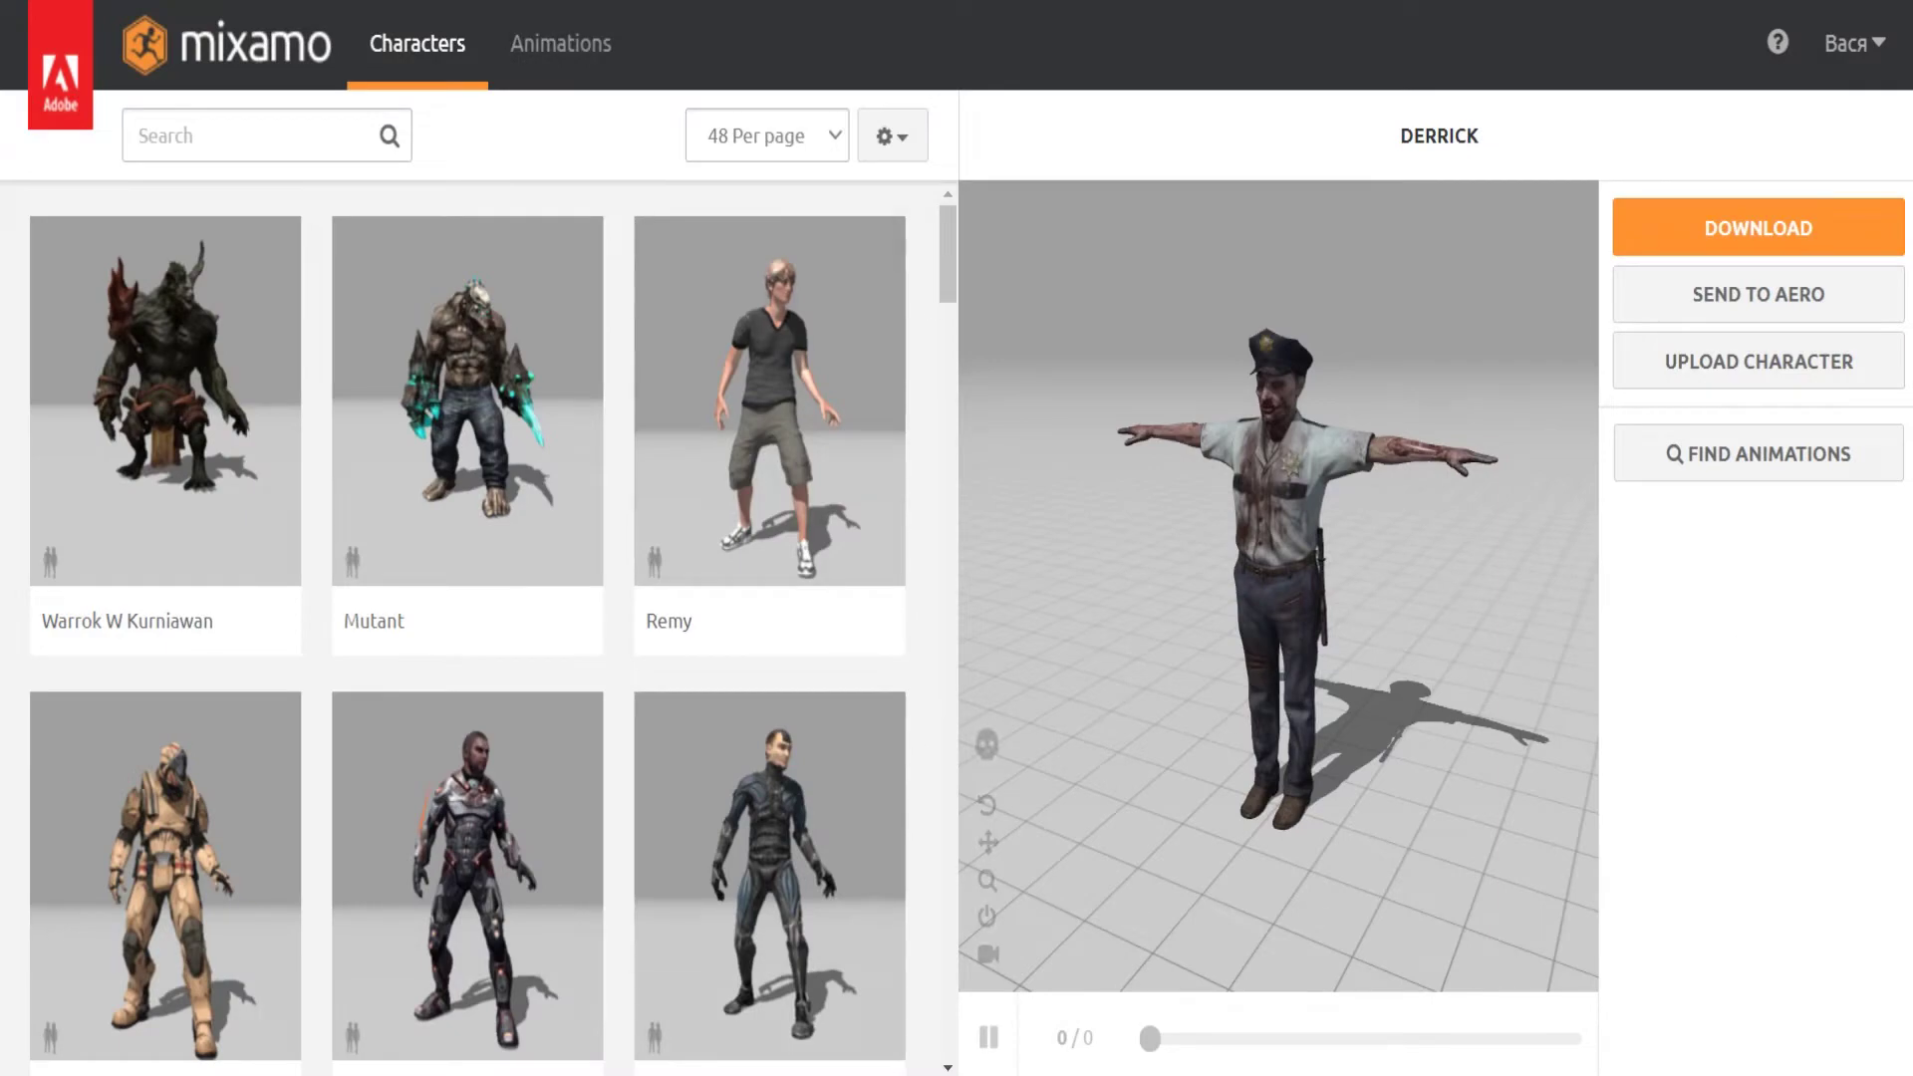
Move from Mixamo's Characters grid to the Animations library, dismissing the Upload a Character dialog.
mouse_move(941, 235)
mouse_down()
mouse_move(942, 596)
mouse_move(913, 947)
mouse_move(901, 927)
mouse_up()
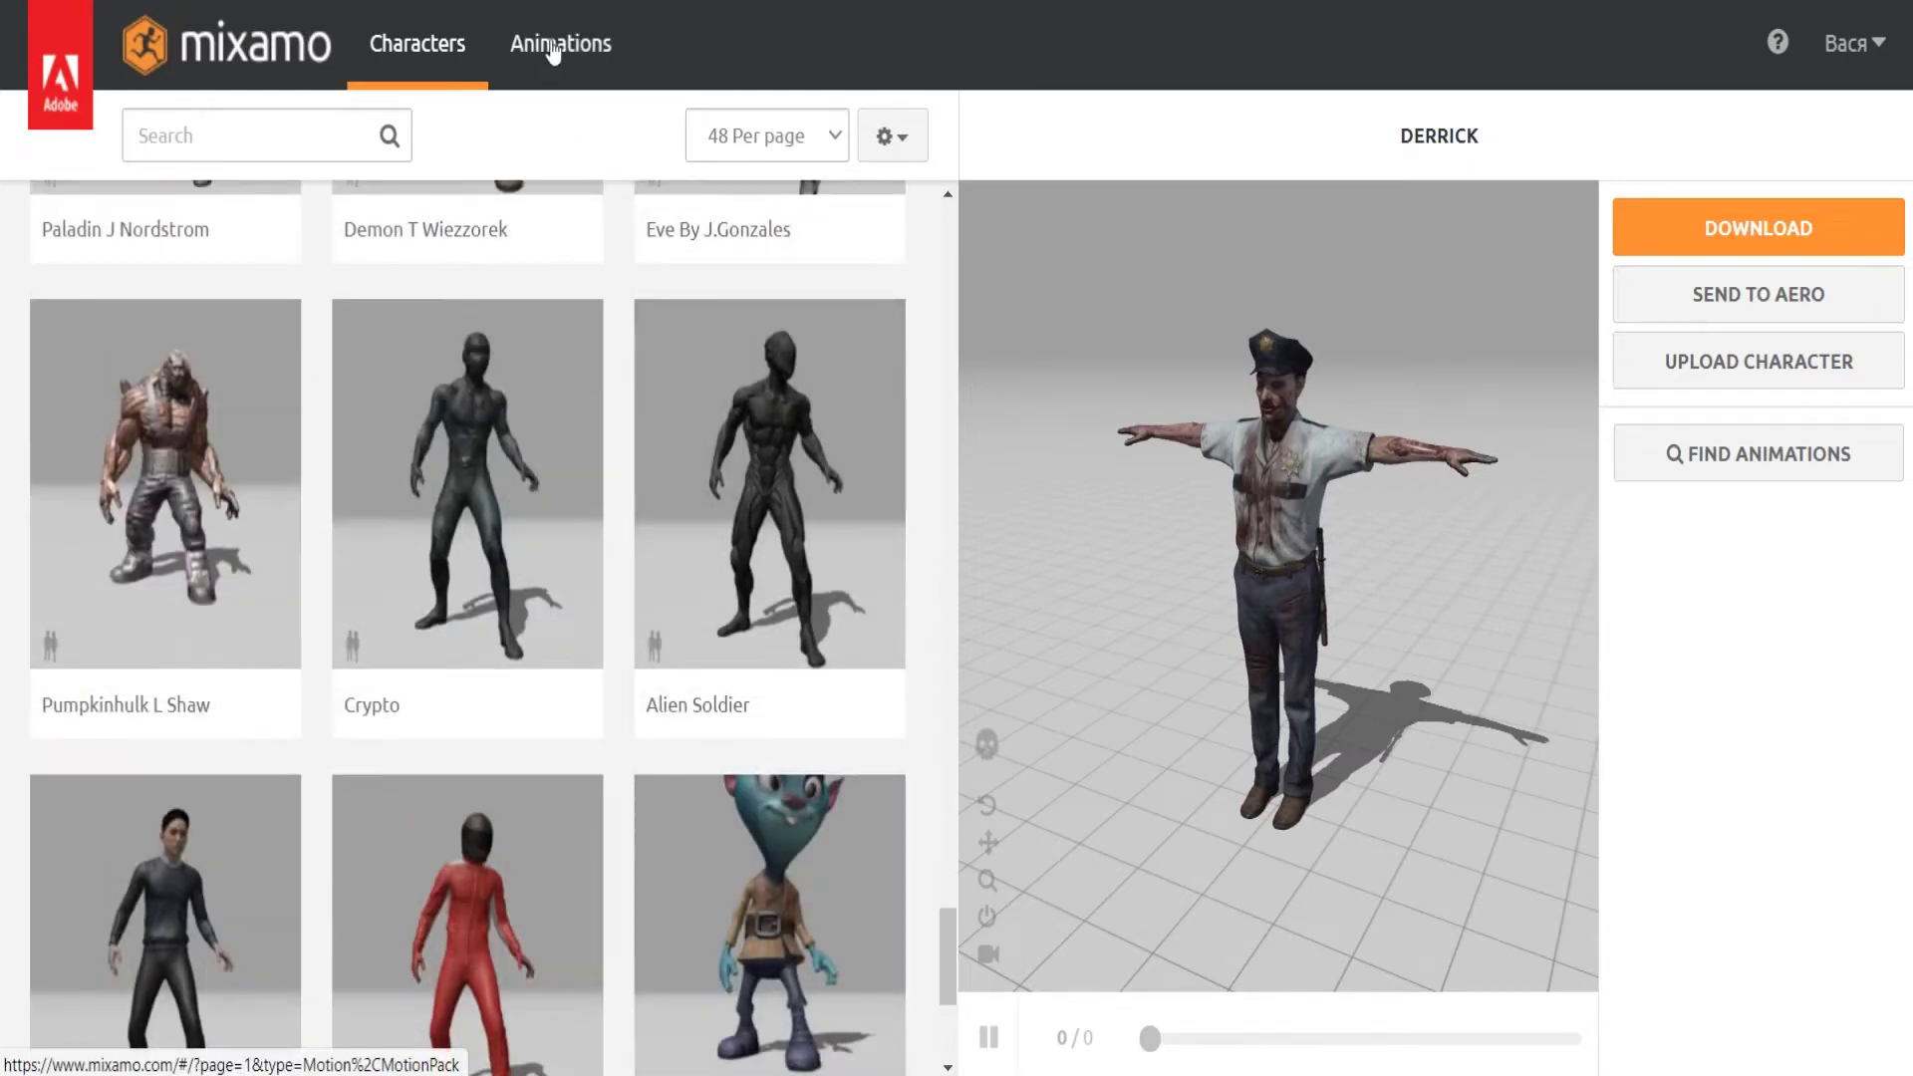
click(554, 52)
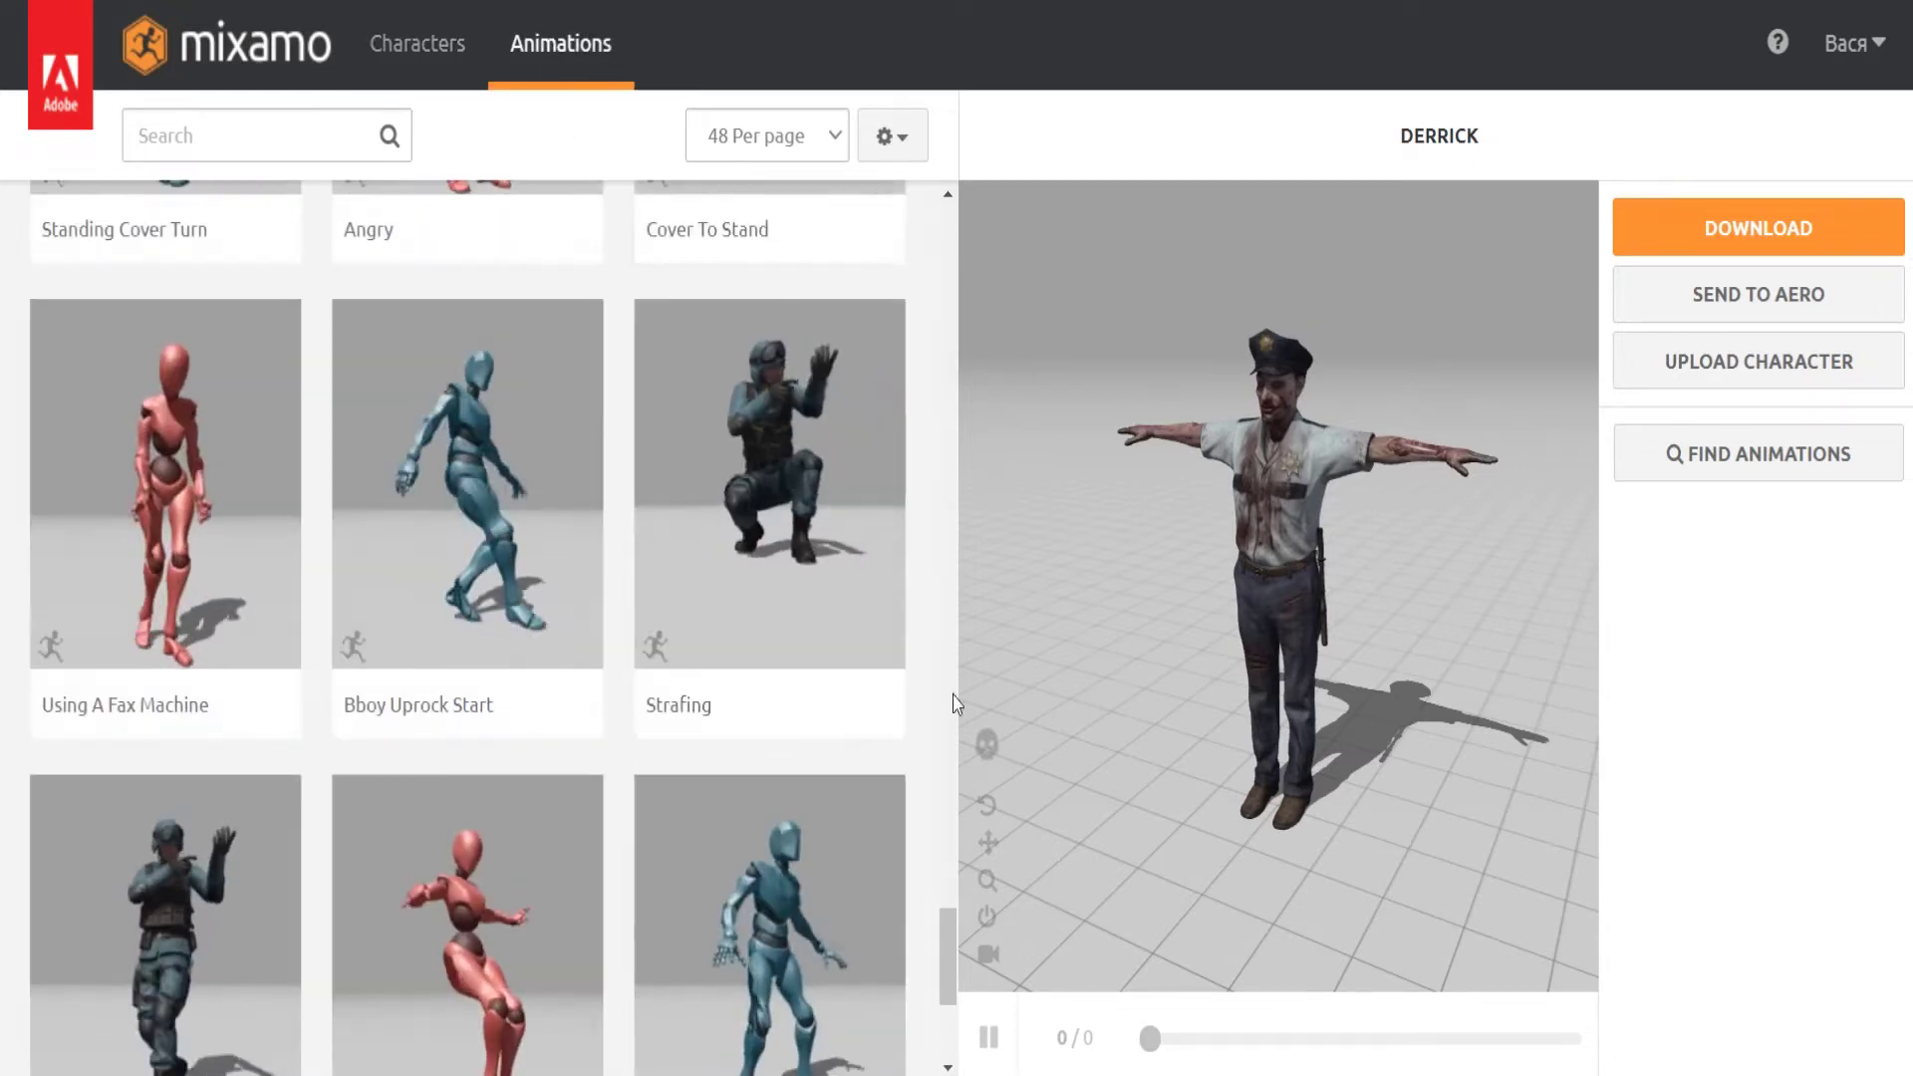
mouse_move(948, 903)
mouse_down()
mouse_move(962, 794)
mouse_move(930, 184)
mouse_up()
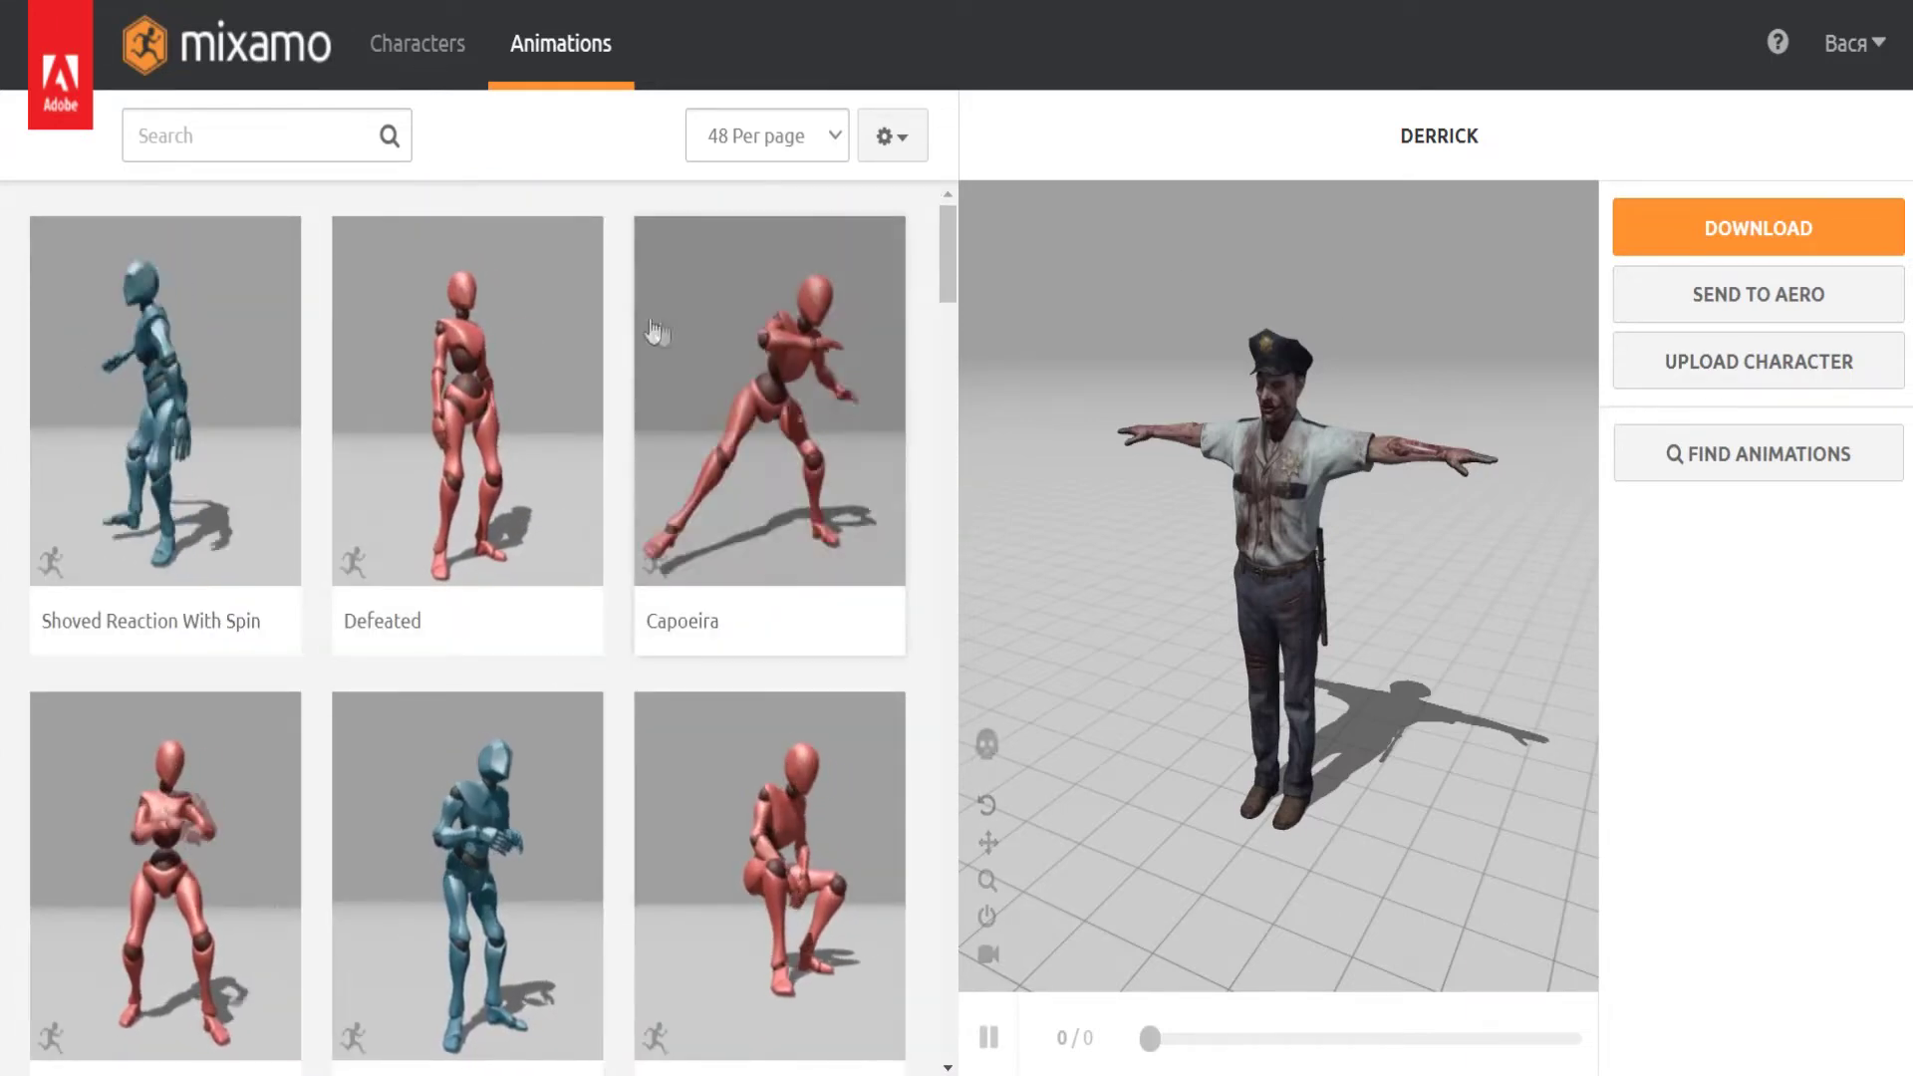
click(1778, 367)
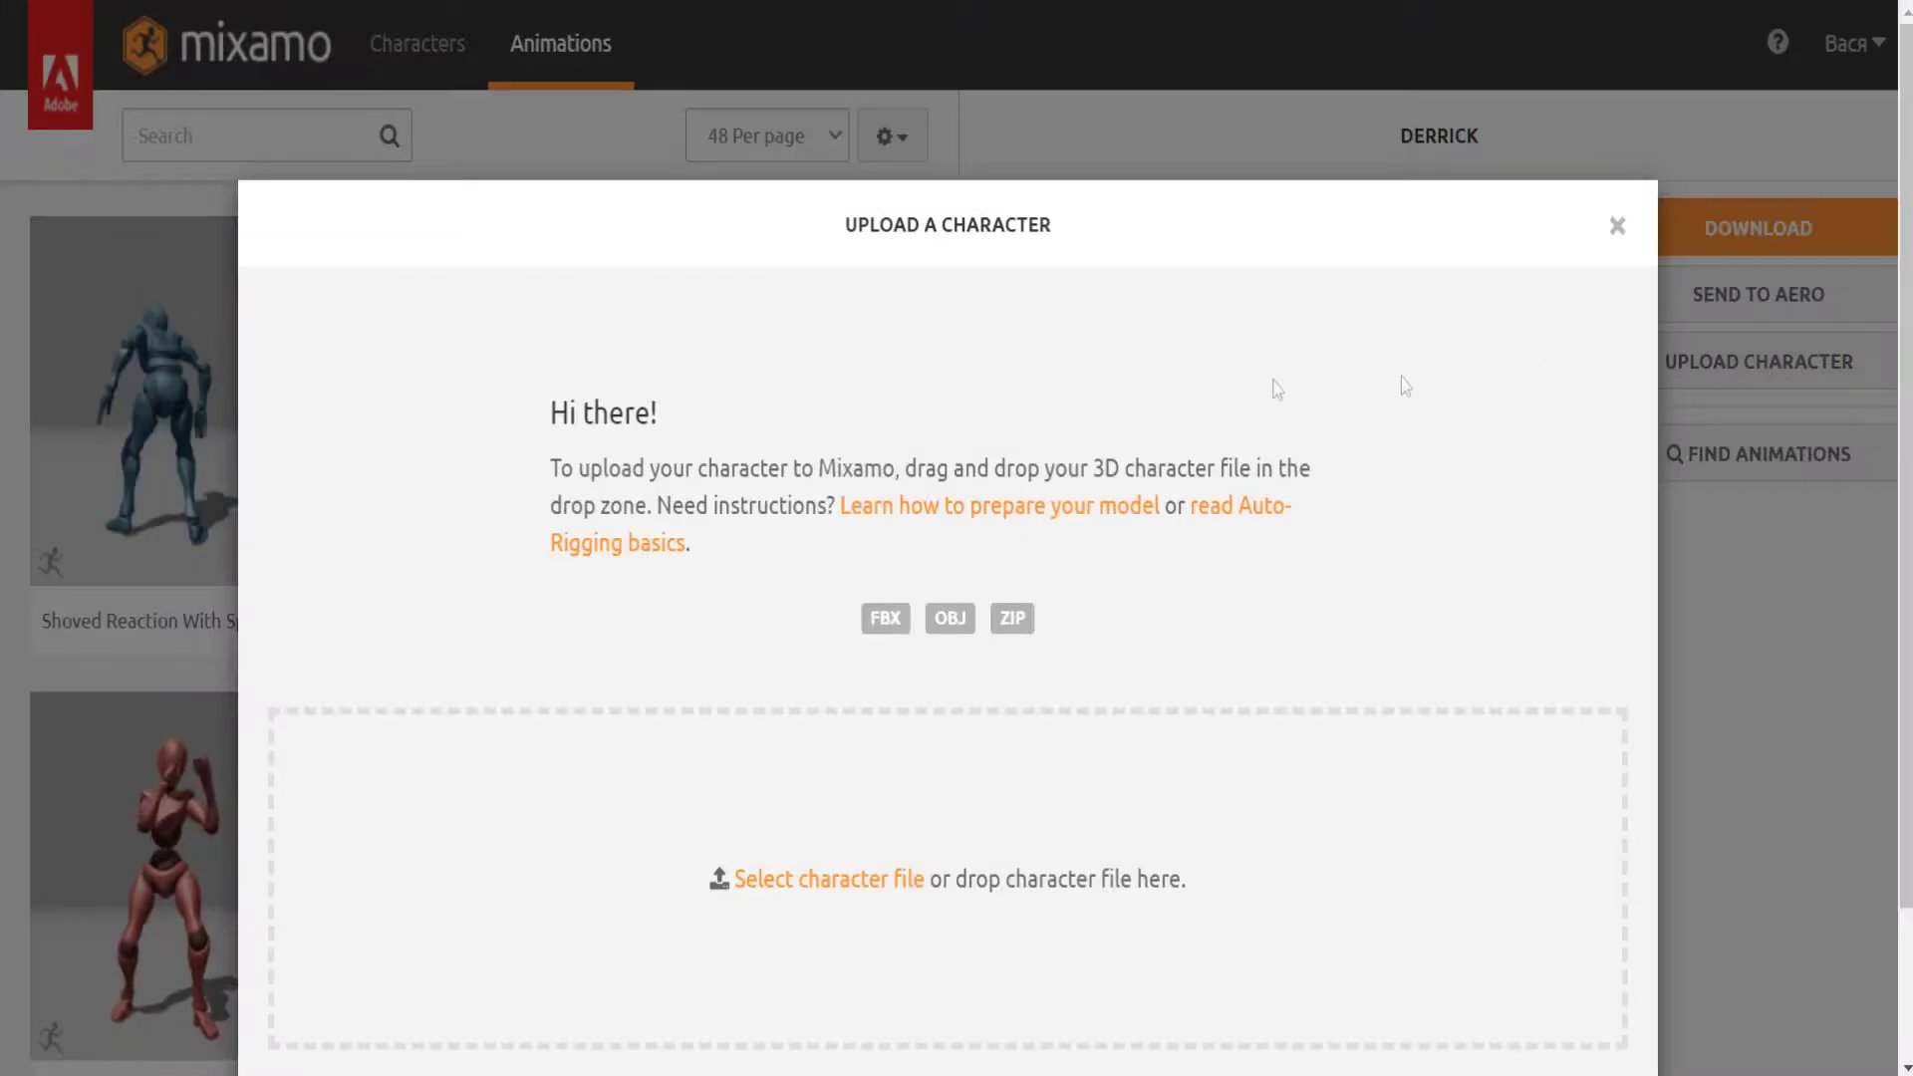
scroll(1275, 564, down, 2)
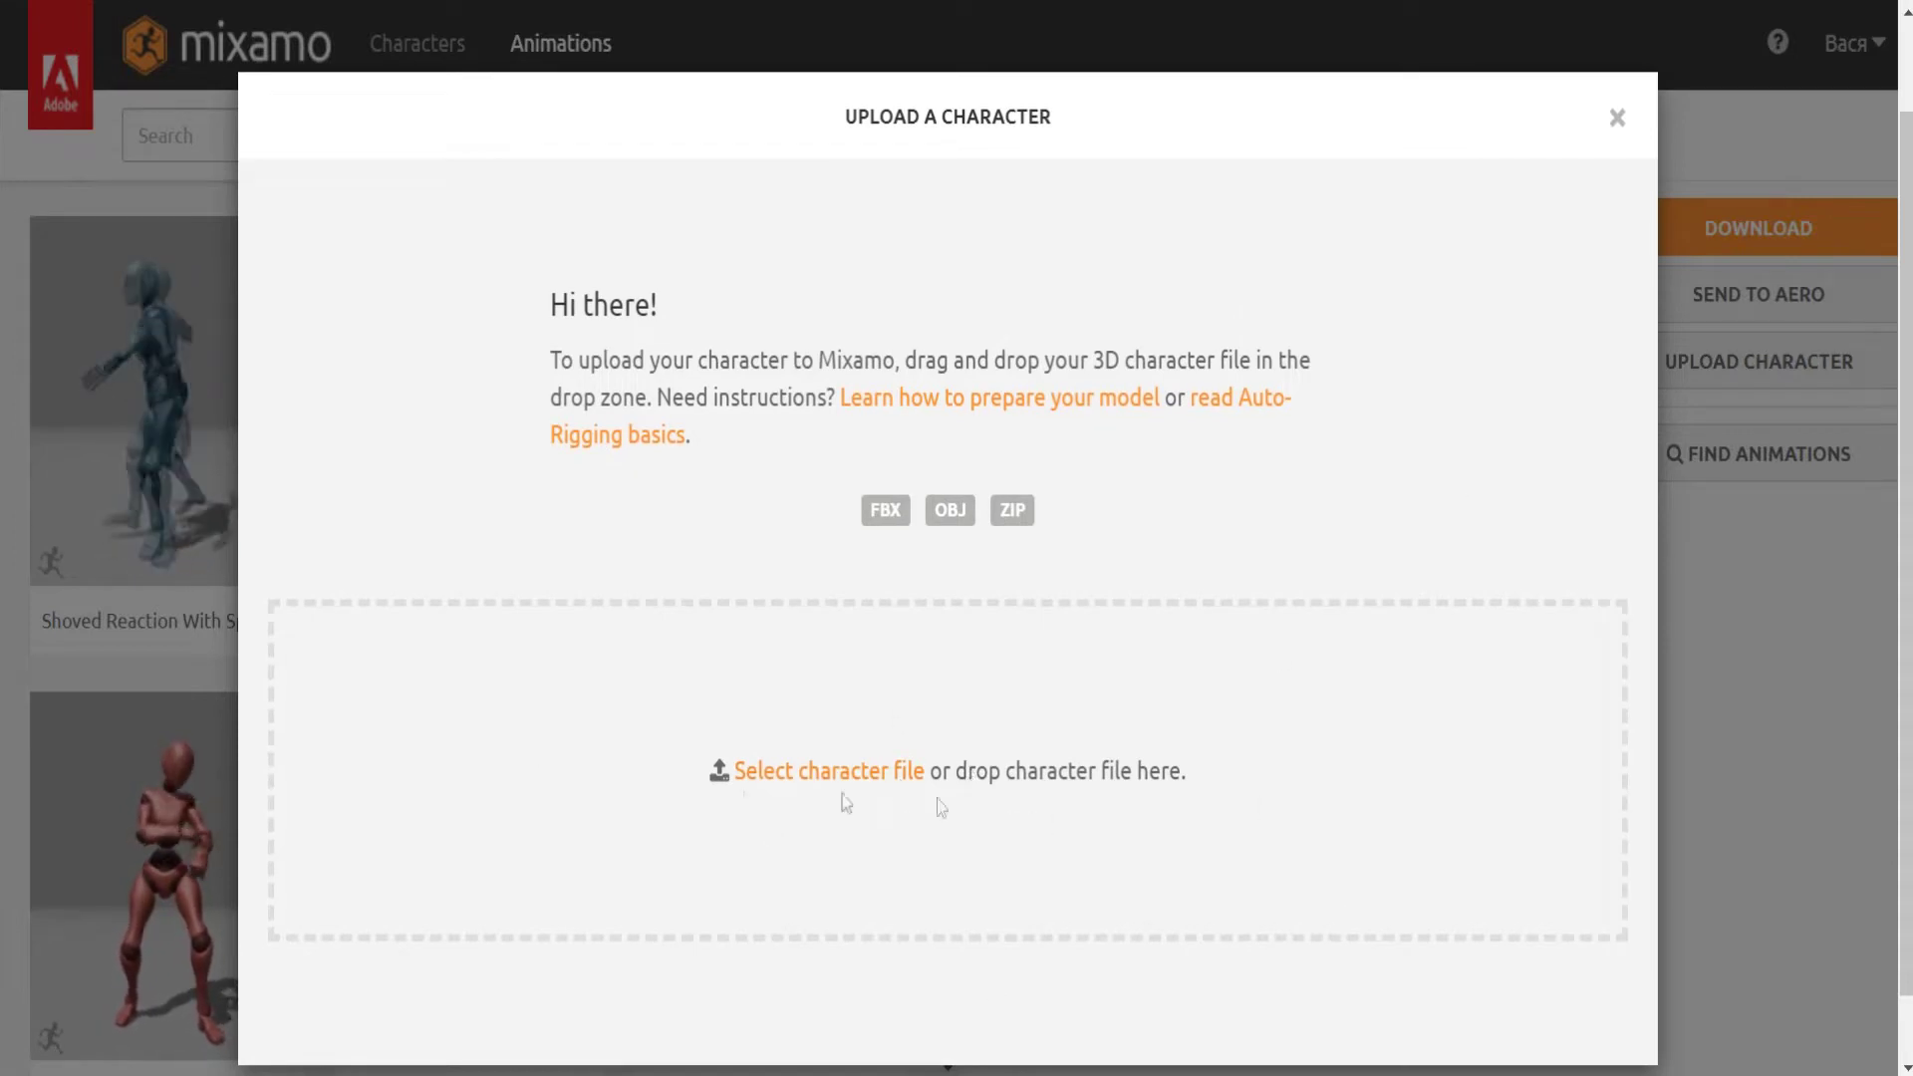
click(1618, 118)
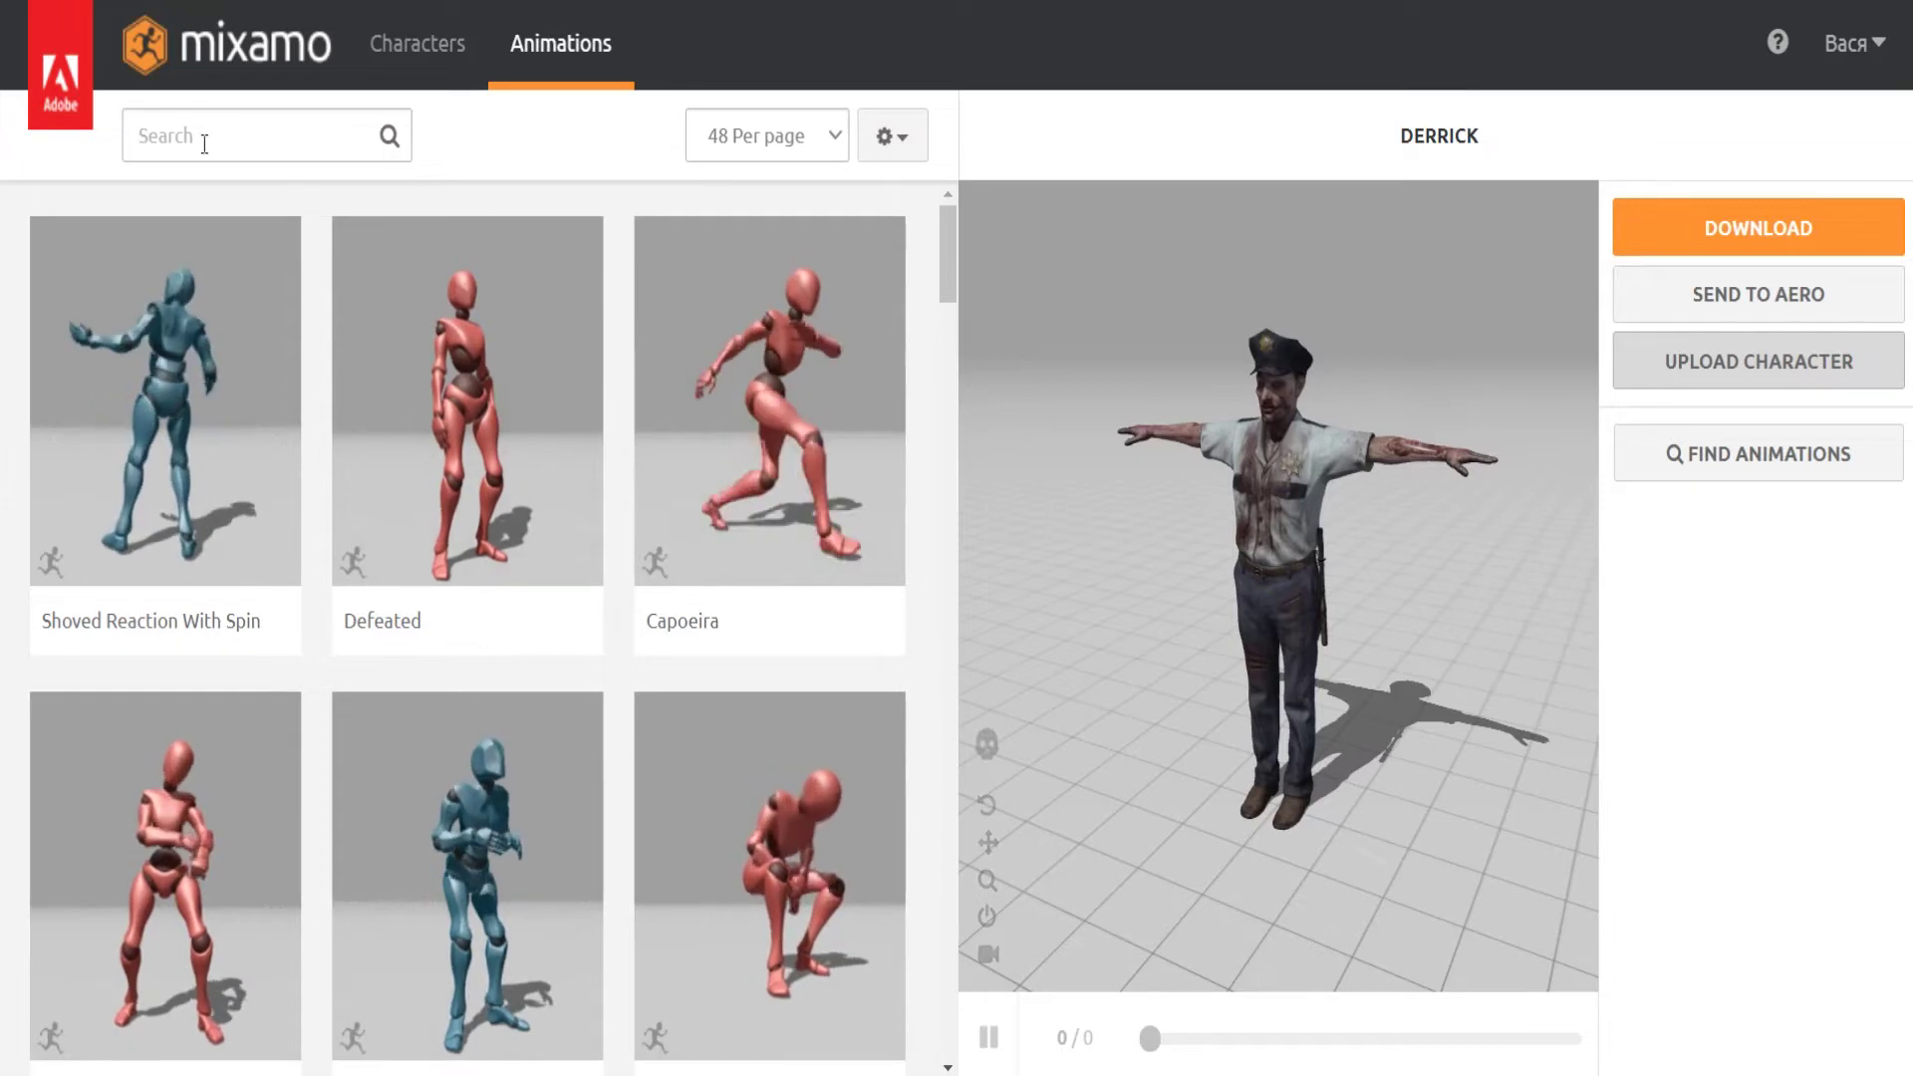
Search Mixamo's animations for T-pose and scroll through the results.
click(203, 138)
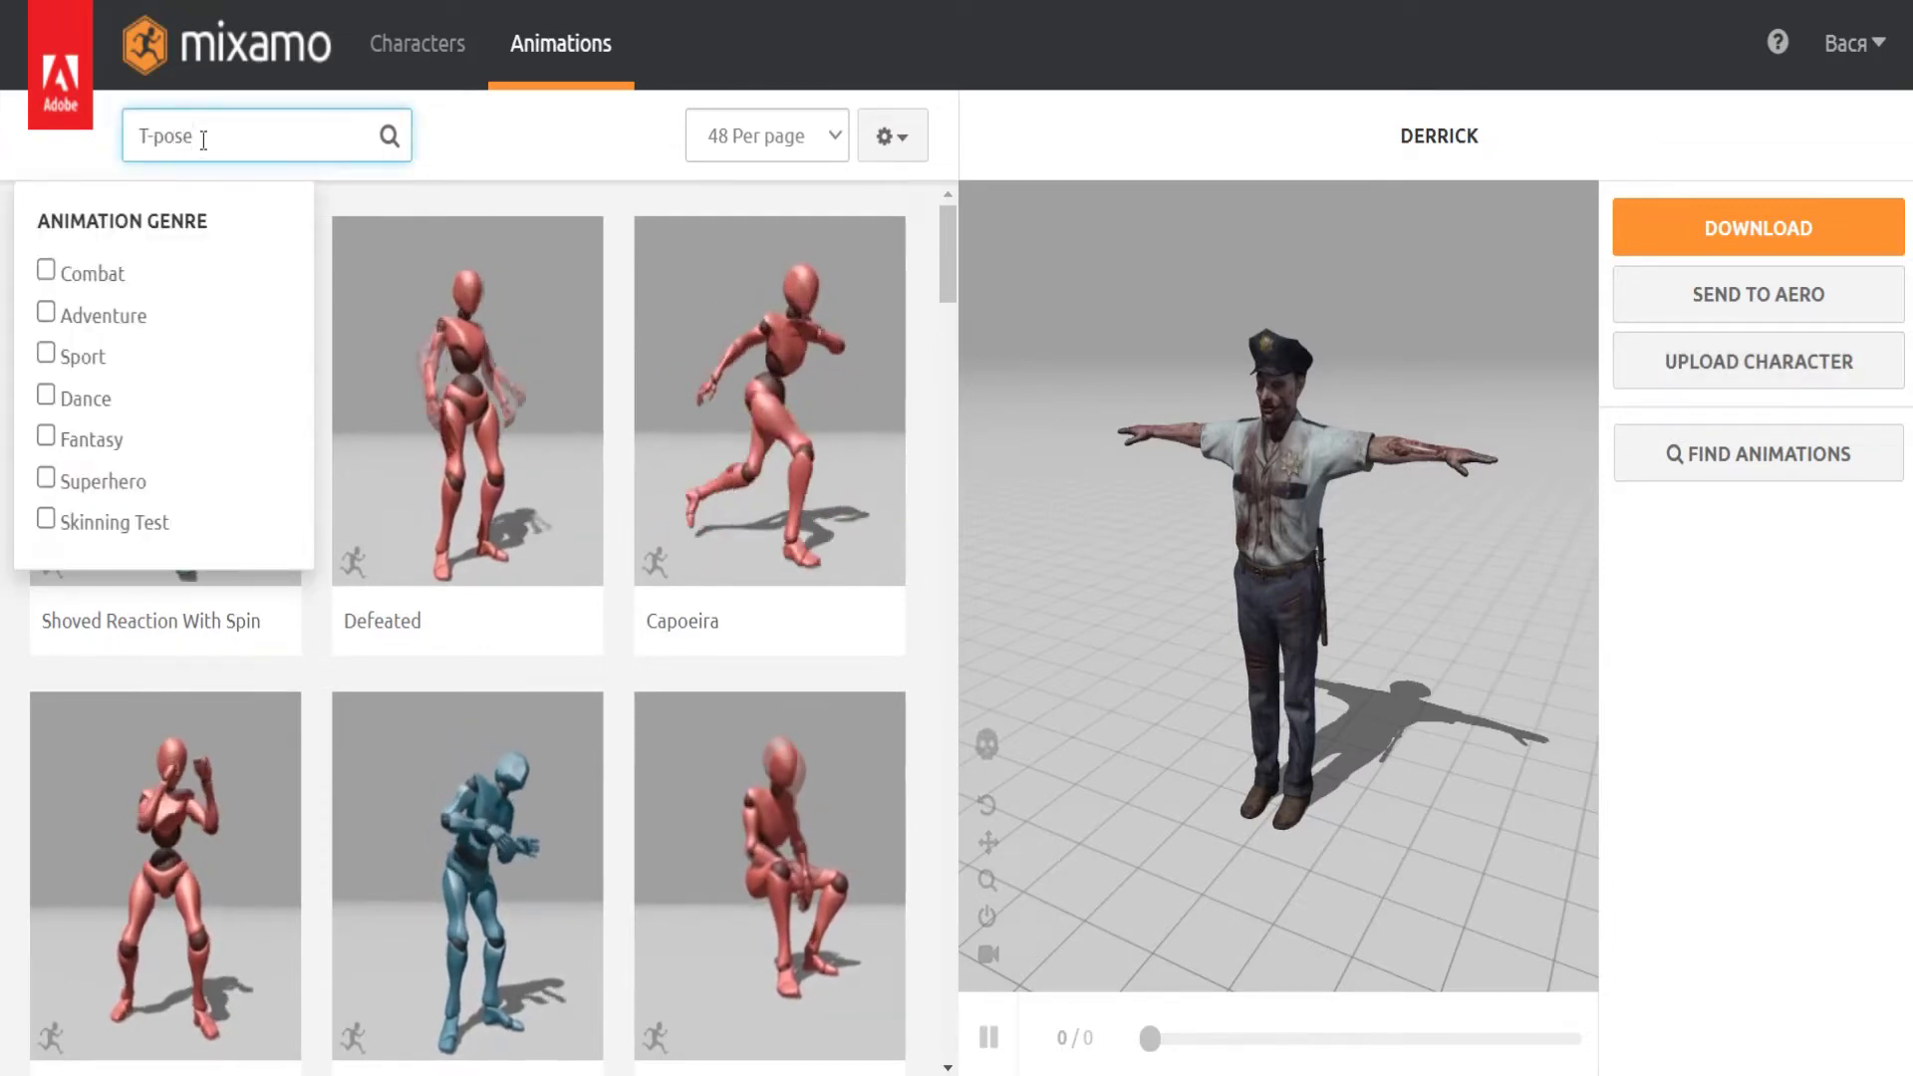
key(Return)
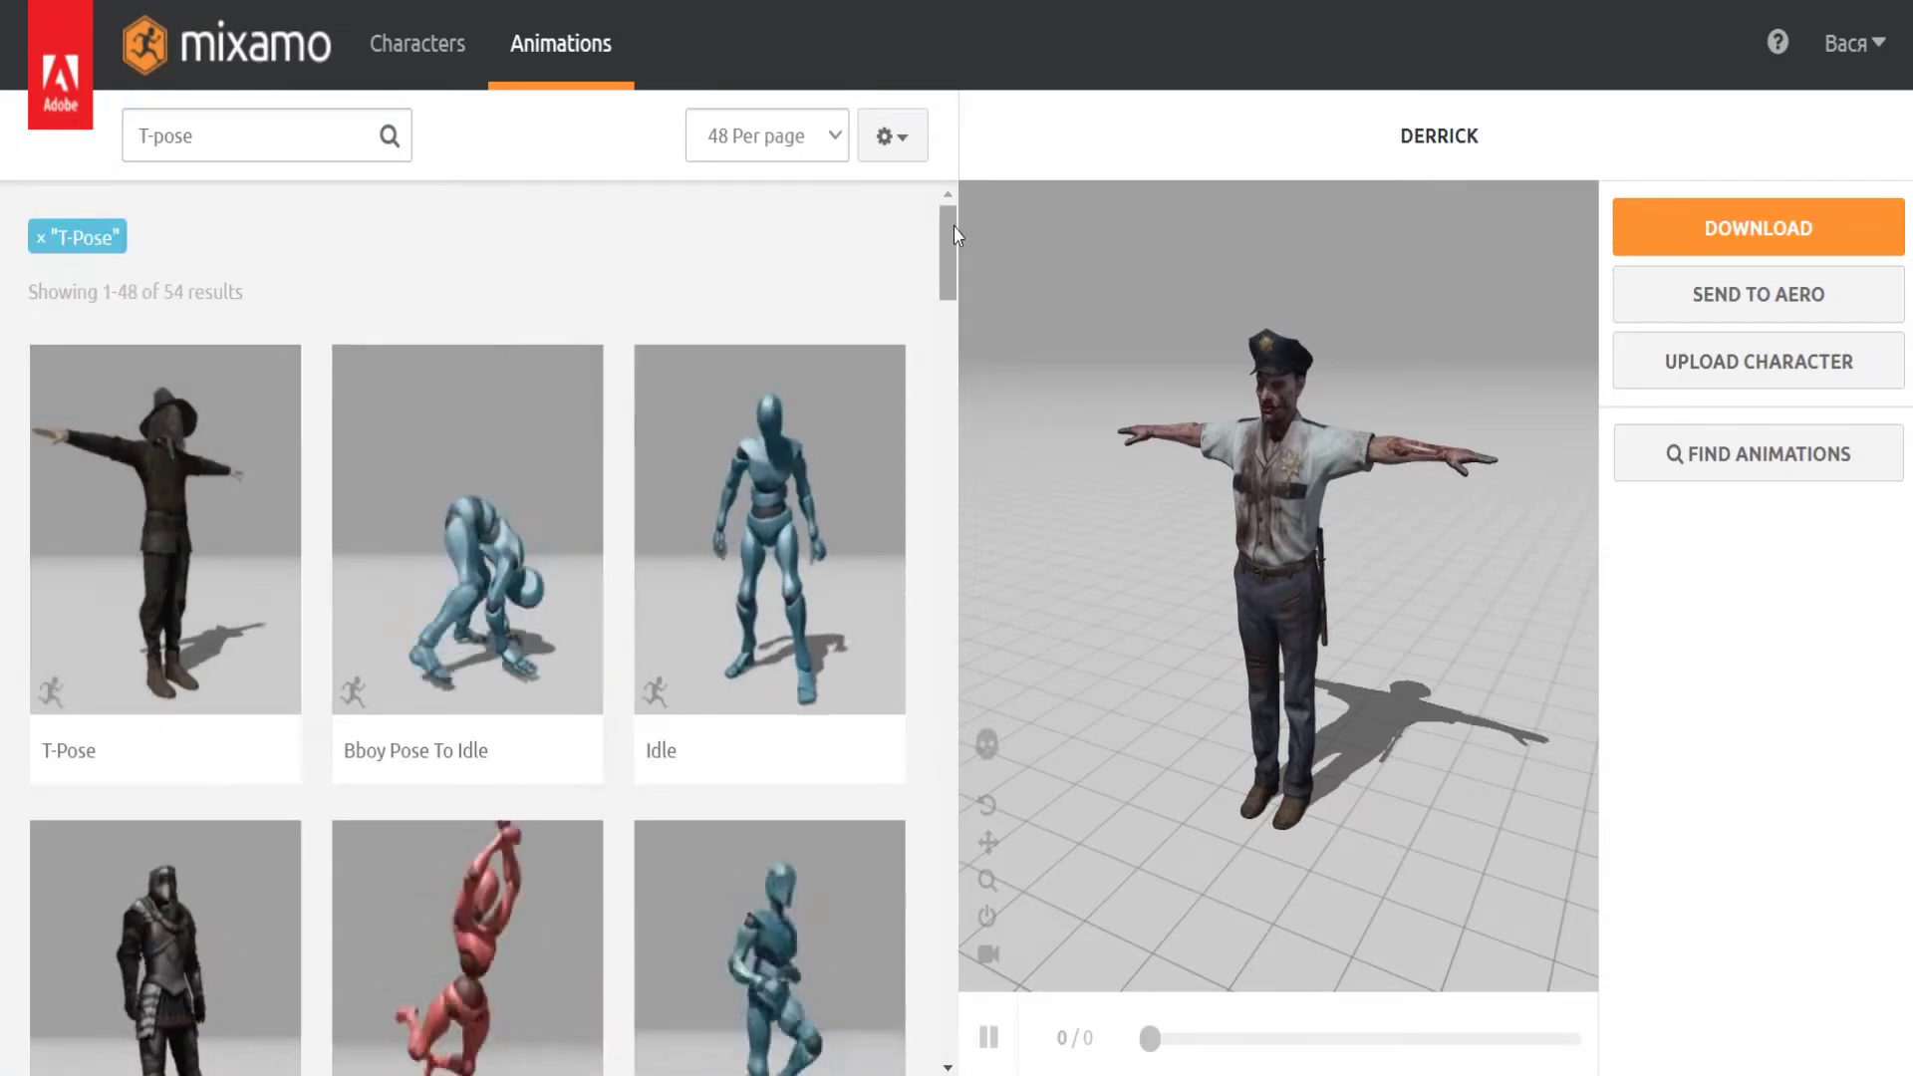
scroll(953, 241, down, 2)
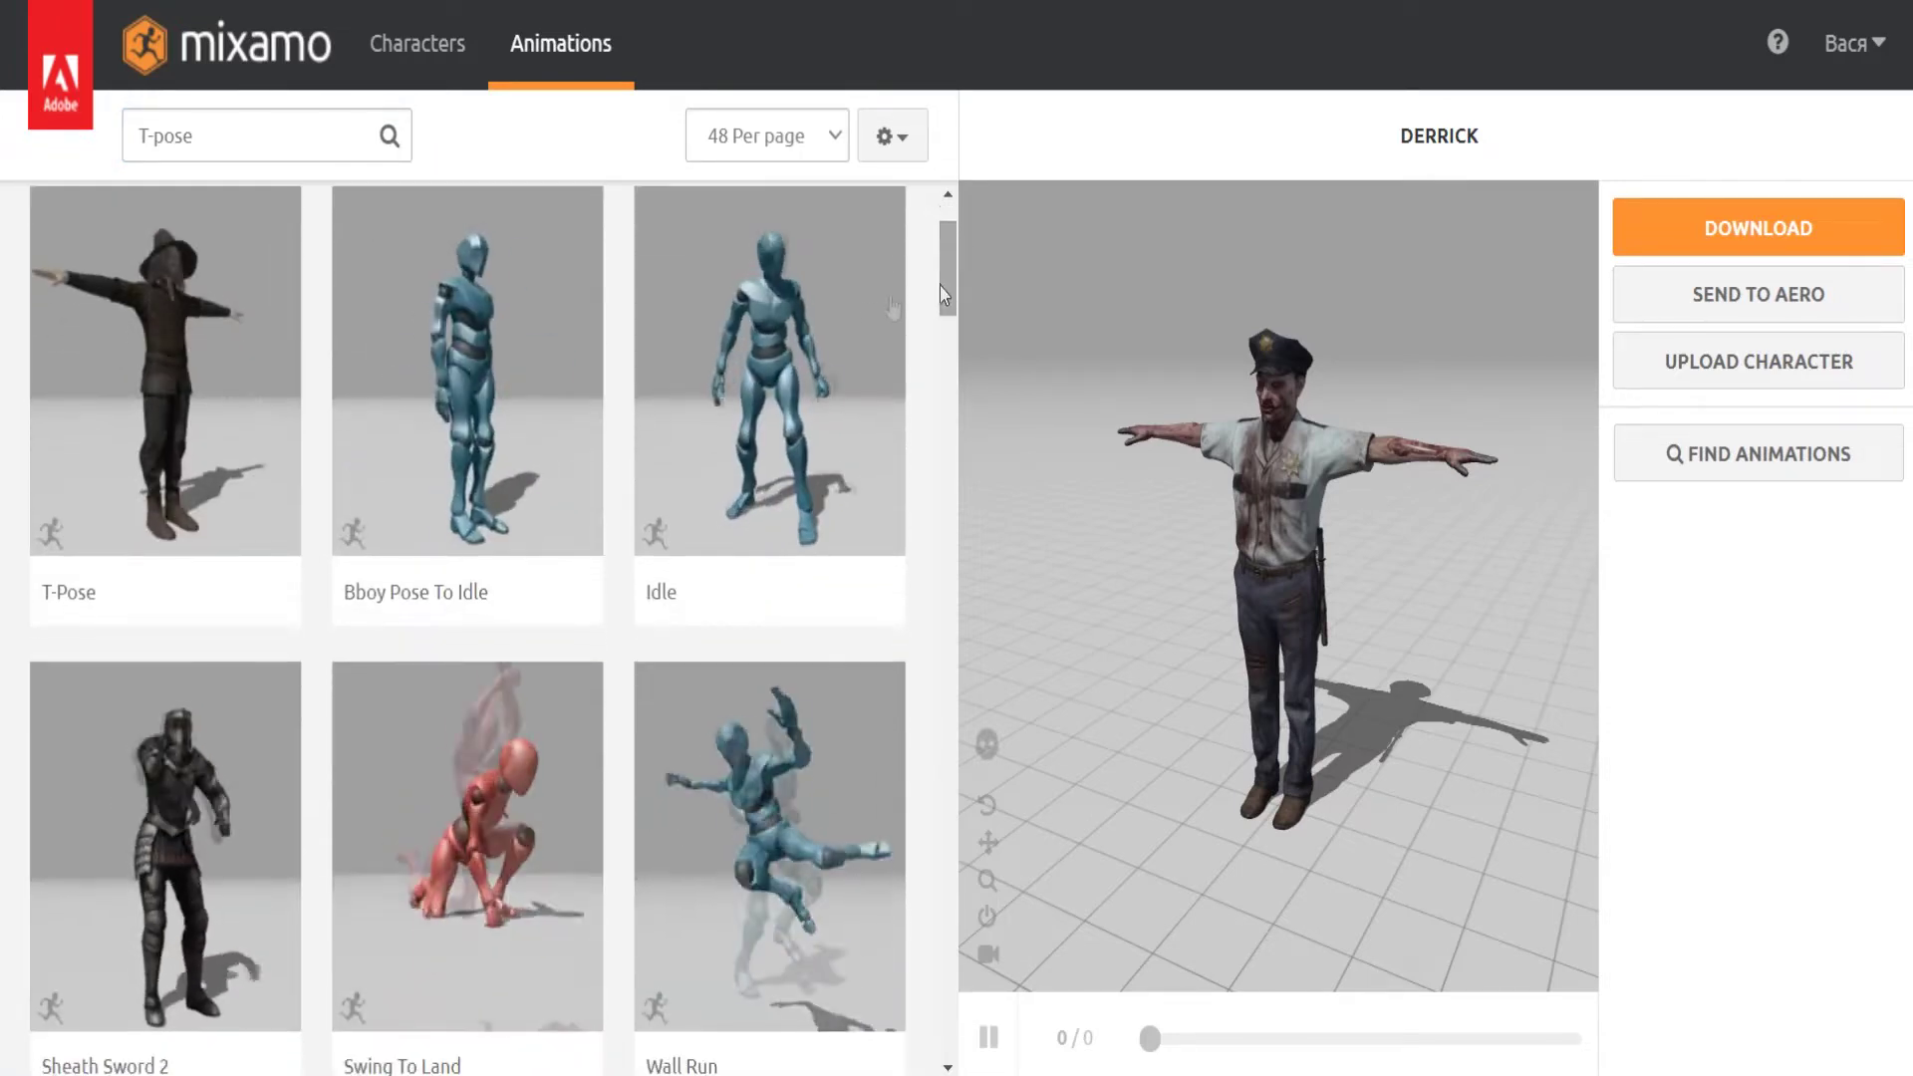
mouse_move(944, 295)
mouse_down()
mouse_move(951, 754)
mouse_move(944, 488)
mouse_up()
Search for walk instead and apply the Walking animation to Derrick.
click(222, 150)
text(walk)
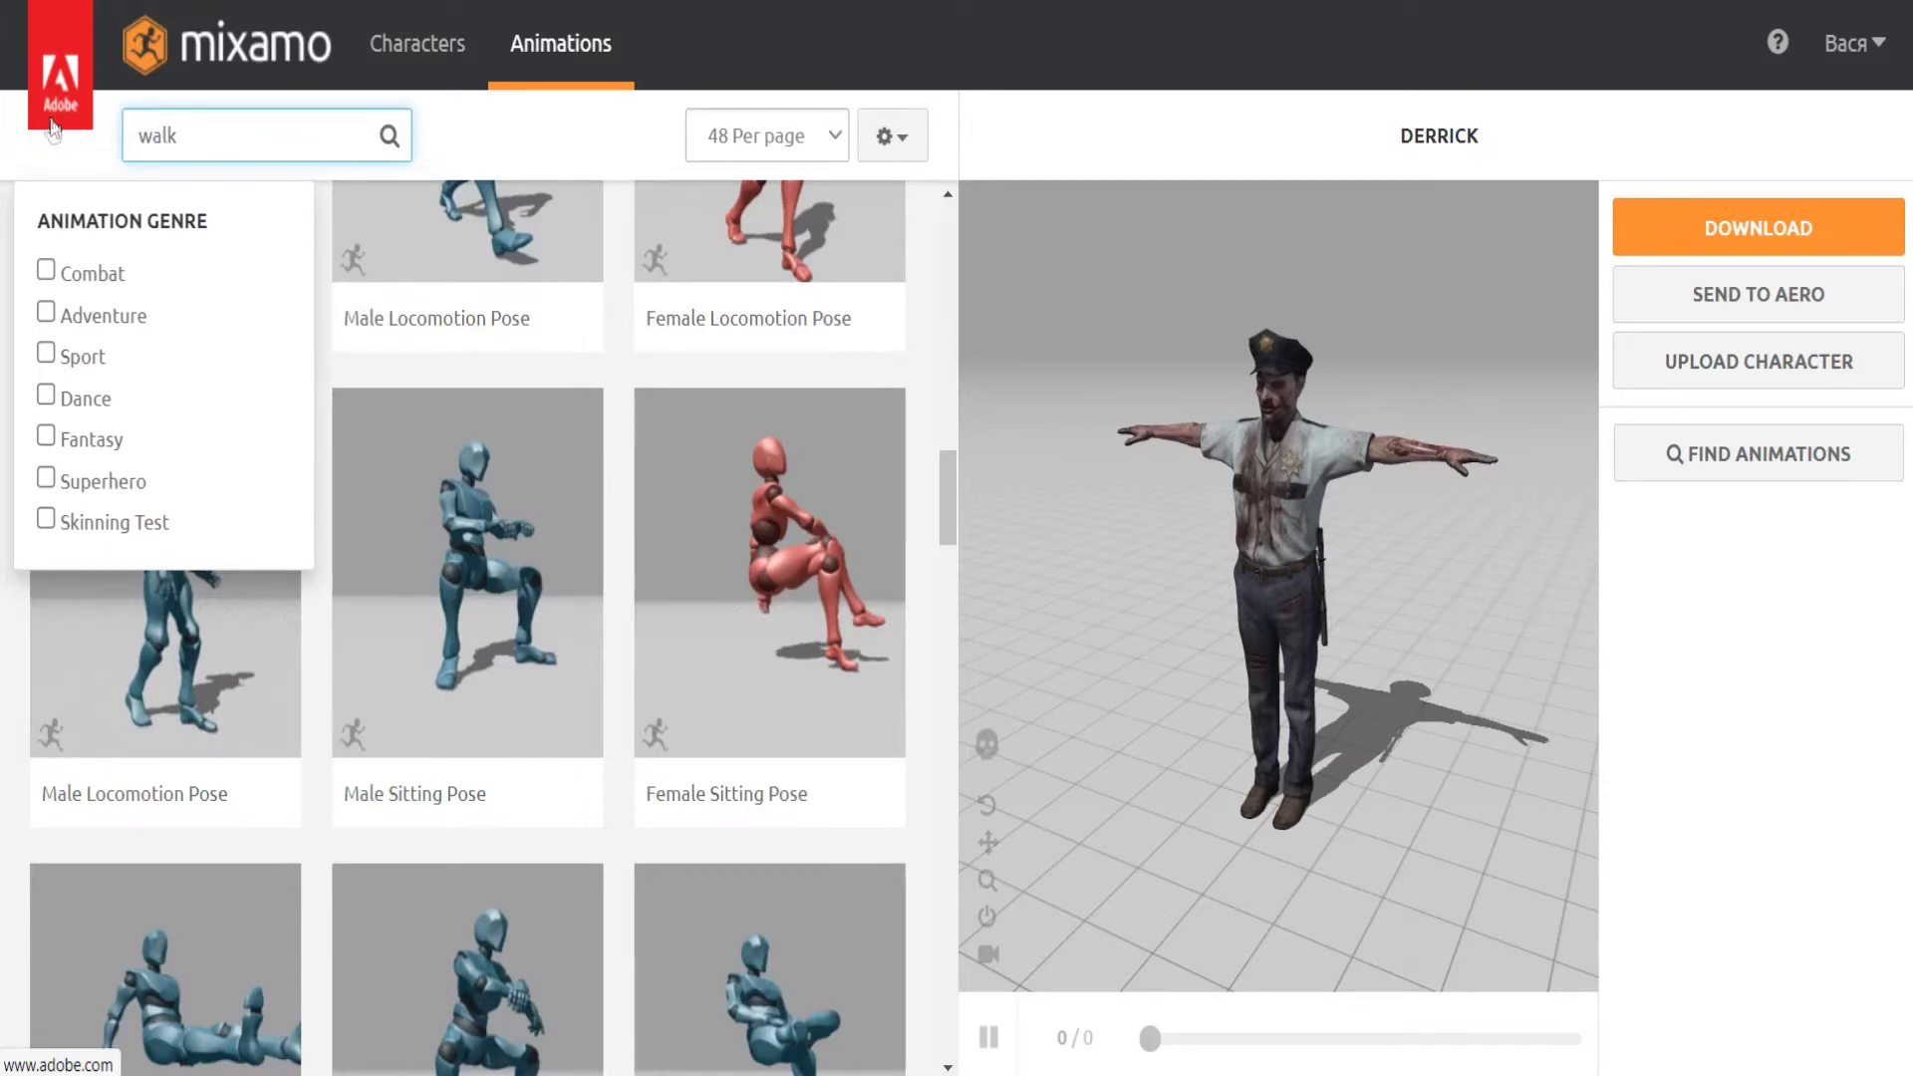
key(Return)
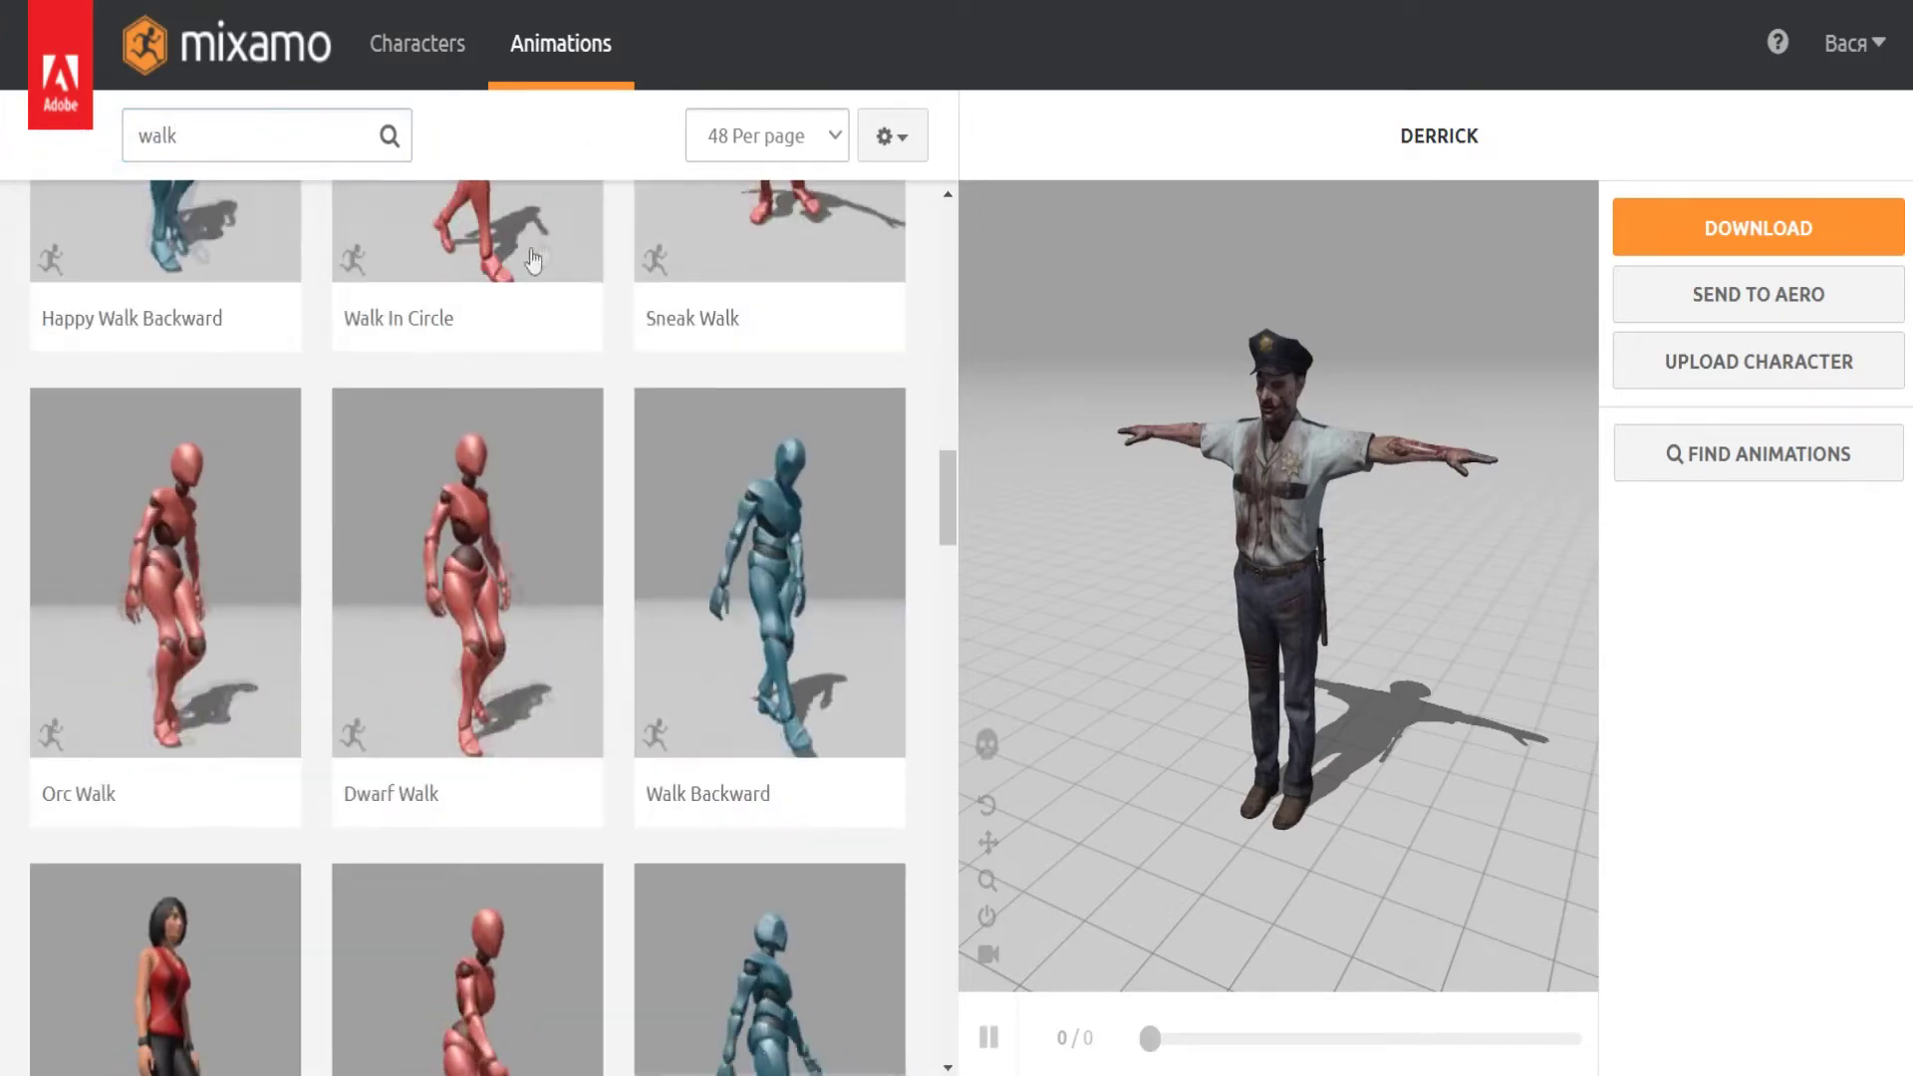
scroll(558, 438, up, 3)
scroll(568, 439, up, 5)
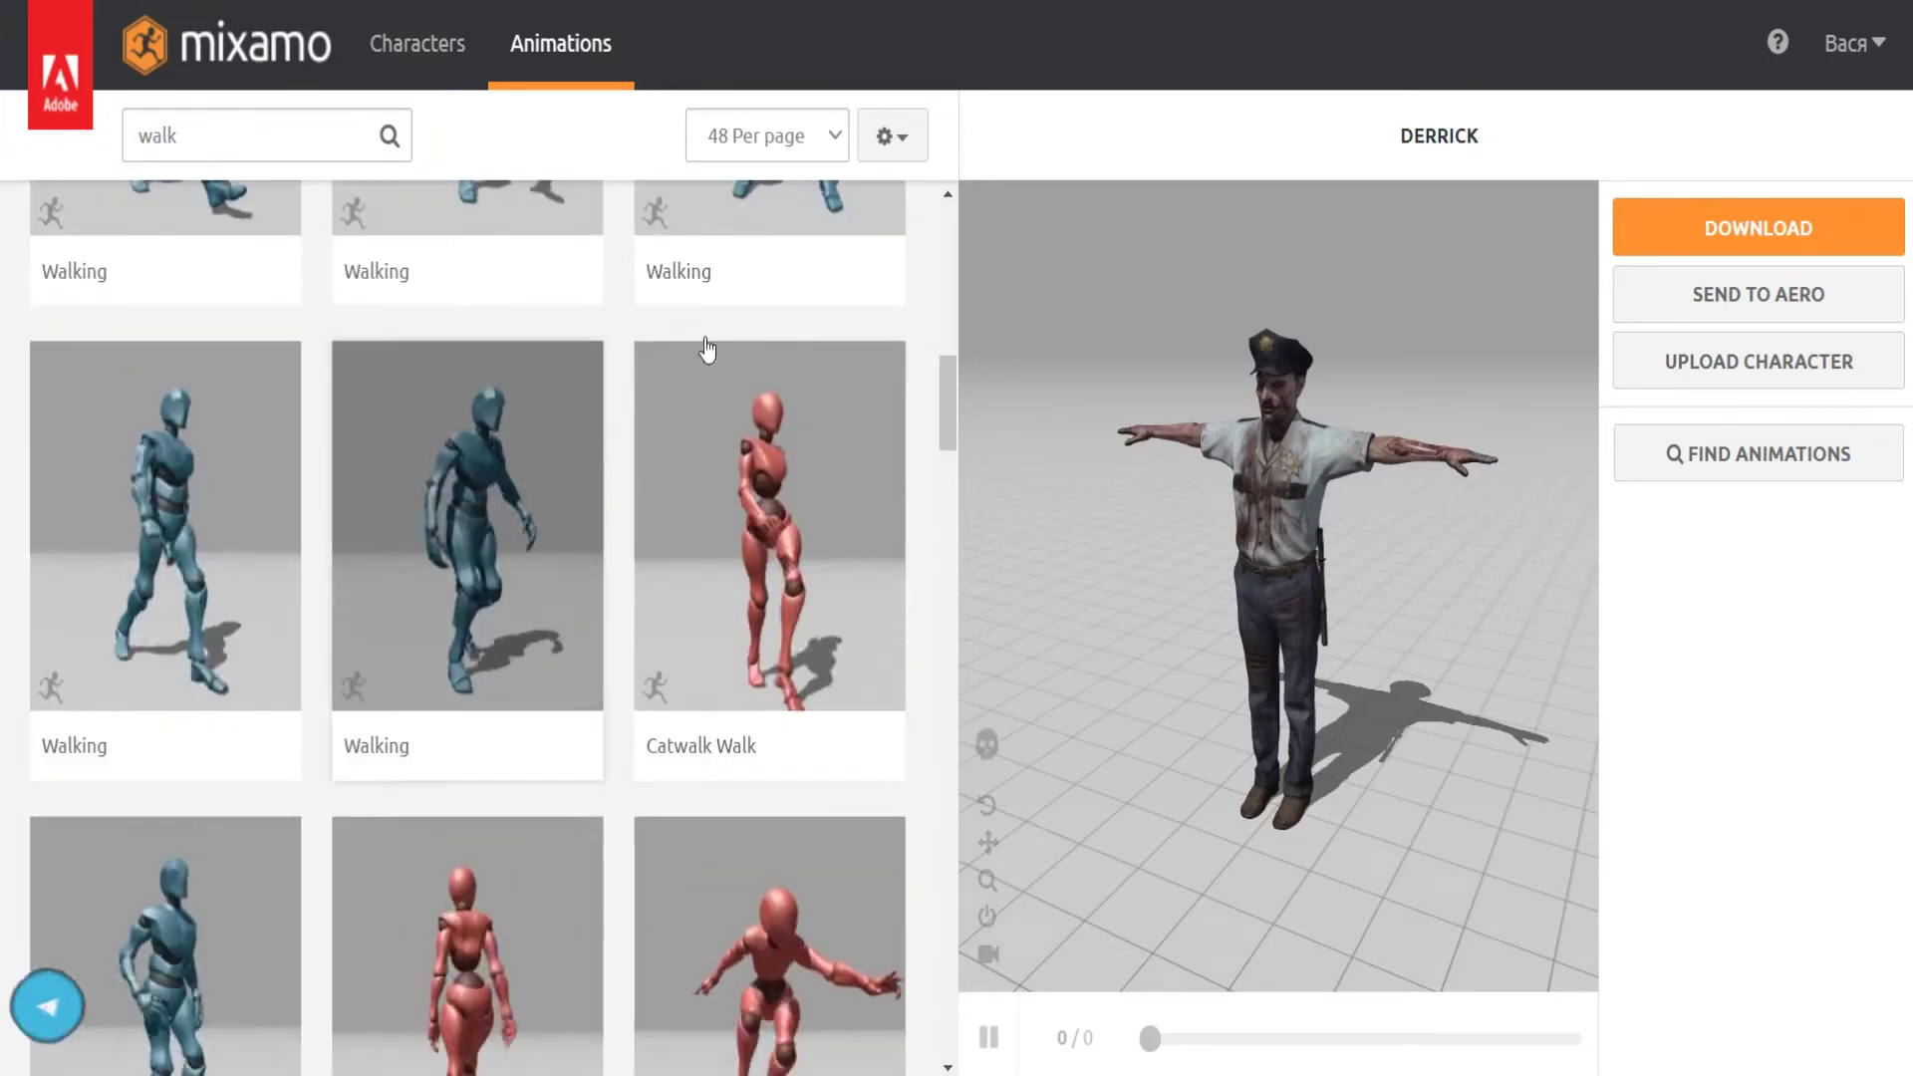
scroll(697, 354, up, 1)
click(468, 608)
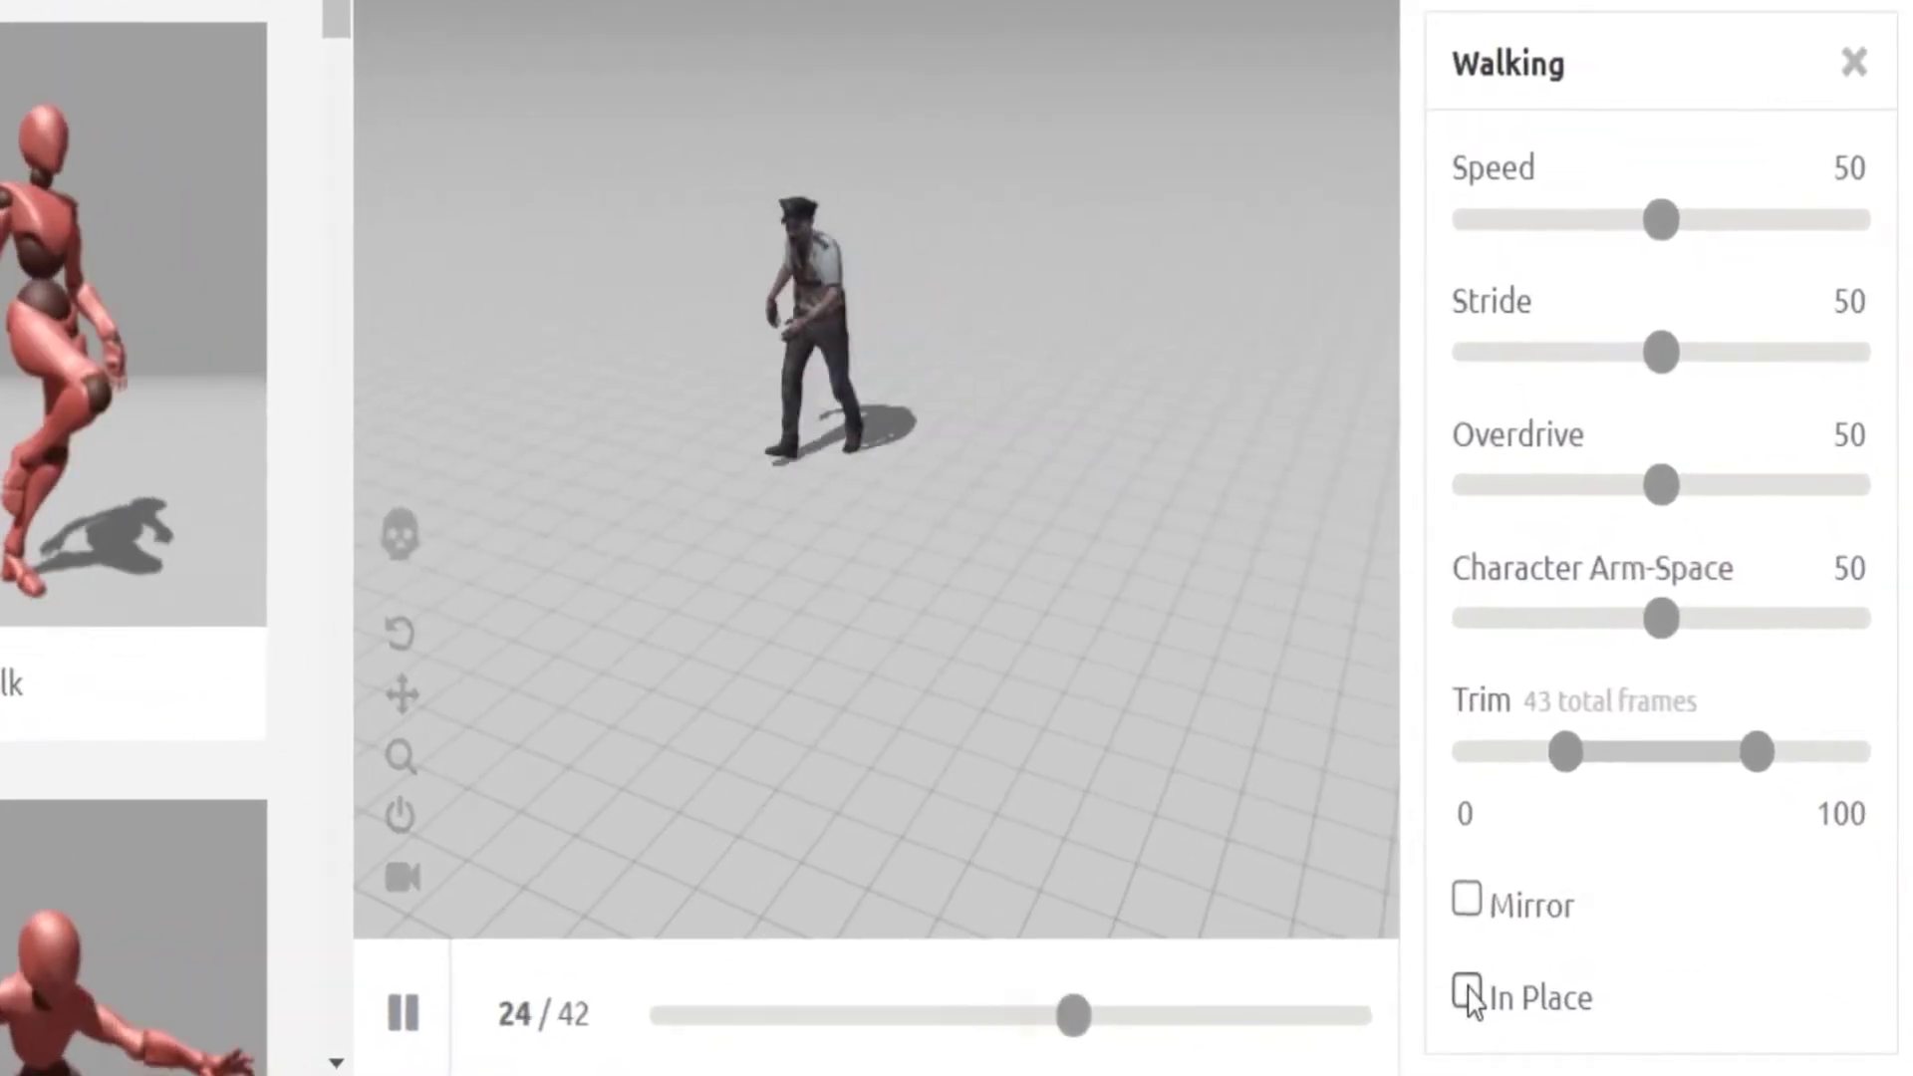
Toggle In Place on Derrick's Walking animation, leaving it enabled.
click(1466, 992)
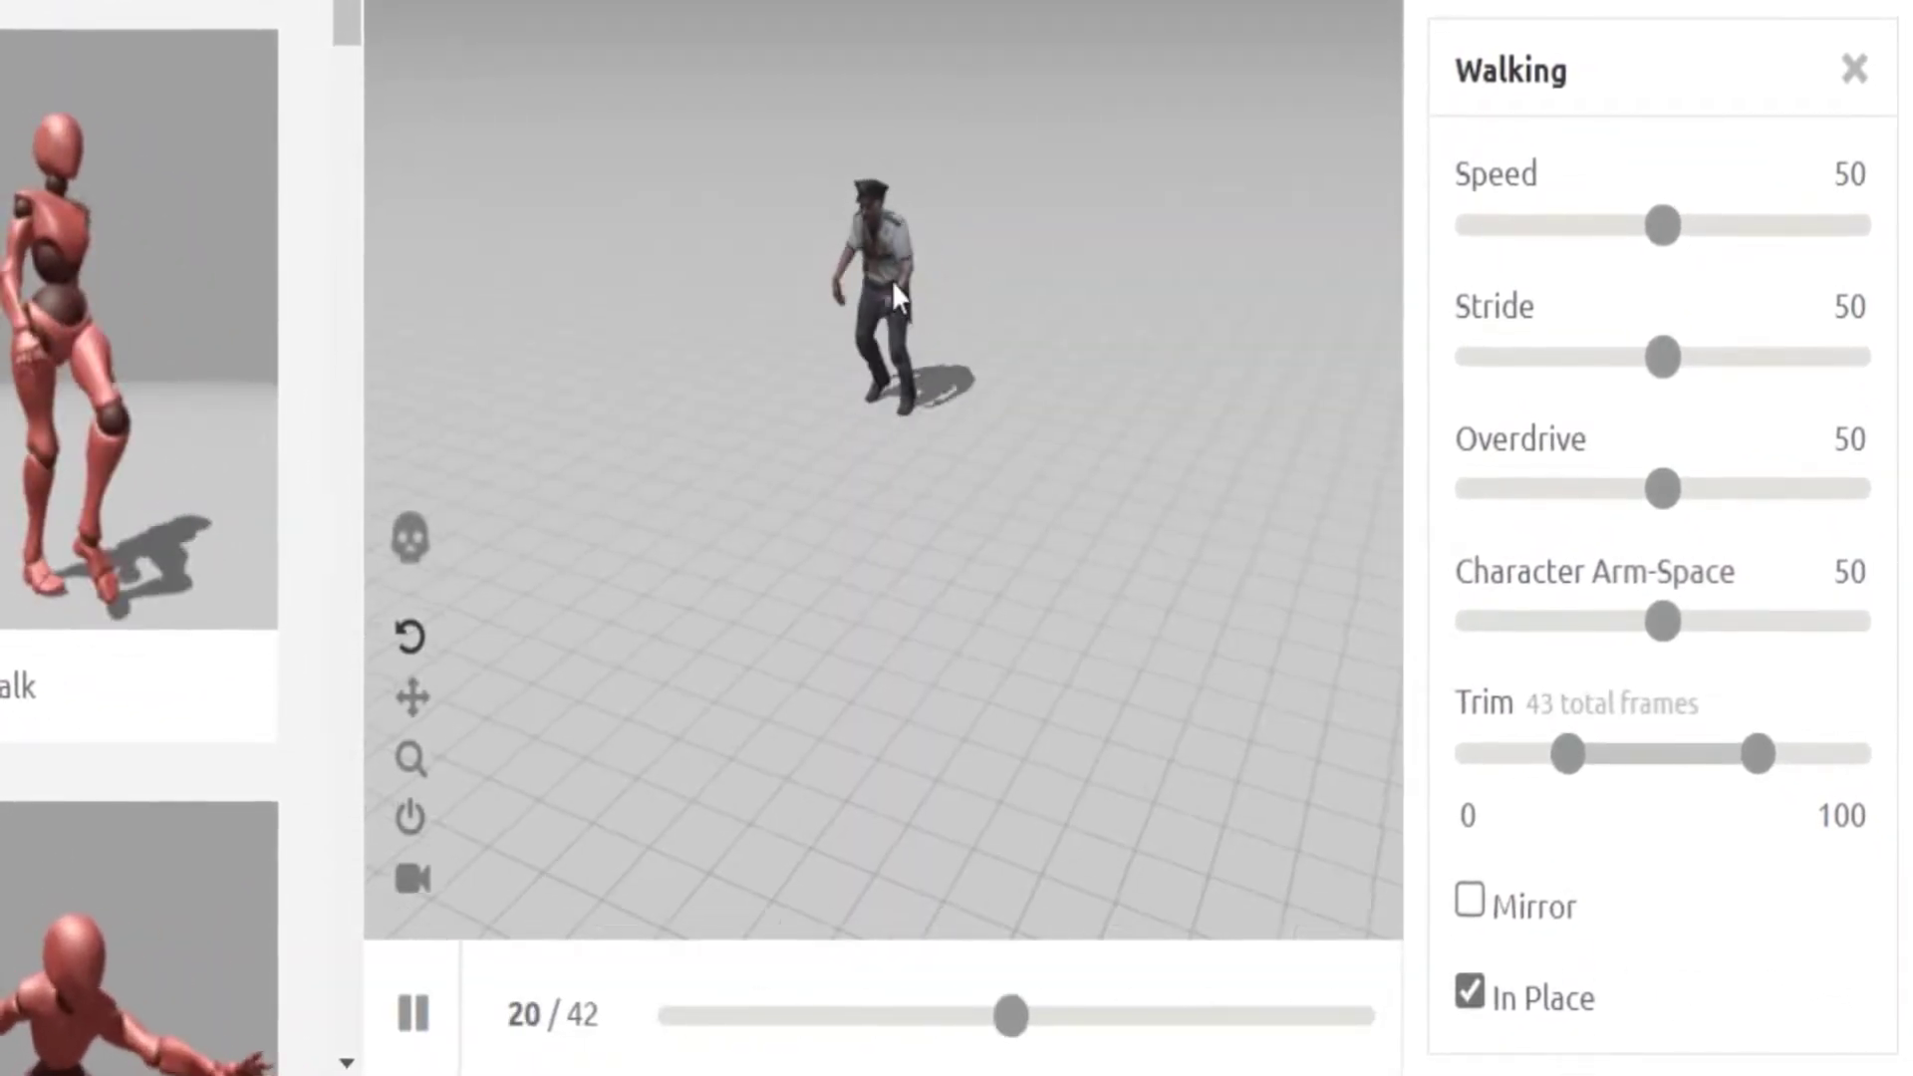
scroll(845, 374, up, 3)
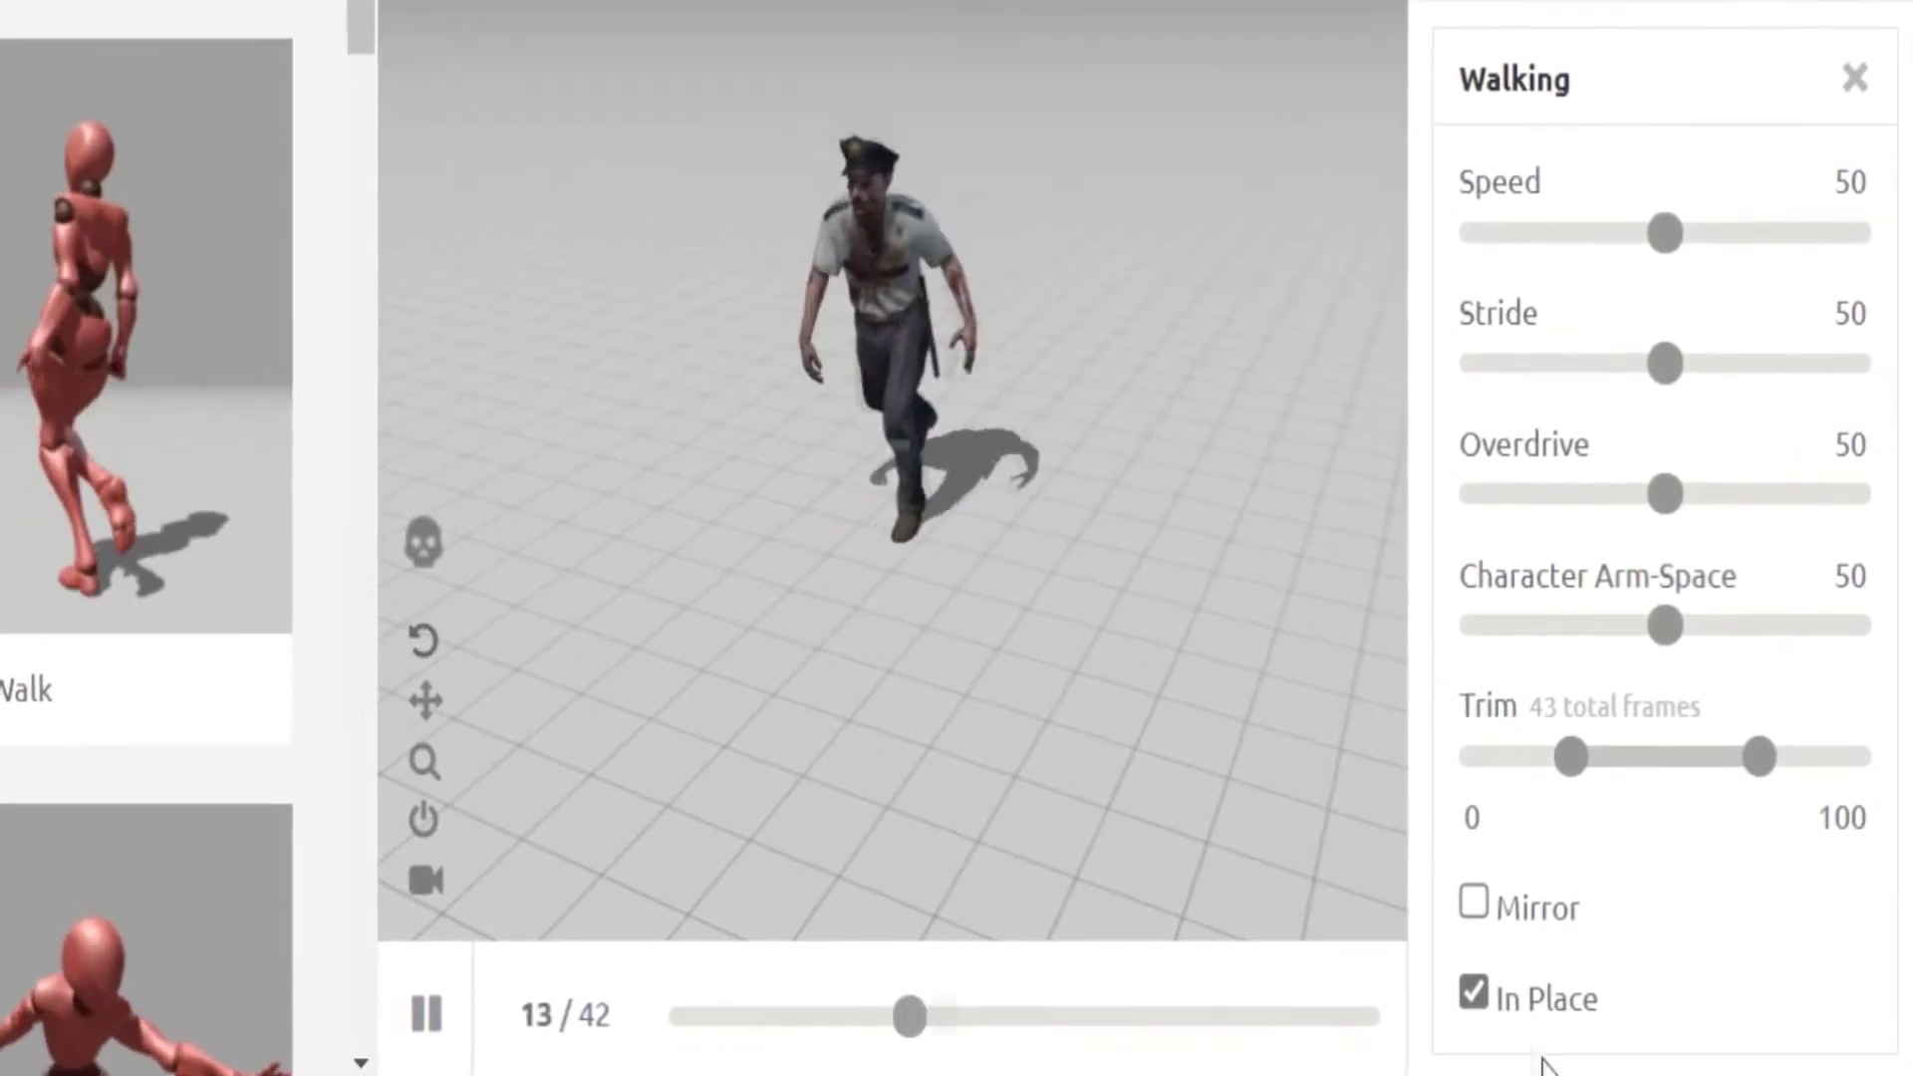
click(1472, 999)
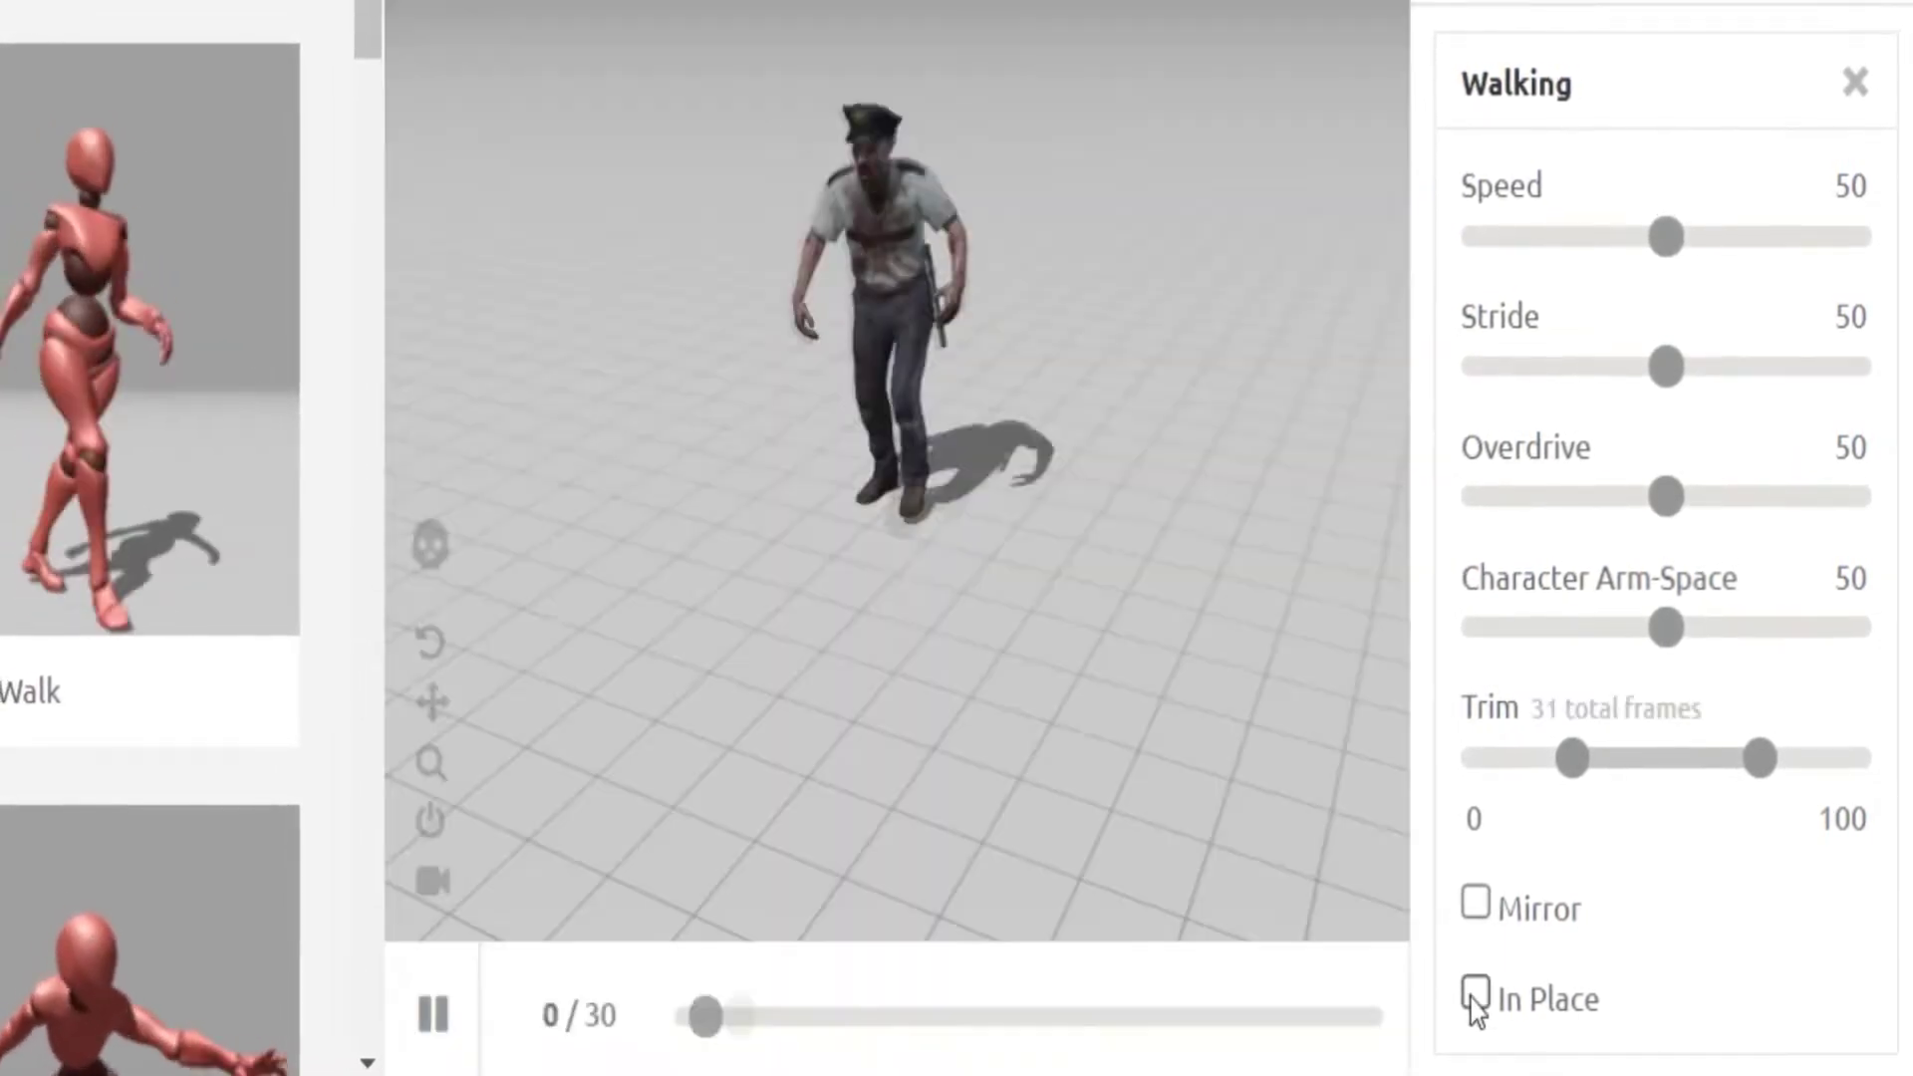
click(1475, 996)
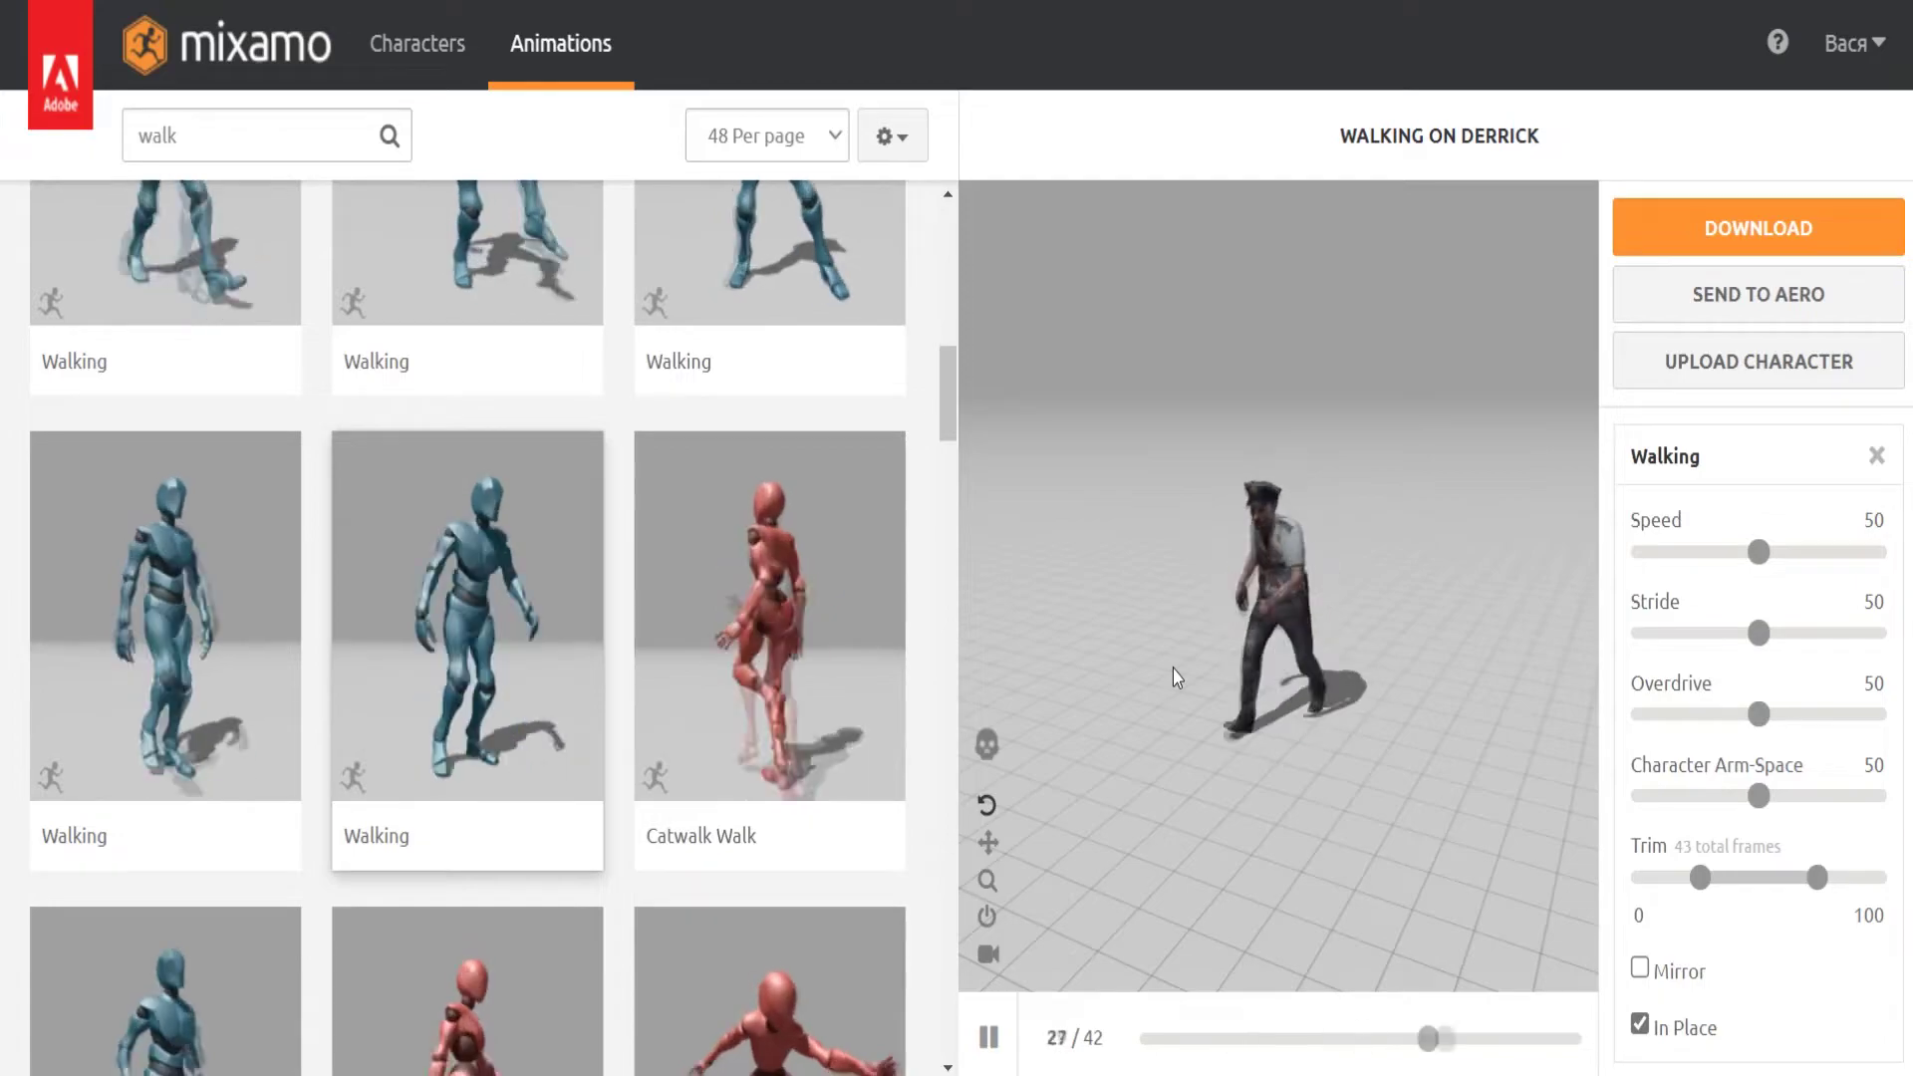
Download the Walking animation as FBX at 60 frames per second.
click(1751, 225)
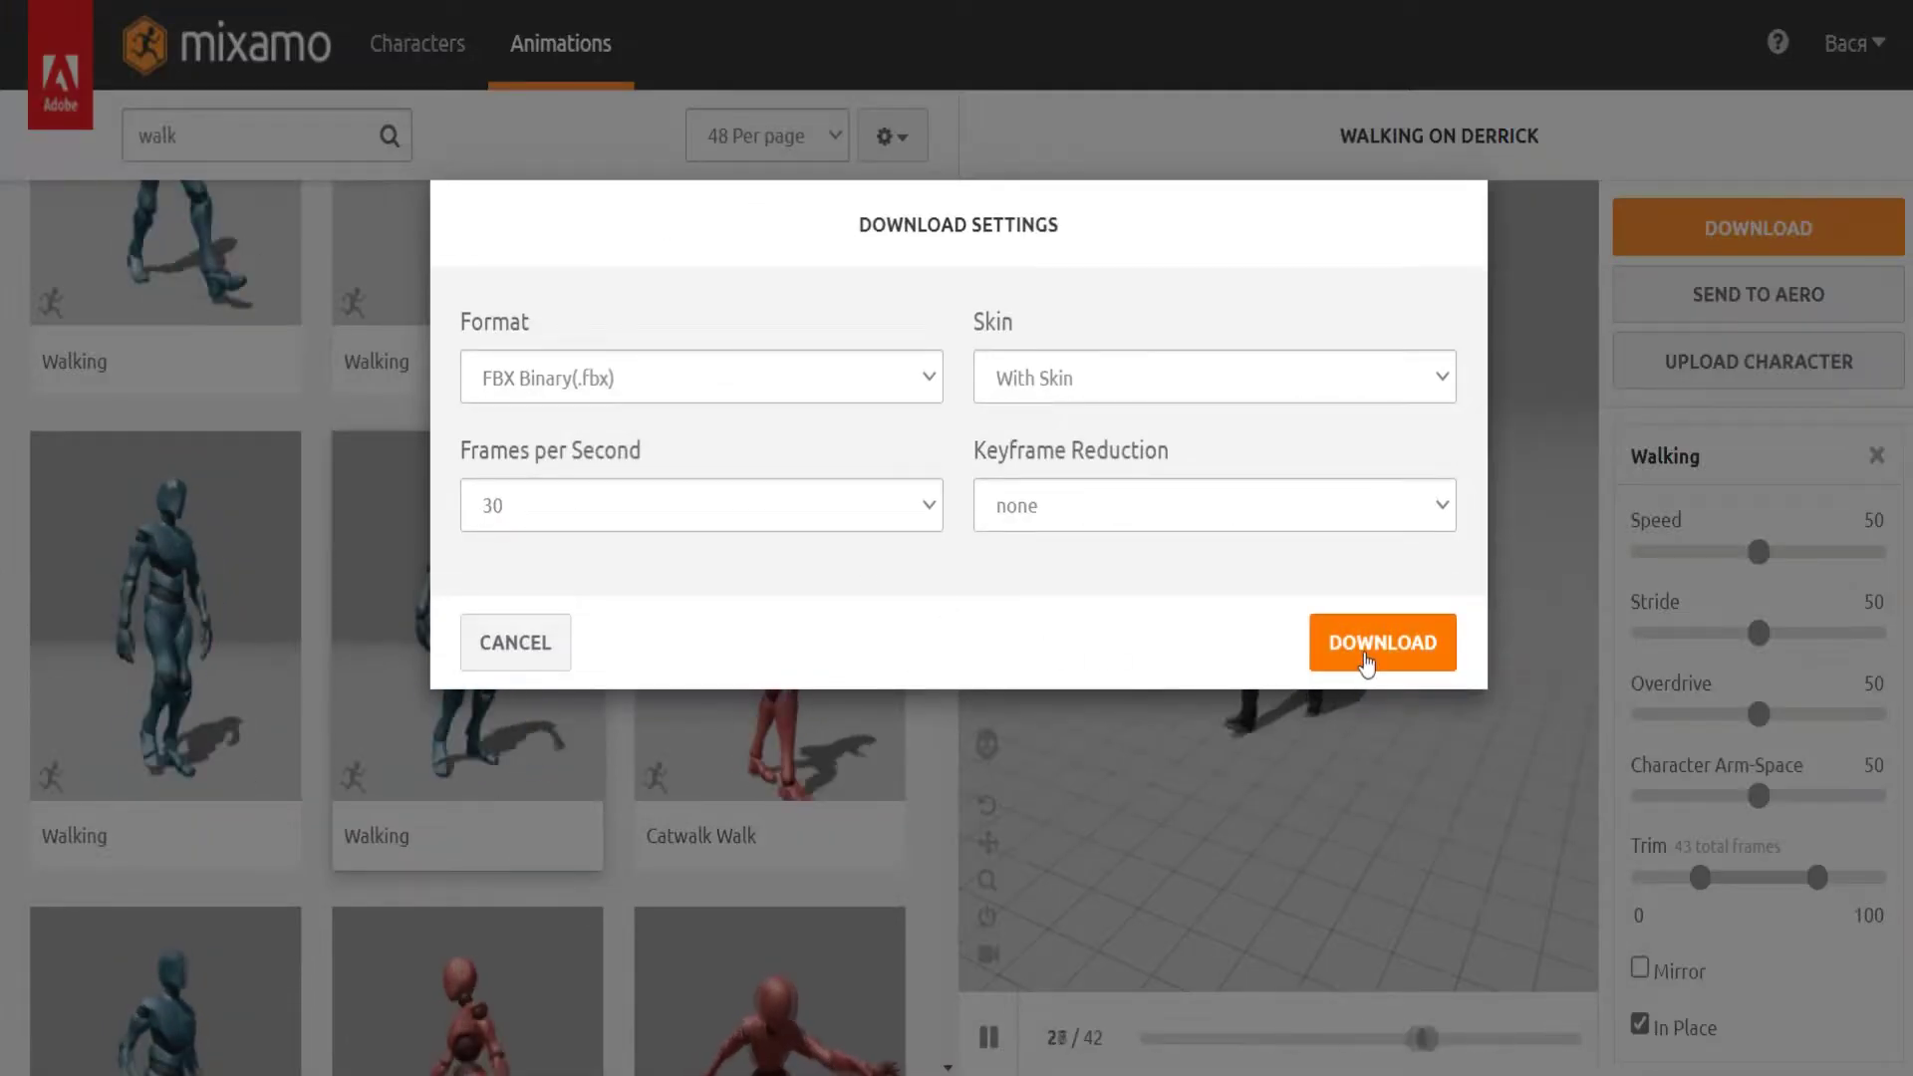
click(929, 506)
click(671, 576)
click(1400, 647)
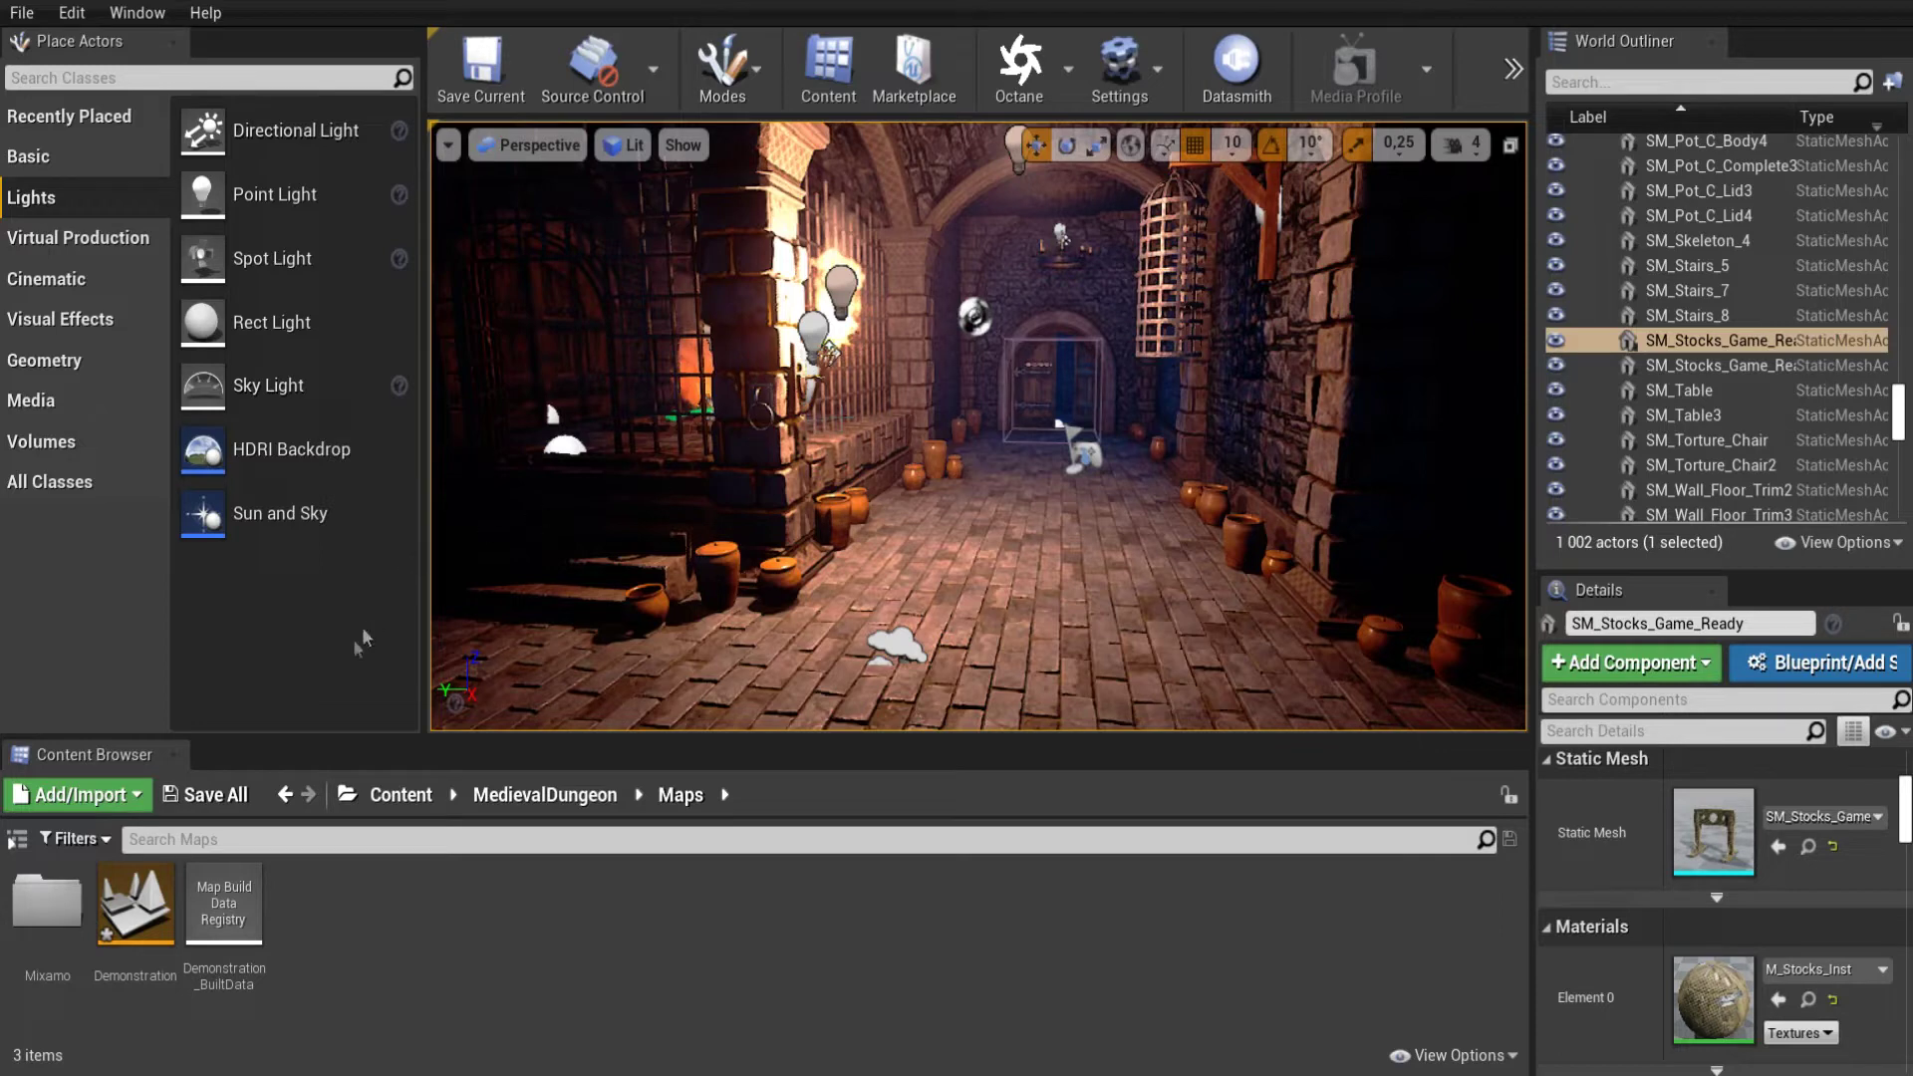
Import derrick.fbx into /Game/MedievalDungeon/Maps with Import All, then close the Message Log.
click(141, 797)
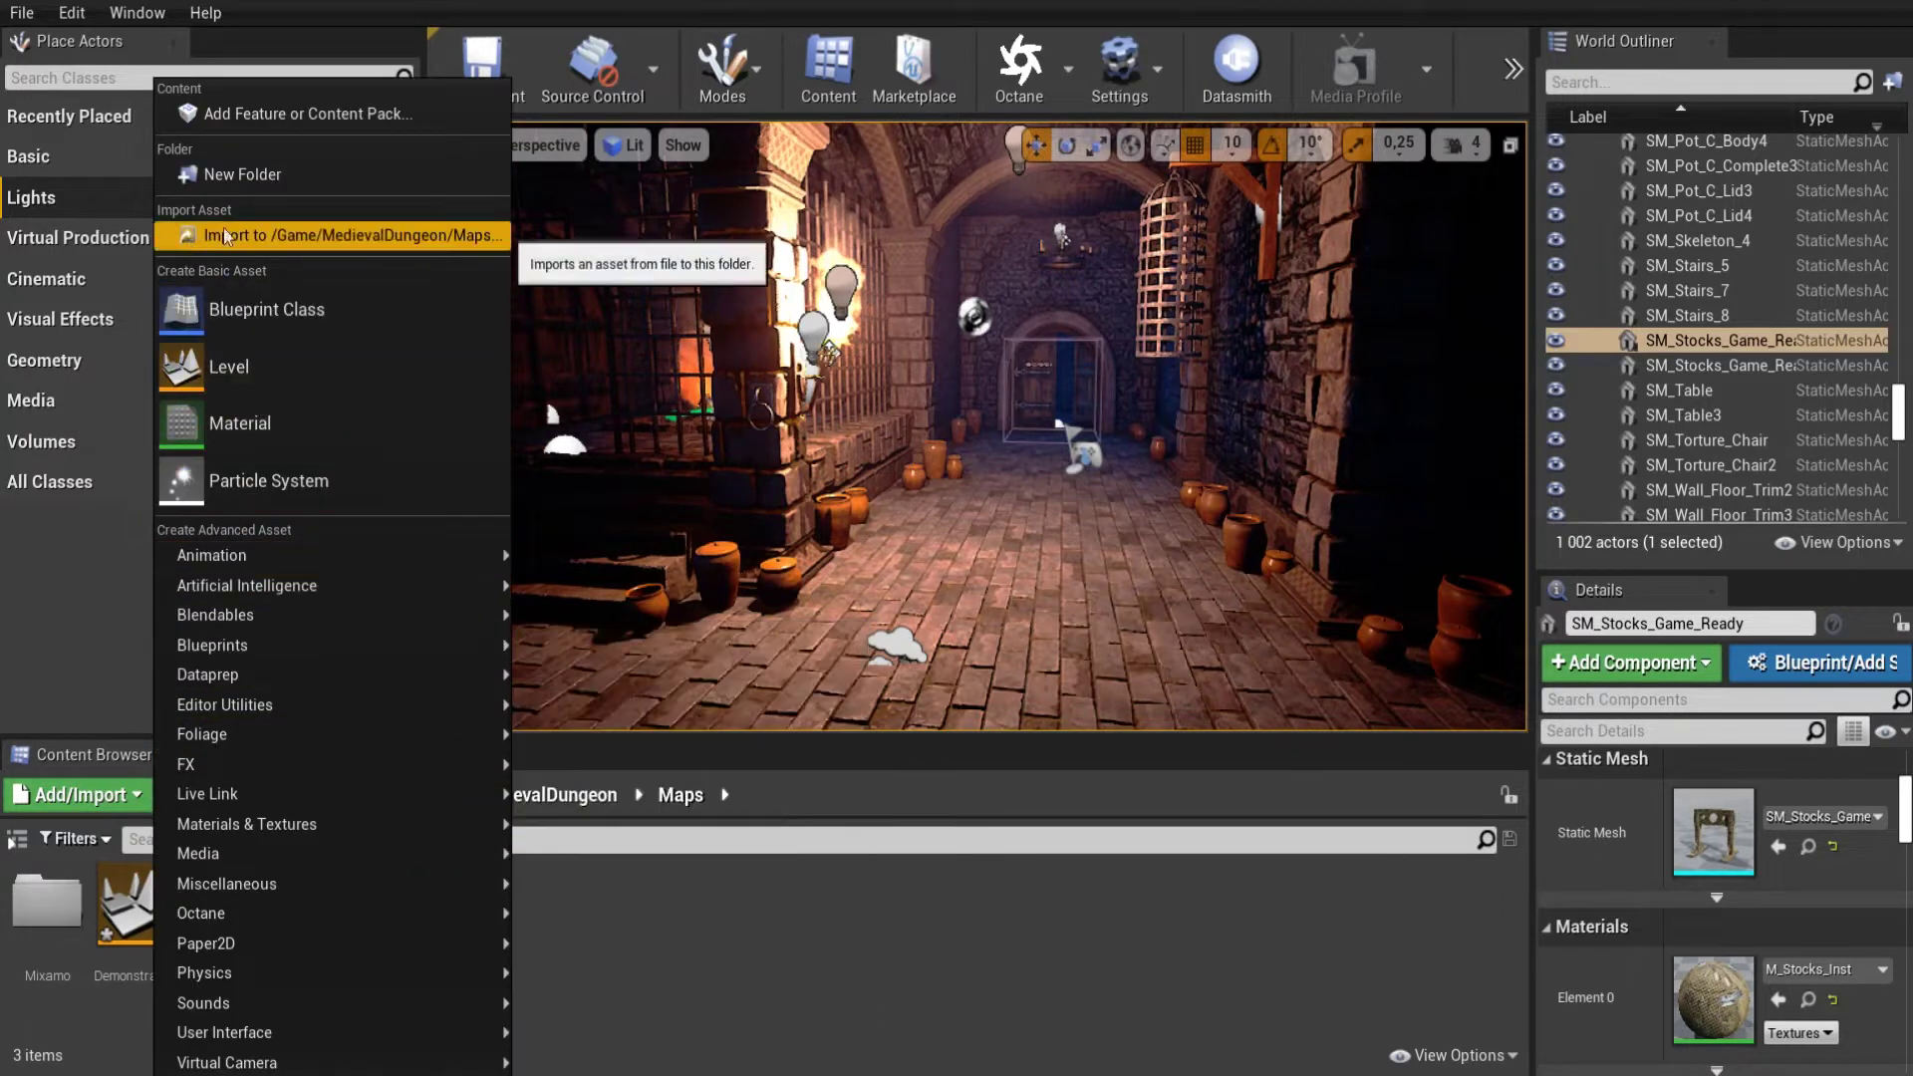
click(369, 234)
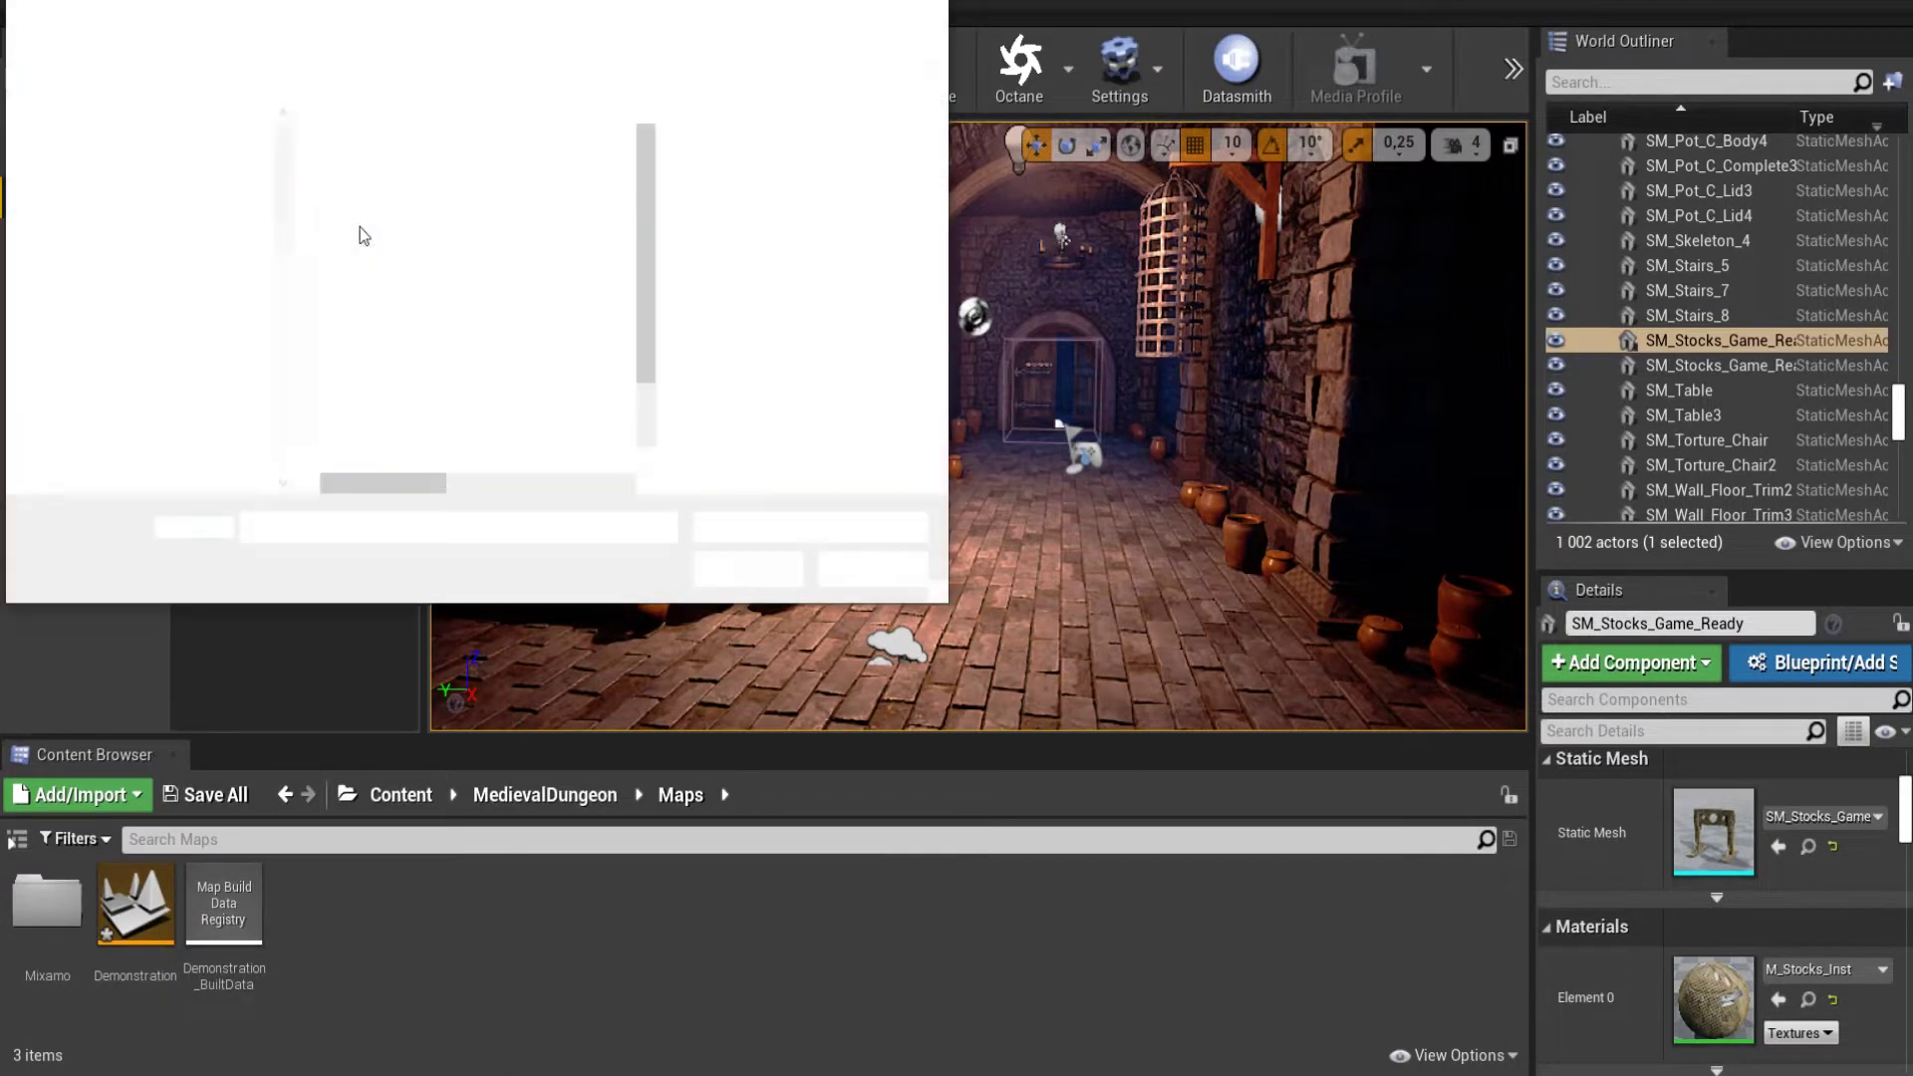
scroll(638, 211, down, 1)
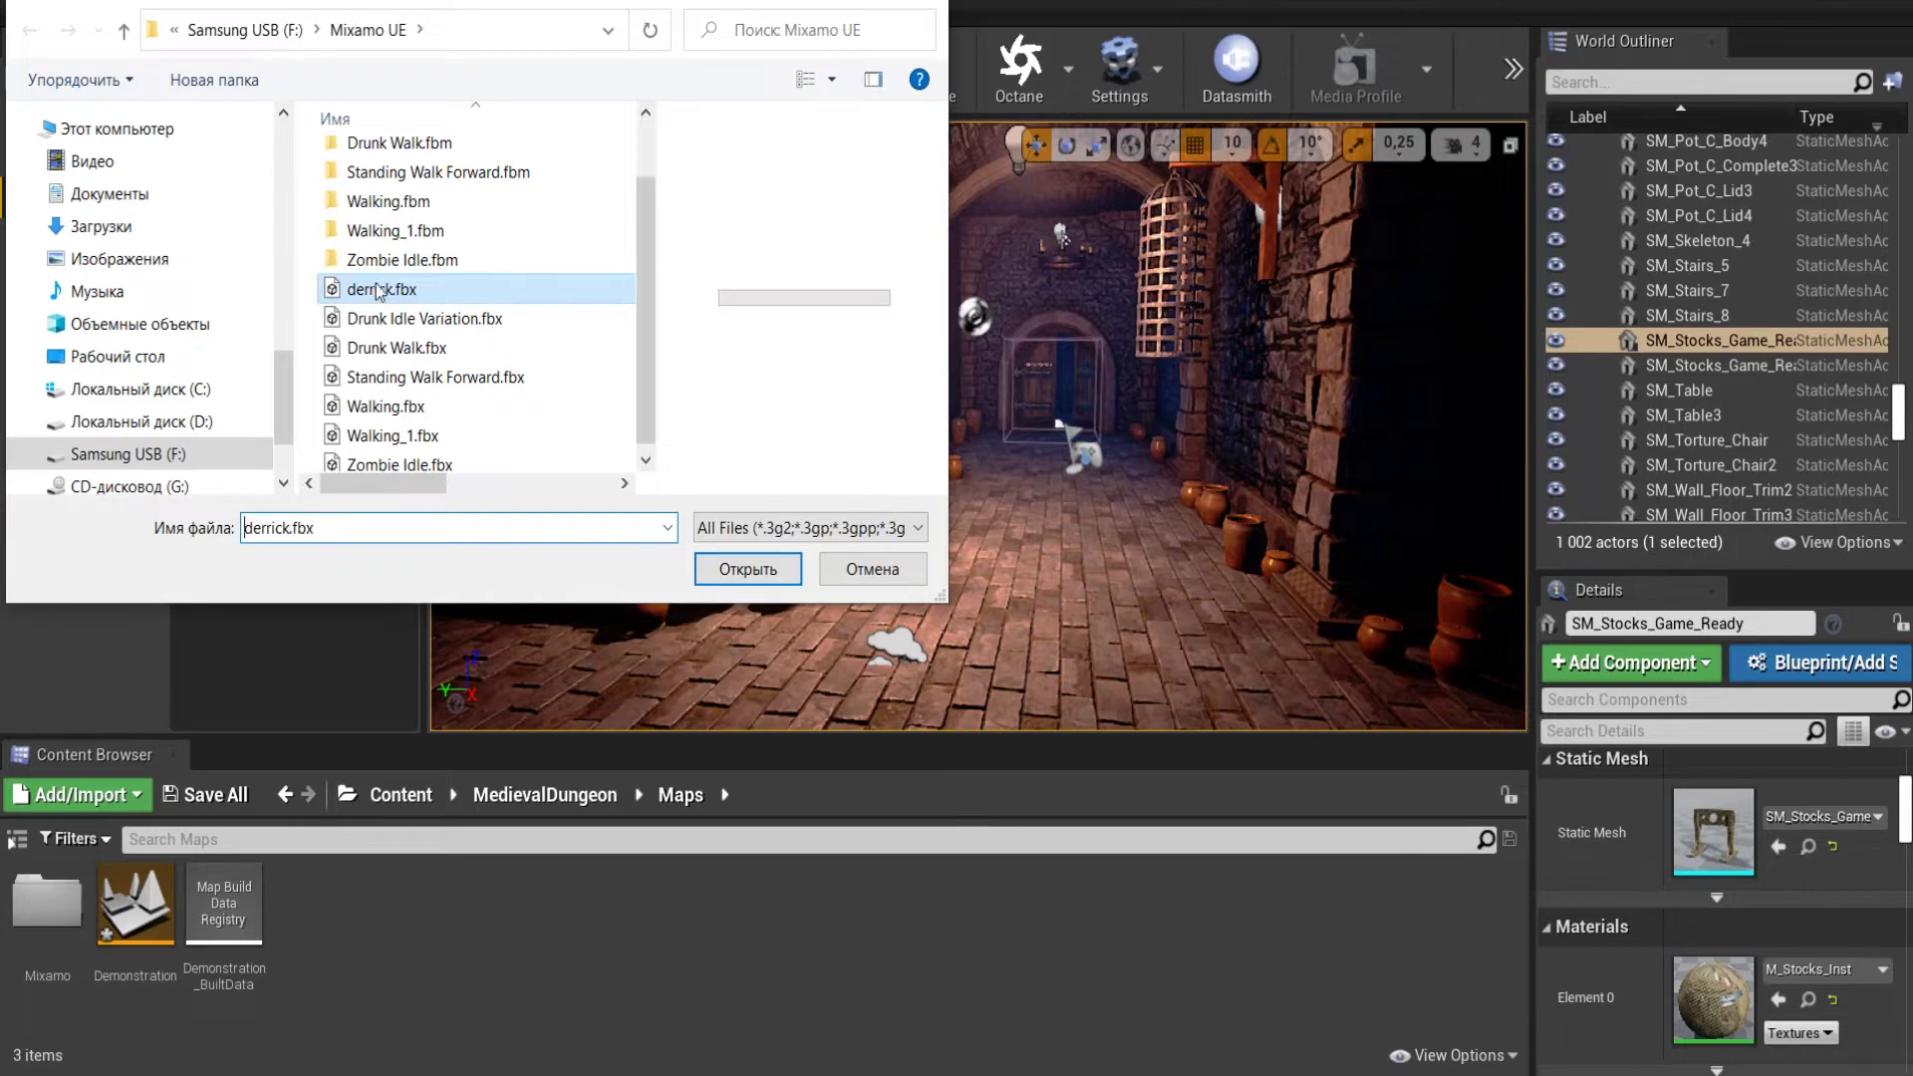
click(745, 570)
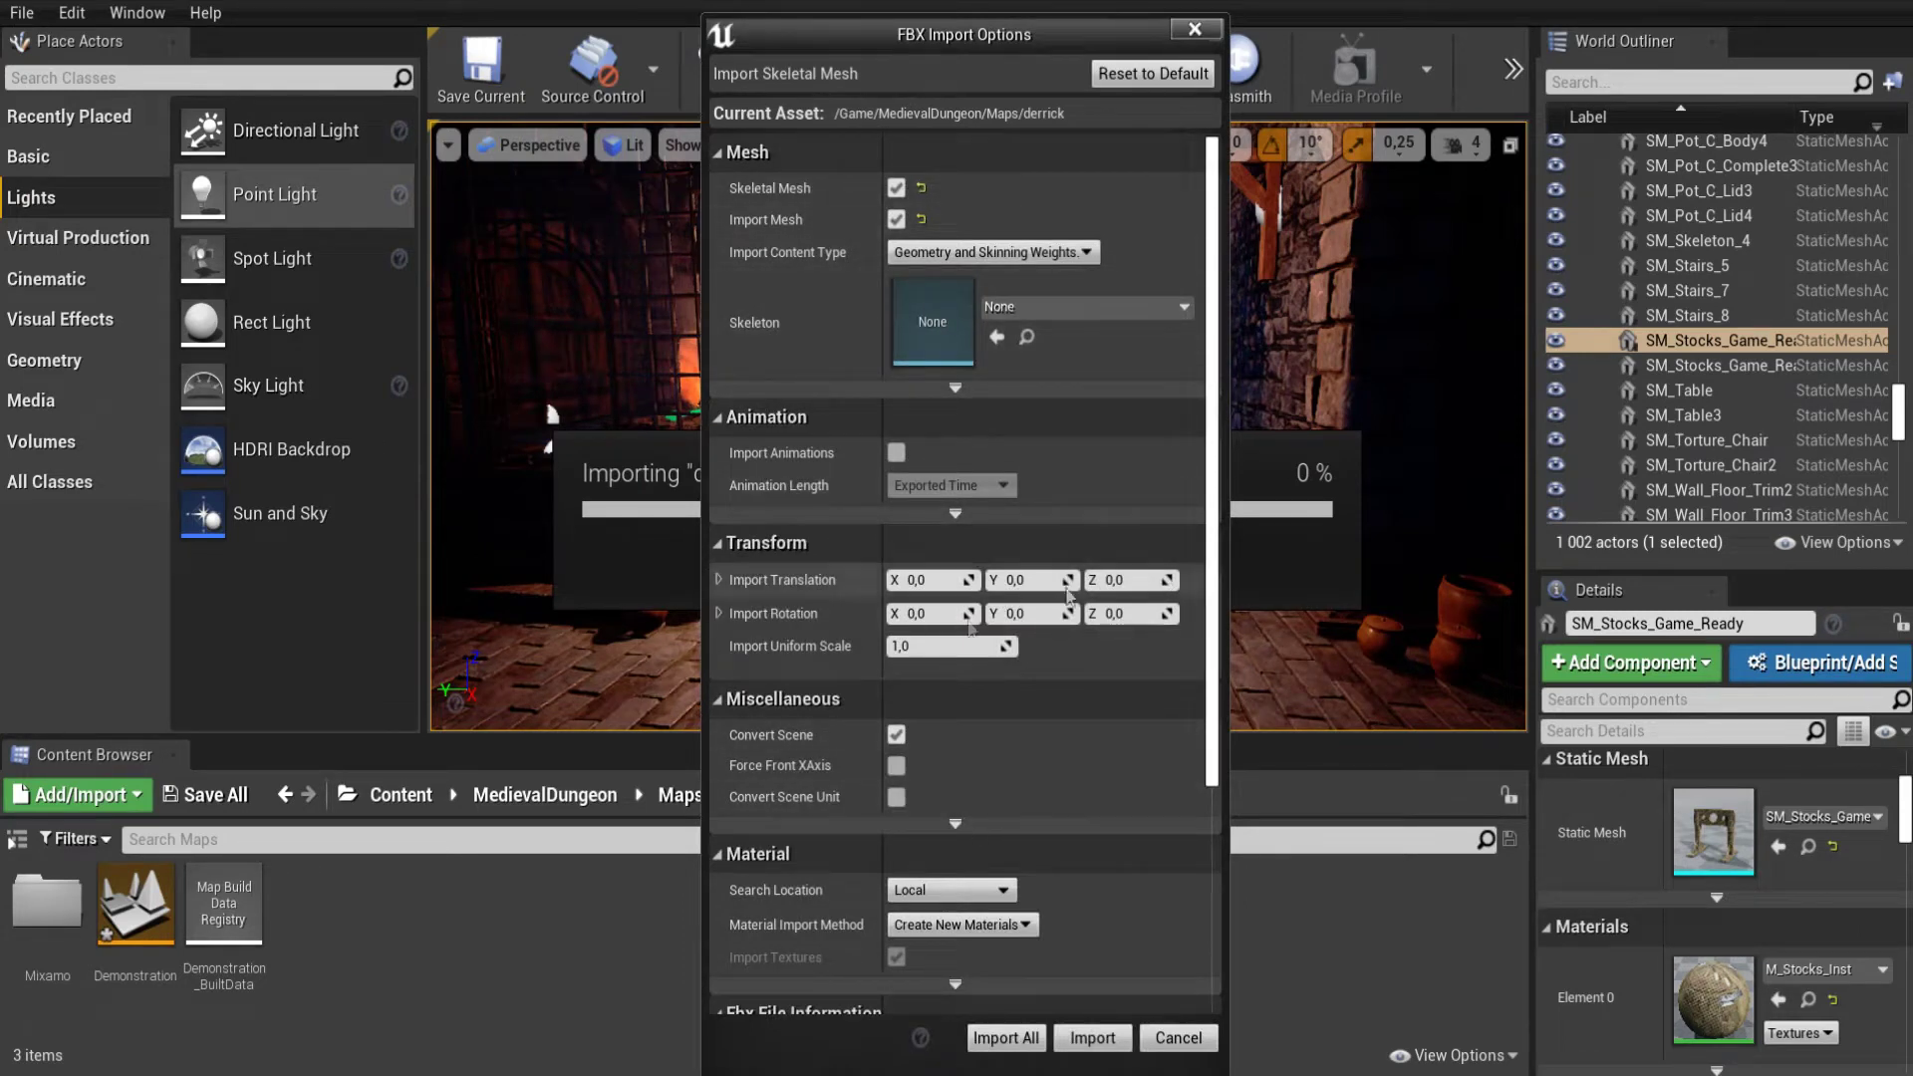
click(999, 1041)
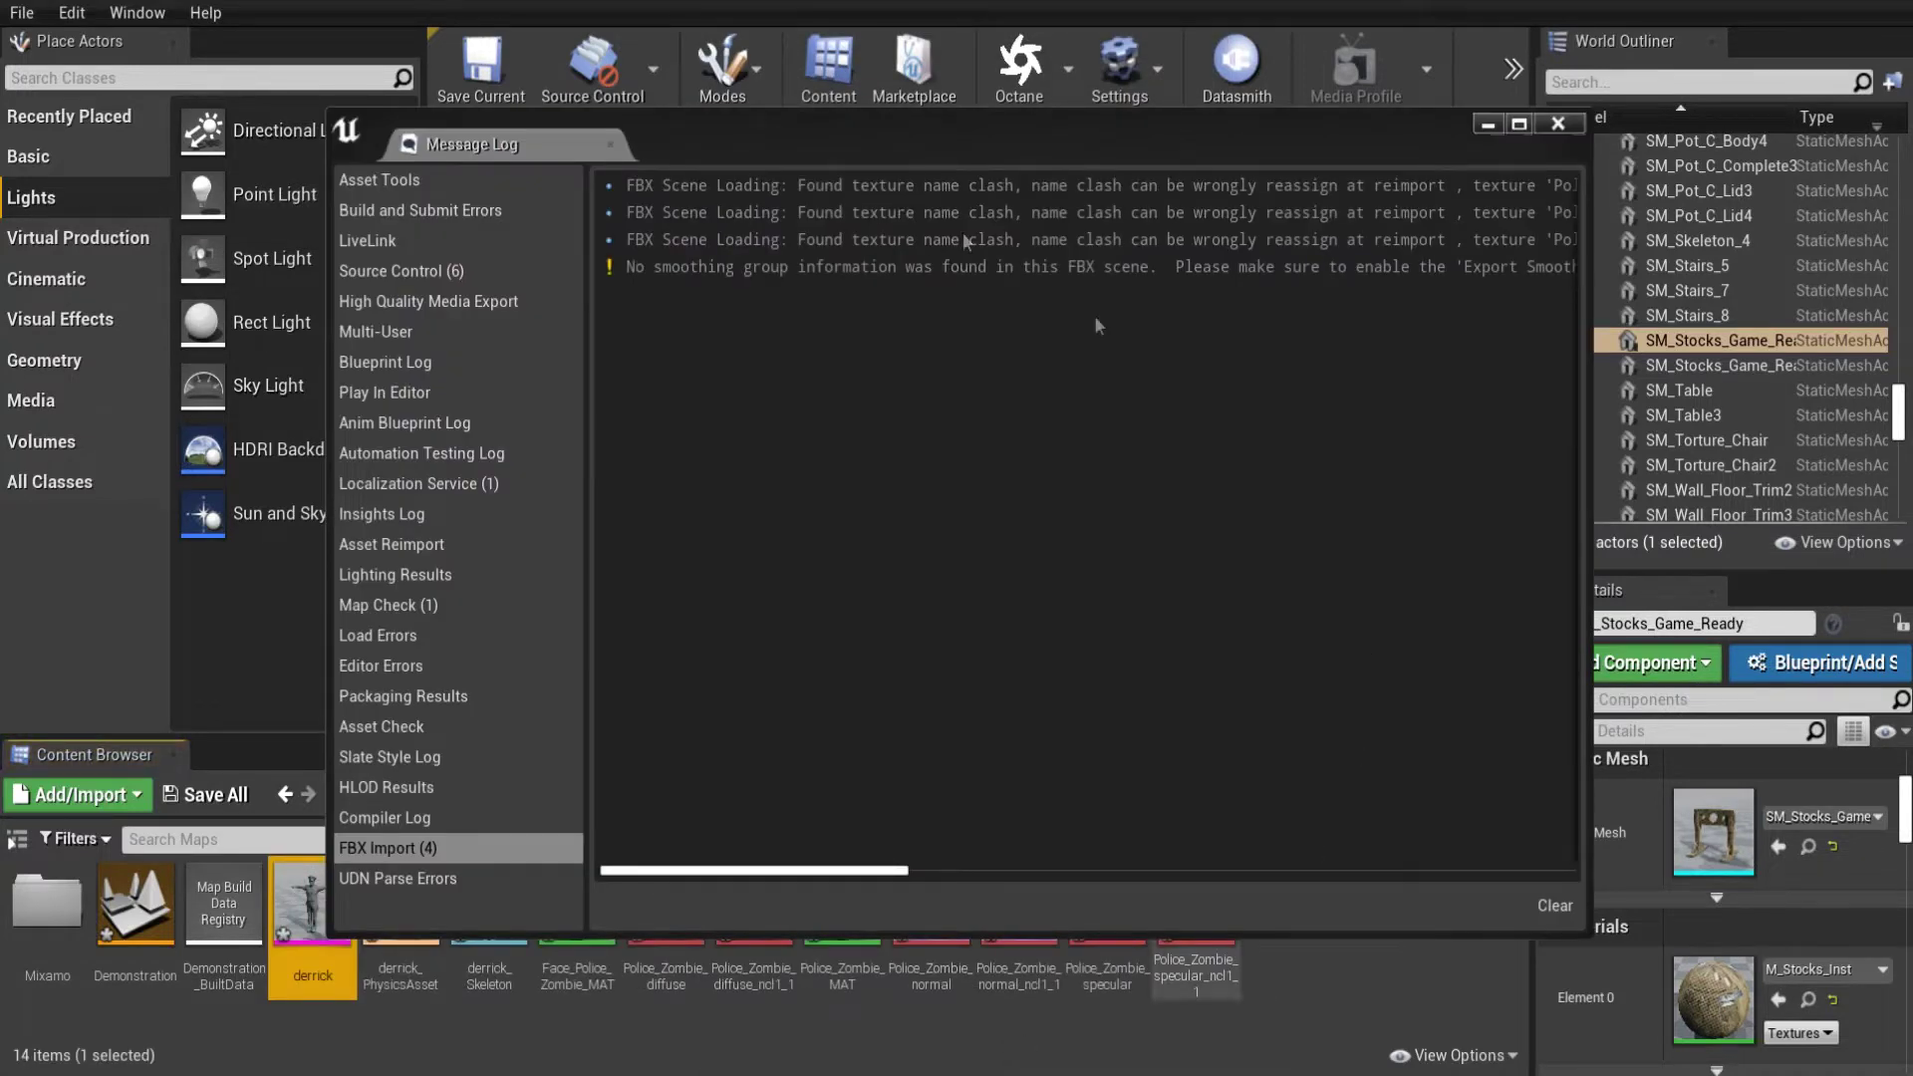
click(1560, 120)
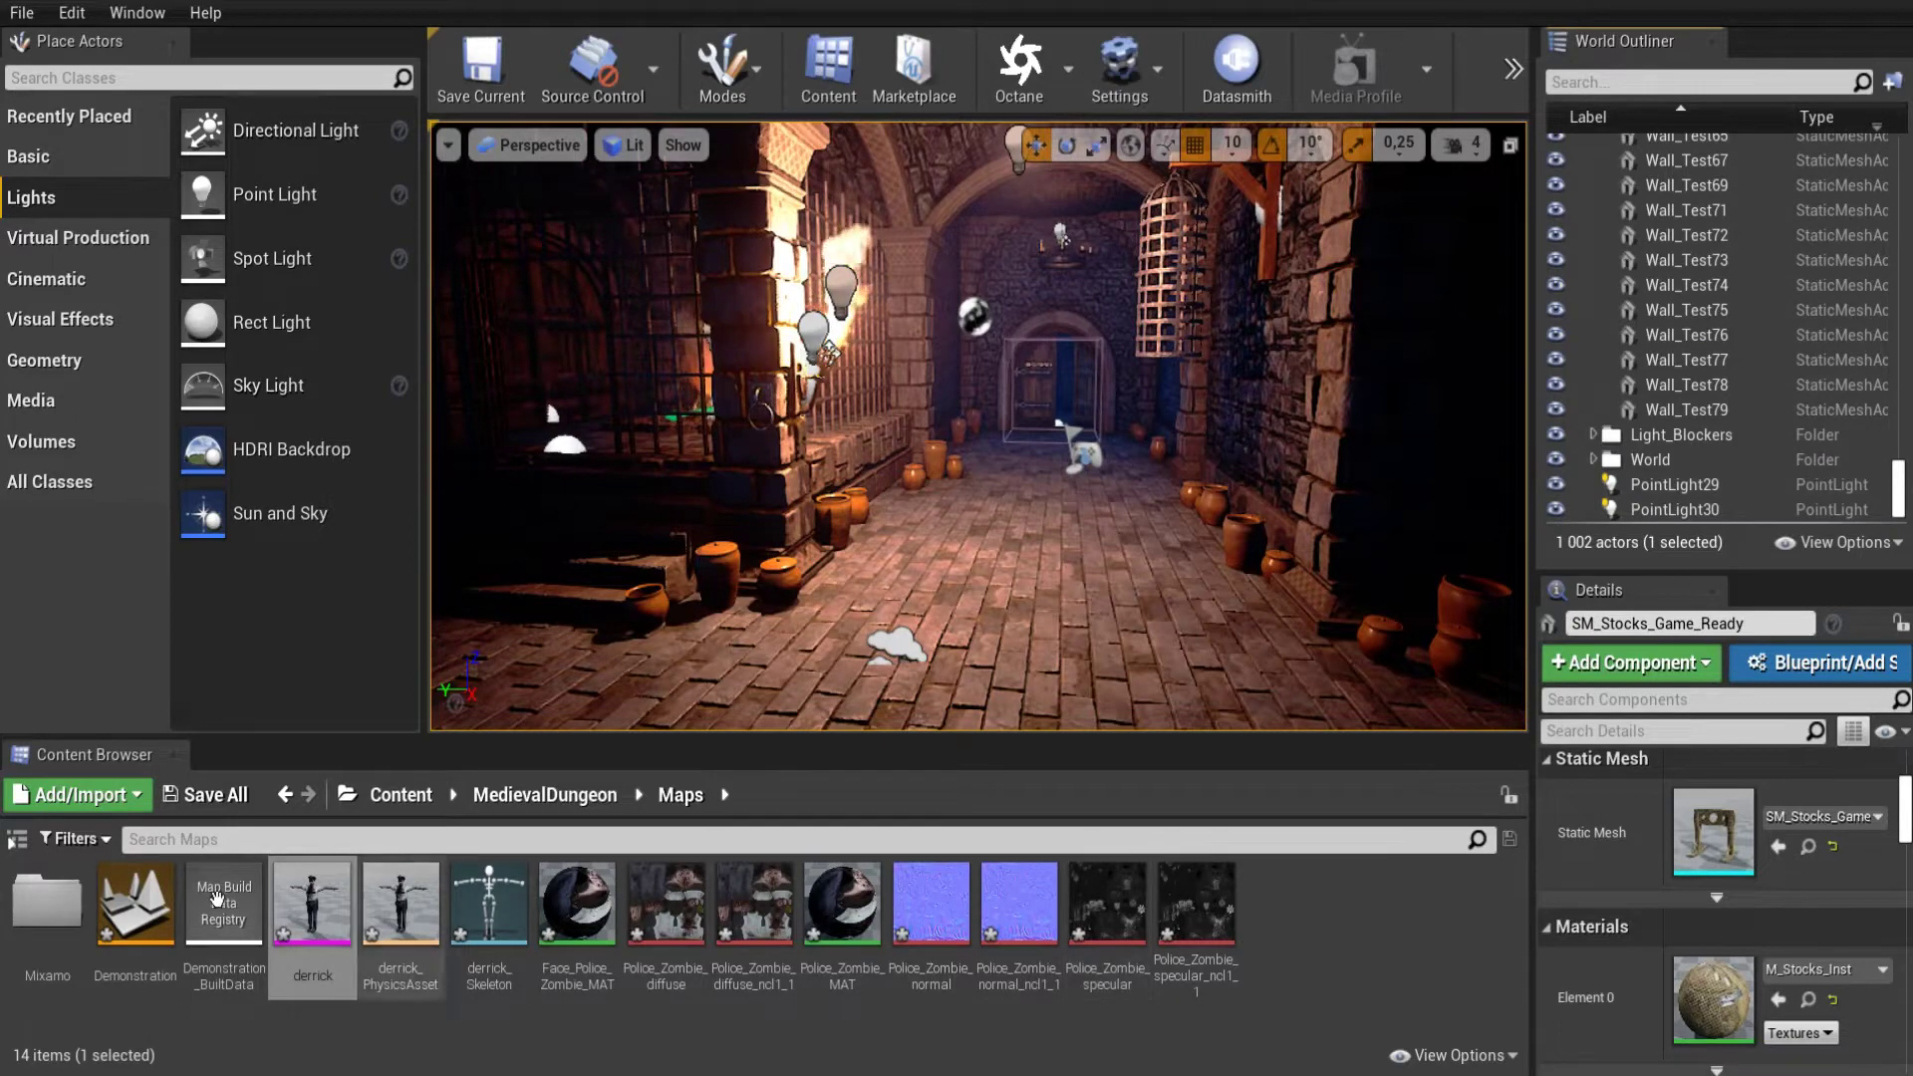
Drag the derrick skeletal mesh into the viewport and drop it on the corridor floor.
mouse_move(328, 904)
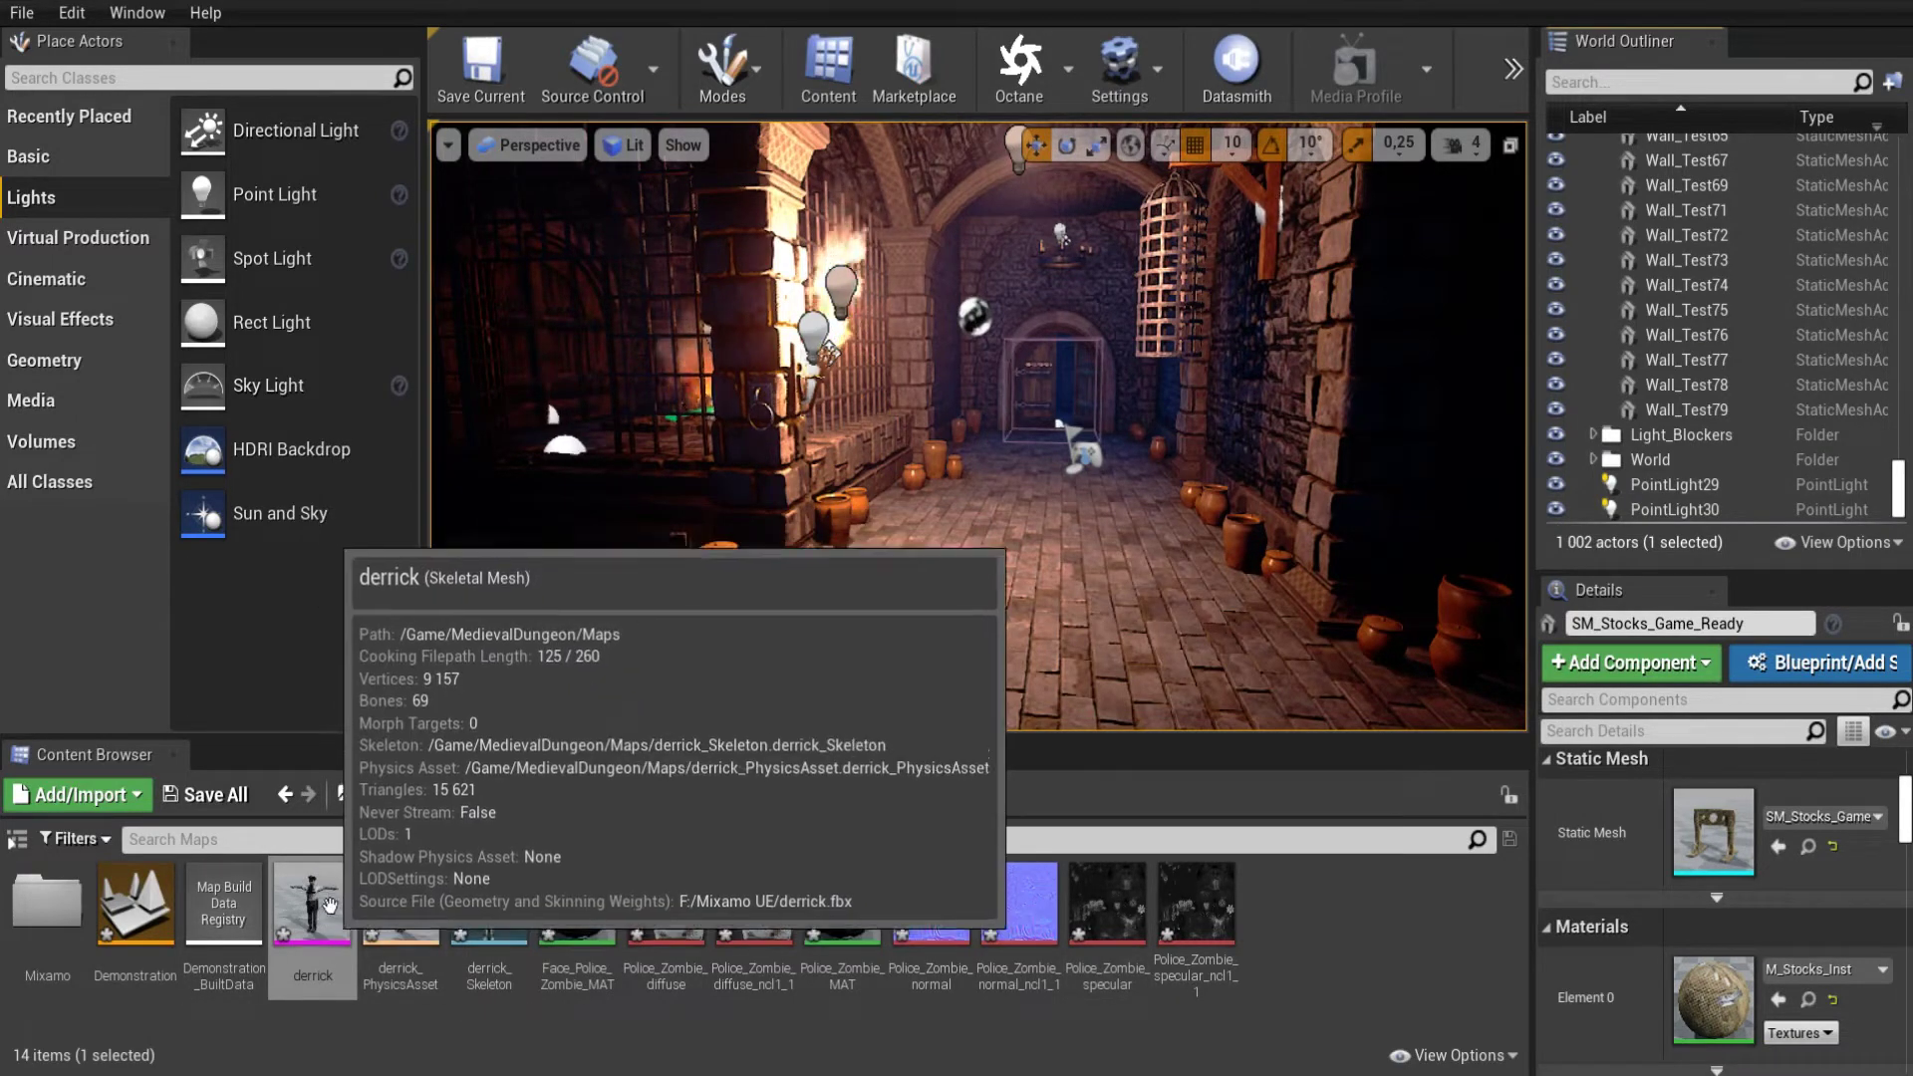
mouse_move(328, 905)
mouse_down()
mouse_move(940, 548)
mouse_move(991, 549)
mouse_up()
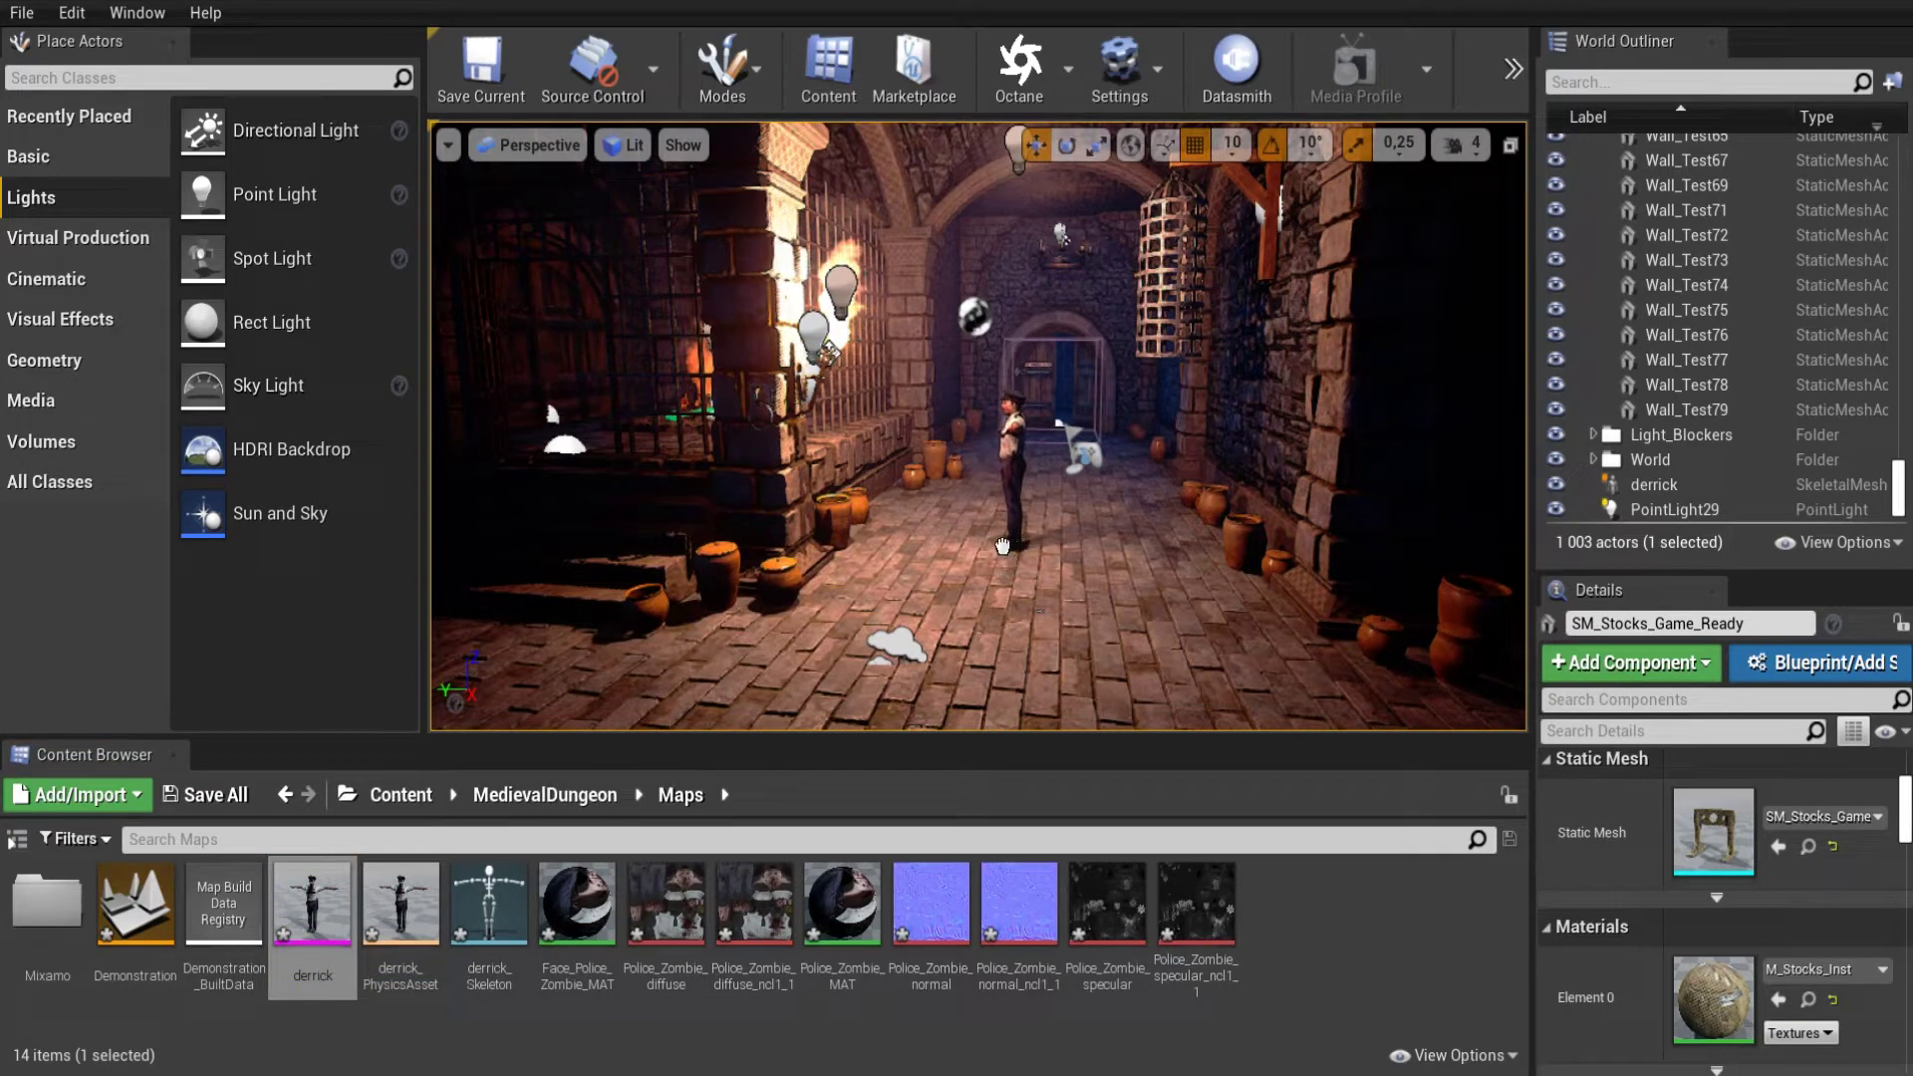
drag(996, 543, 996, 543)
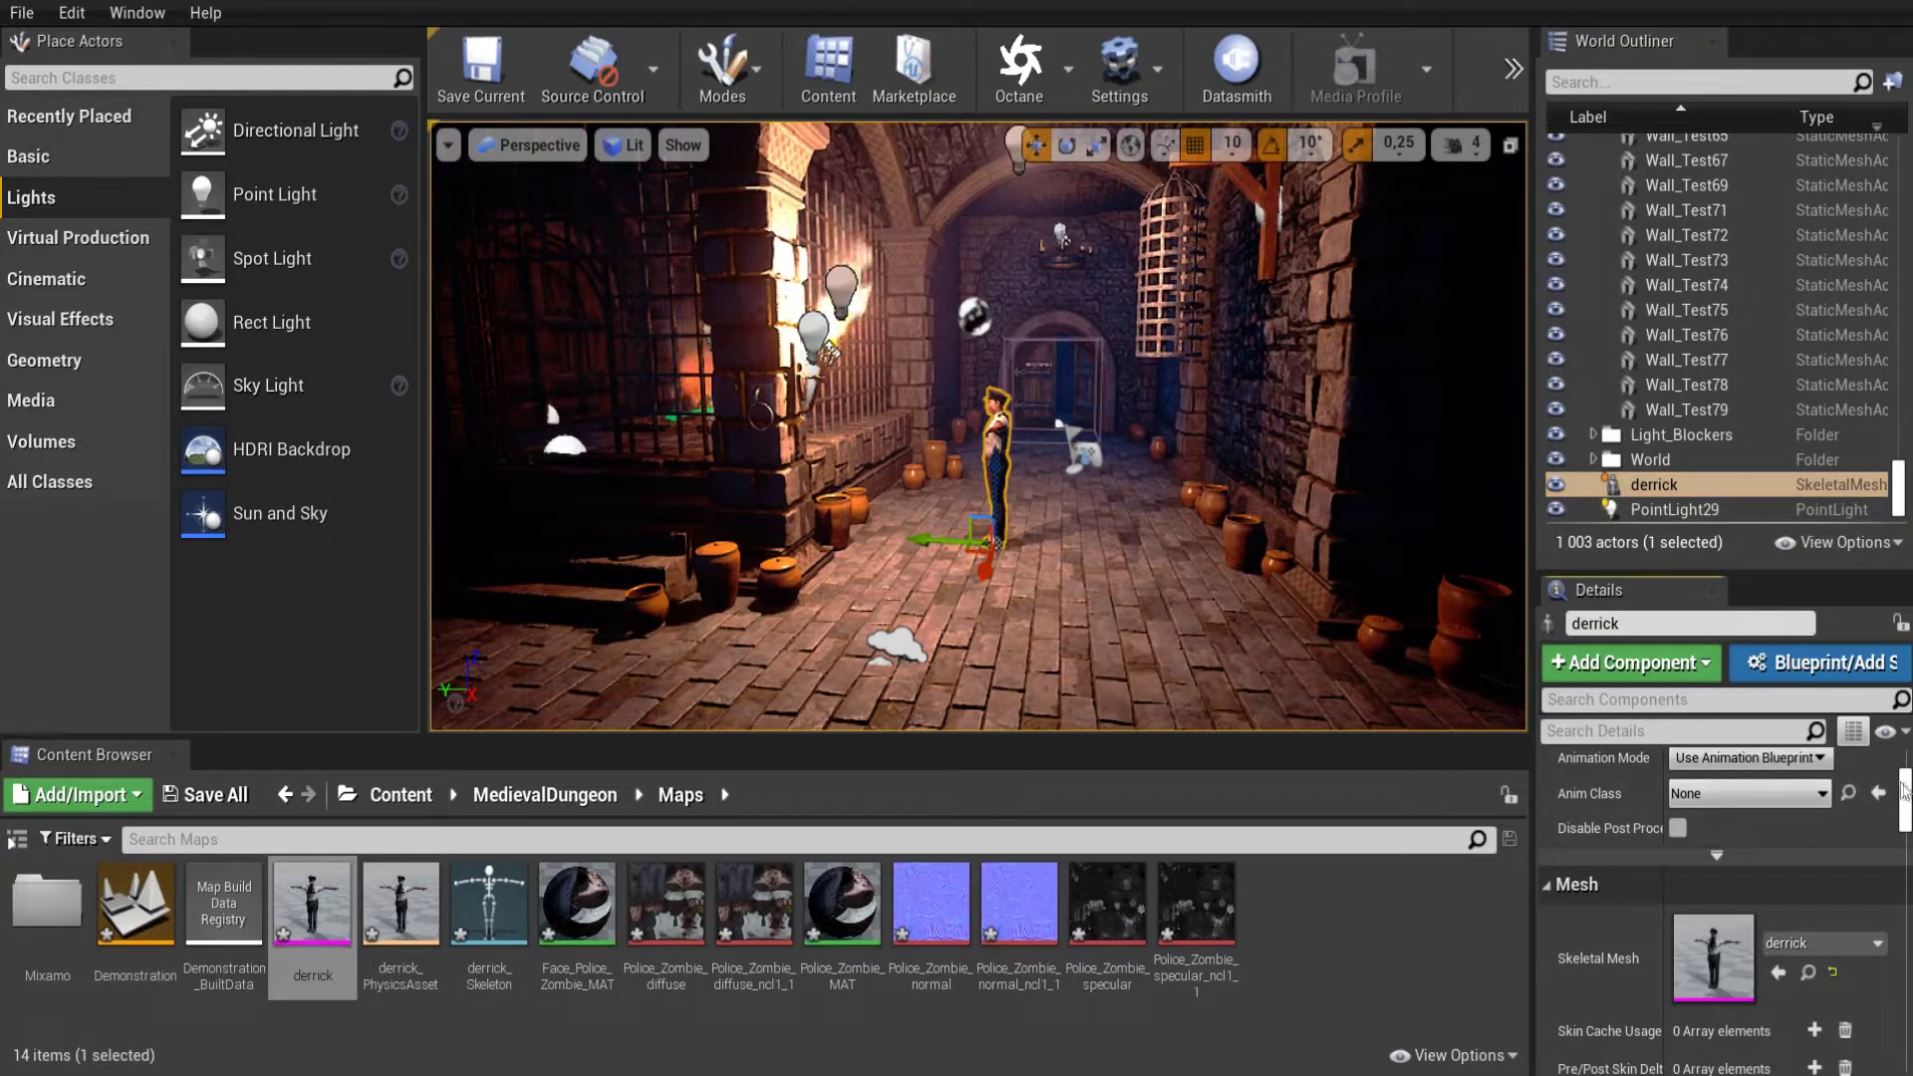
Set derrick's scale to 1.5 on all axes and its location to 0,0,0.
scroll(1902, 790, up, 3)
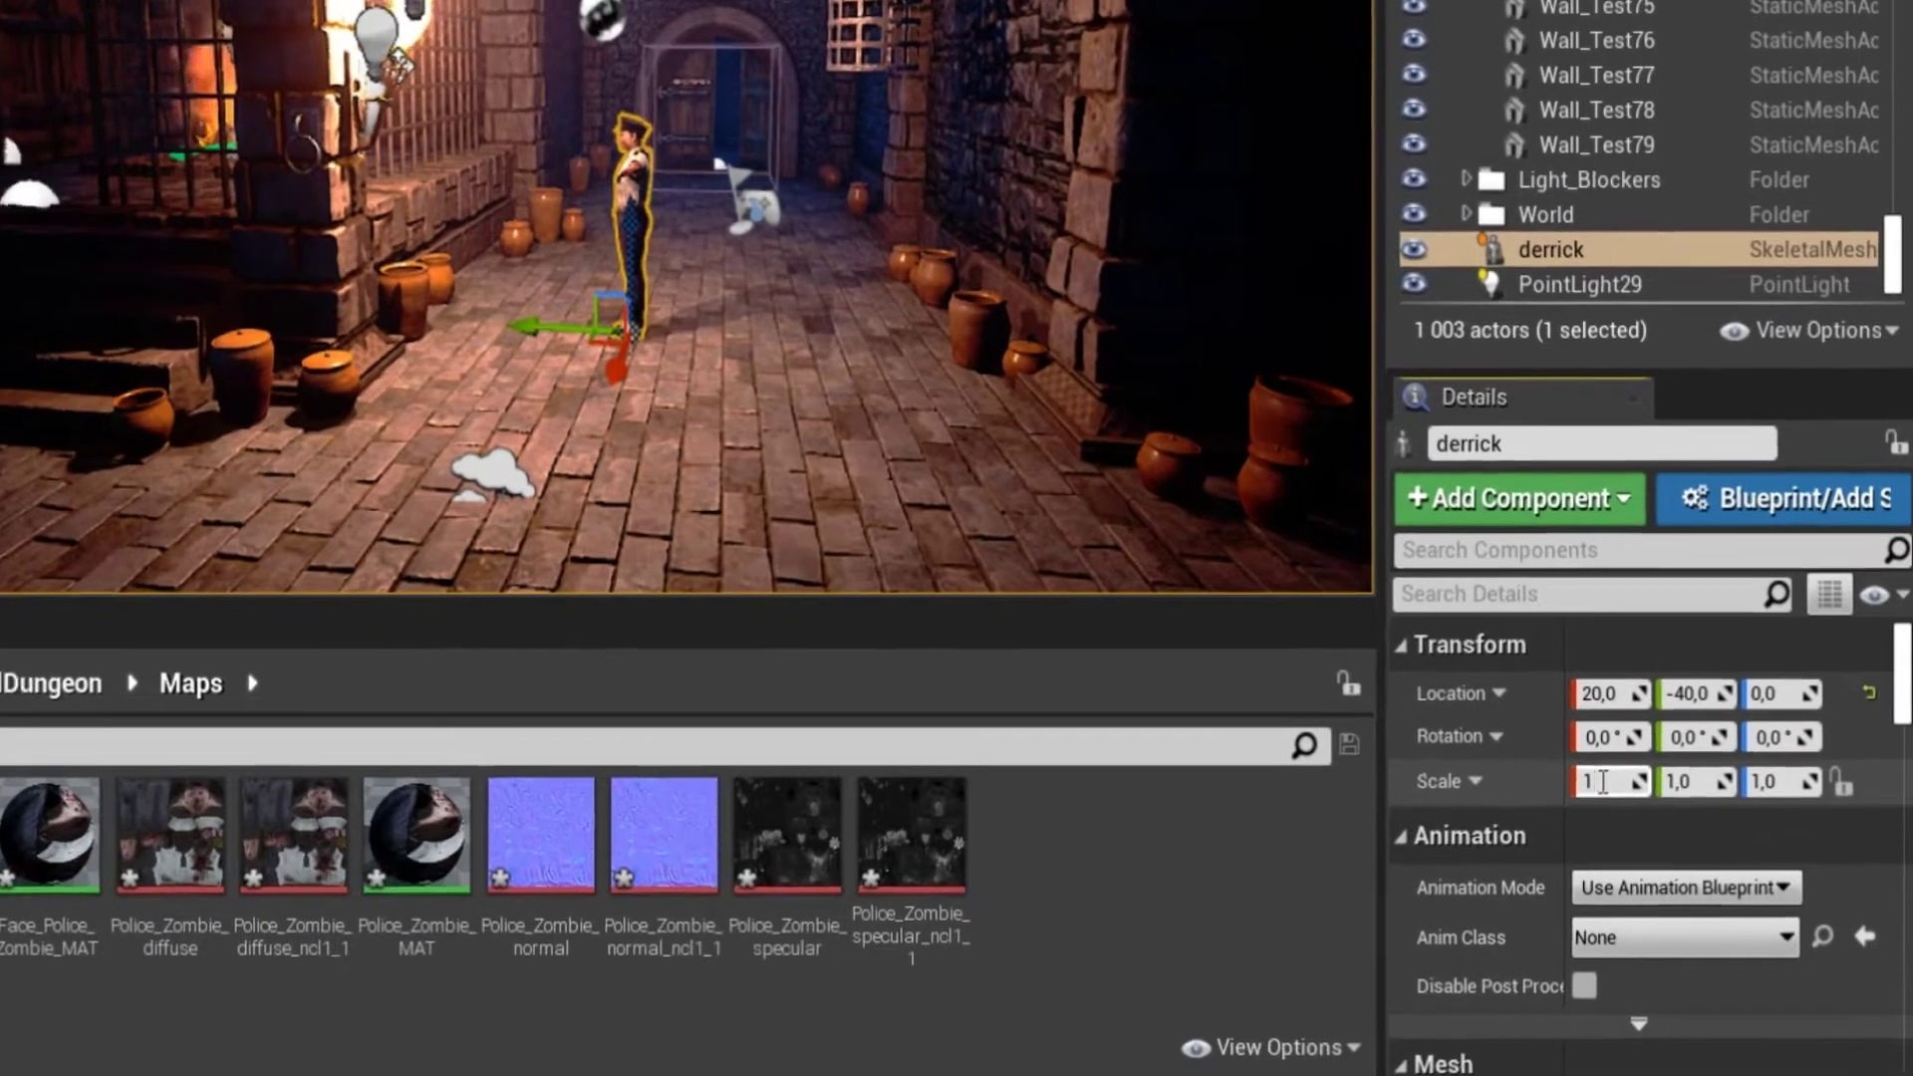
click(1693, 864)
text(1.5)
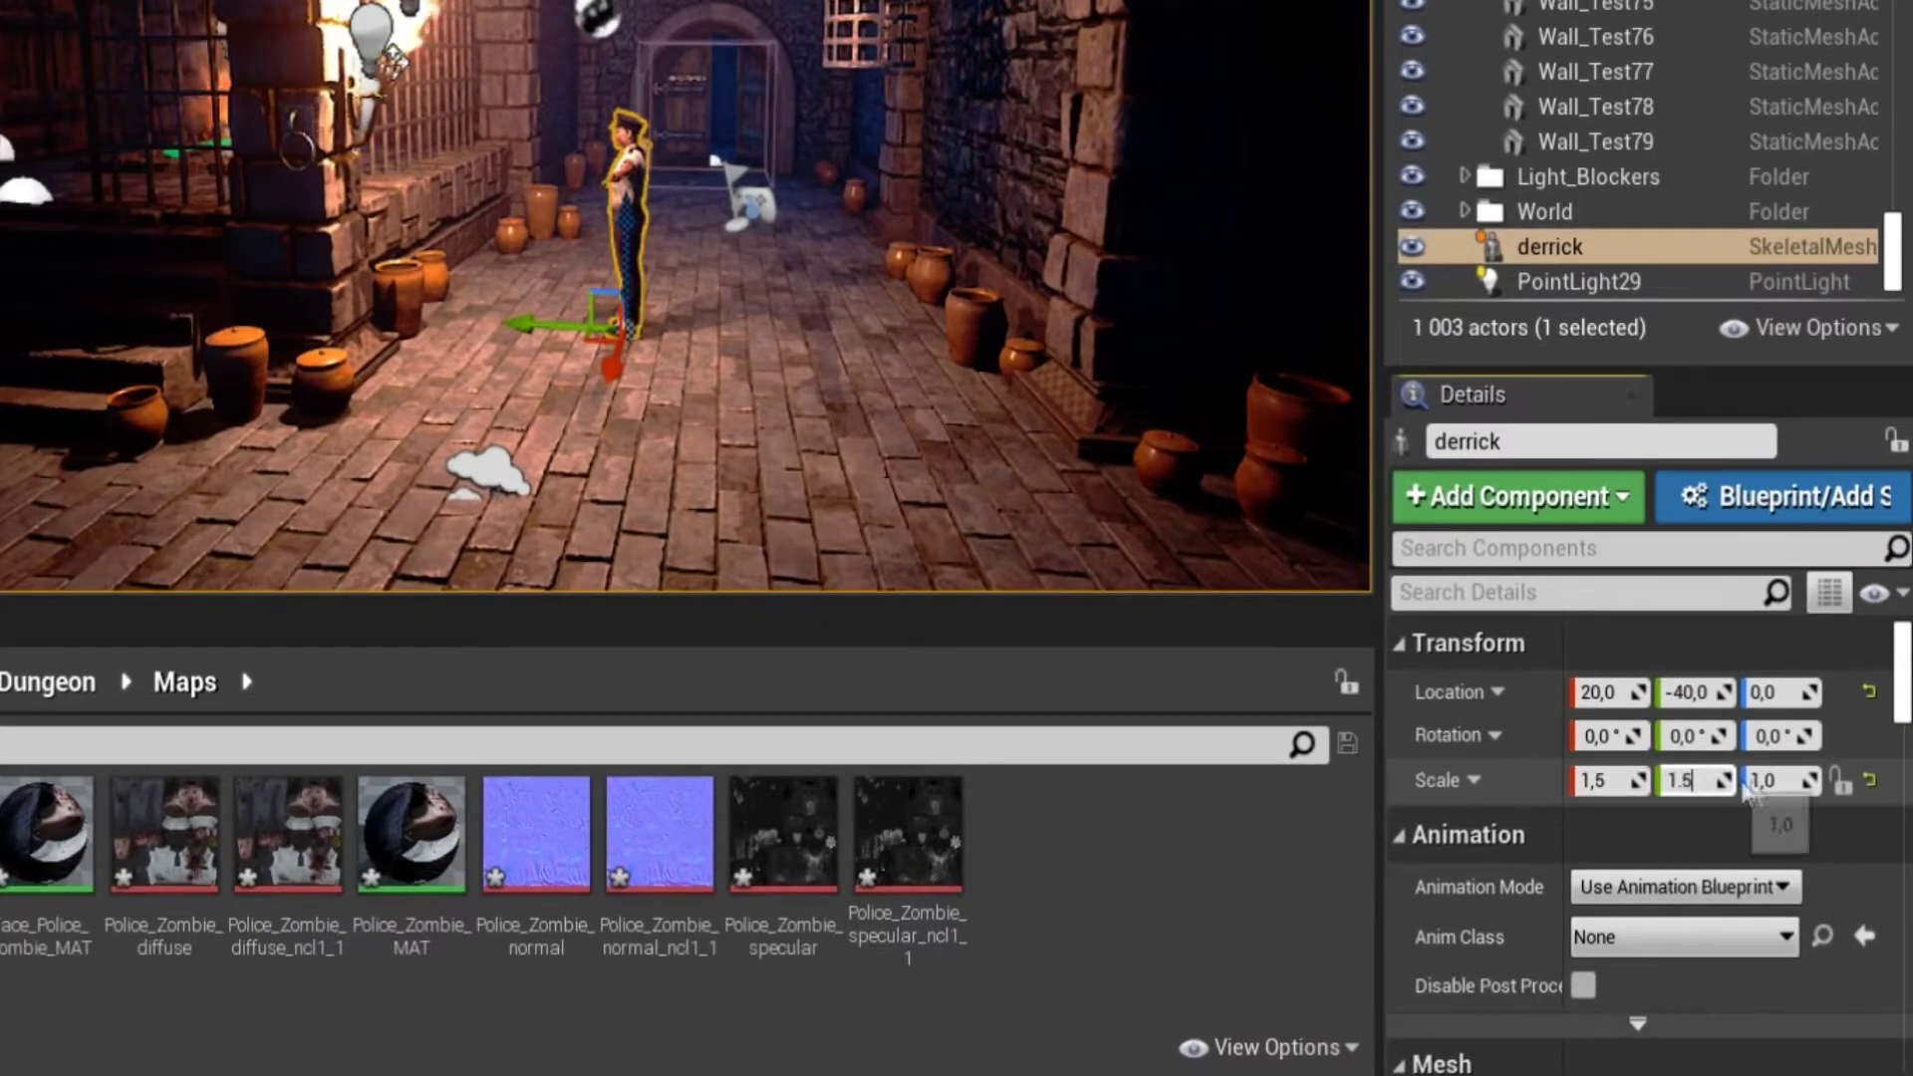
key(Return)
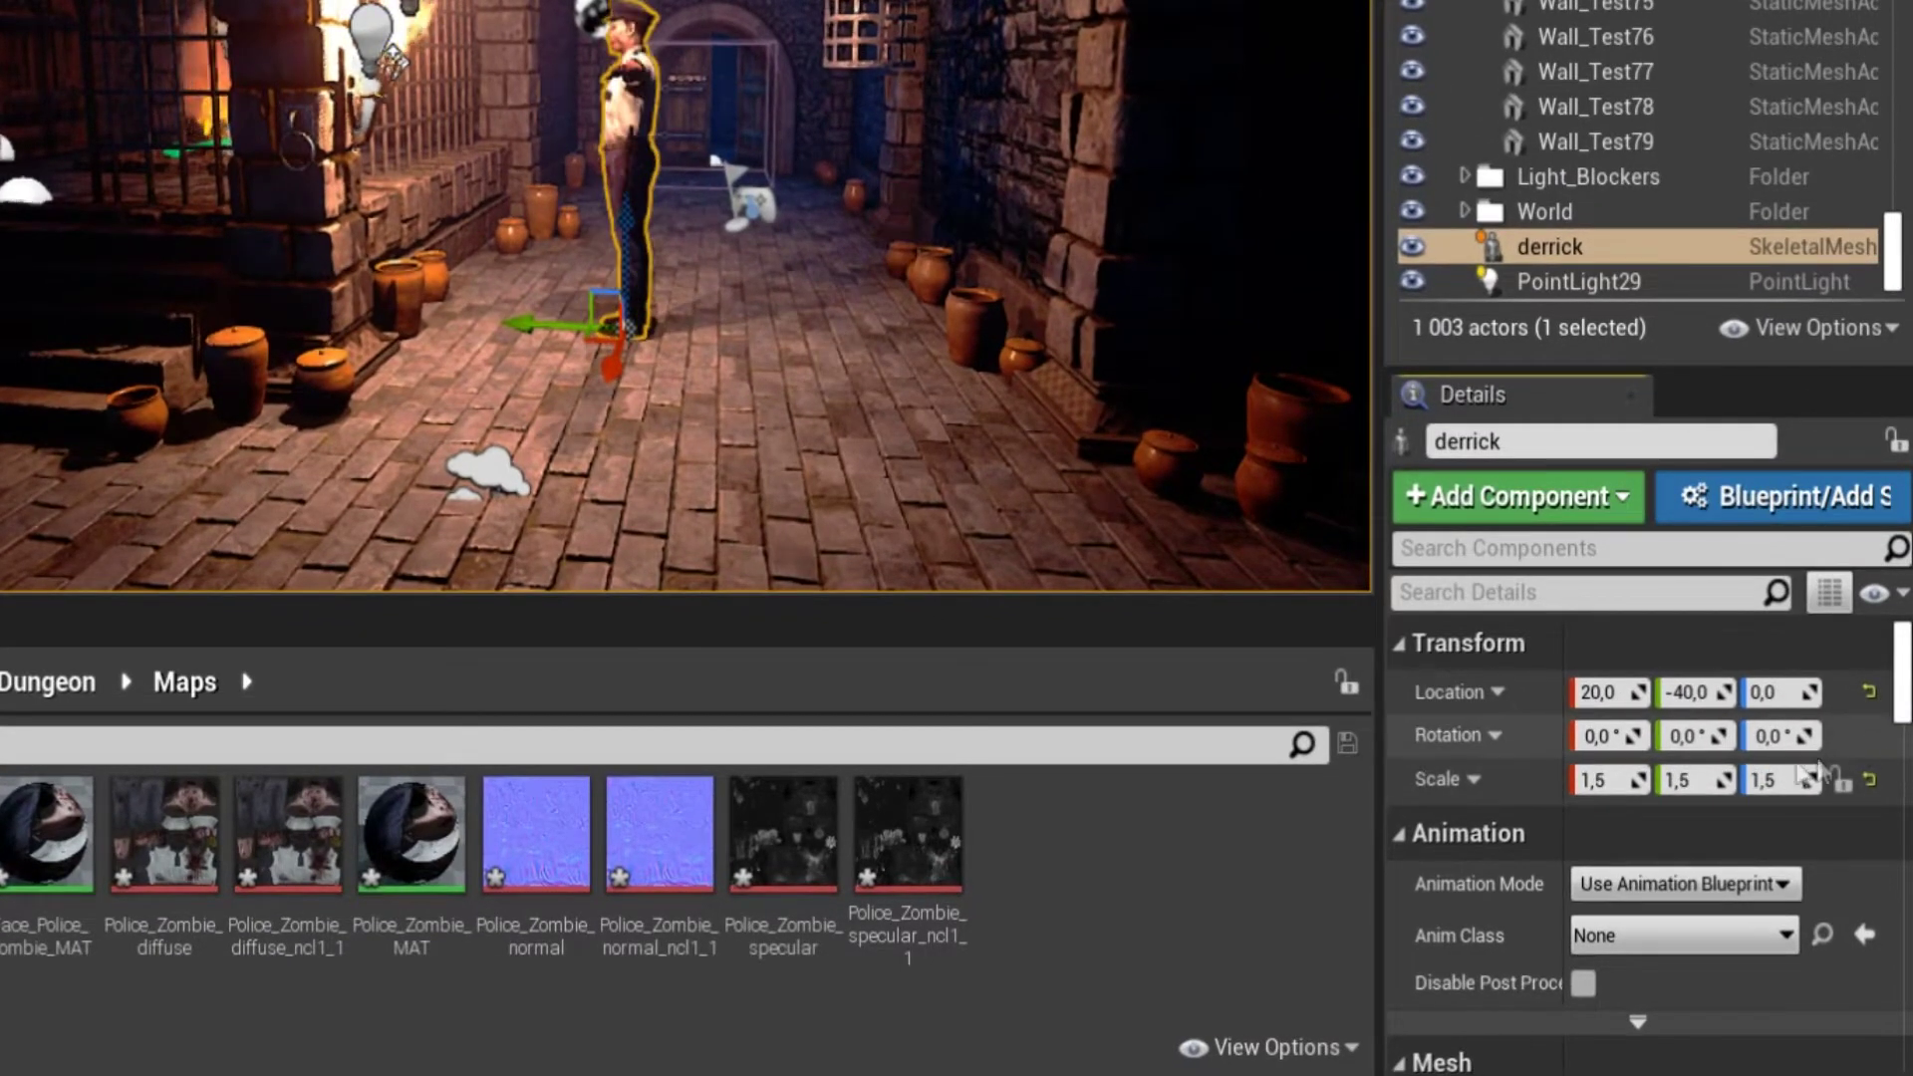
click(1599, 691)
text(0)
click(1690, 691)
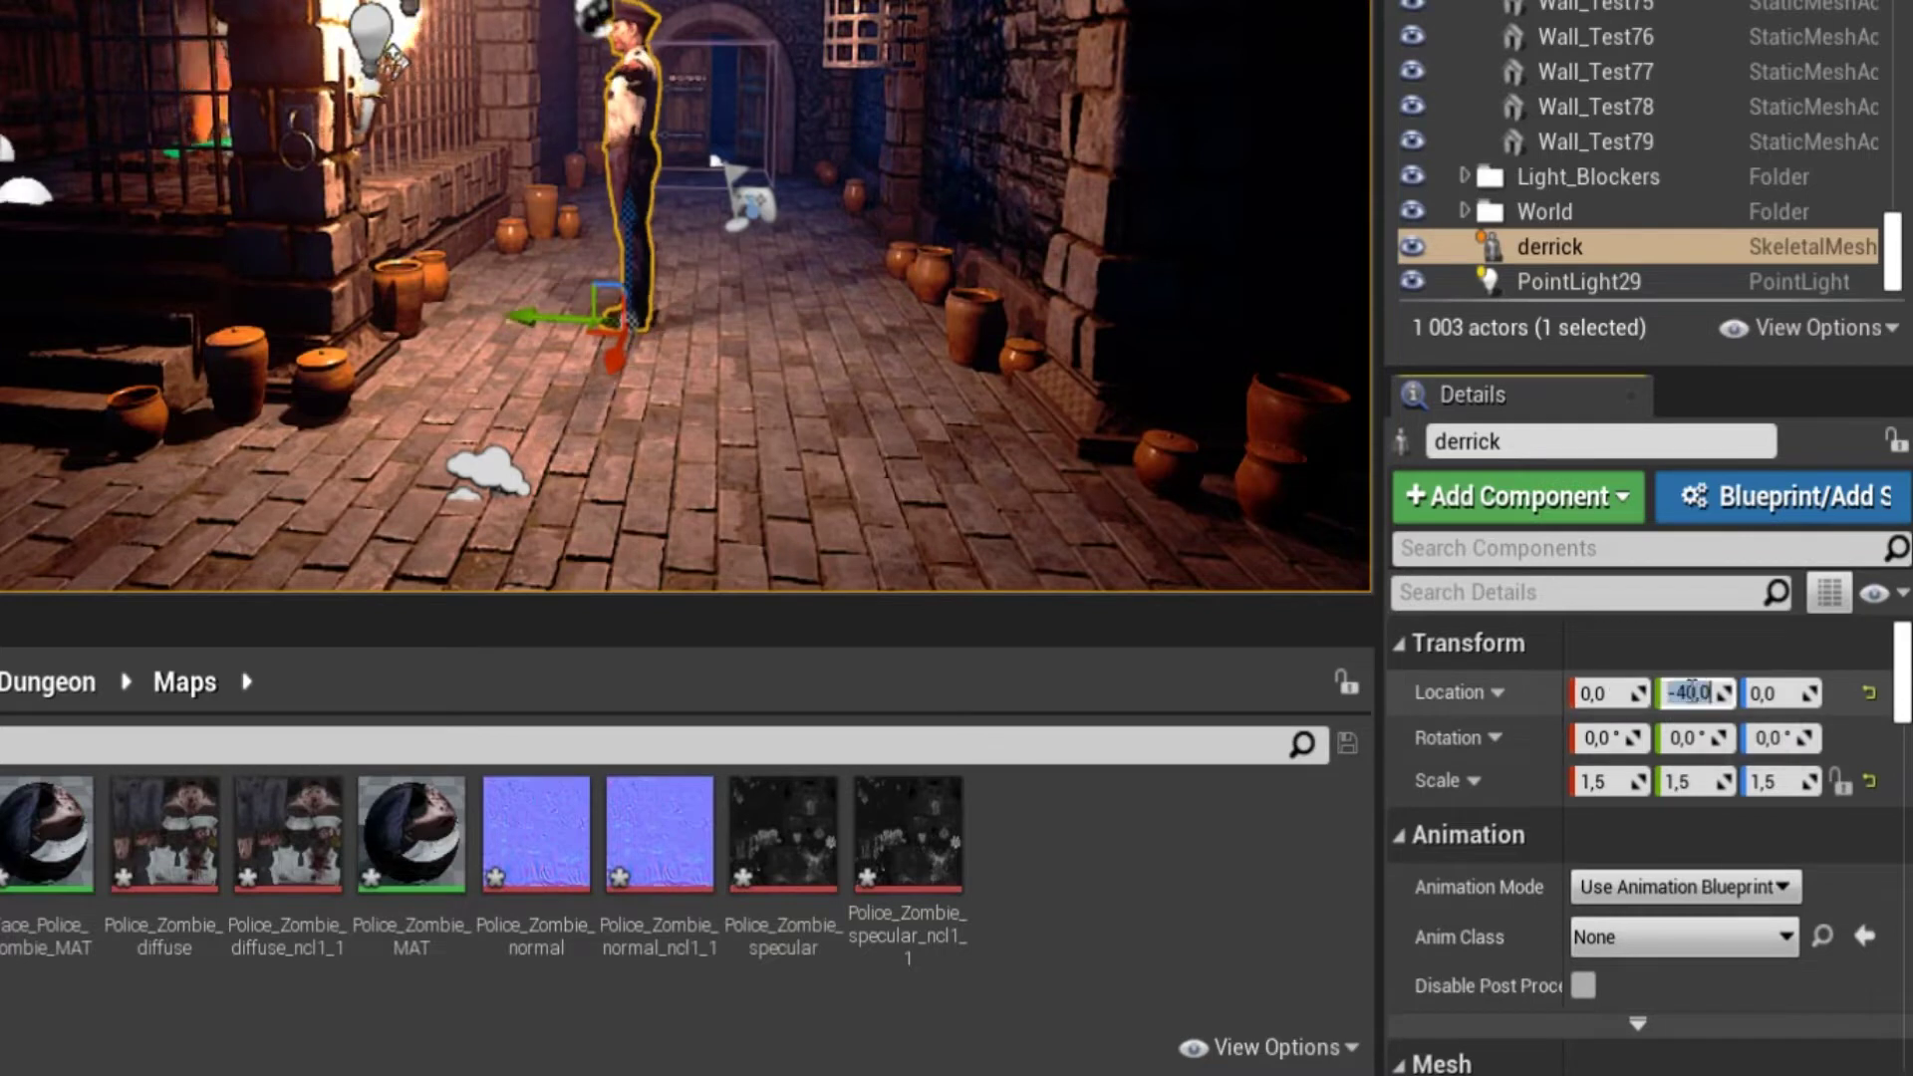
text(0)
click(1768, 691)
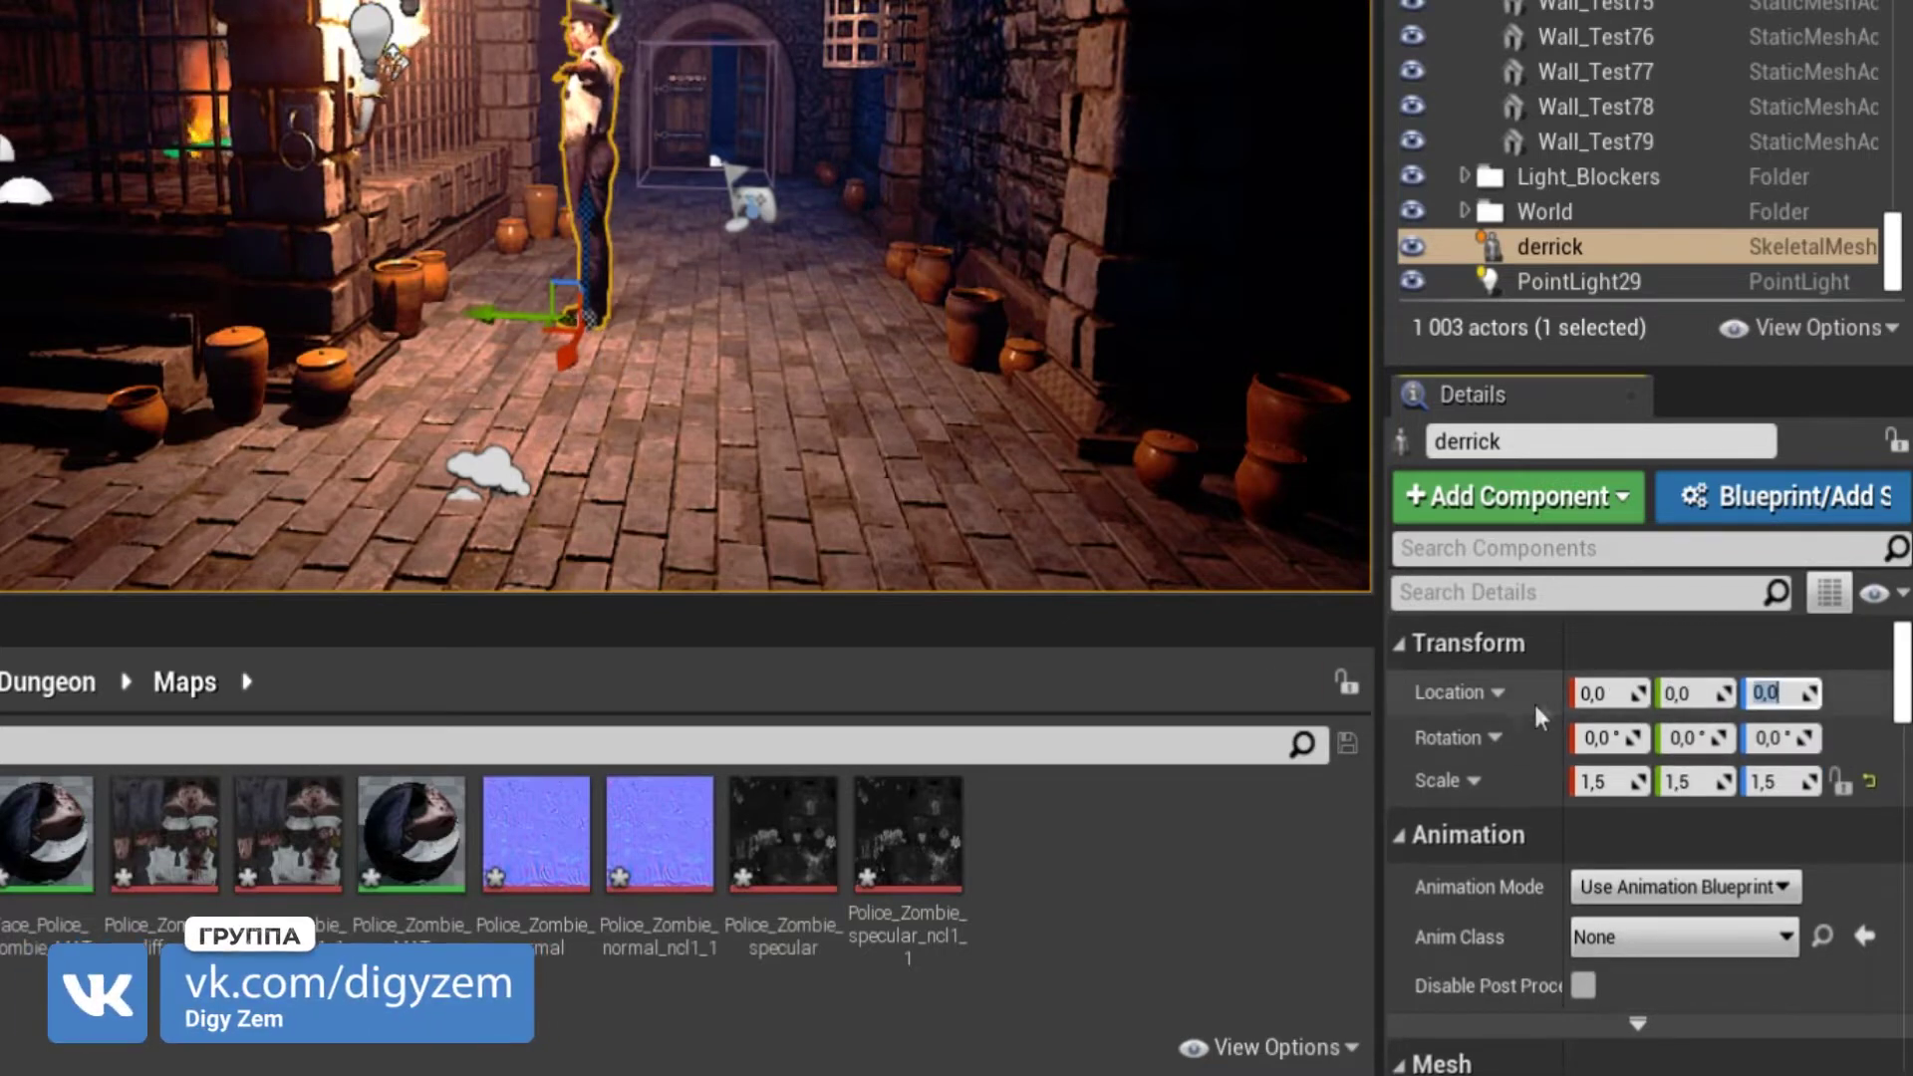
Rotate derrick to -100° around Z so it faces down the corridor.
key(e)
drag(558, 384, 742, 329)
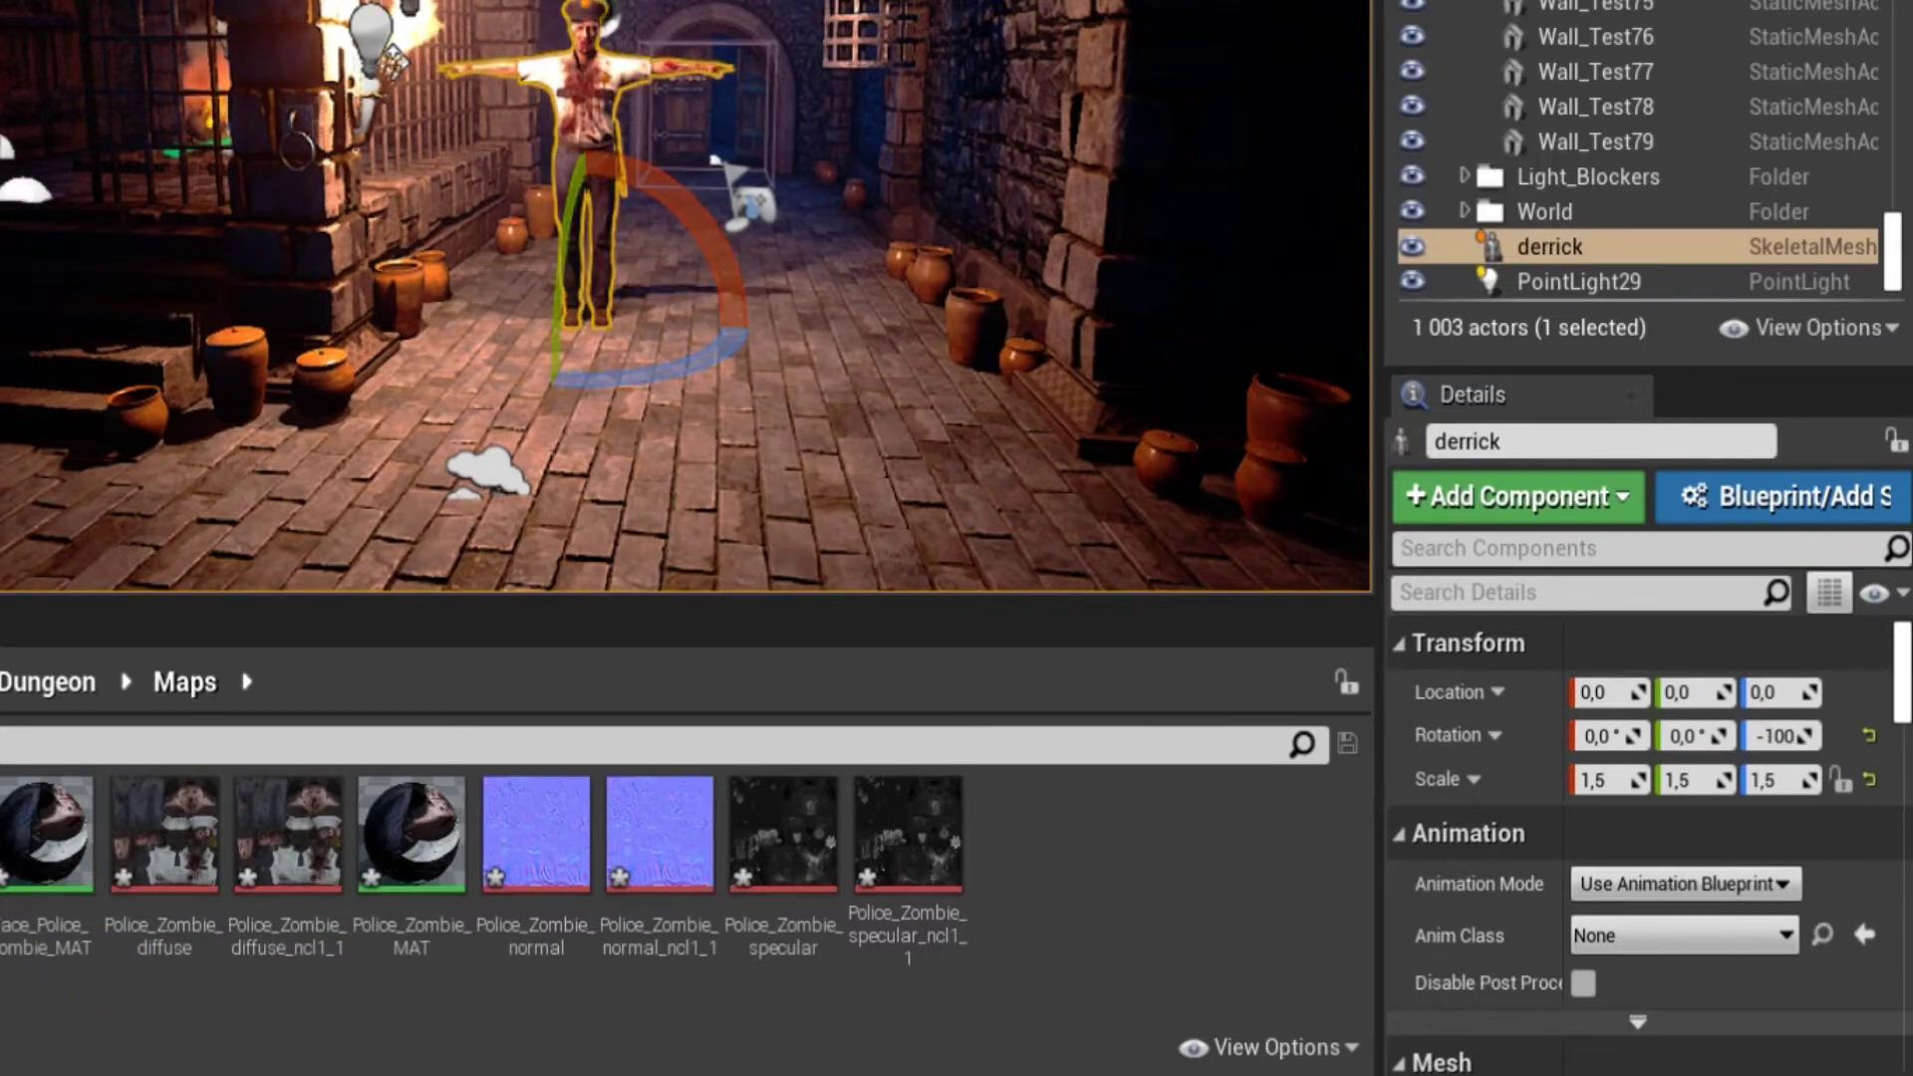
key(w)
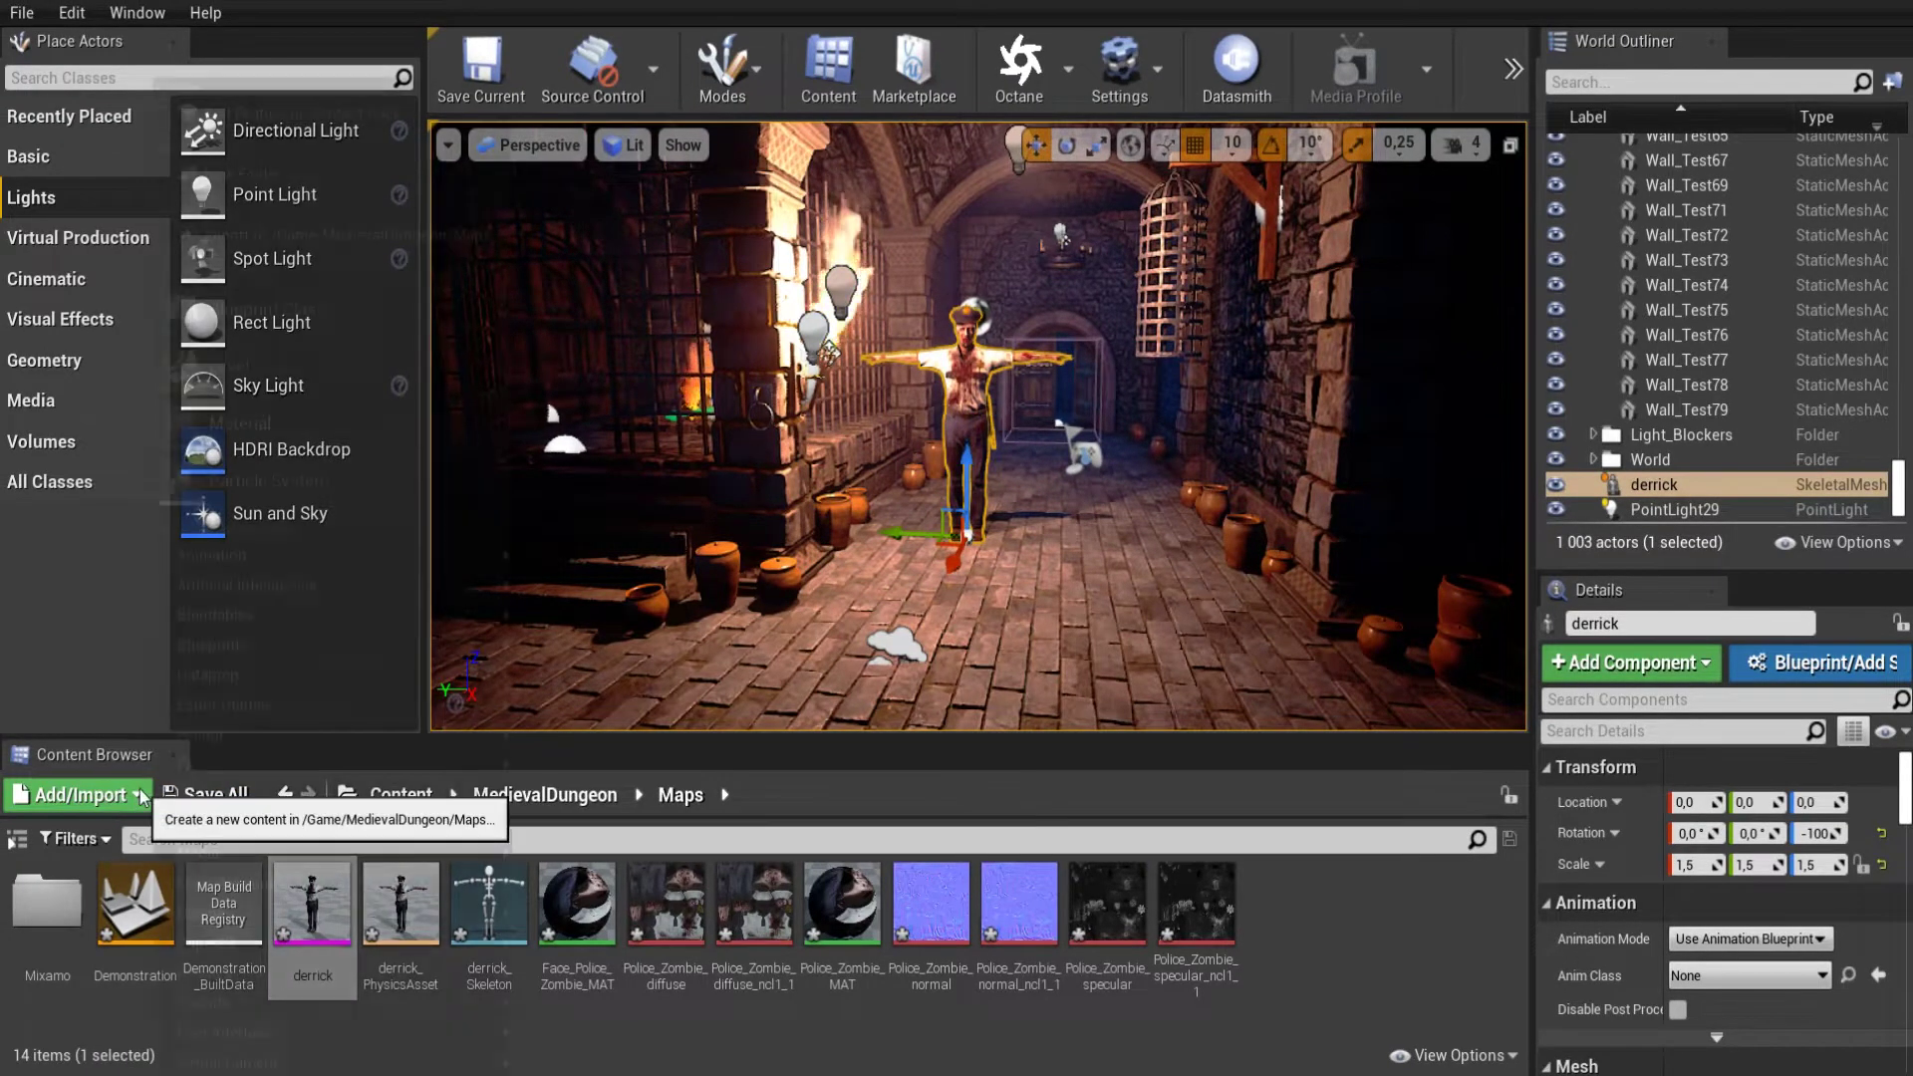
Choose Drunk Walk, Walking_1, Zombie Idle and Standing Walk Forward FBX files to import into Maps.
click(89, 794)
click(325, 239)
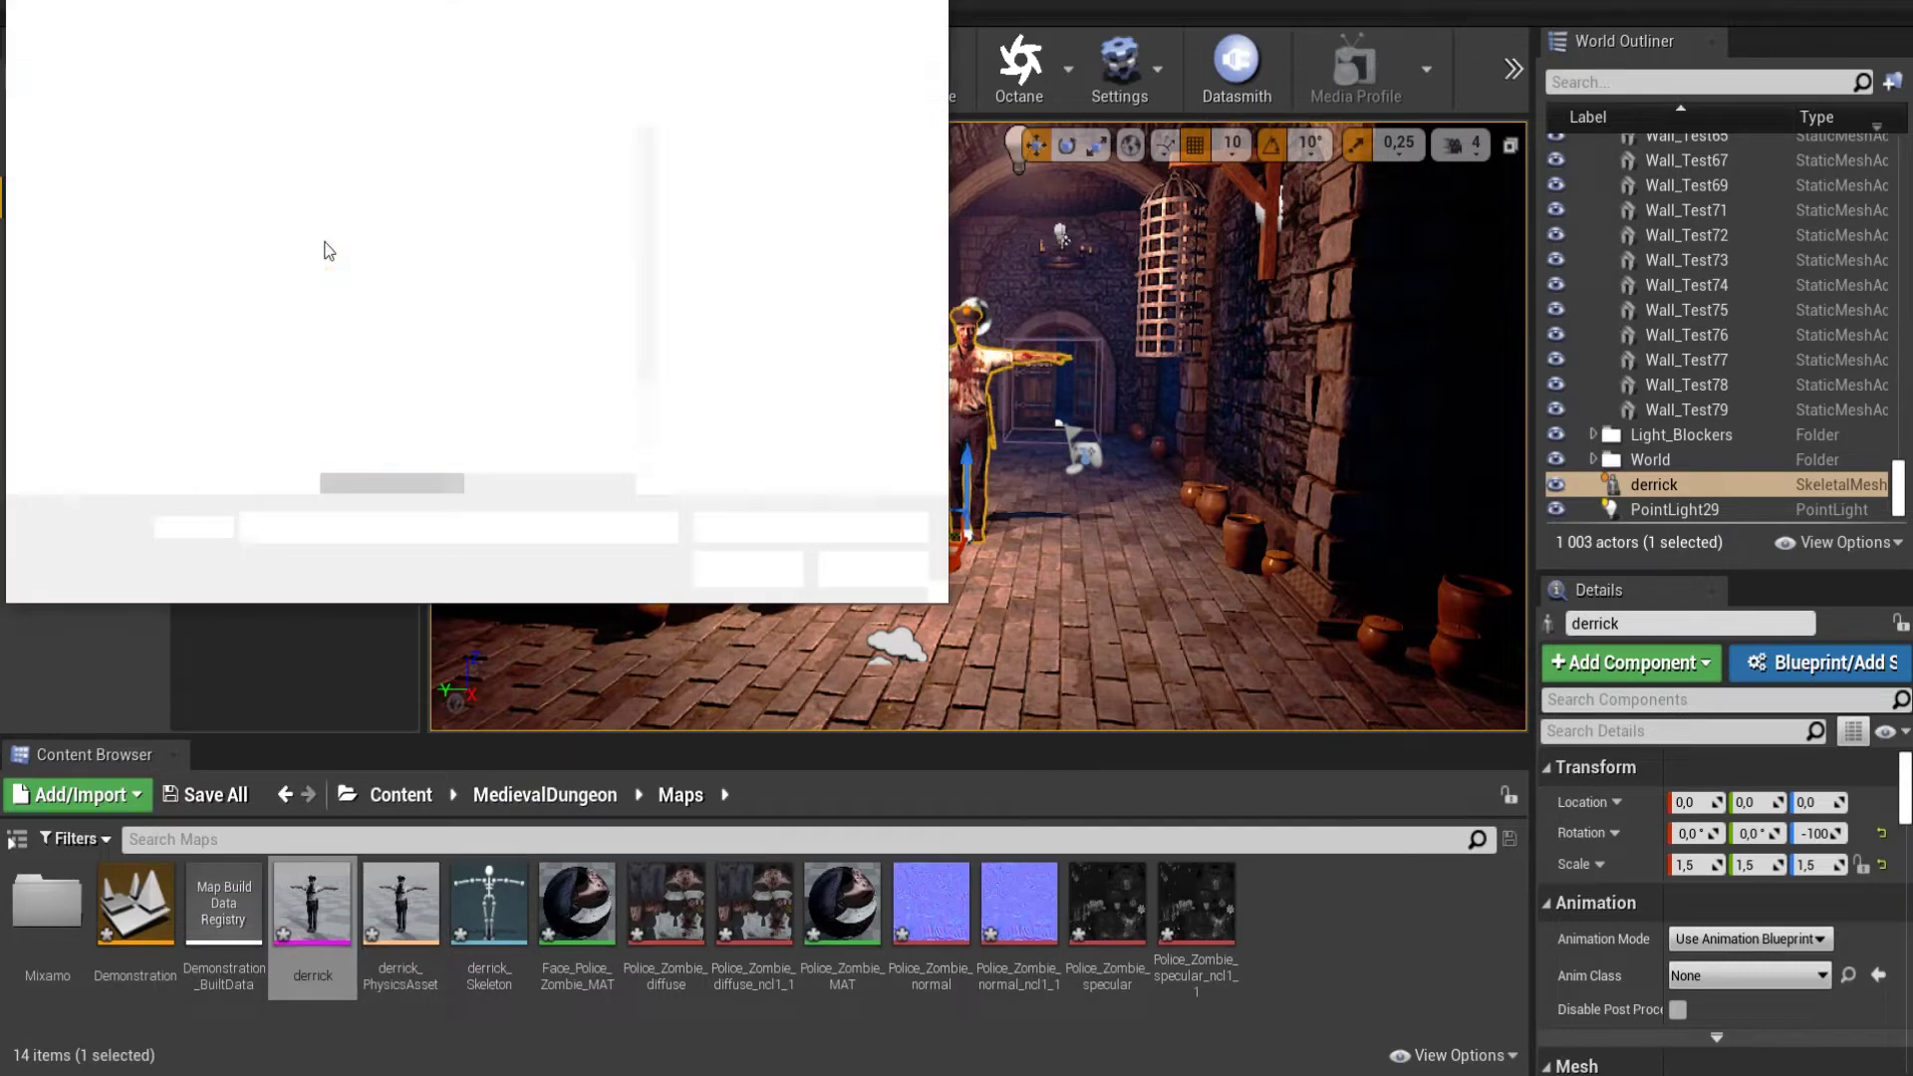
drag(649, 239, 642, 341)
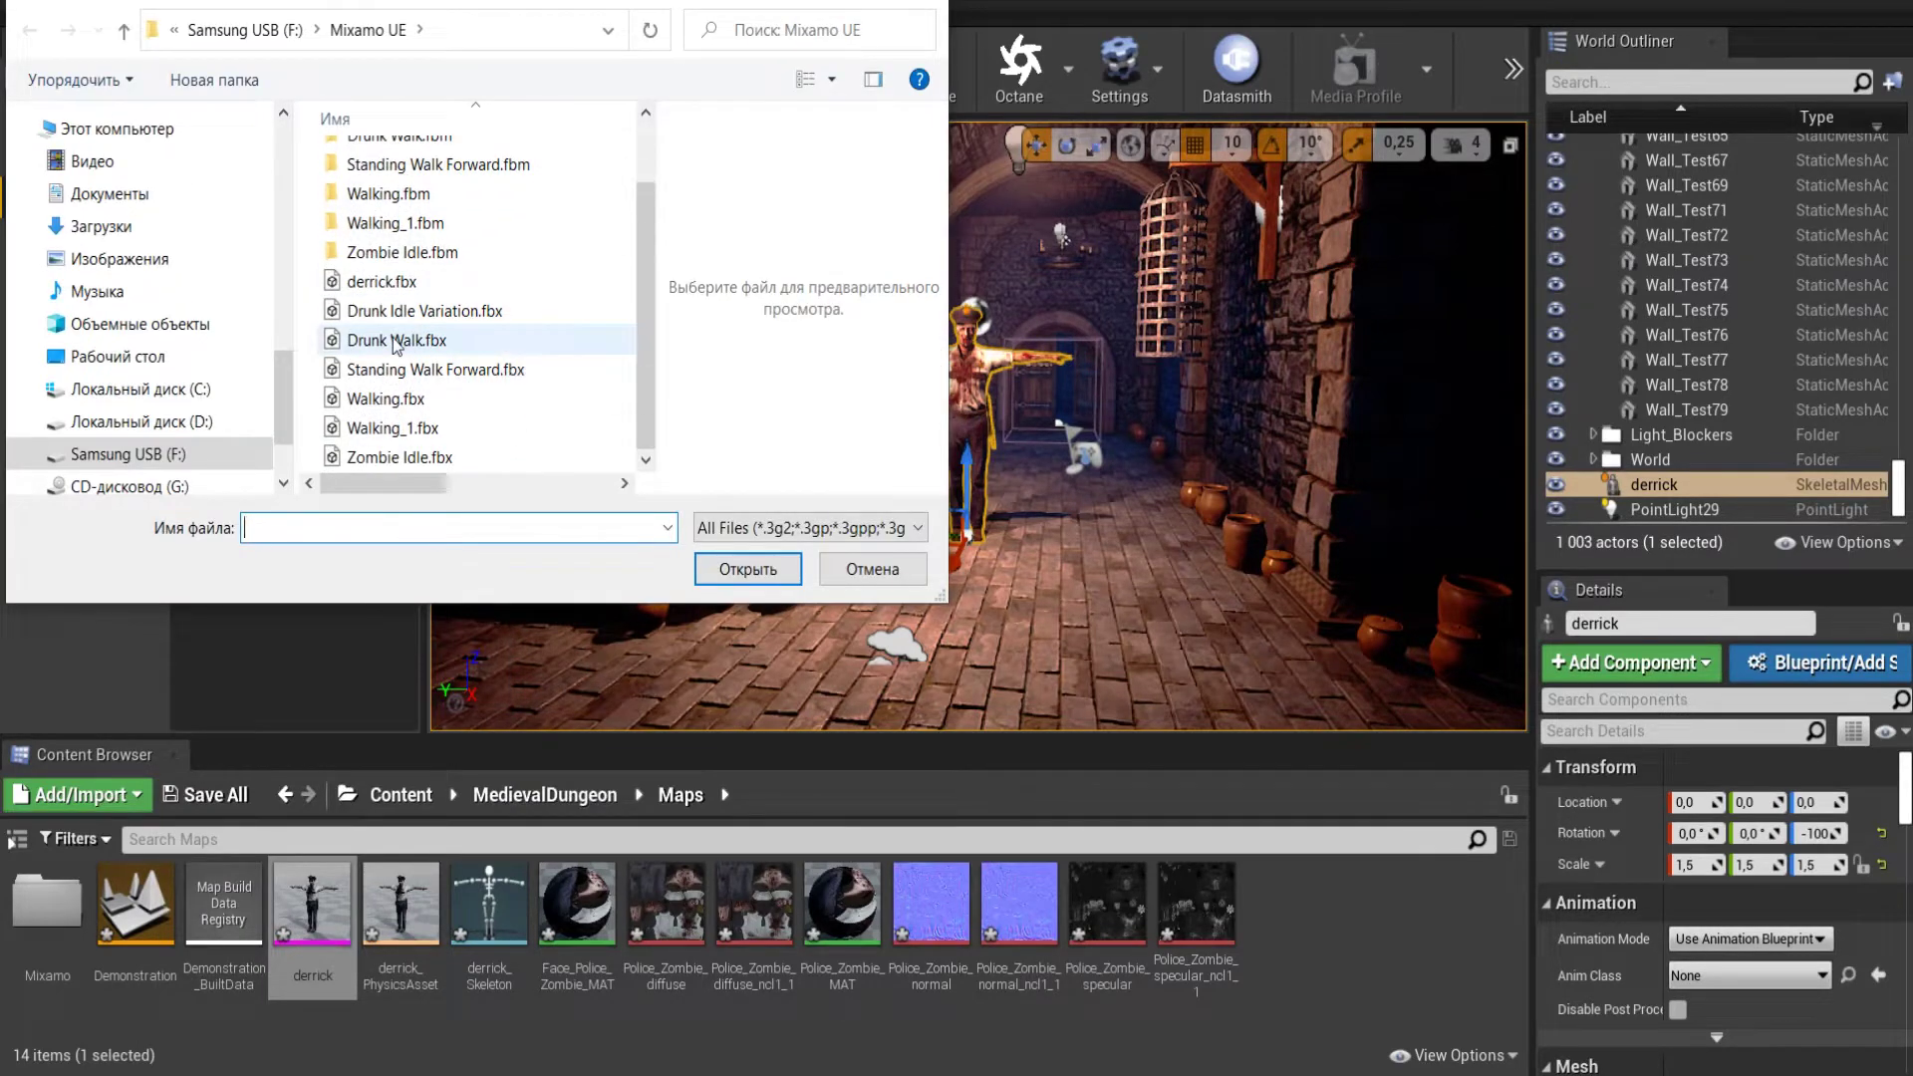
ctrl+click(408, 439)
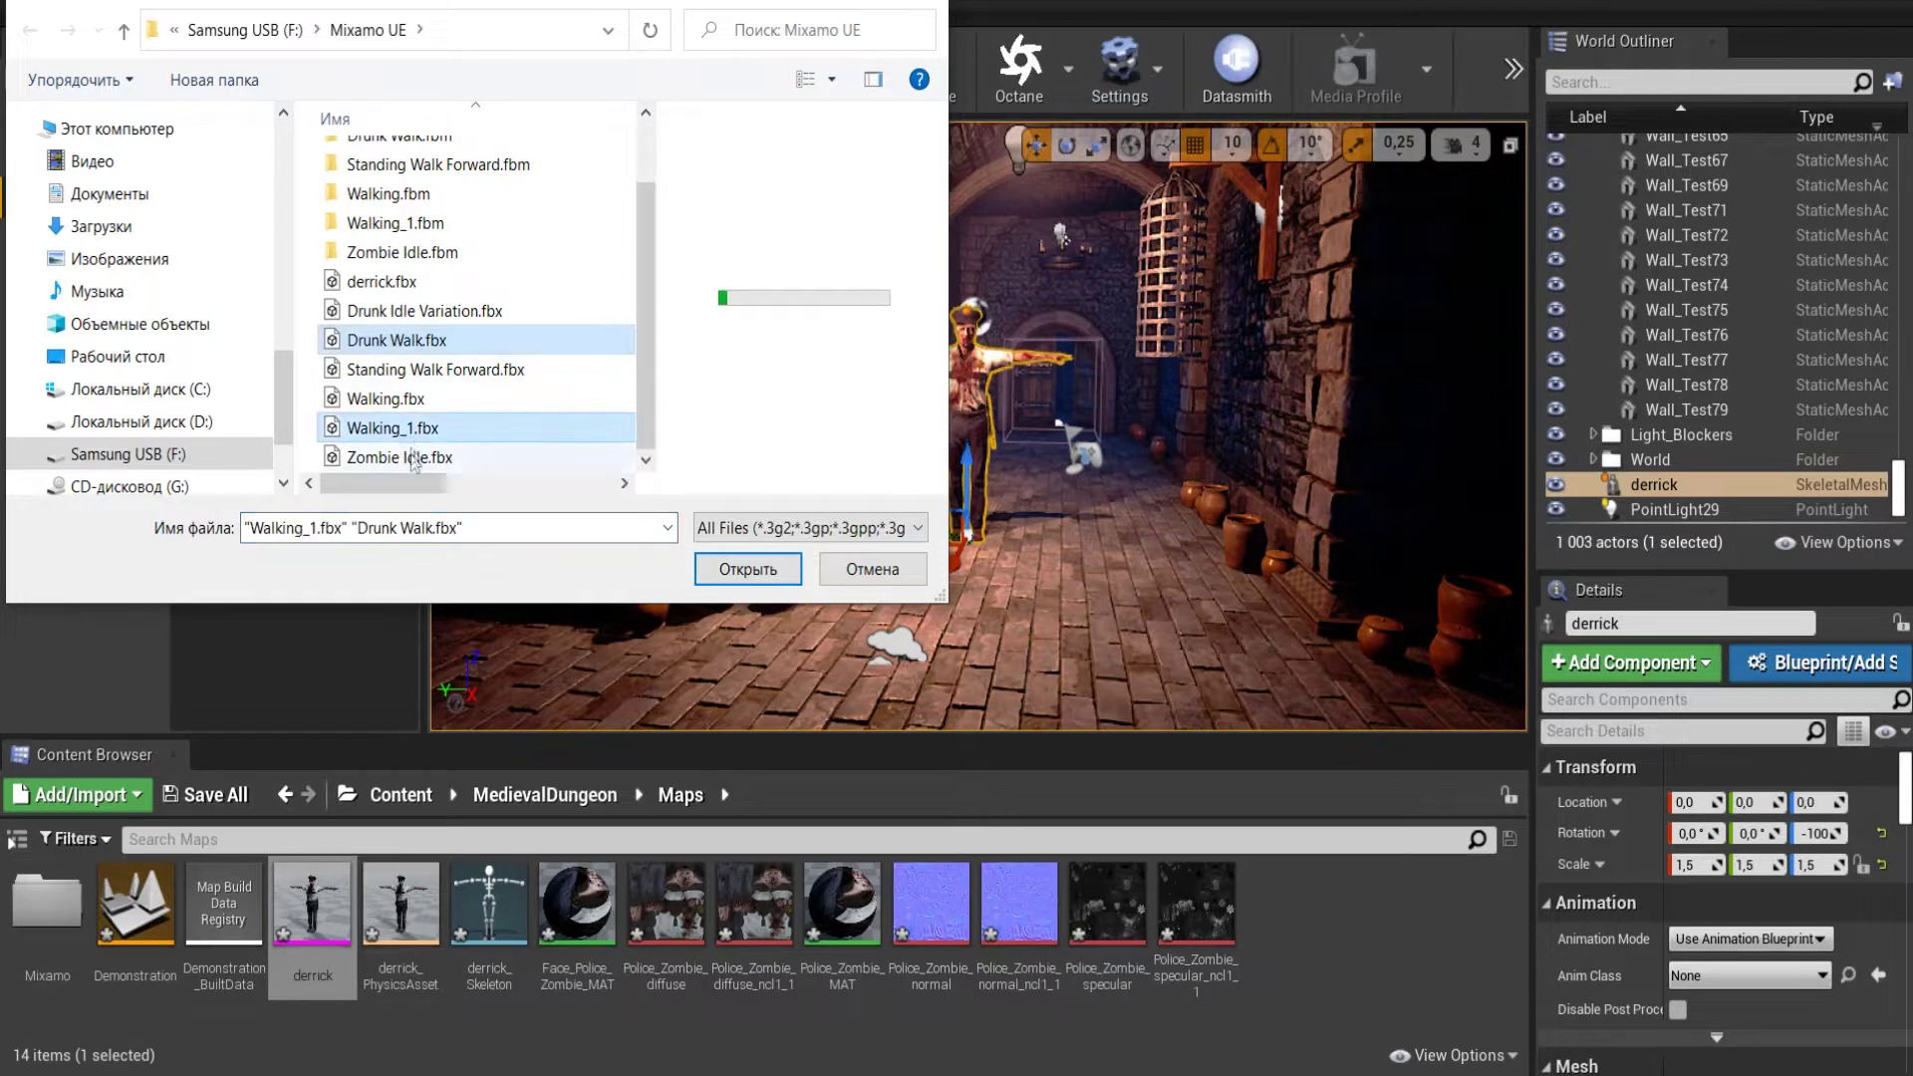
ctrl+click(410, 460)
ctrl+click(459, 379)
click(755, 573)
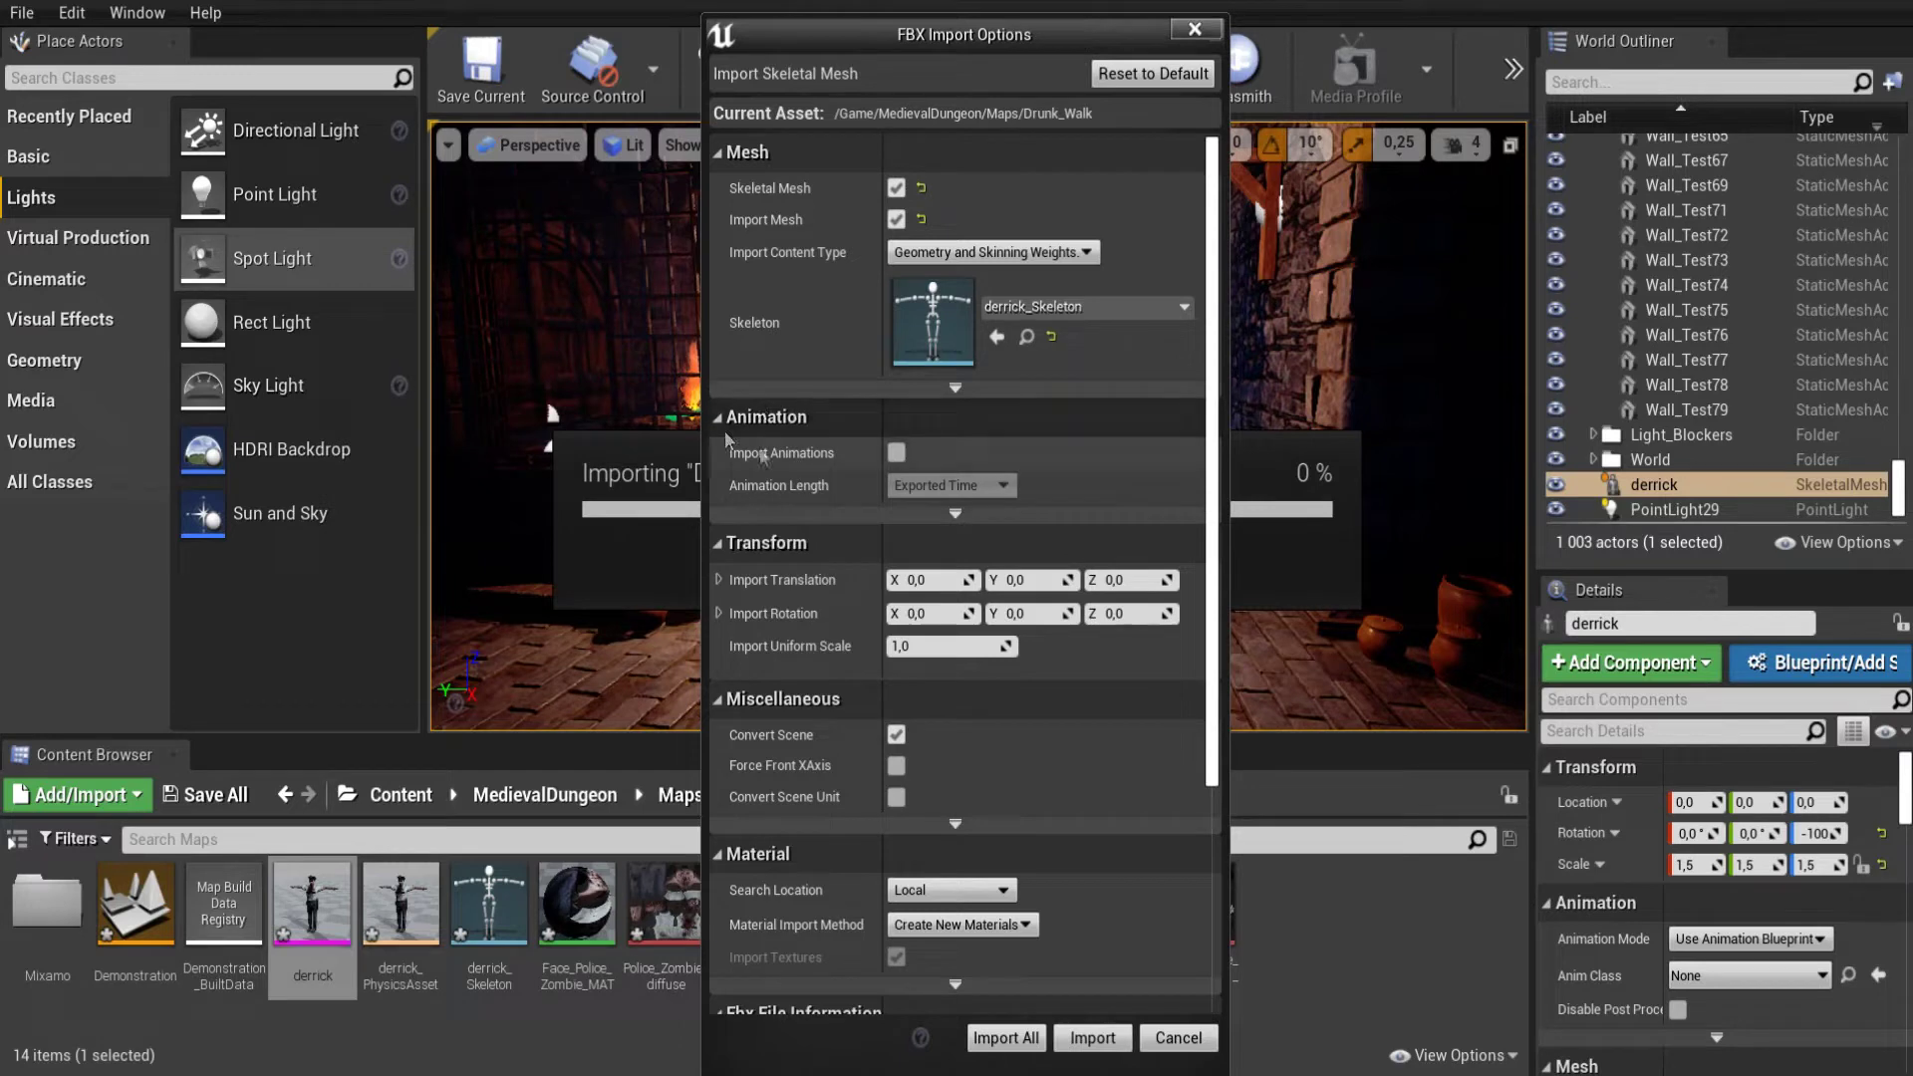
Import them as animations for derrick_Skeleton with Exported Time length, then close the Message Log.
click(895, 454)
click(951, 485)
click(937, 507)
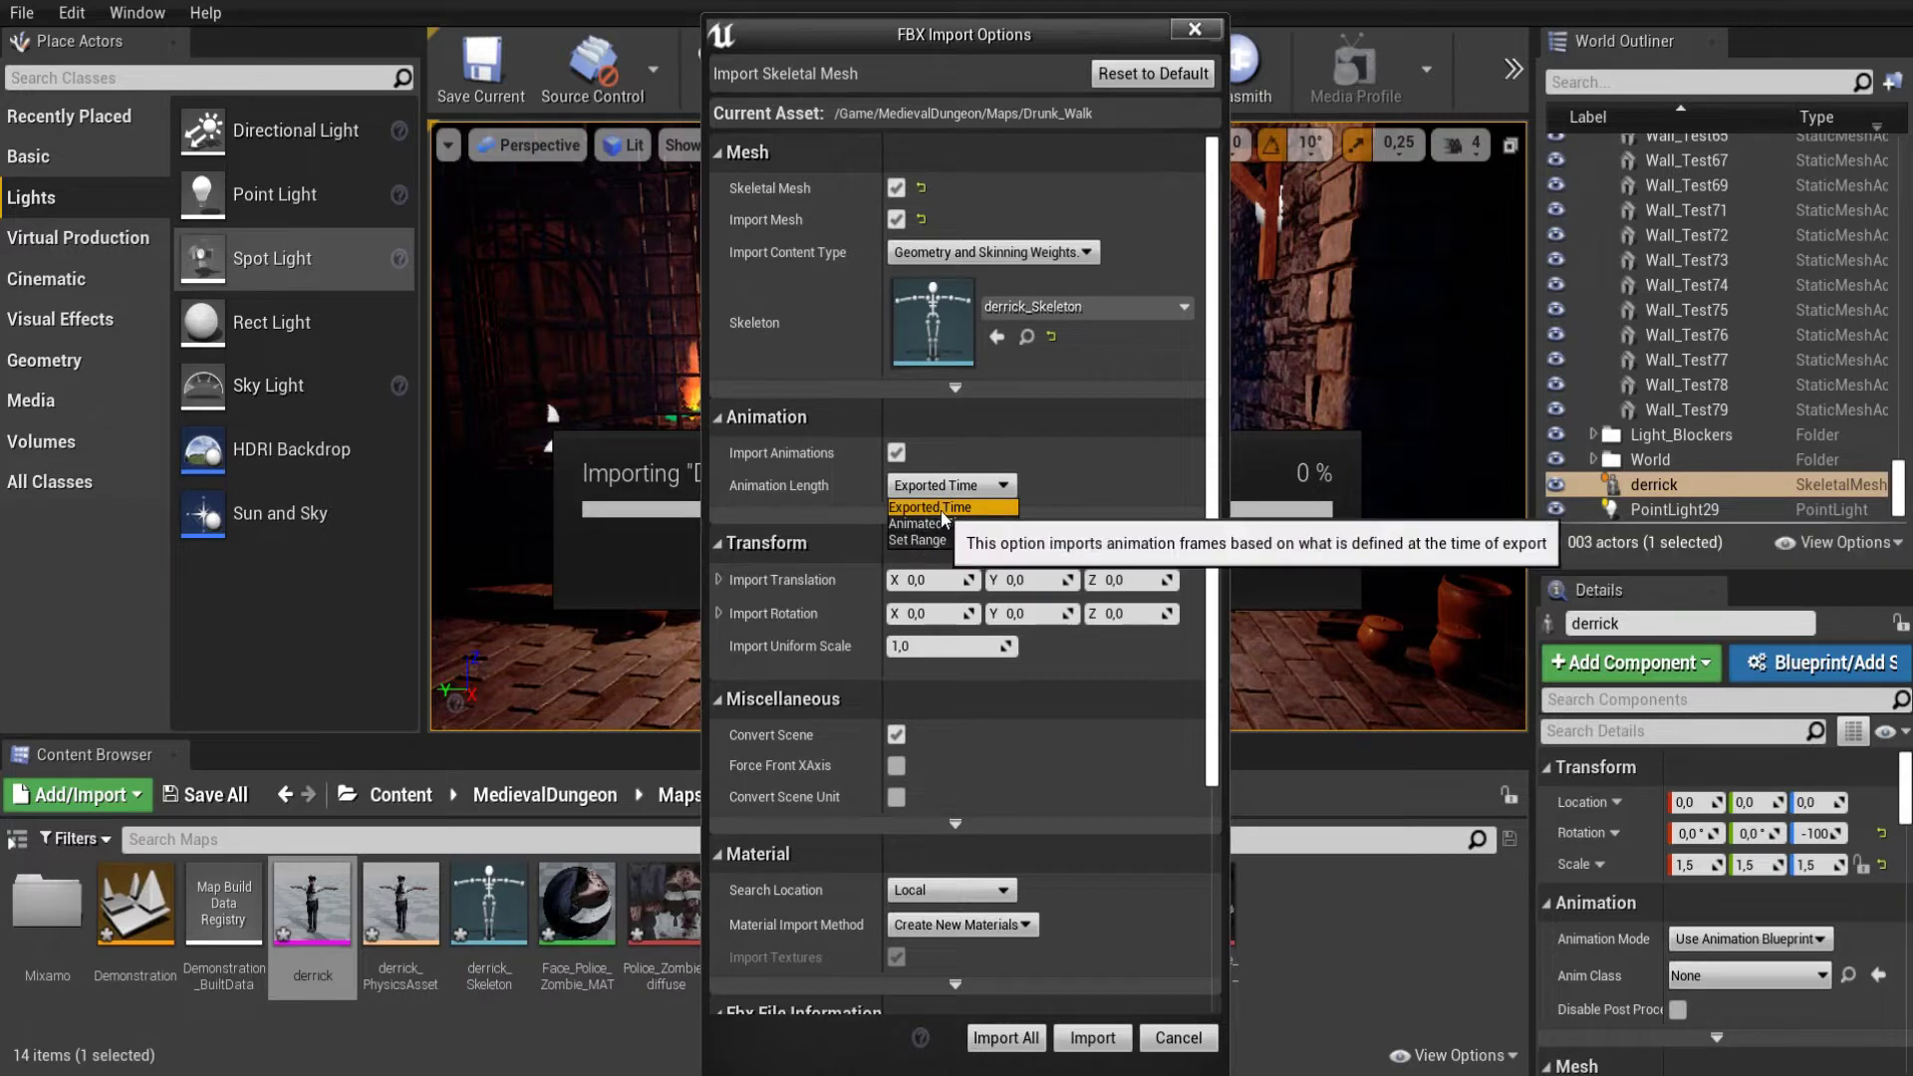
click(946, 516)
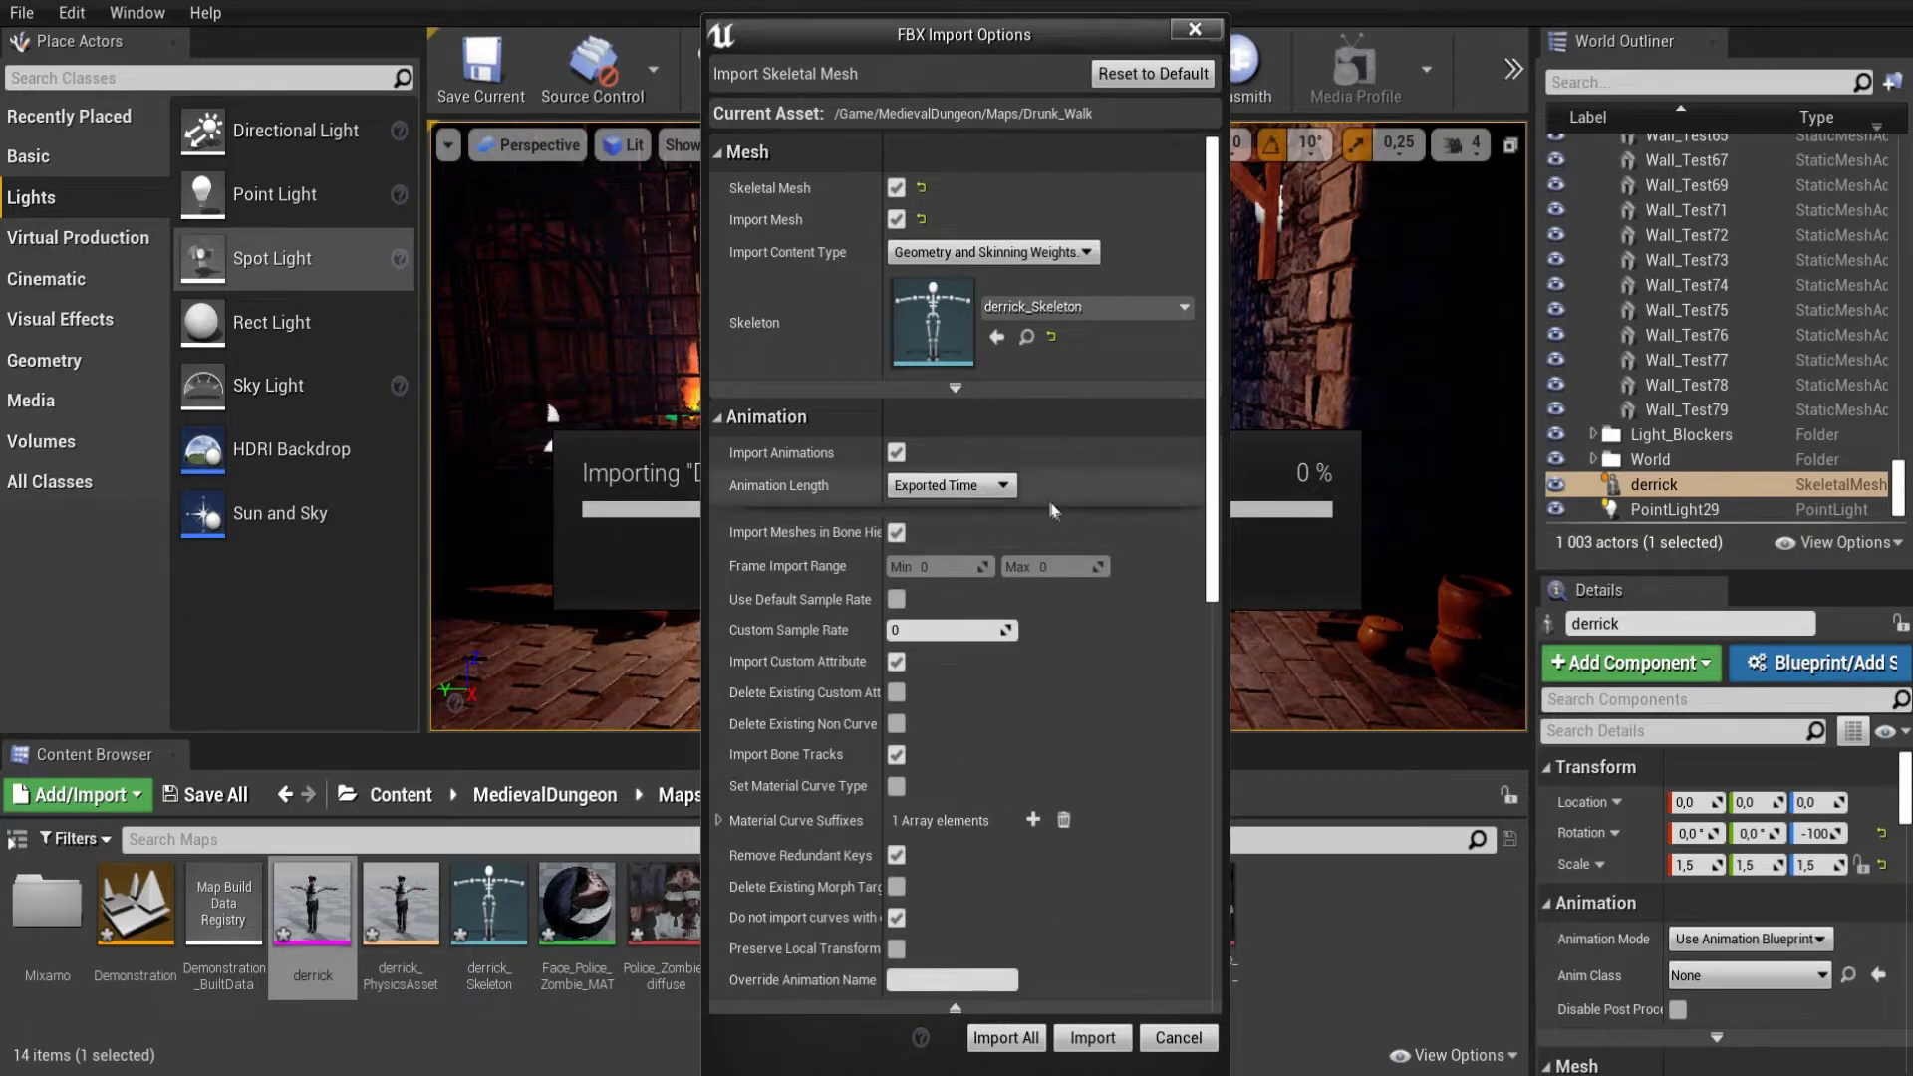
click(953, 1008)
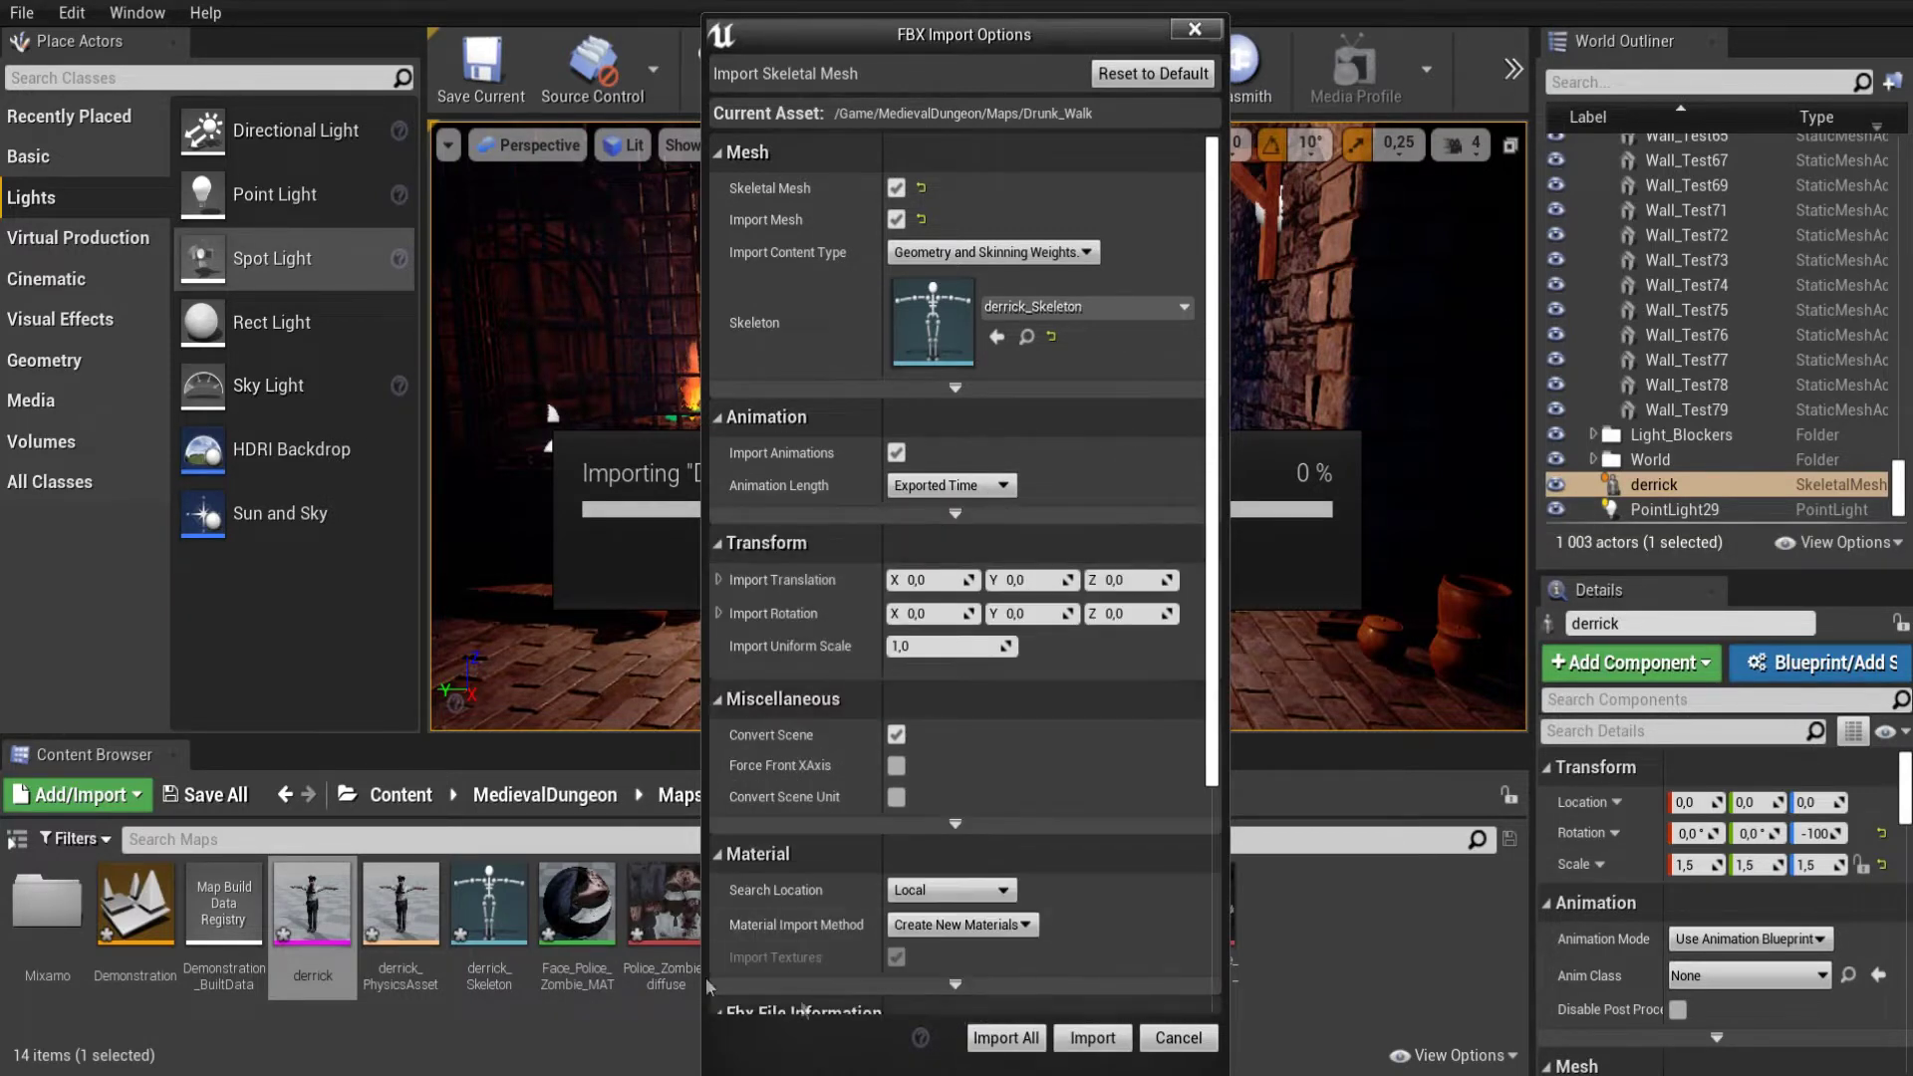
click(1005, 1037)
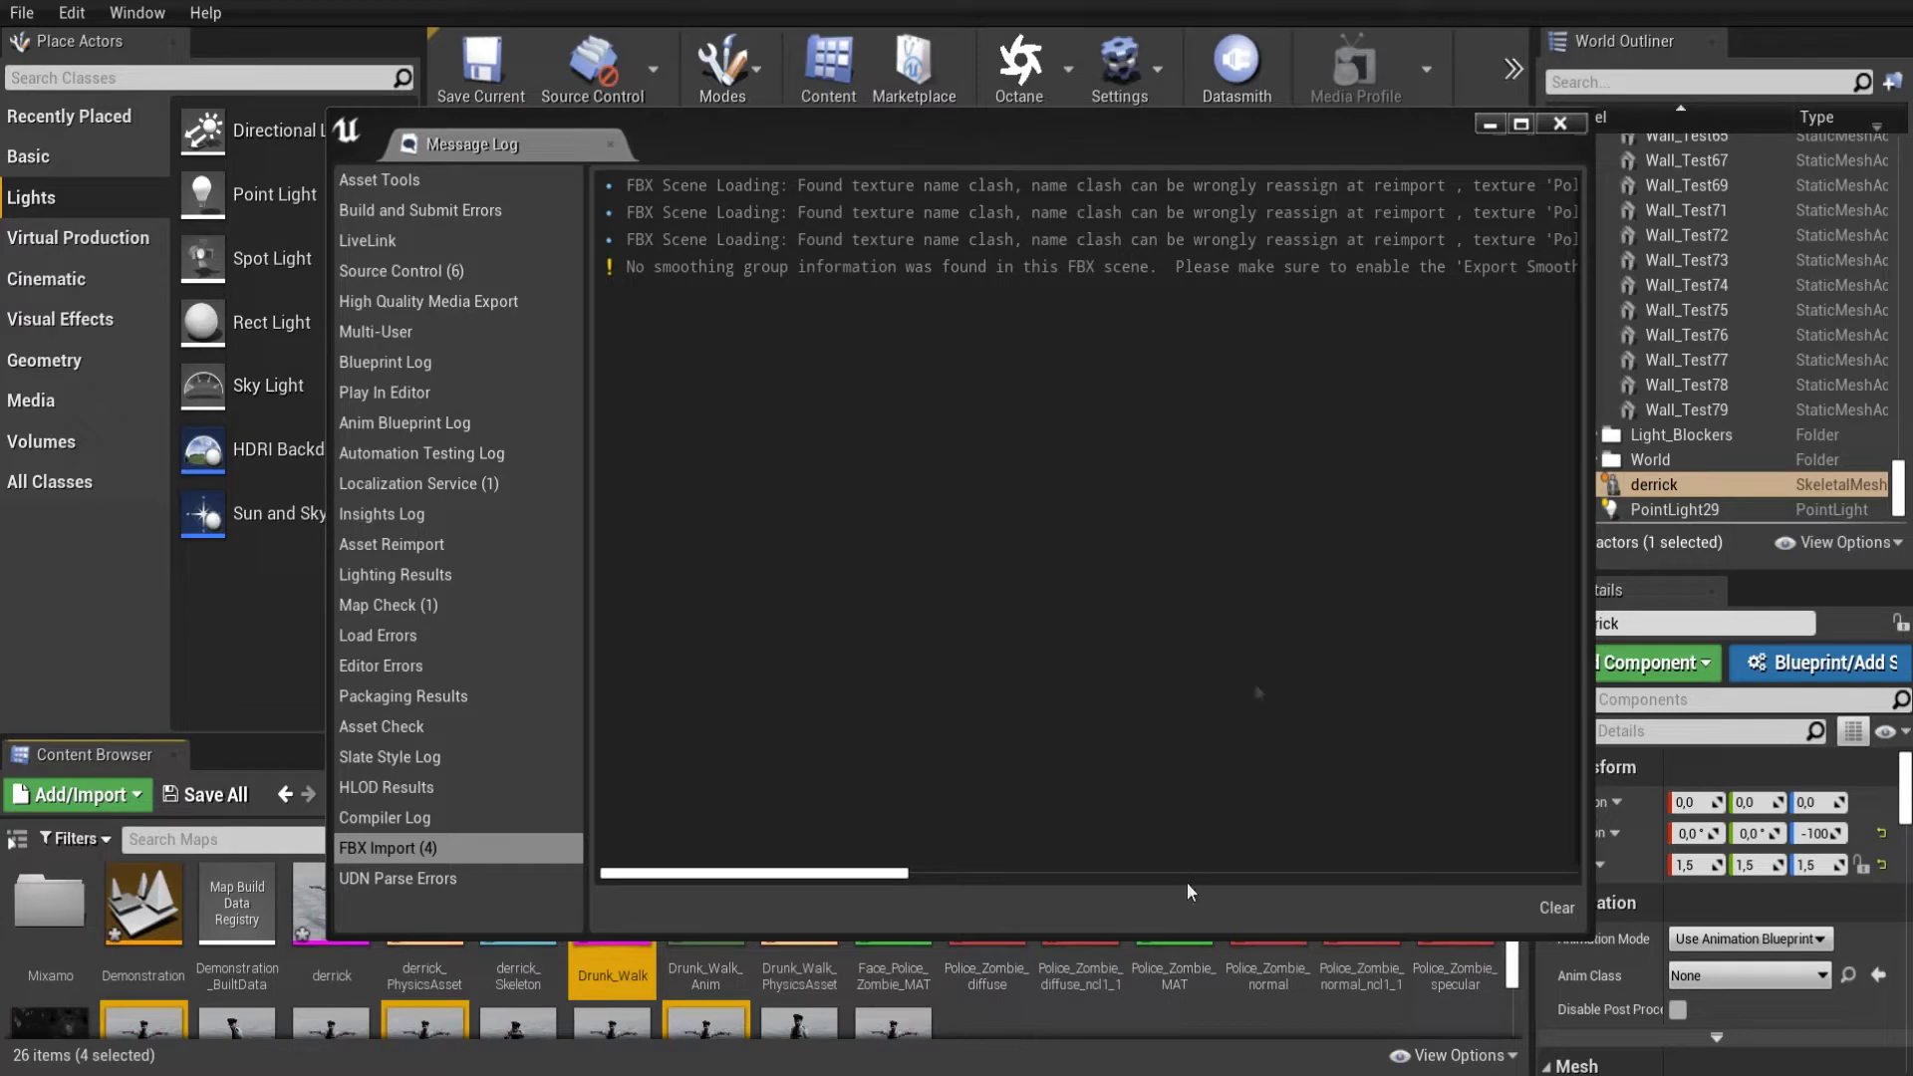
click(1560, 123)
Select Drunk_Walk_PhysicsAsset in the Content Browser and open the editor's extra options menu.
scroll(1111, 934, down, 2)
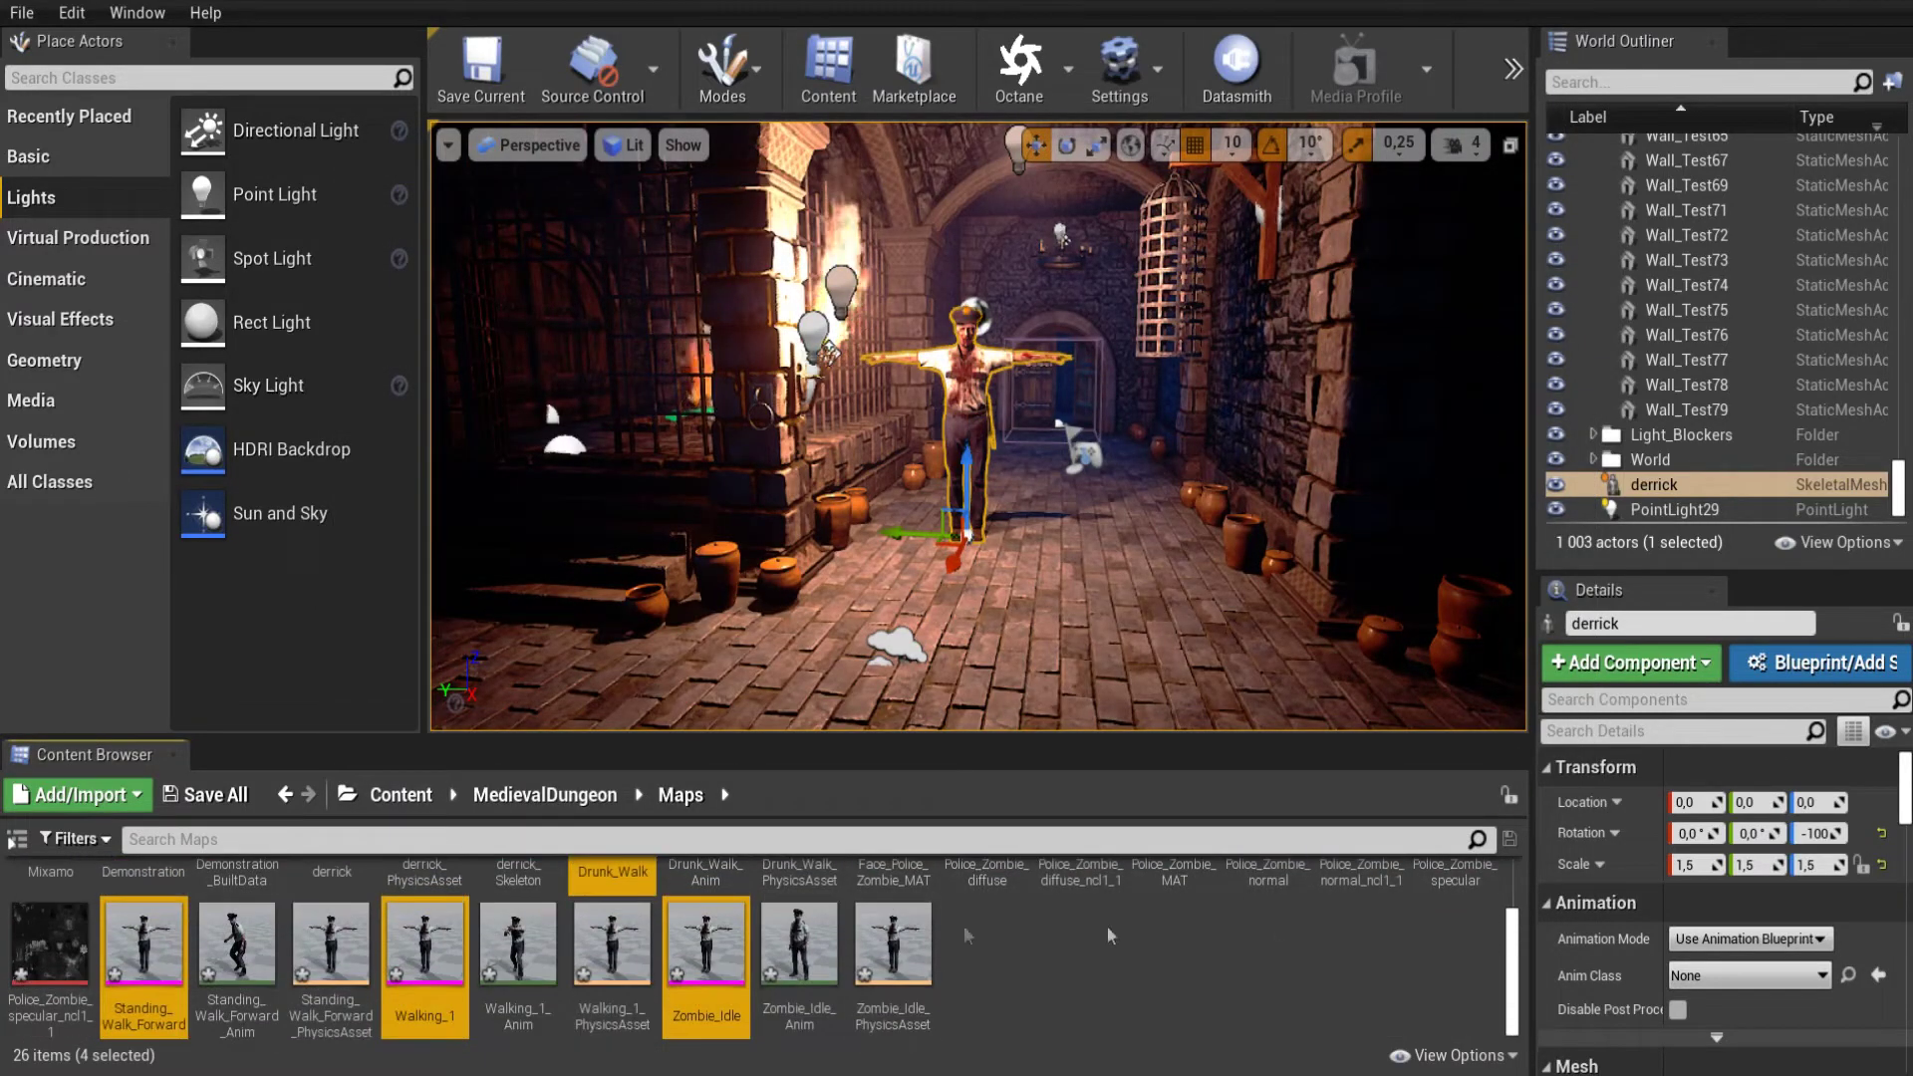
scroll(1518, 889, up, 2)
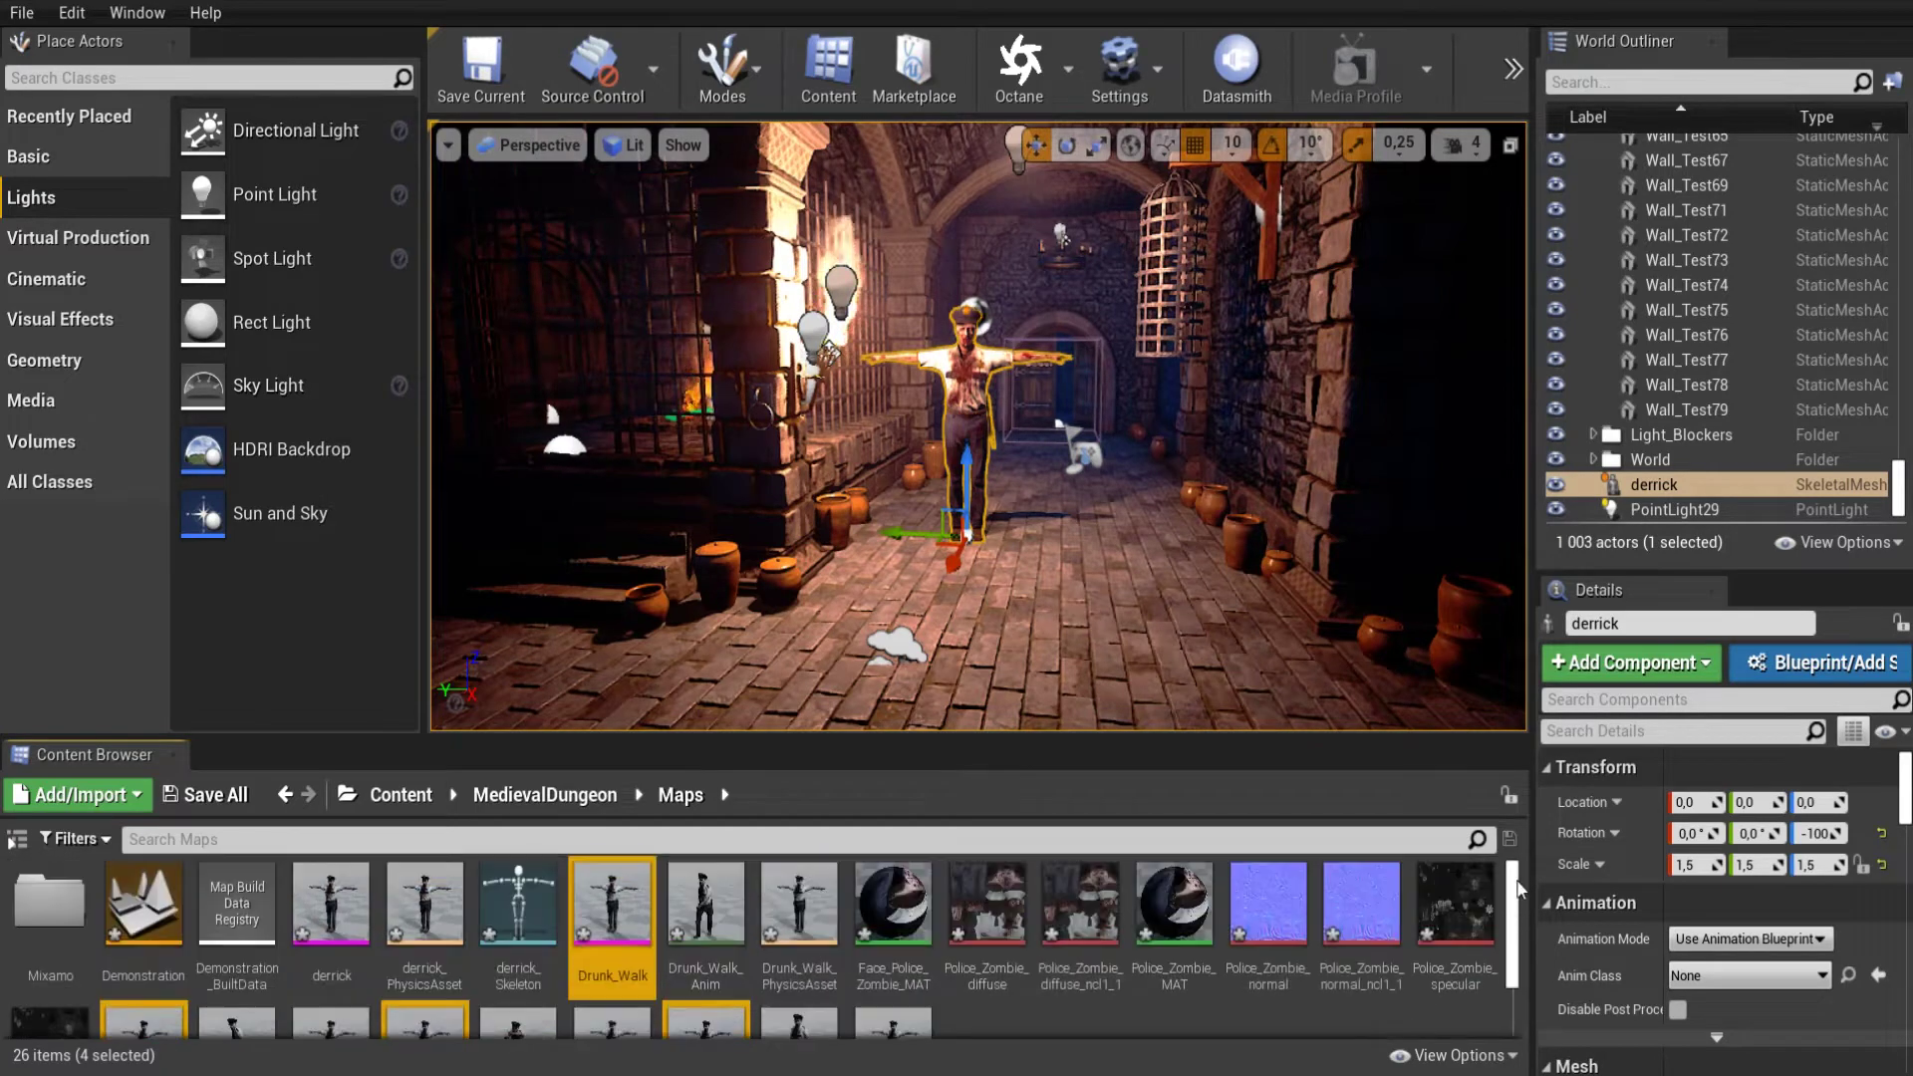
click(799, 907)
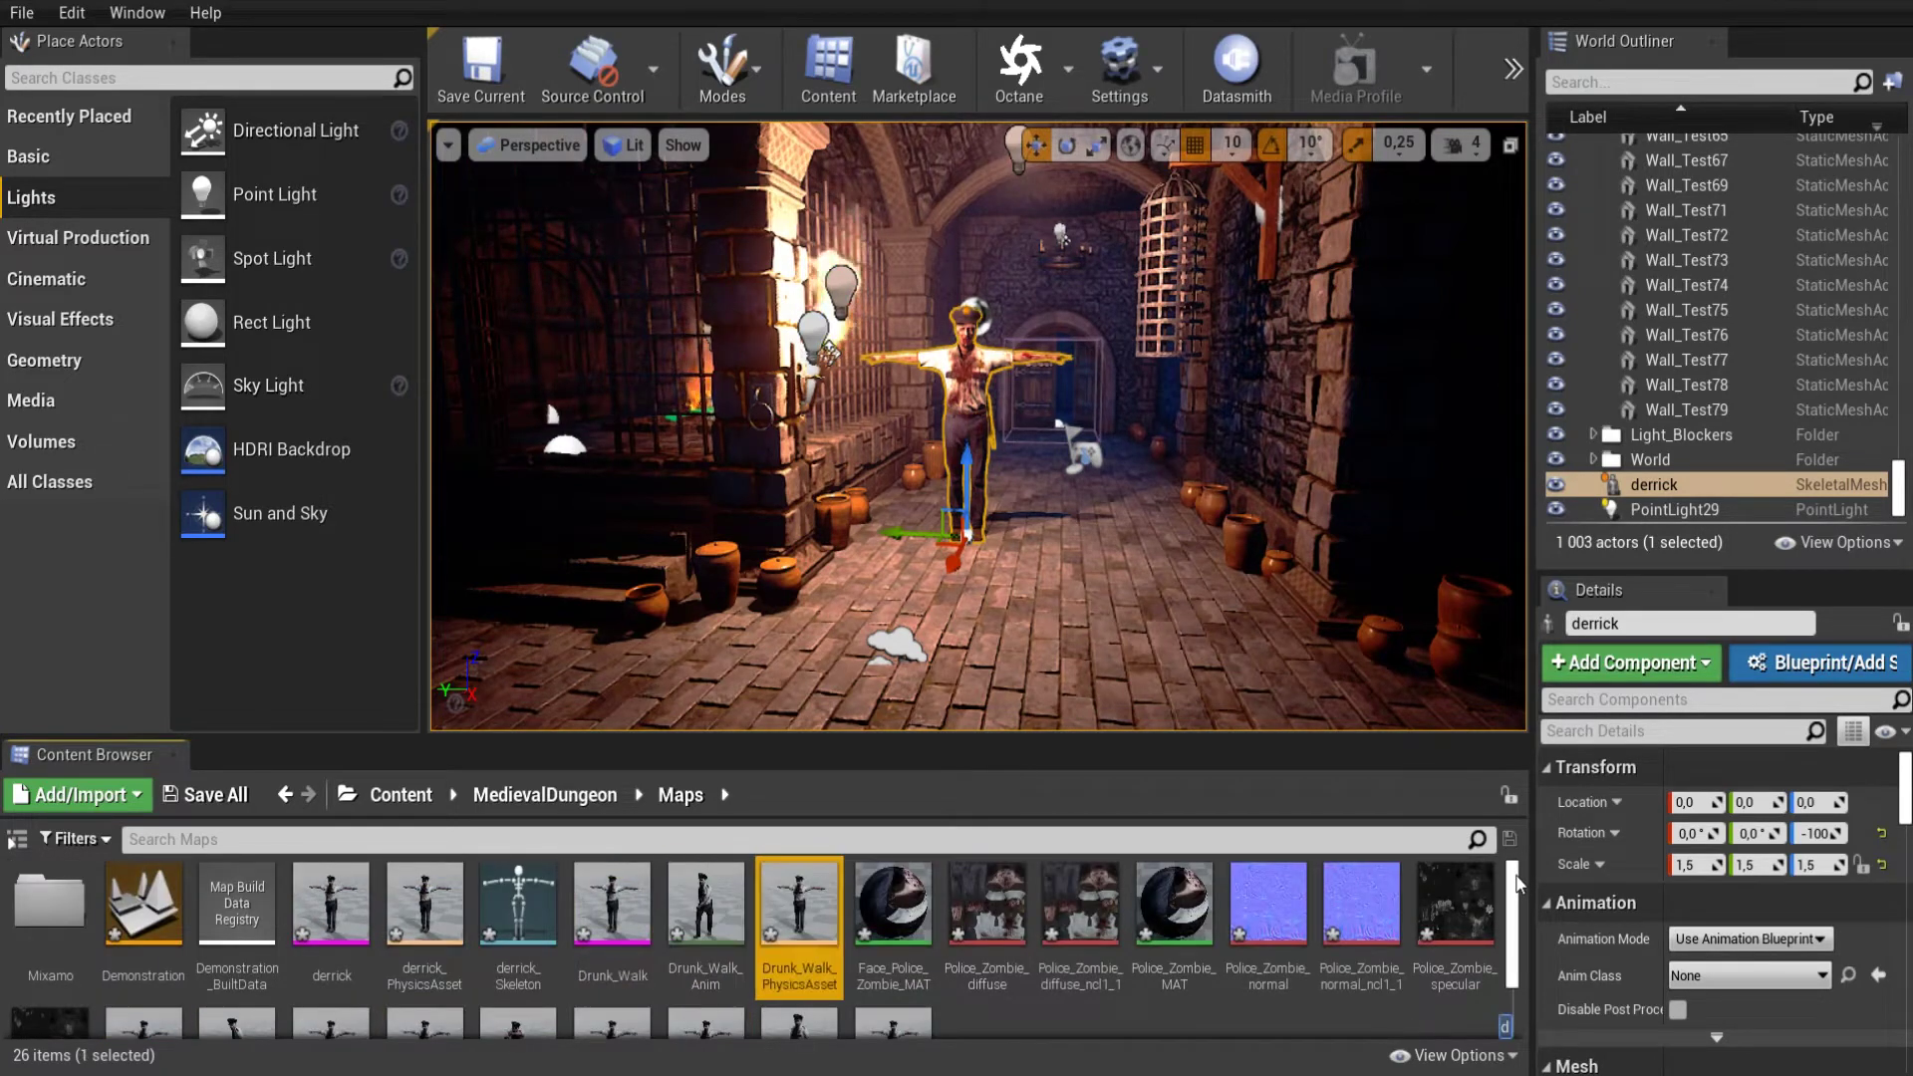
click(1516, 92)
Create a new level sequence saved as Zomby_Cop and dock Sequencer beneath the viewport.
mouse_move(1589, 153)
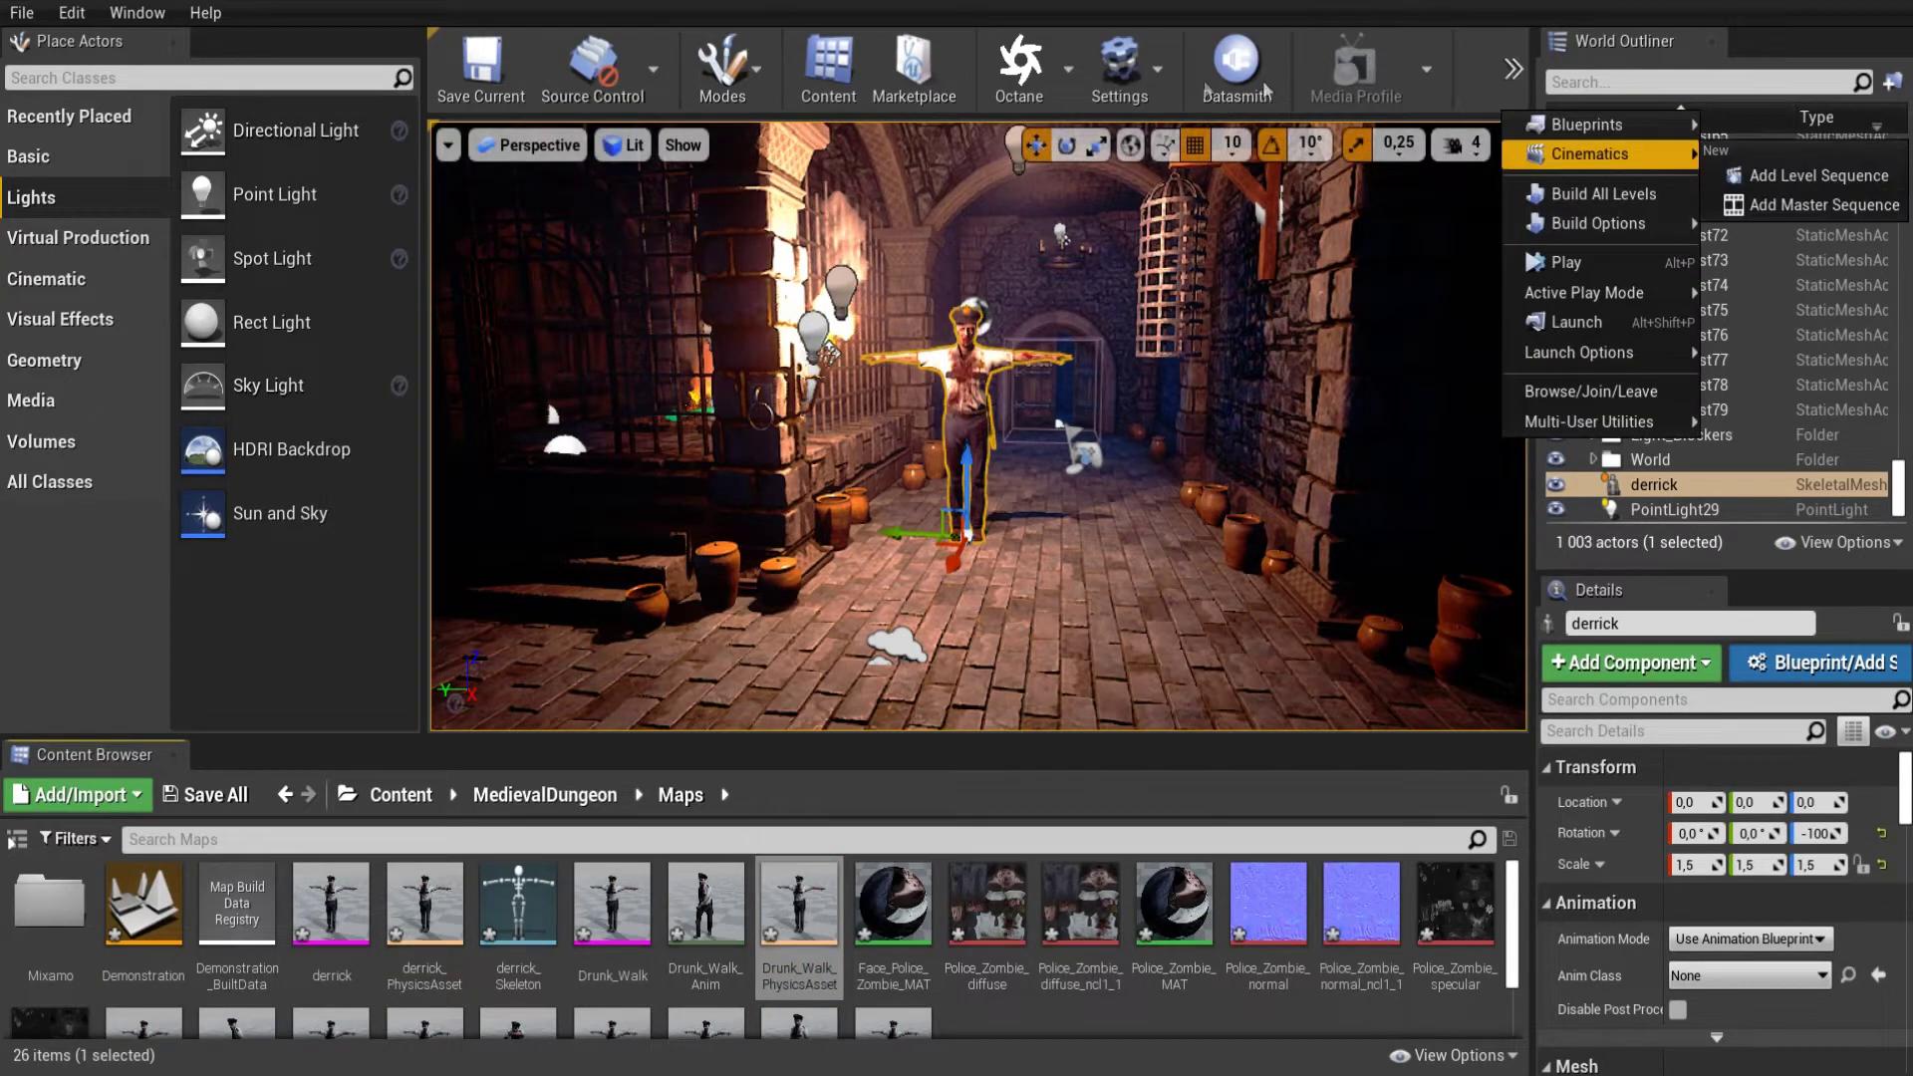
click(1835, 190)
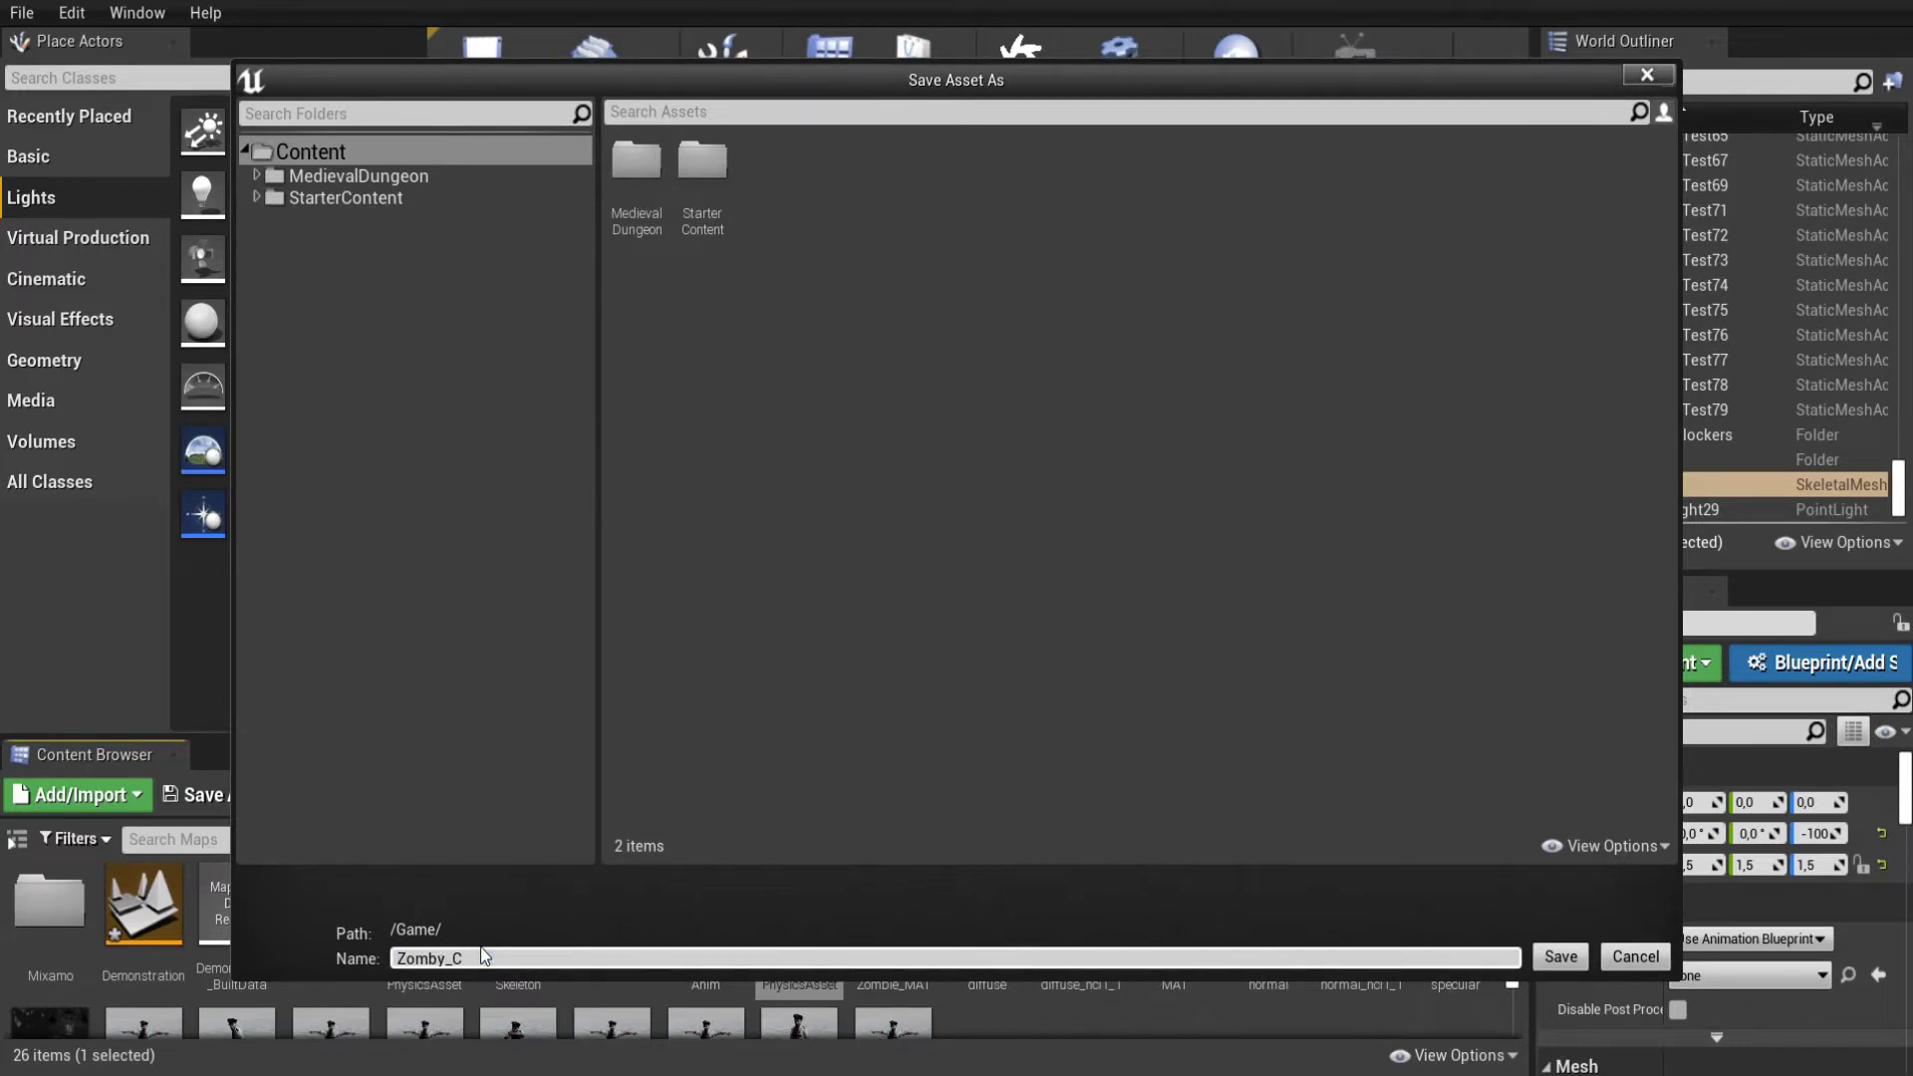
click(1550, 958)
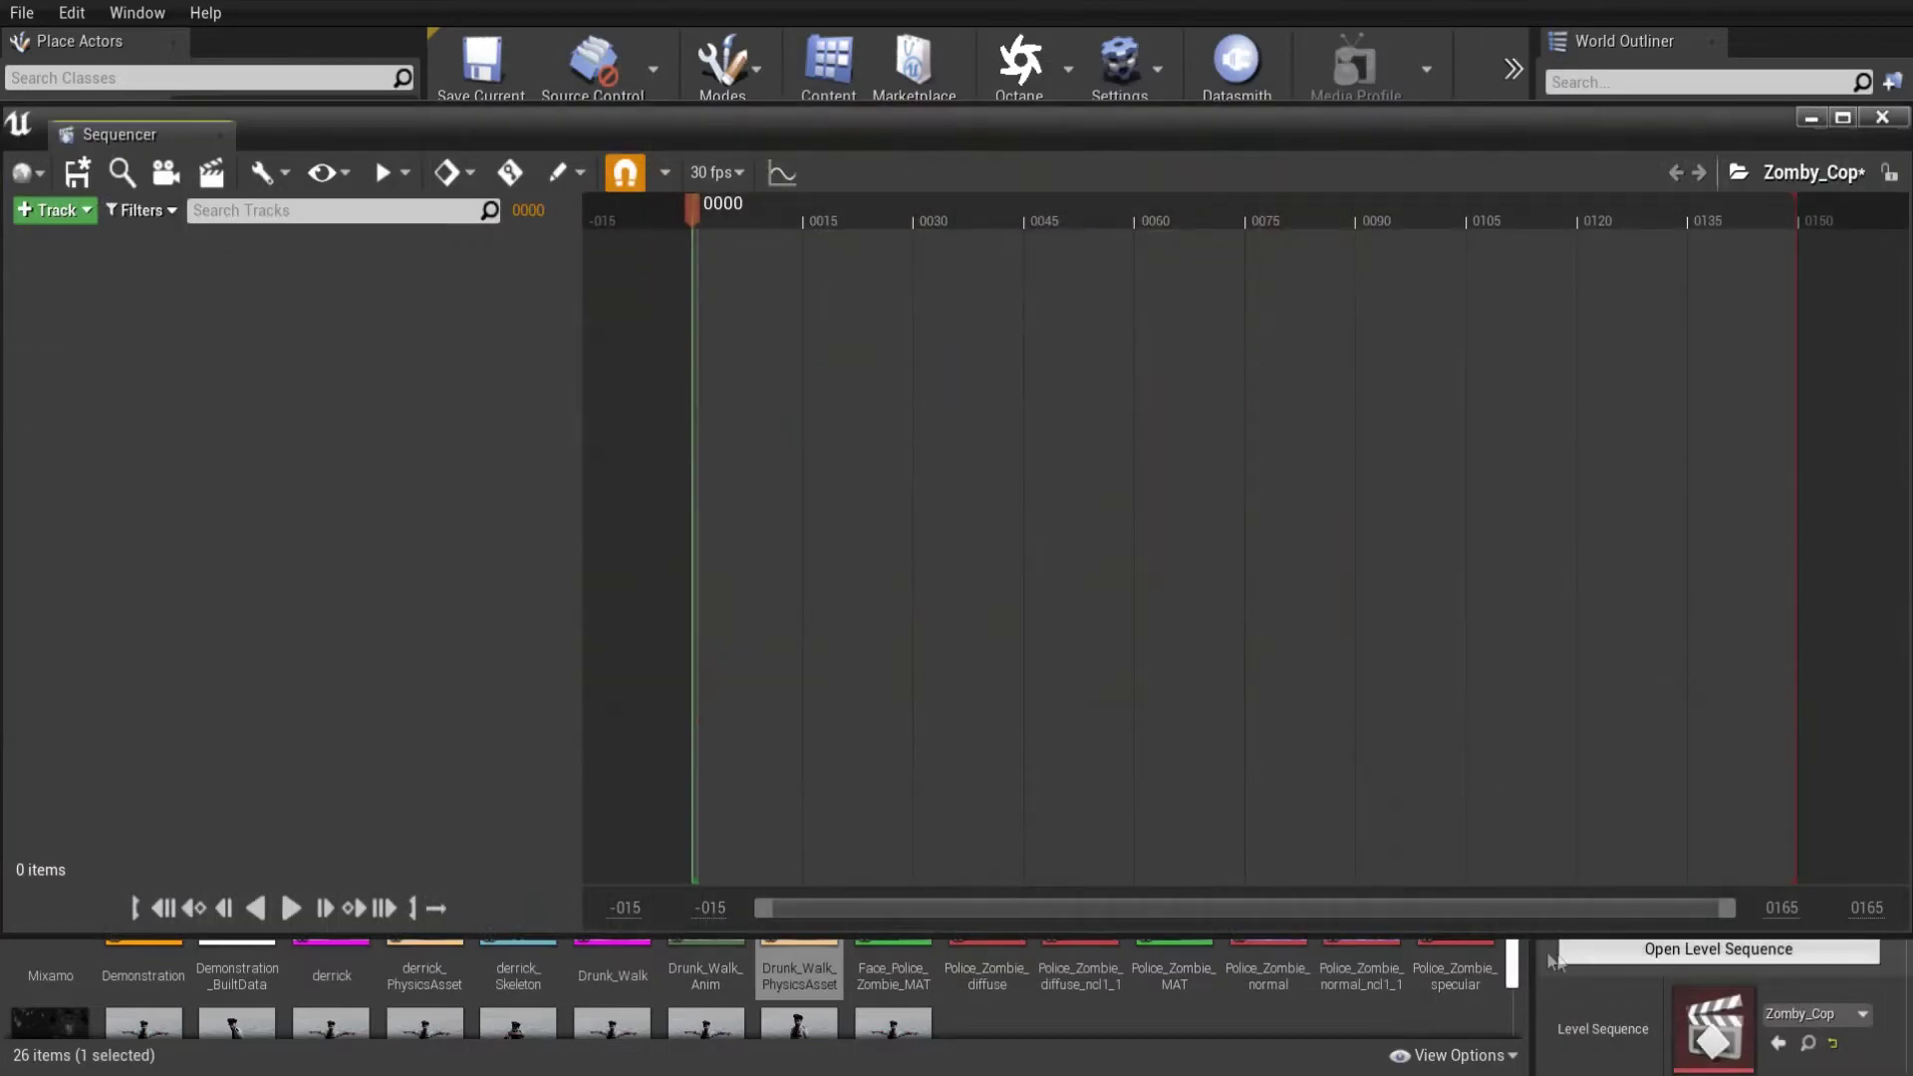
mouse_move(844, 136)
mouse_down()
mouse_move(857, 773)
mouse_move(836, 765)
mouse_up()
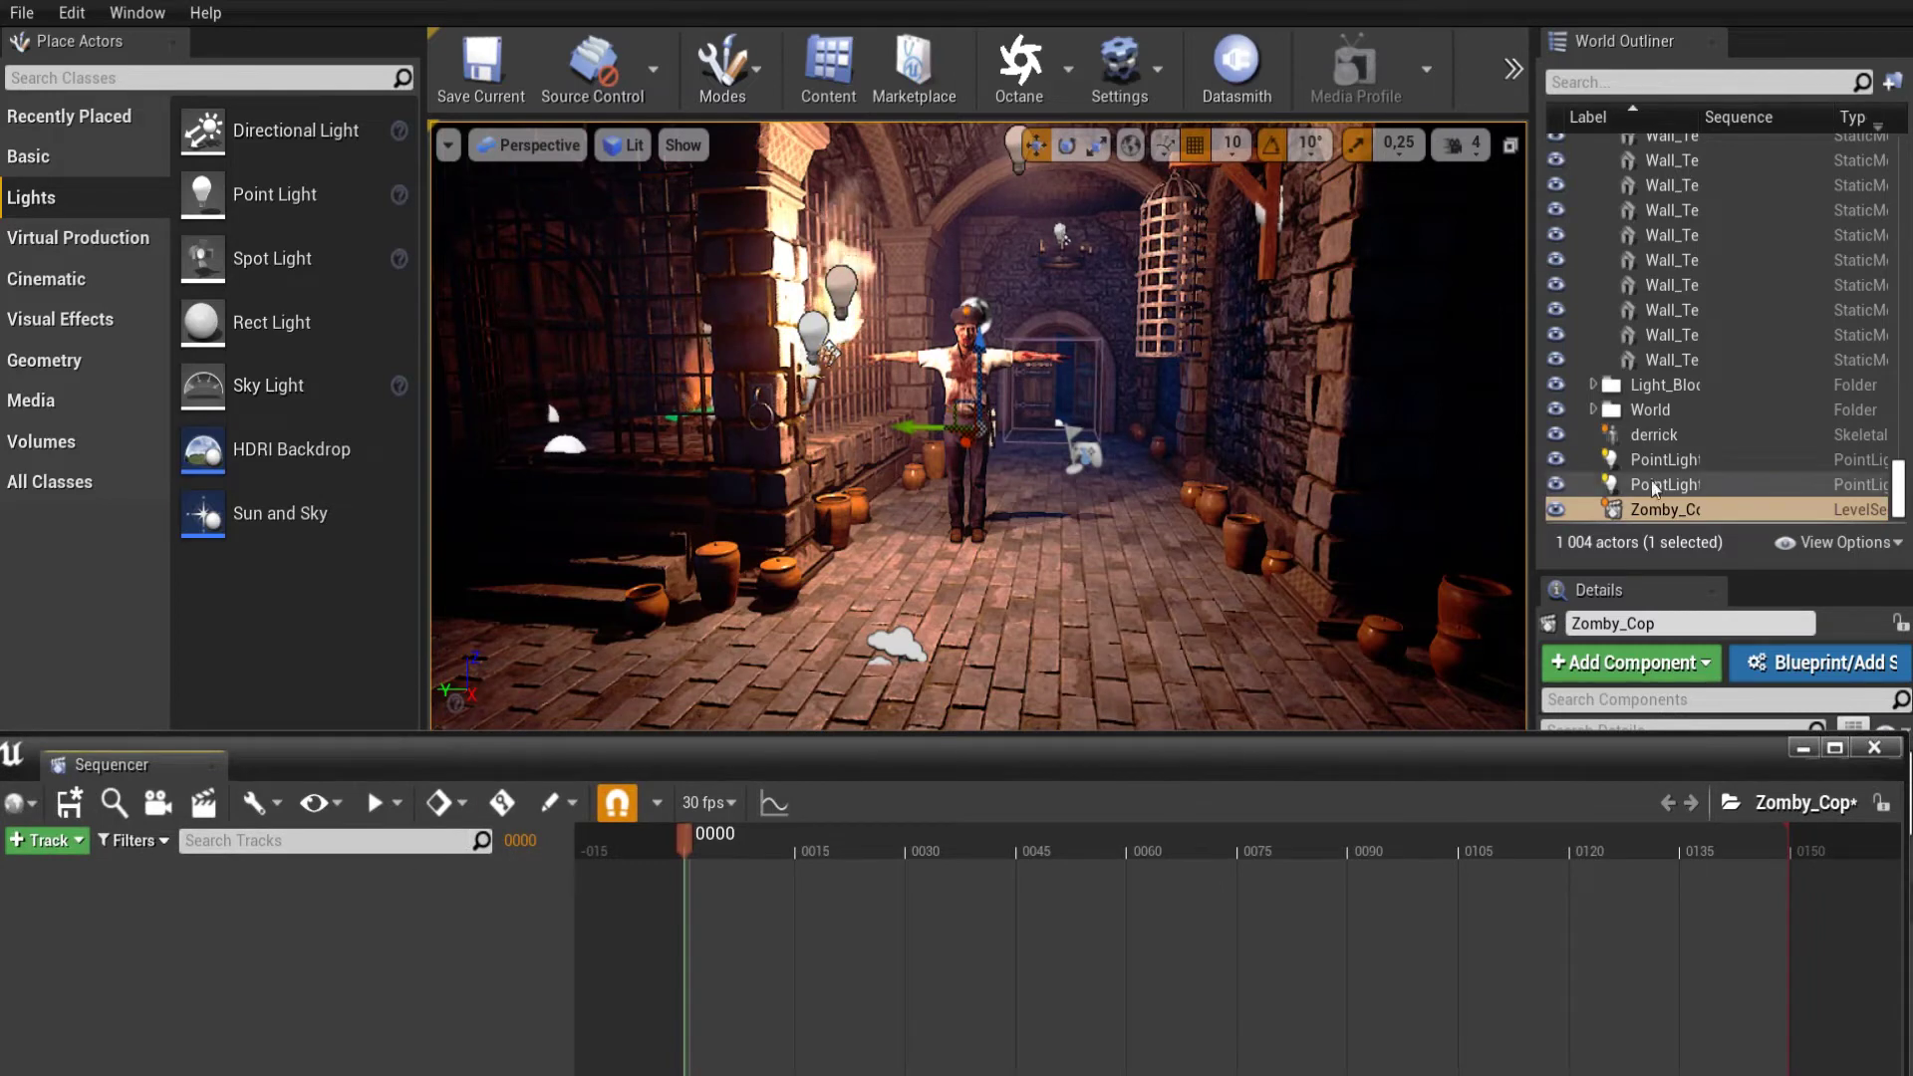
Add derrick to the sequence as a track with Animation and Transform sub-tracks.
drag(1647, 435, 353, 960)
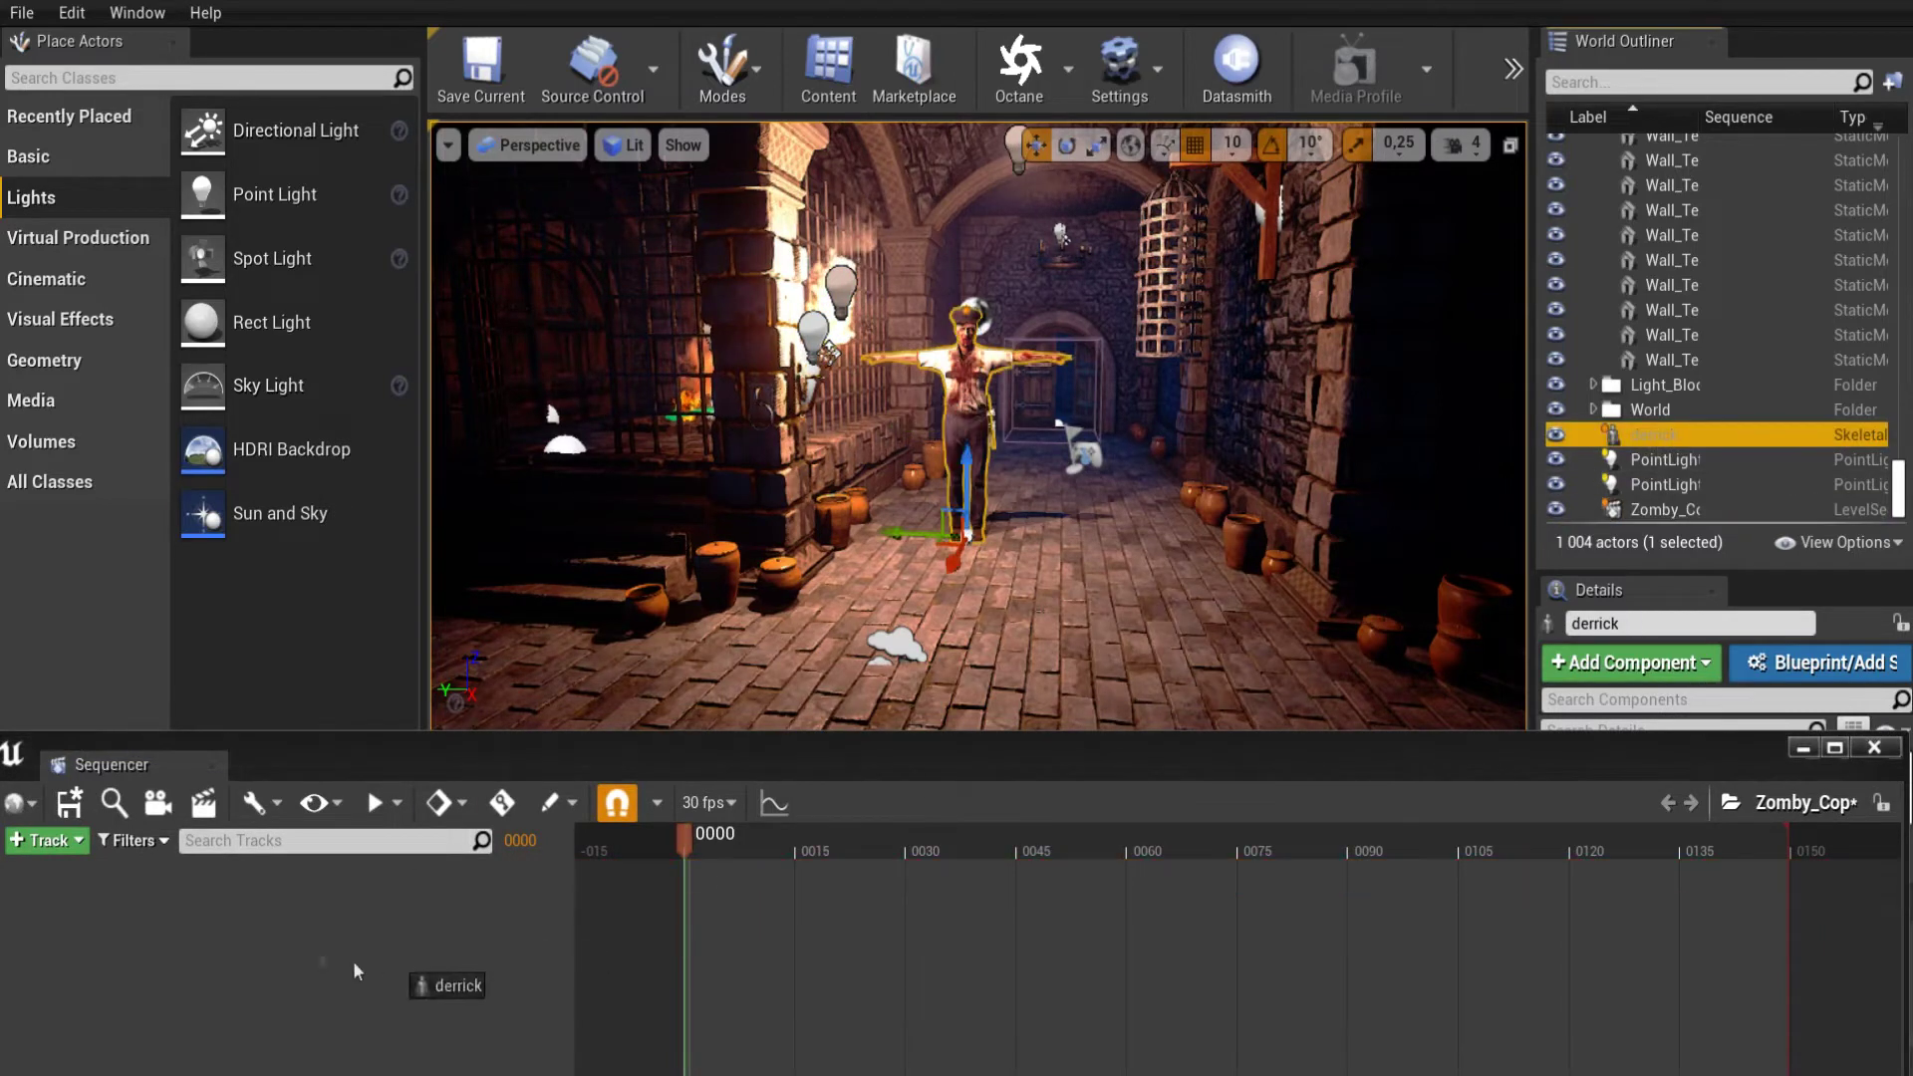
drag(247, 914, 247, 914)
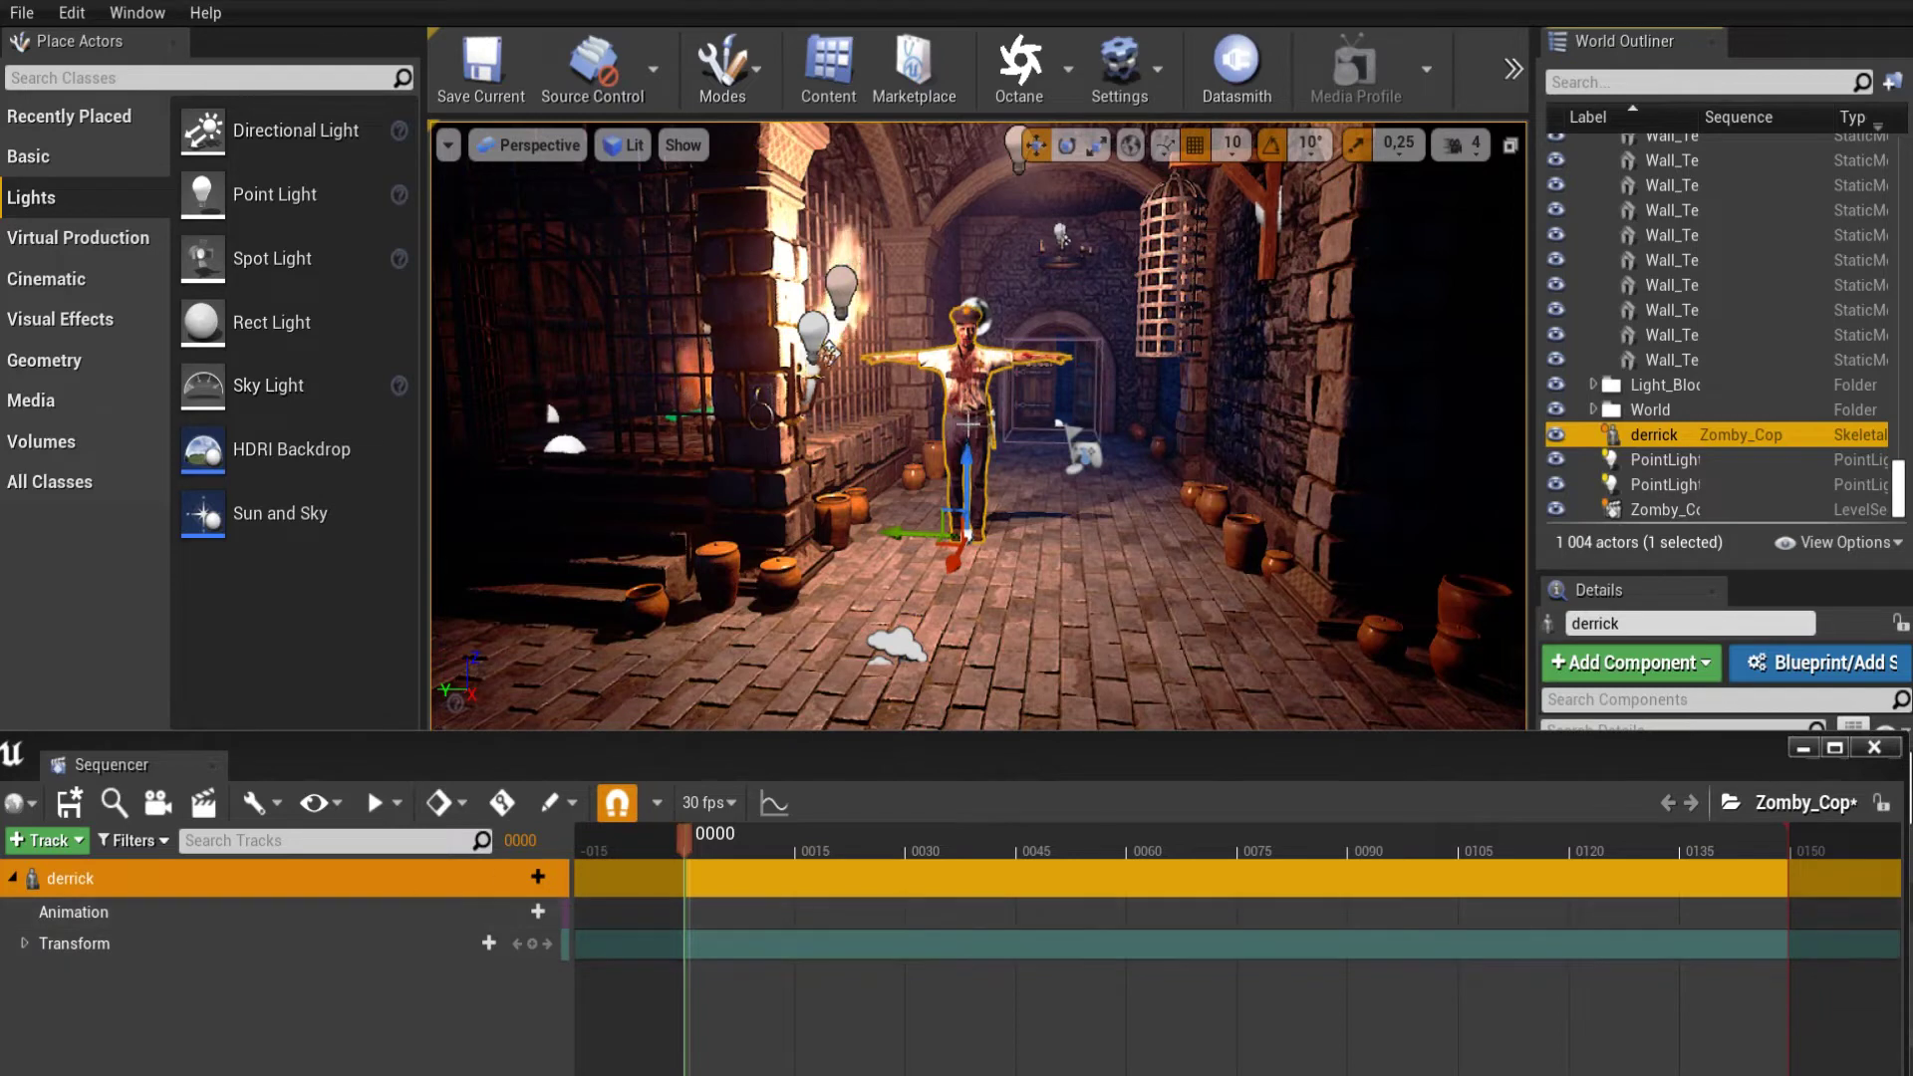
drag(684, 834, 1428, 835)
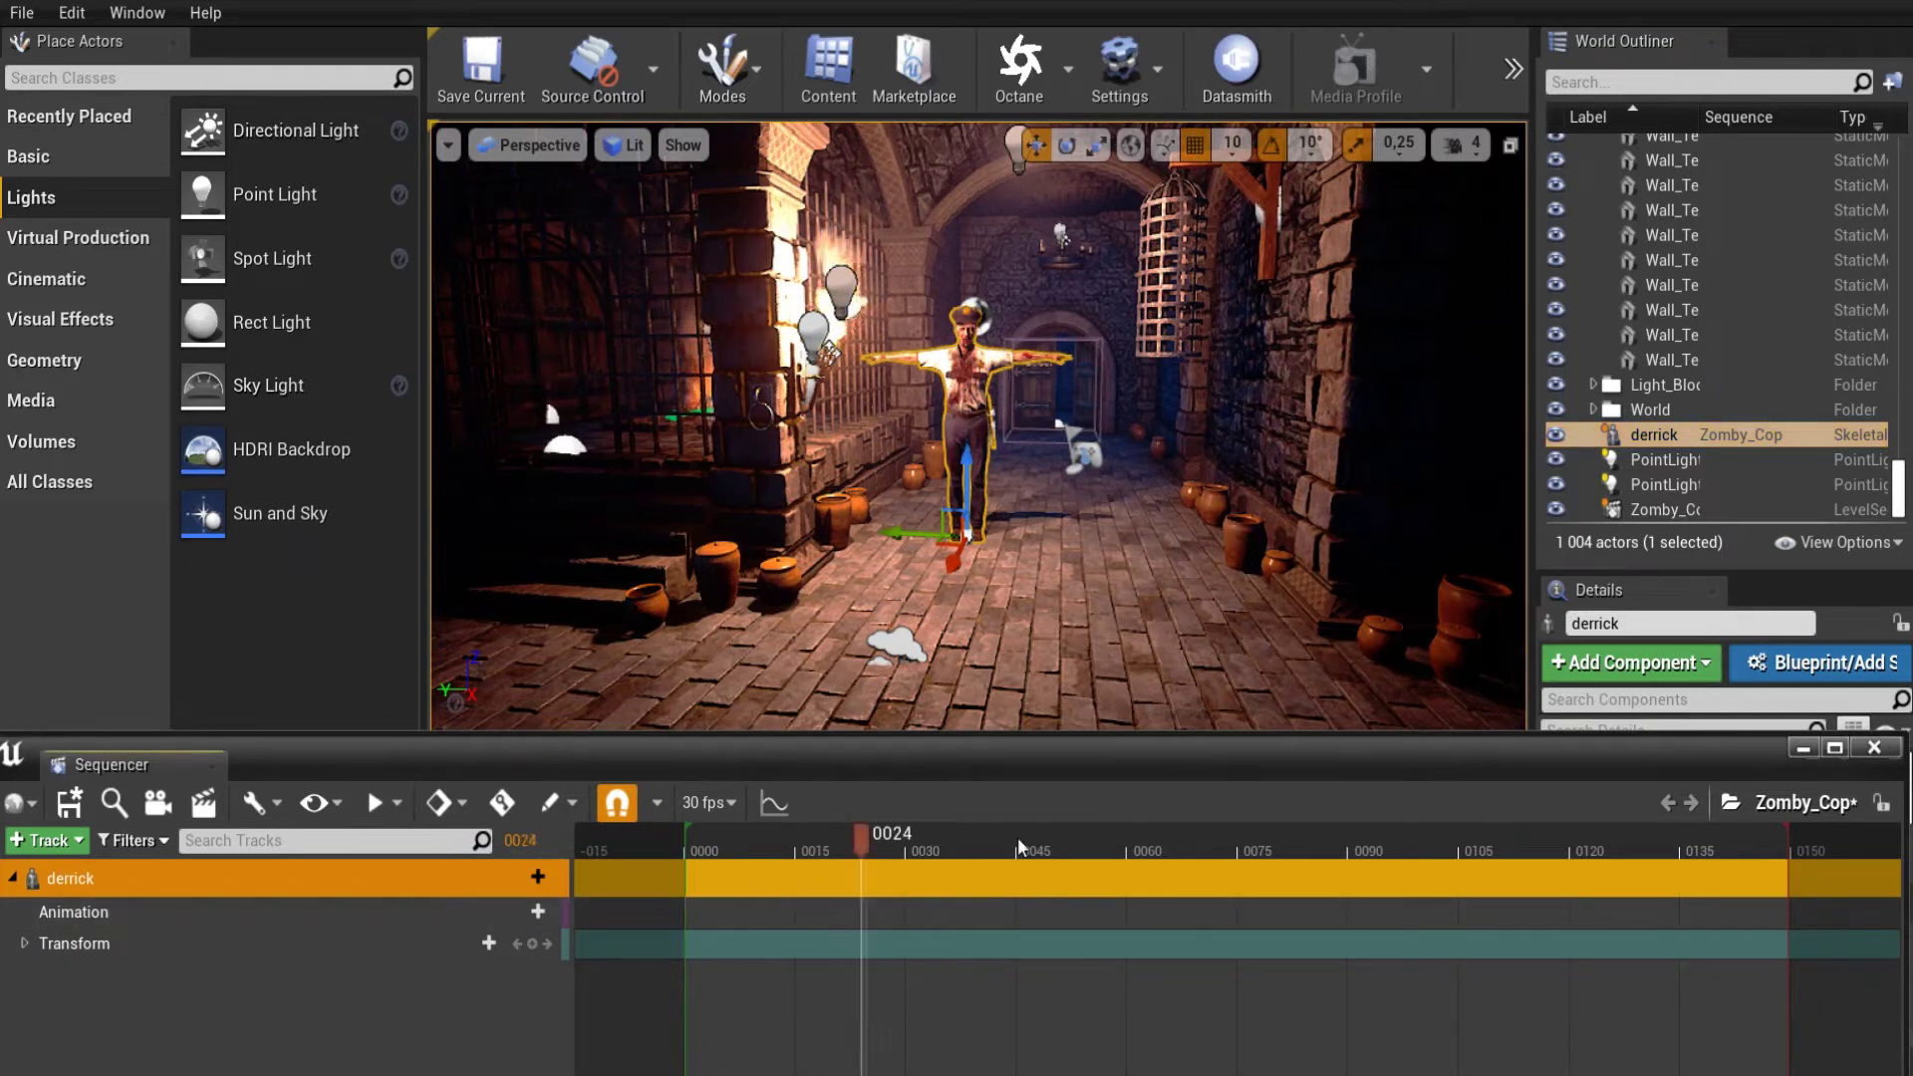
drag(1261, 857, 686, 887)
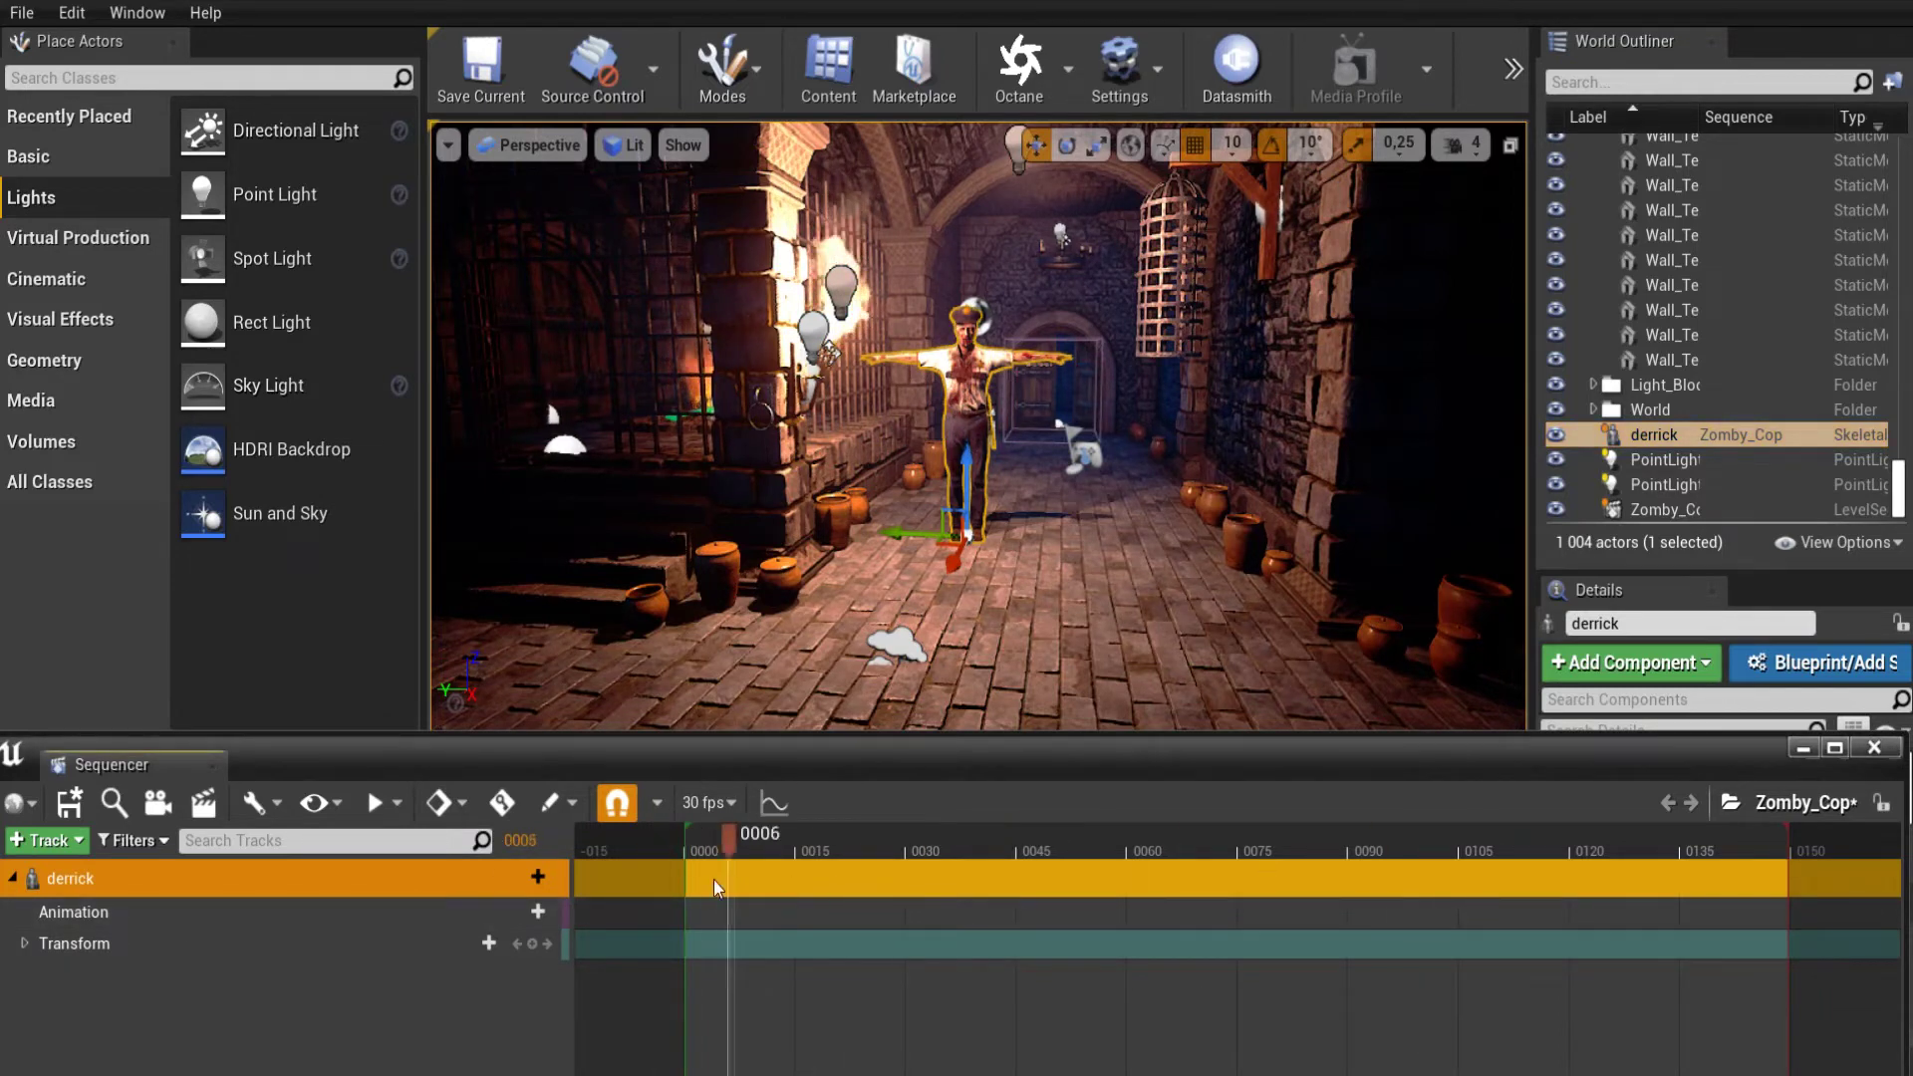
click(511, 913)
Add Standing_Walk_Forward_Anim to derrick's Animation track and scrub through the walk to the clip's end.
click(522, 863)
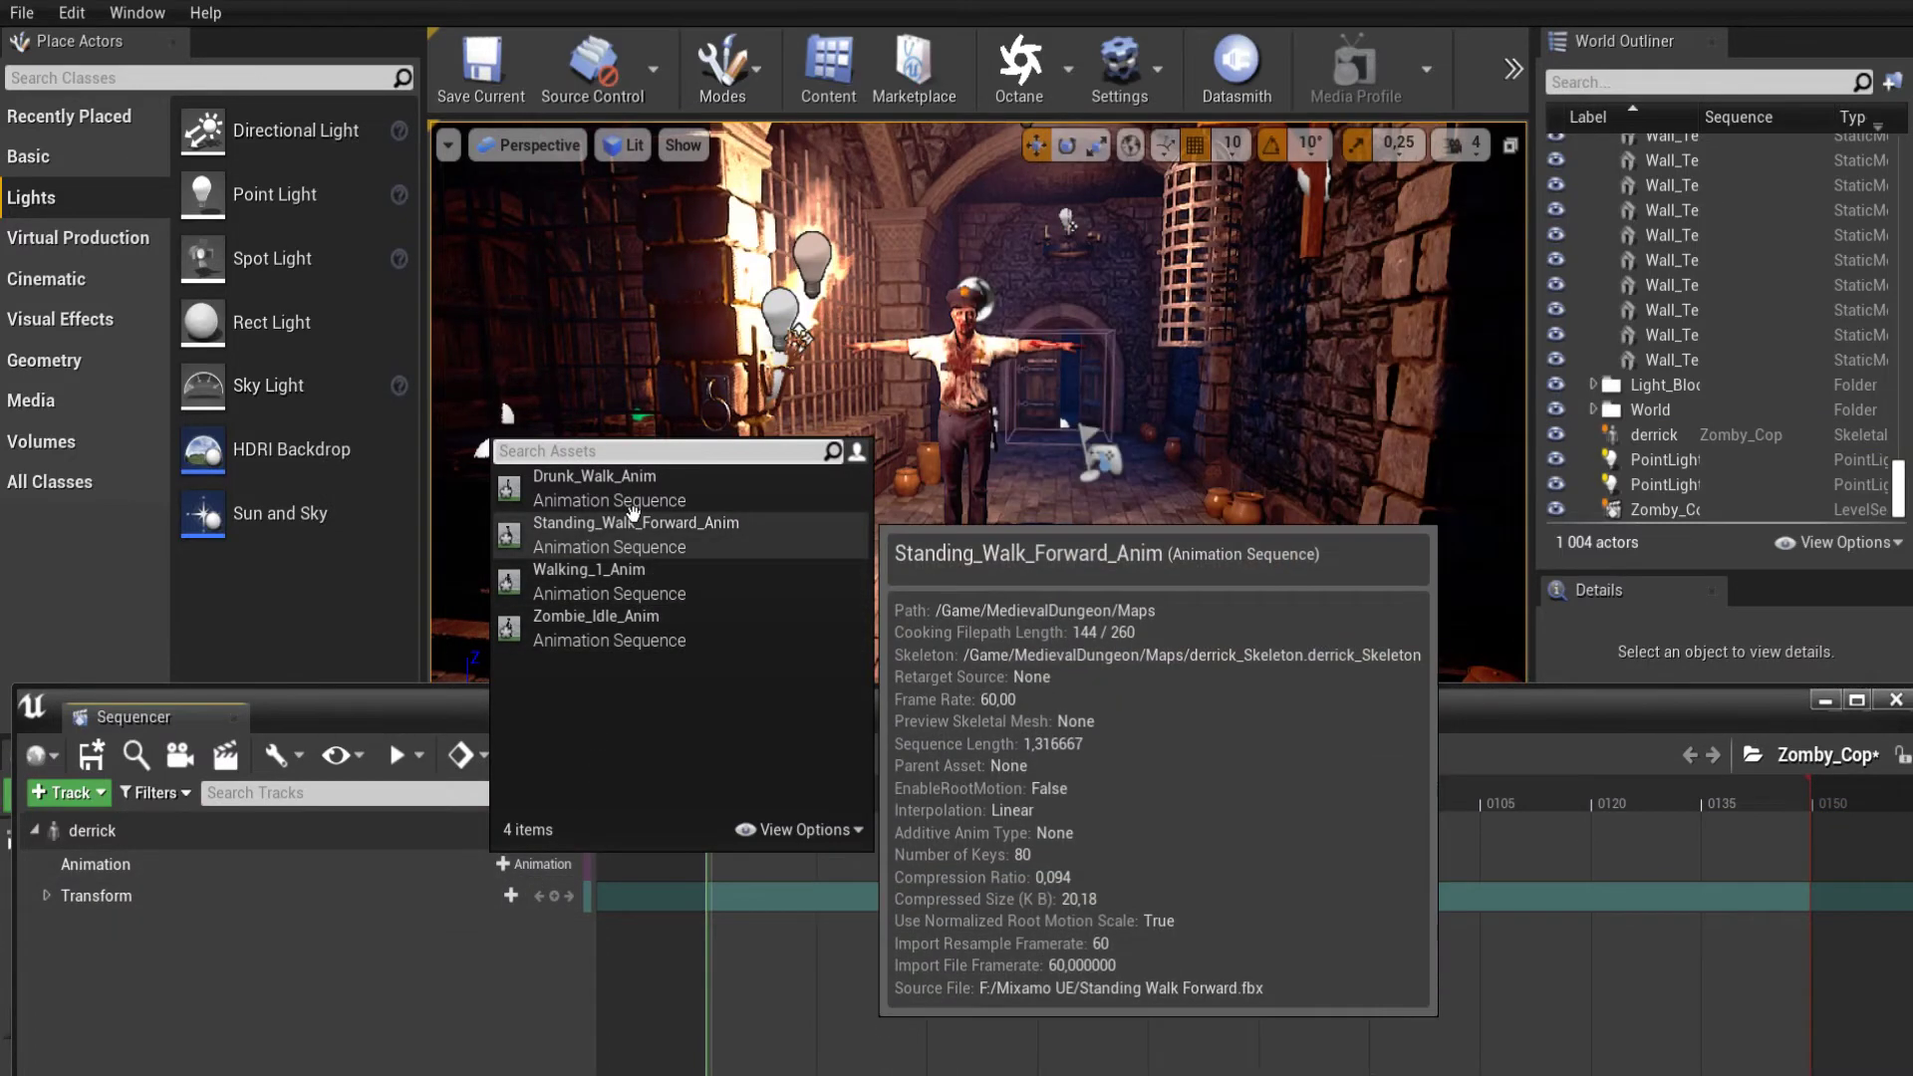
click(610, 547)
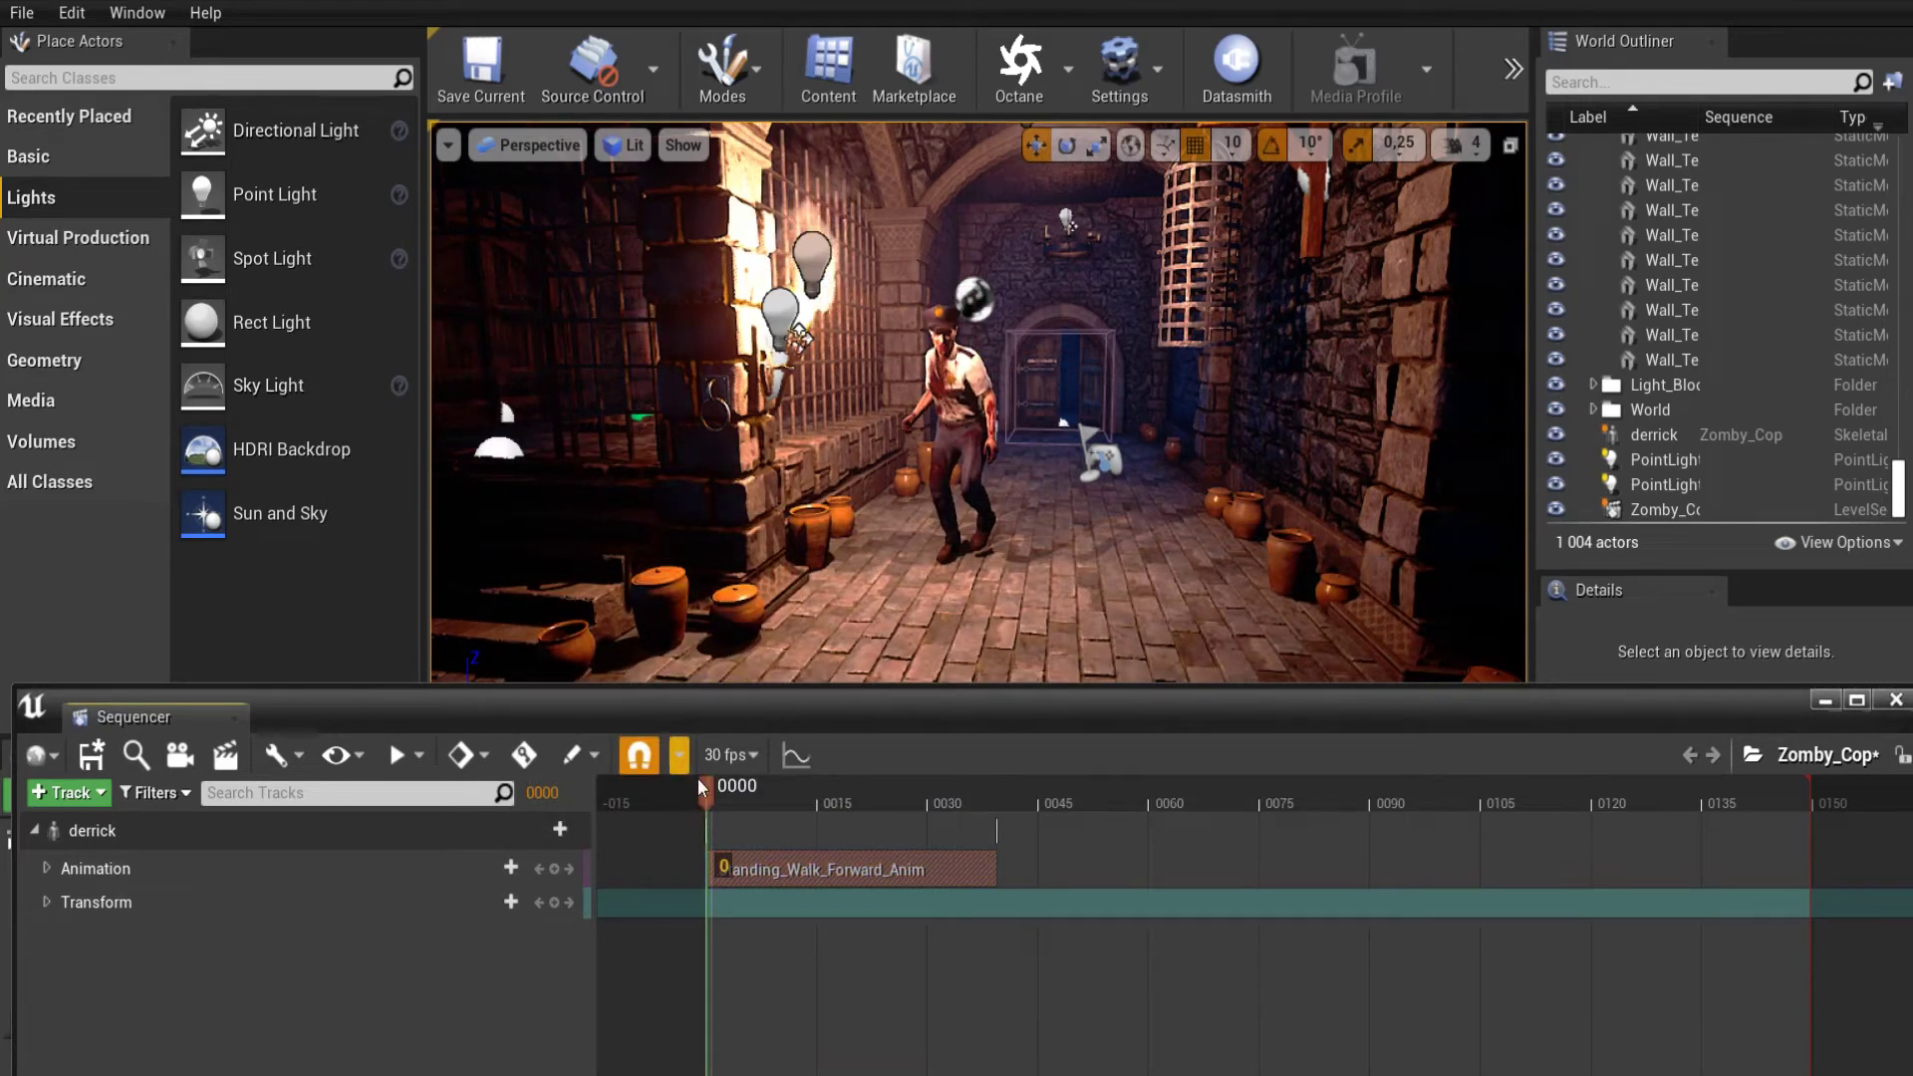
mouse_move(708, 792)
mouse_down()
mouse_move(981, 789)
mouse_move(738, 787)
mouse_up()
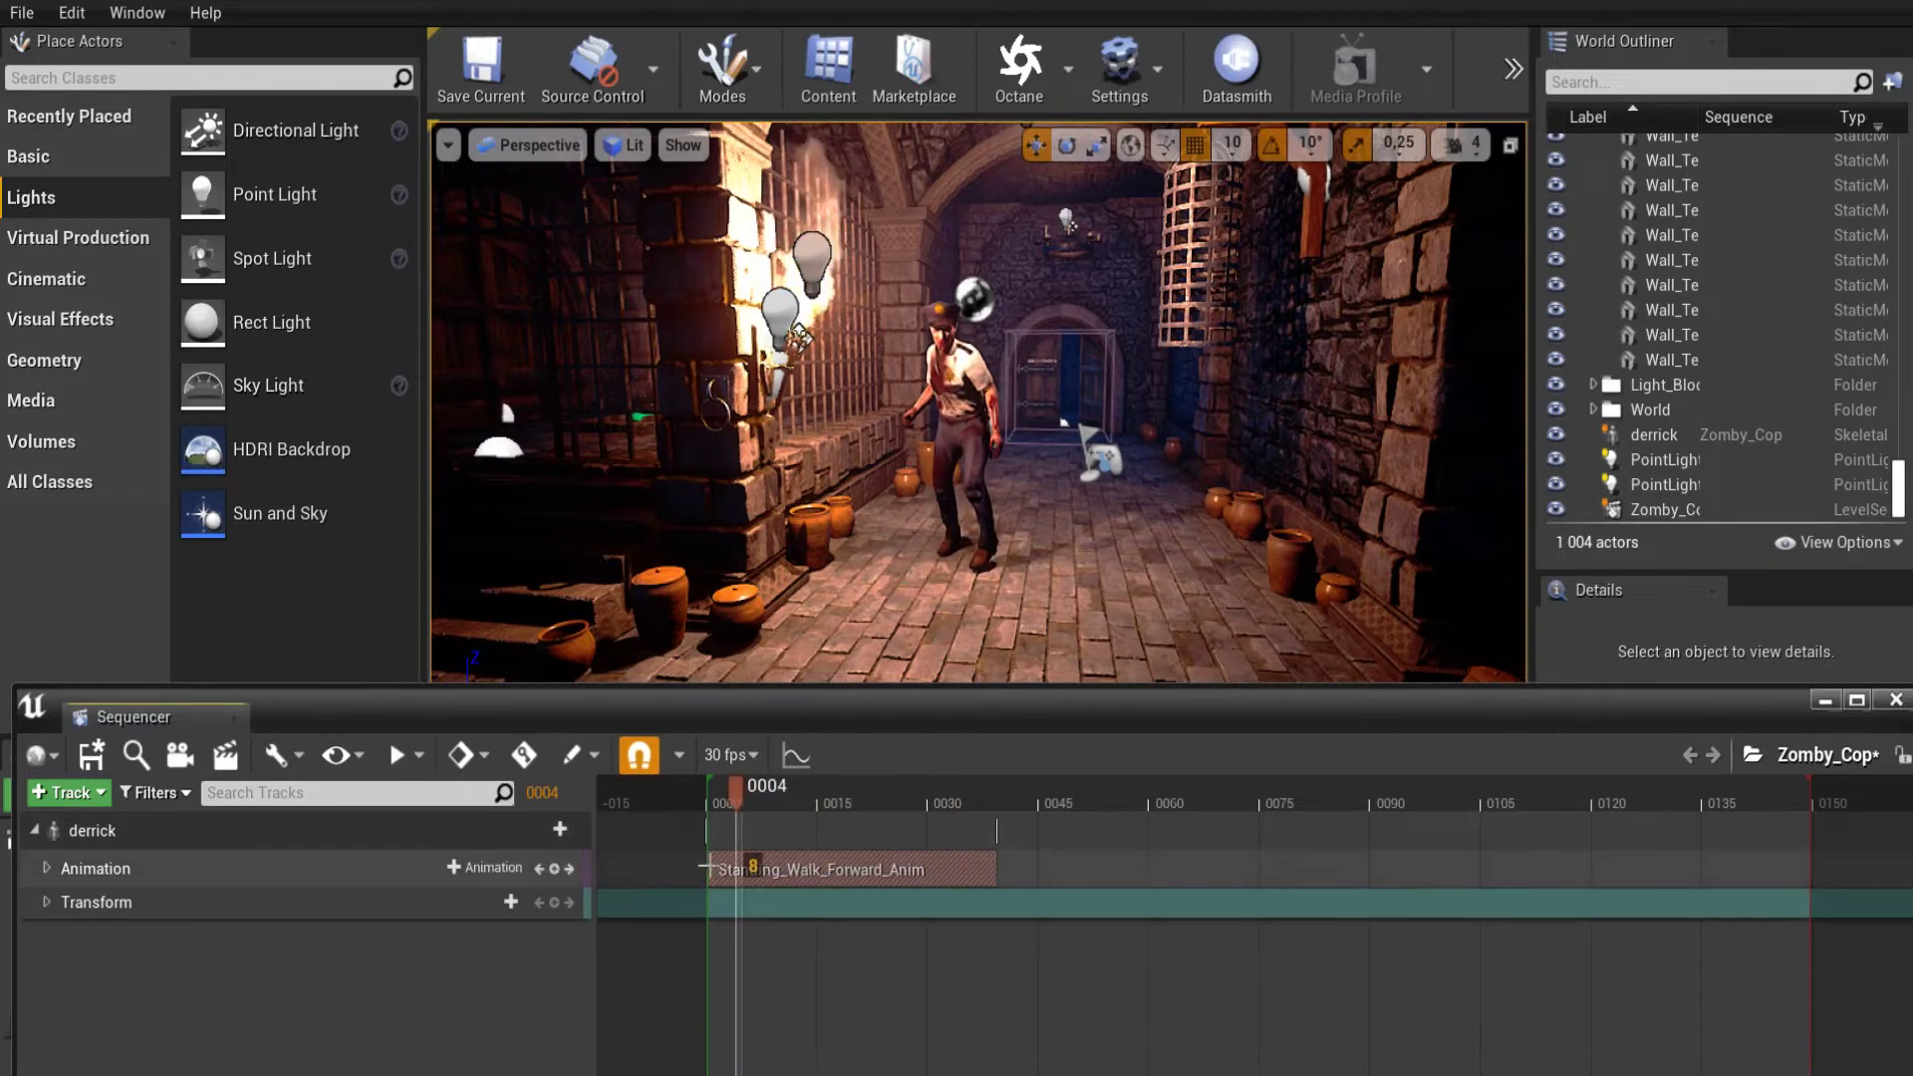
mouse_move(739, 787)
mouse_down()
mouse_move(984, 793)
mouse_move(726, 815)
mouse_up()
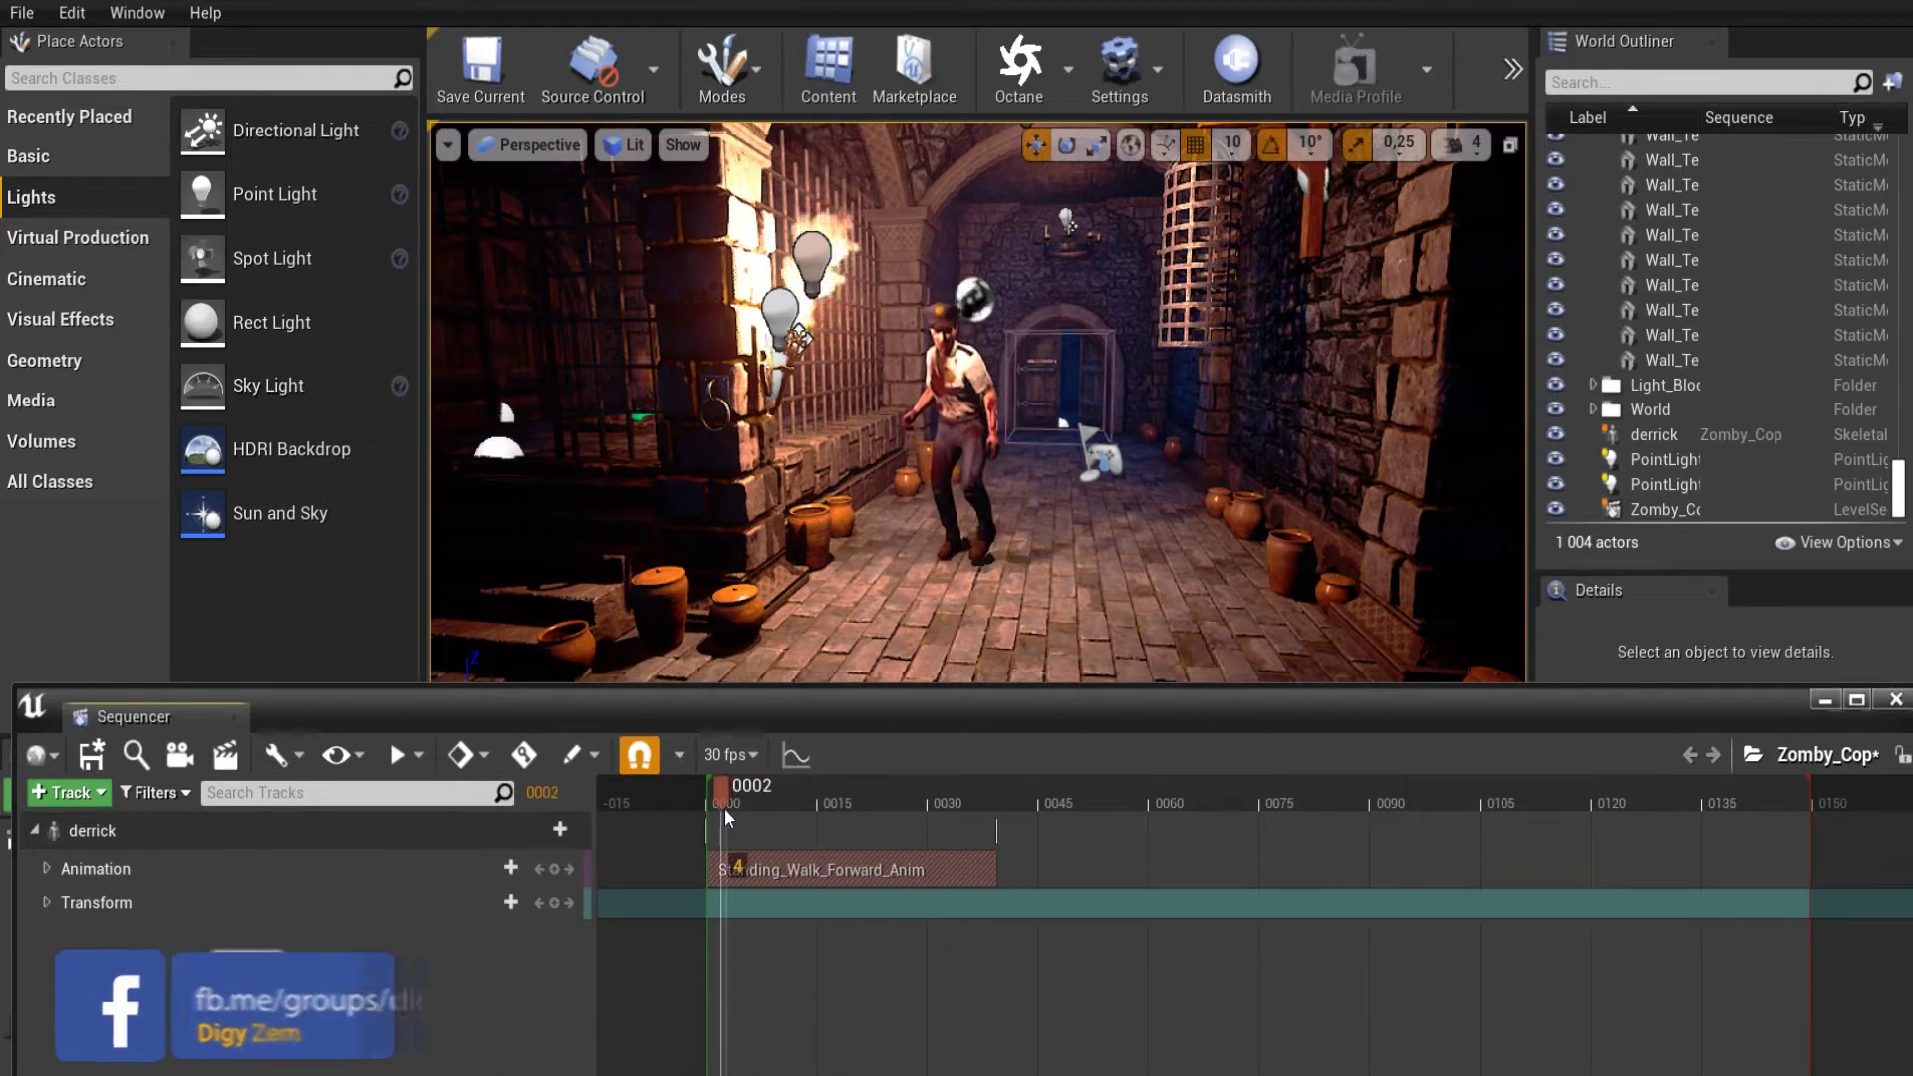
drag(725, 809, 961, 805)
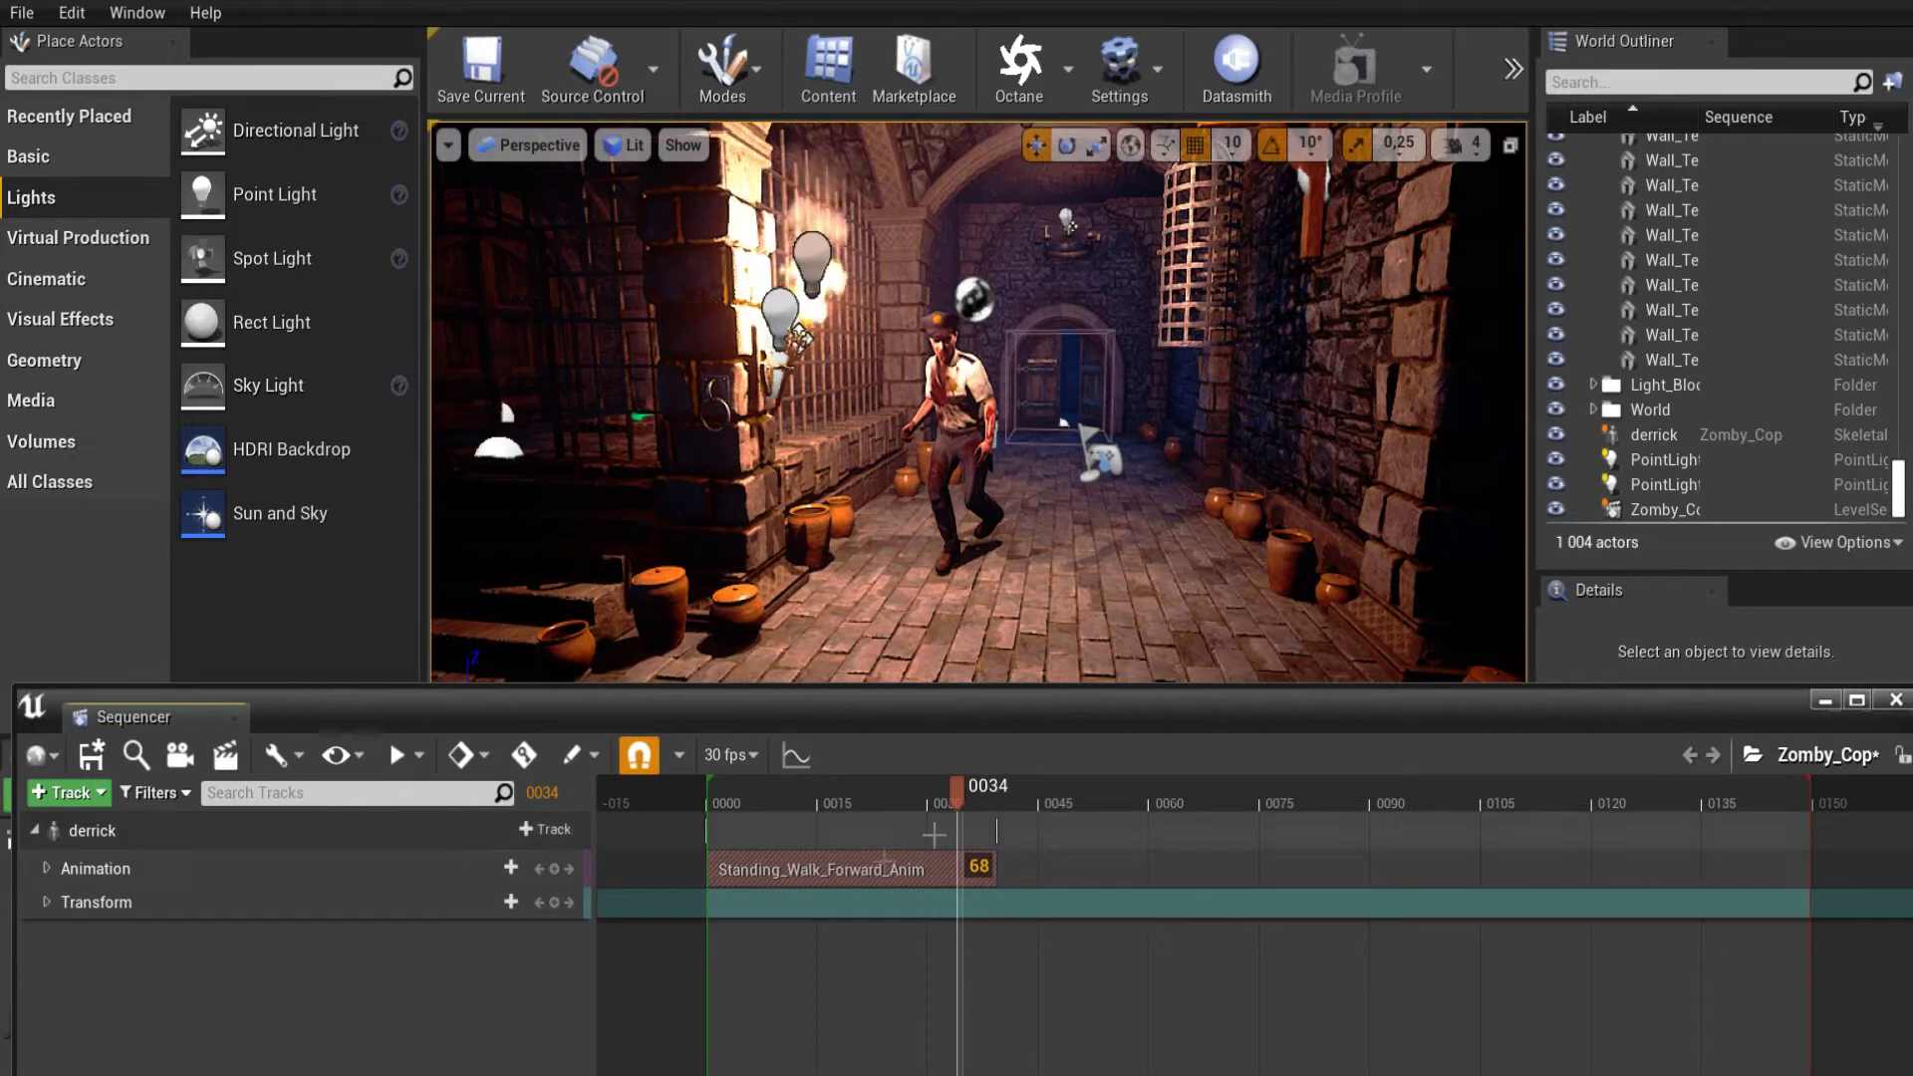
Add Zombie_Idle_Anim to derrick at frame 34 and scrub from the walk into the idle.
click(494, 869)
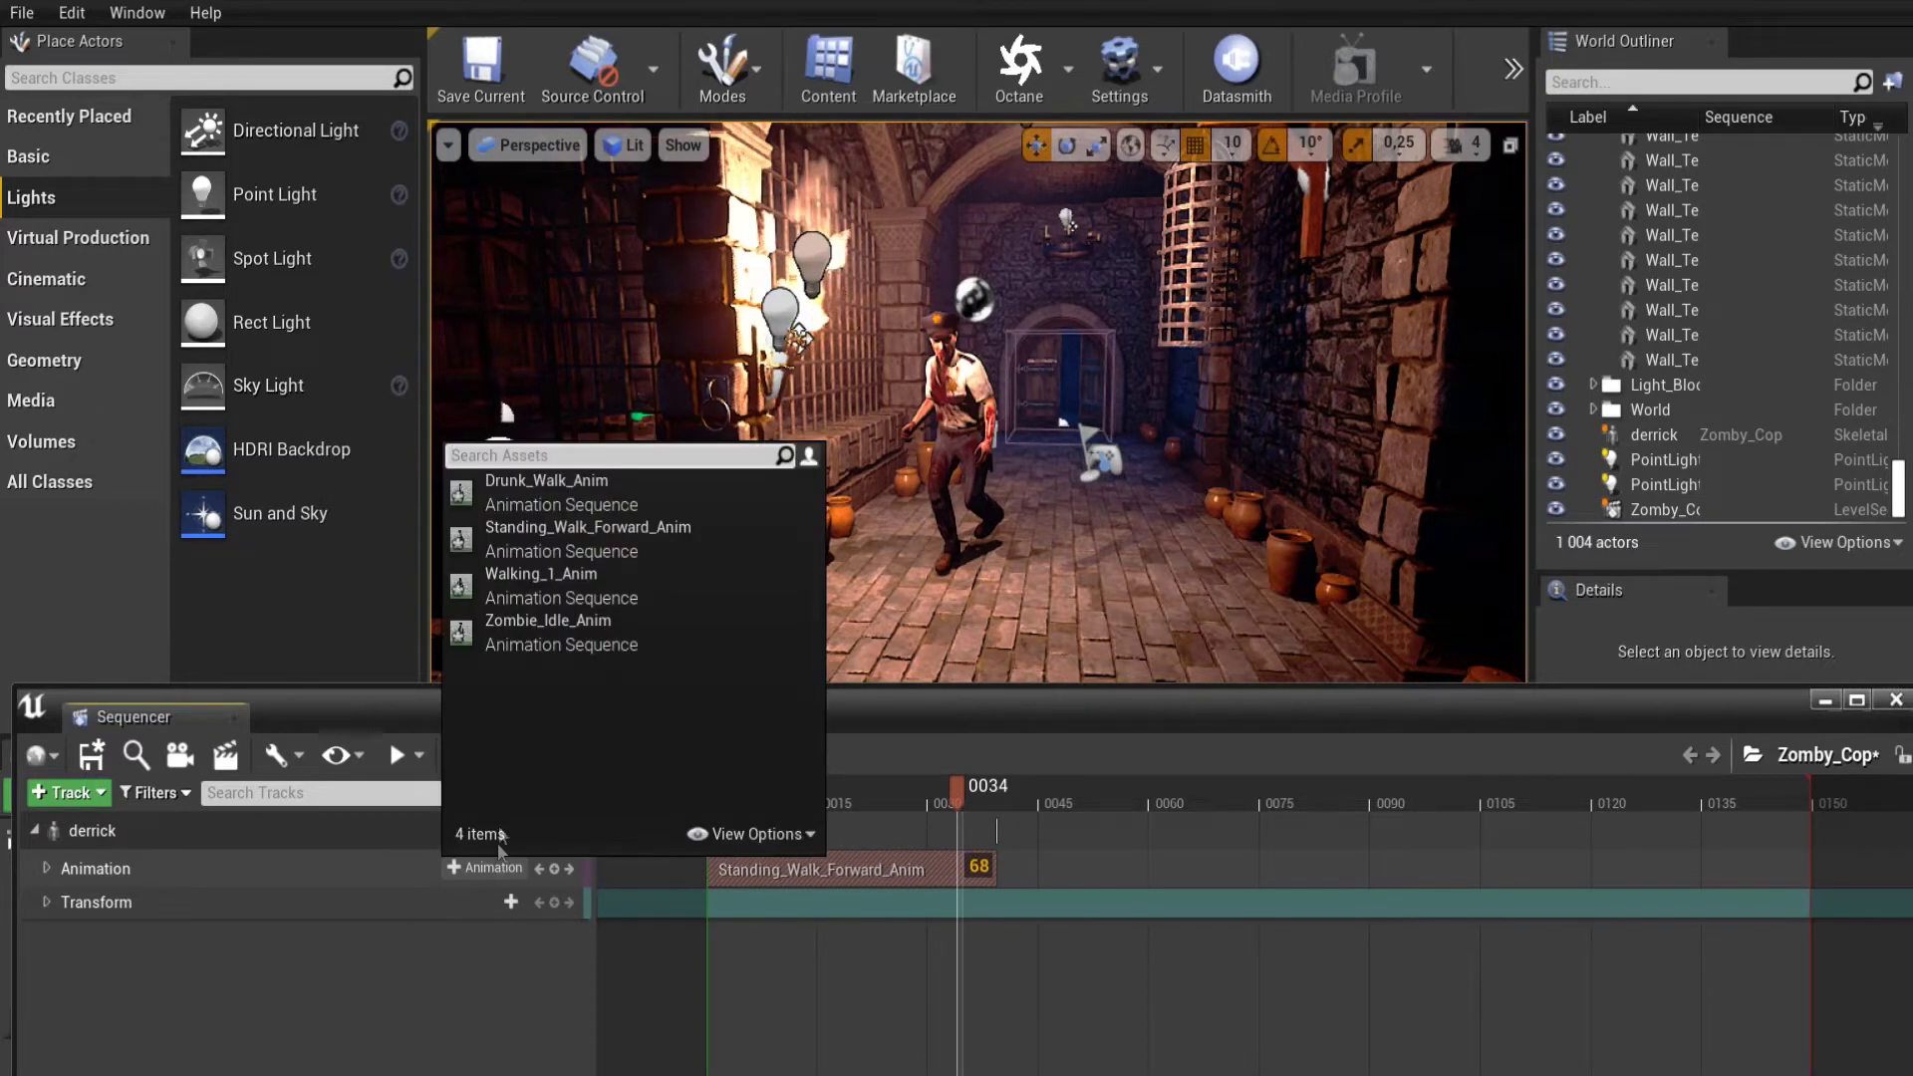
click(538, 638)
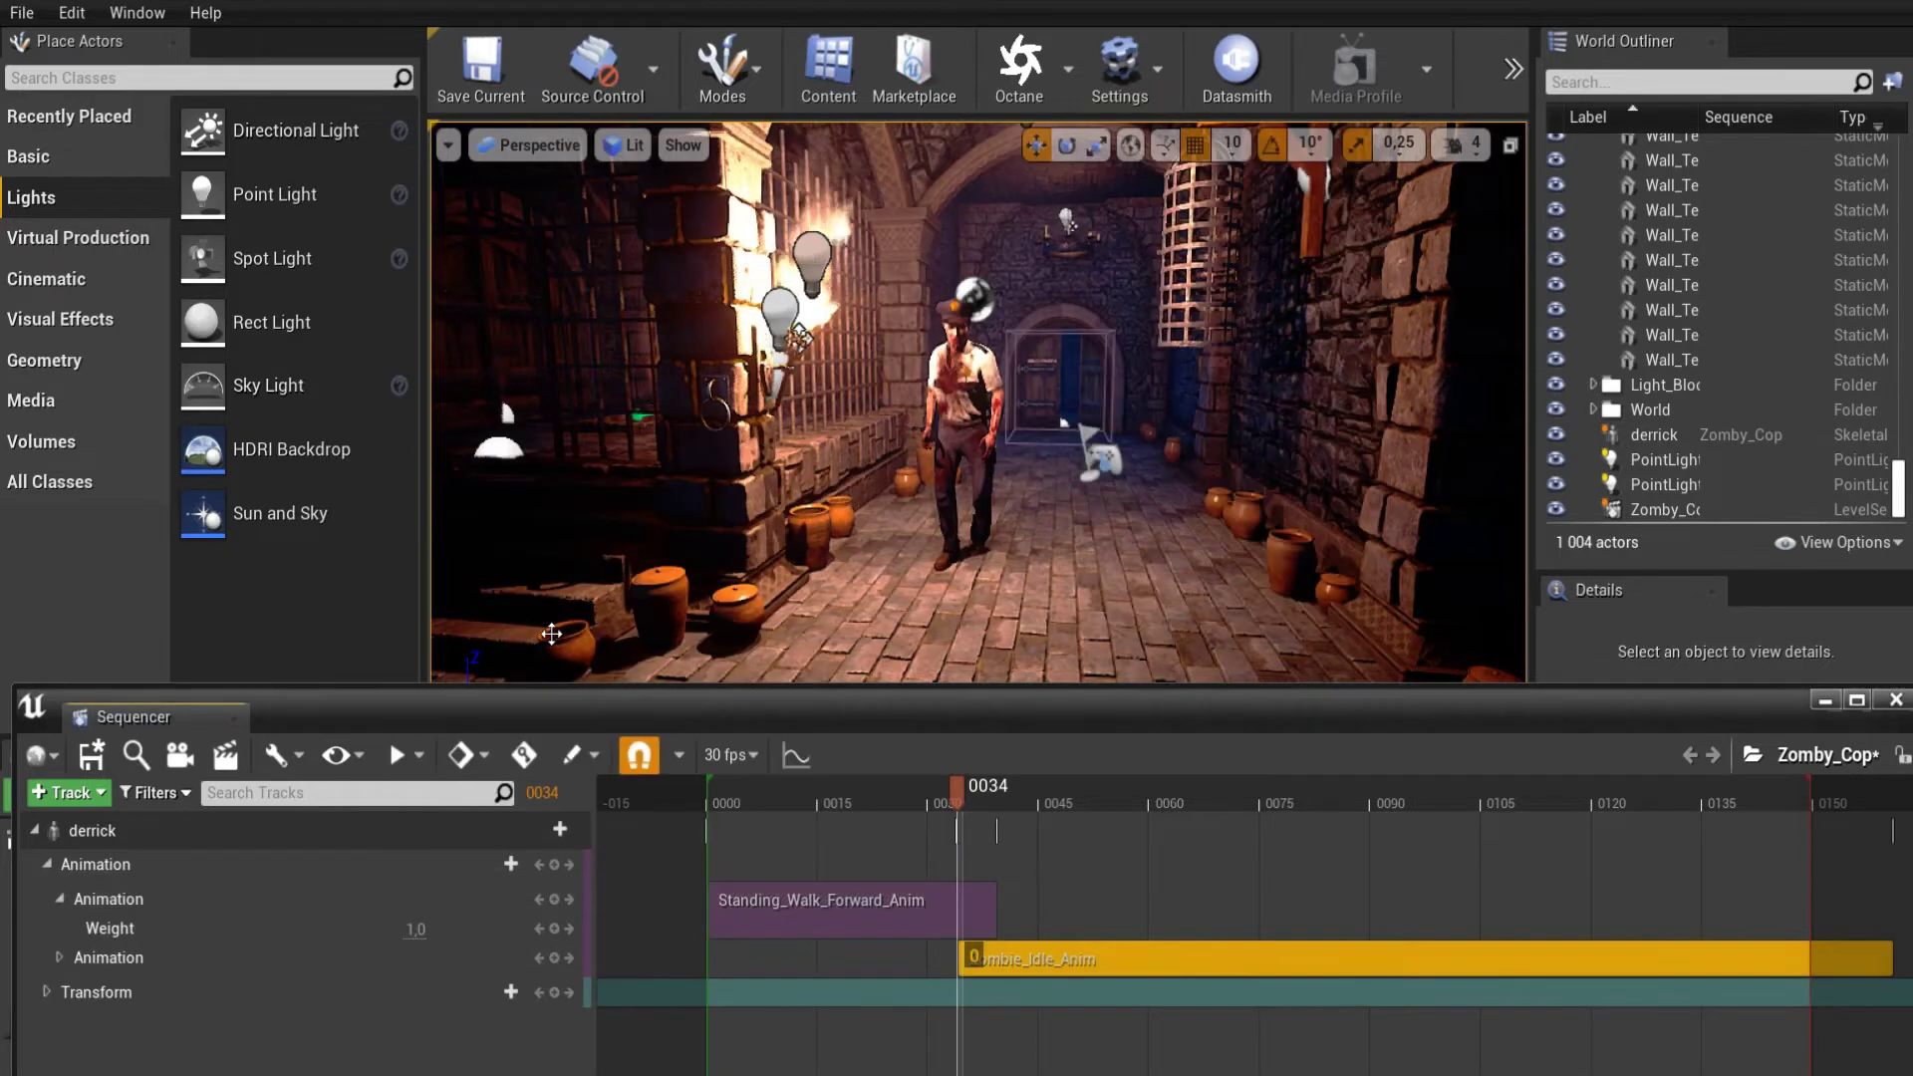
mouse_move(957, 791)
mouse_down()
mouse_move(1606, 765)
mouse_move(1155, 785)
mouse_up()
scroll(500, 397, up, 2)
scroll(500, 396, up, 2)
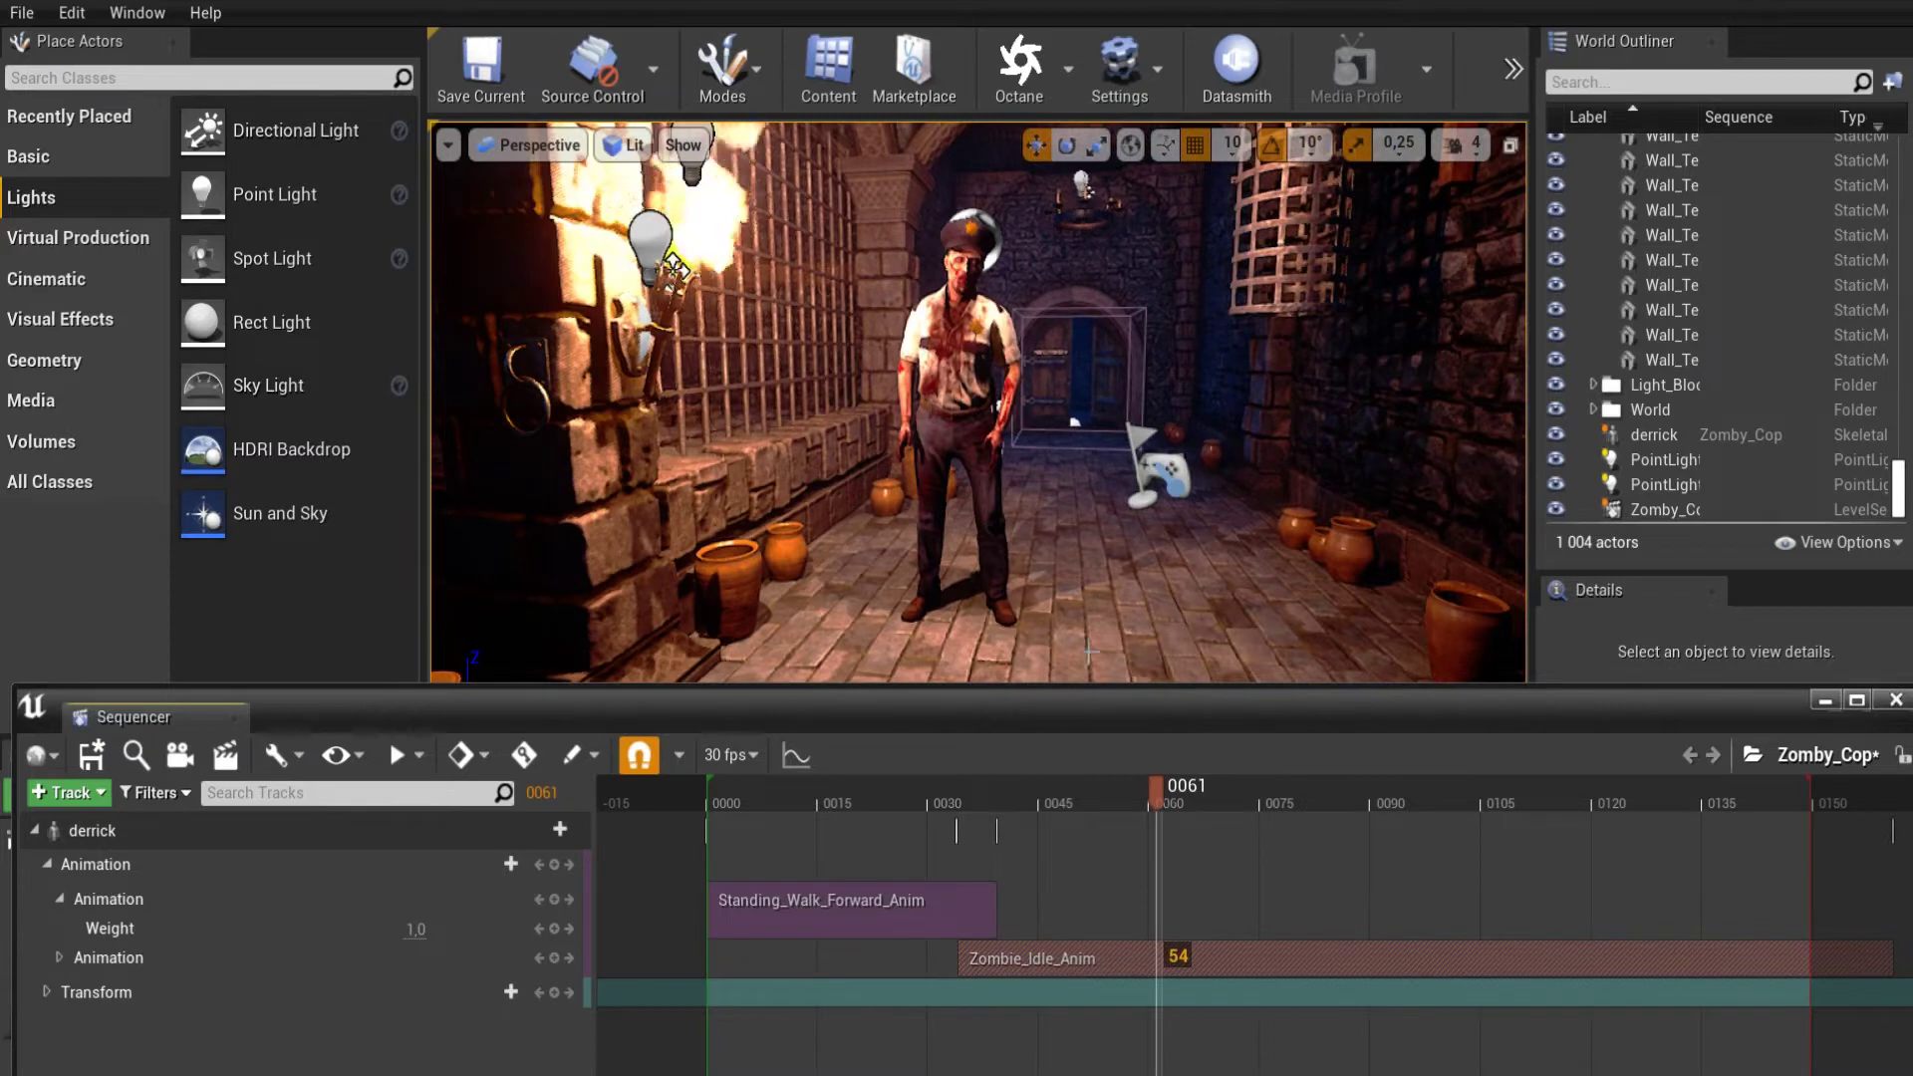
mouse_move(1155, 785)
mouse_down()
mouse_move(842, 803)
mouse_move(1238, 820)
mouse_move(1848, 765)
mouse_move(1216, 834)
mouse_move(919, 828)
mouse_move(955, 828)
mouse_up()
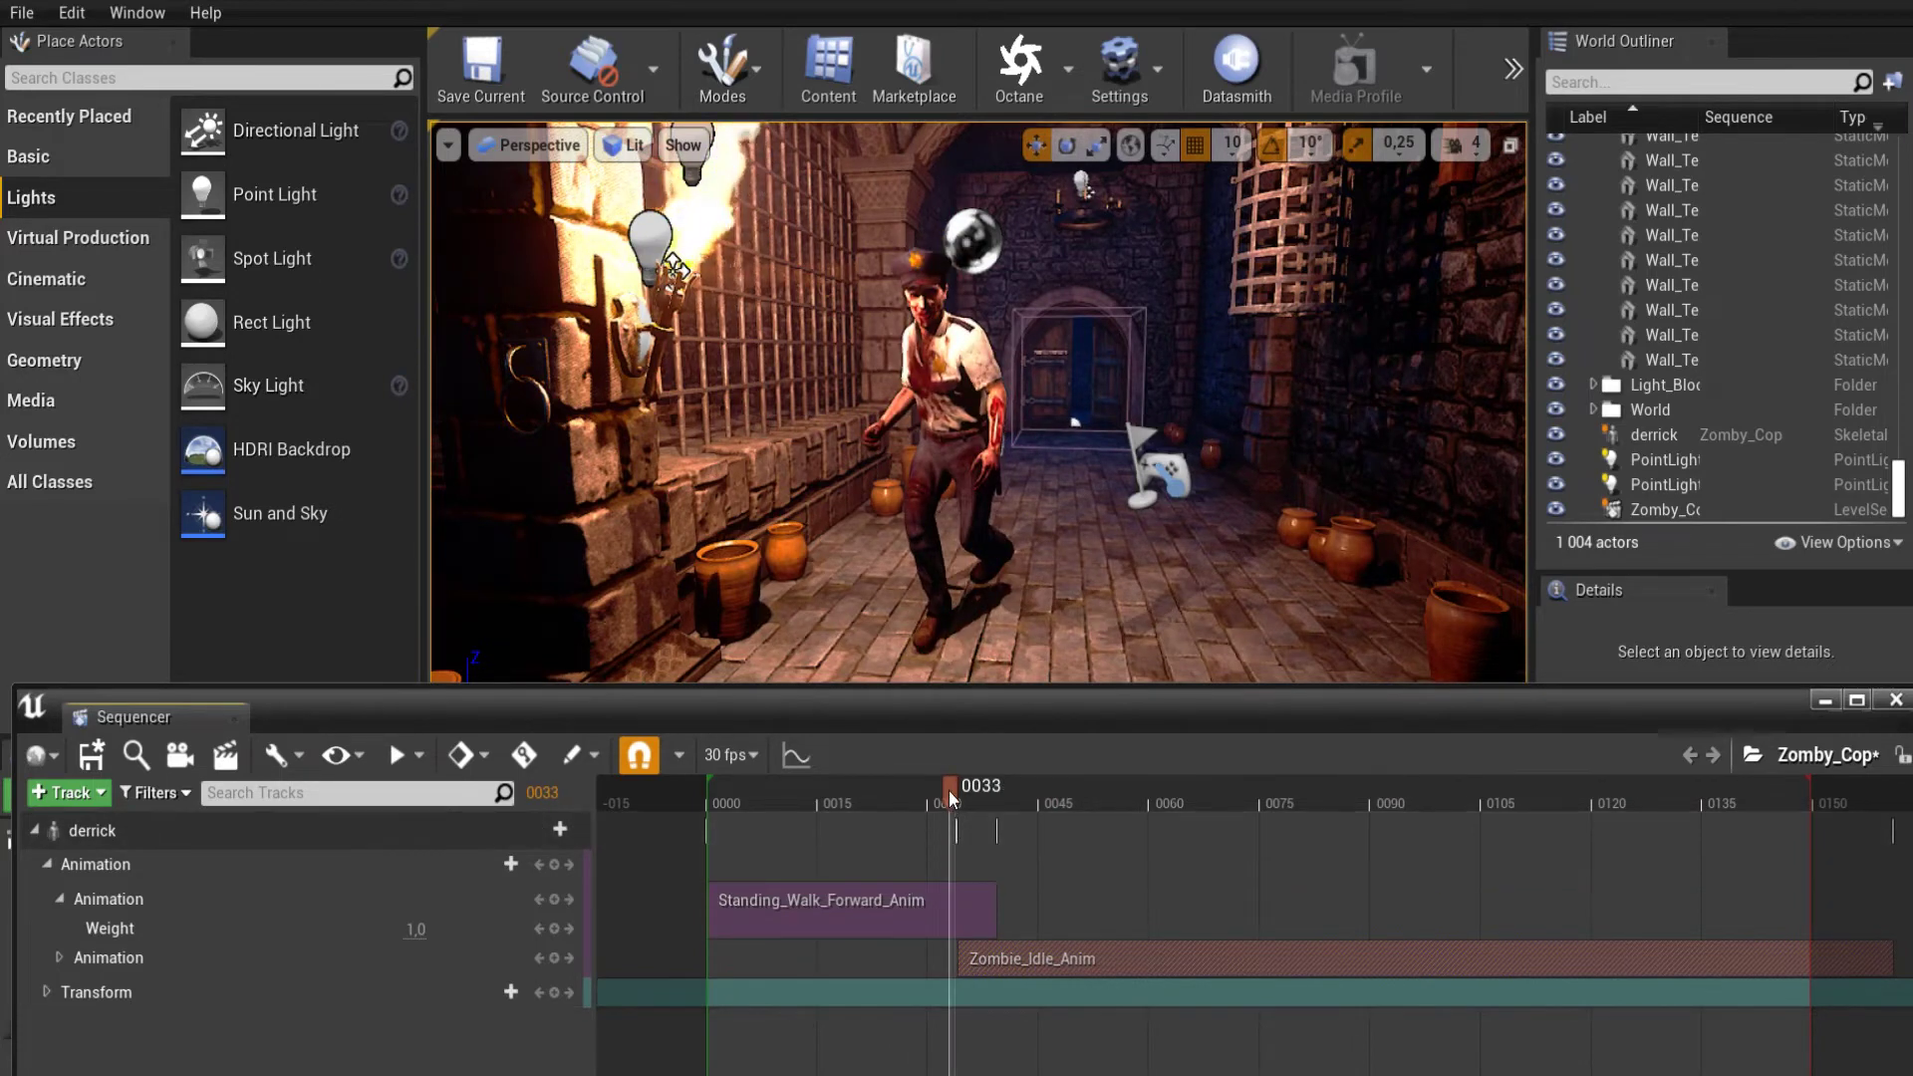
drag(953, 815, 959, 789)
drag(970, 894, 894, 957)
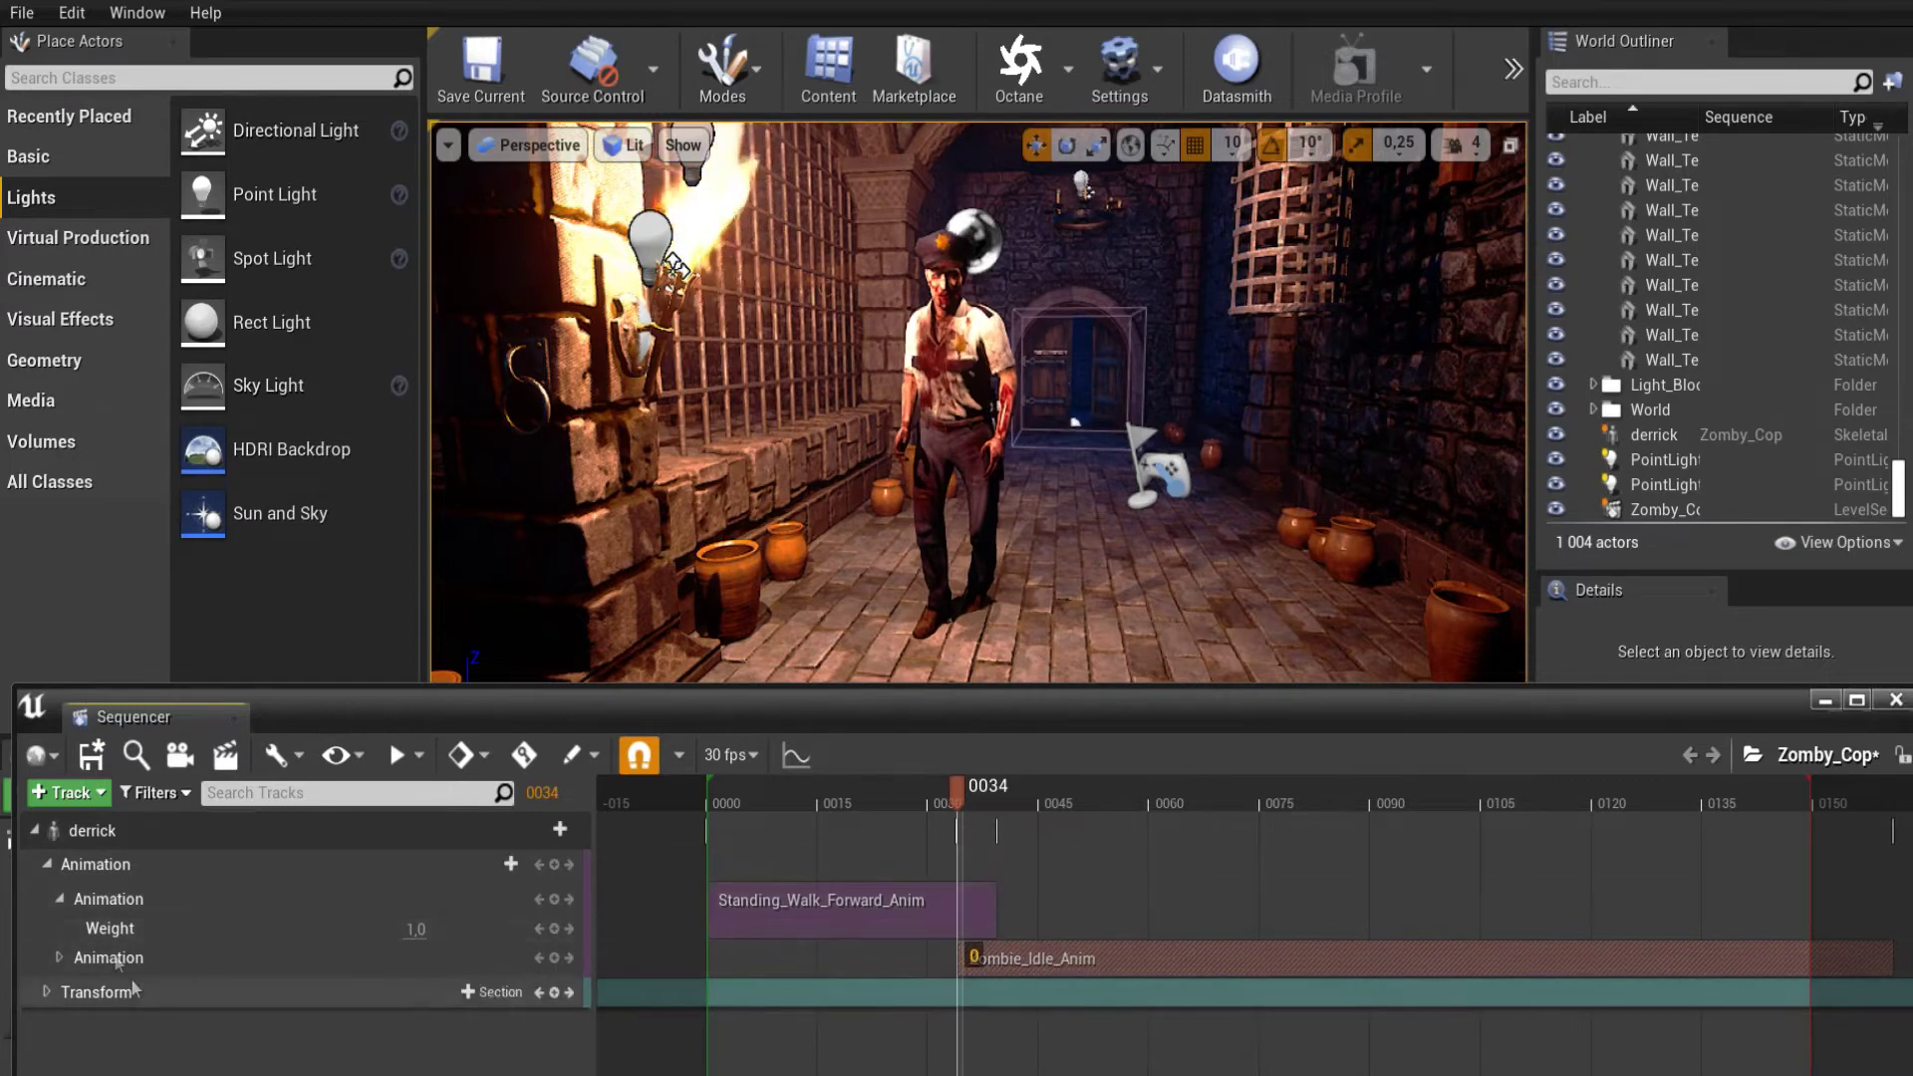
Key the walk clip's Weight to 0.0 at frame 39, then expand the idle clip's Weight row.
click(60, 899)
click(59, 896)
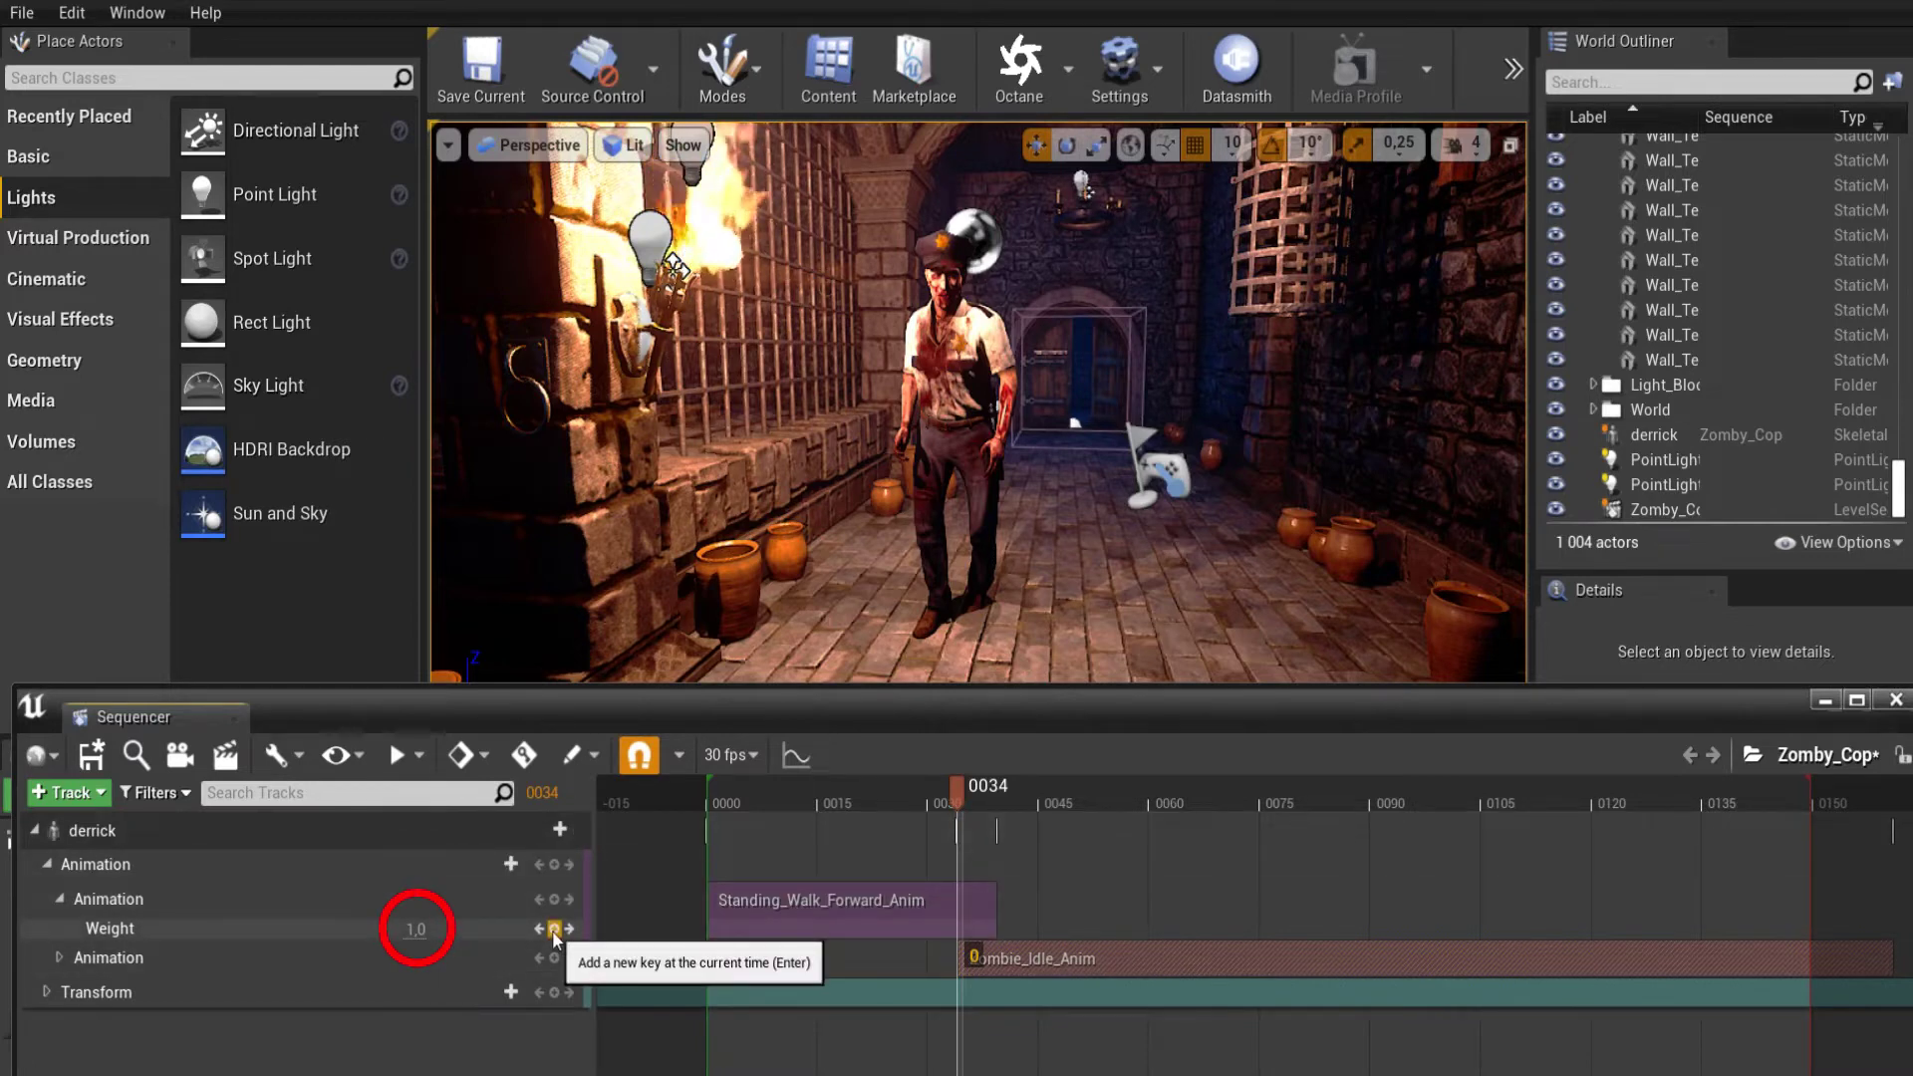
click(1000, 785)
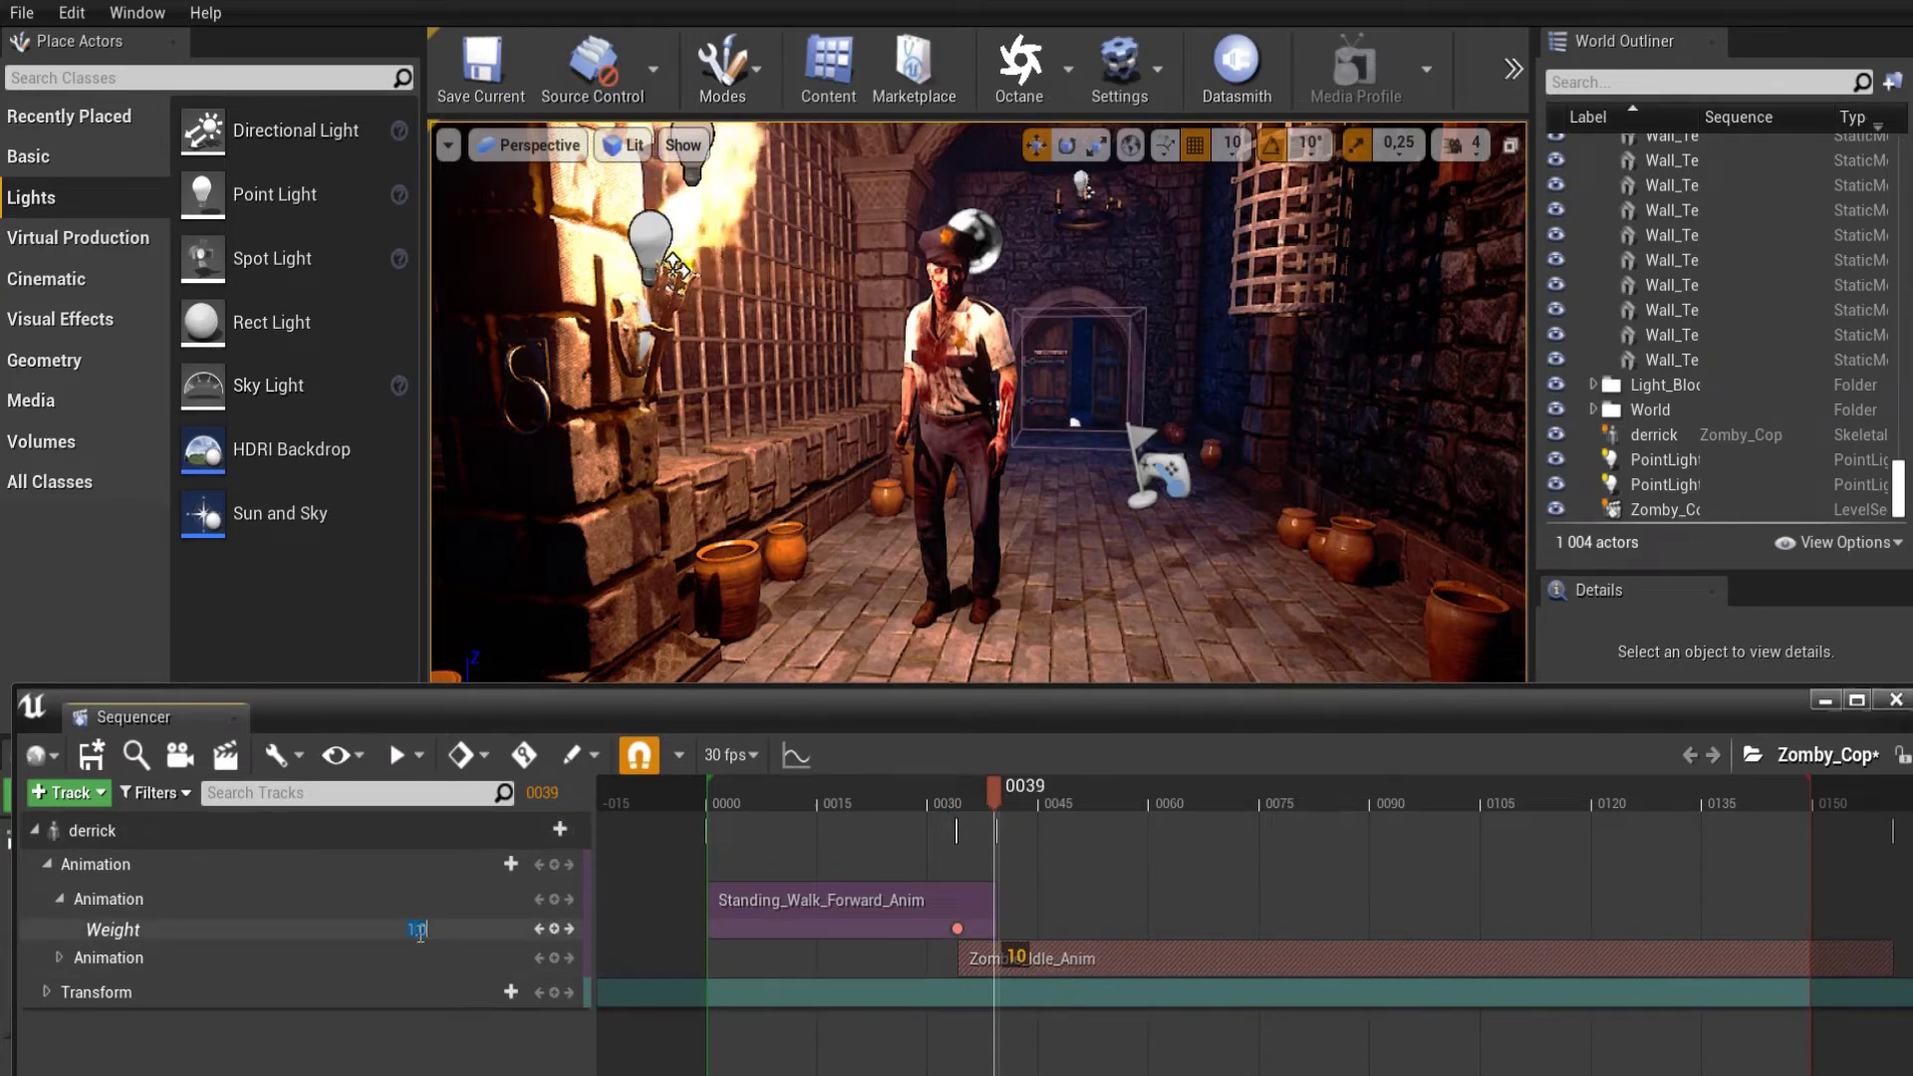
text(0)
click(1081, 959)
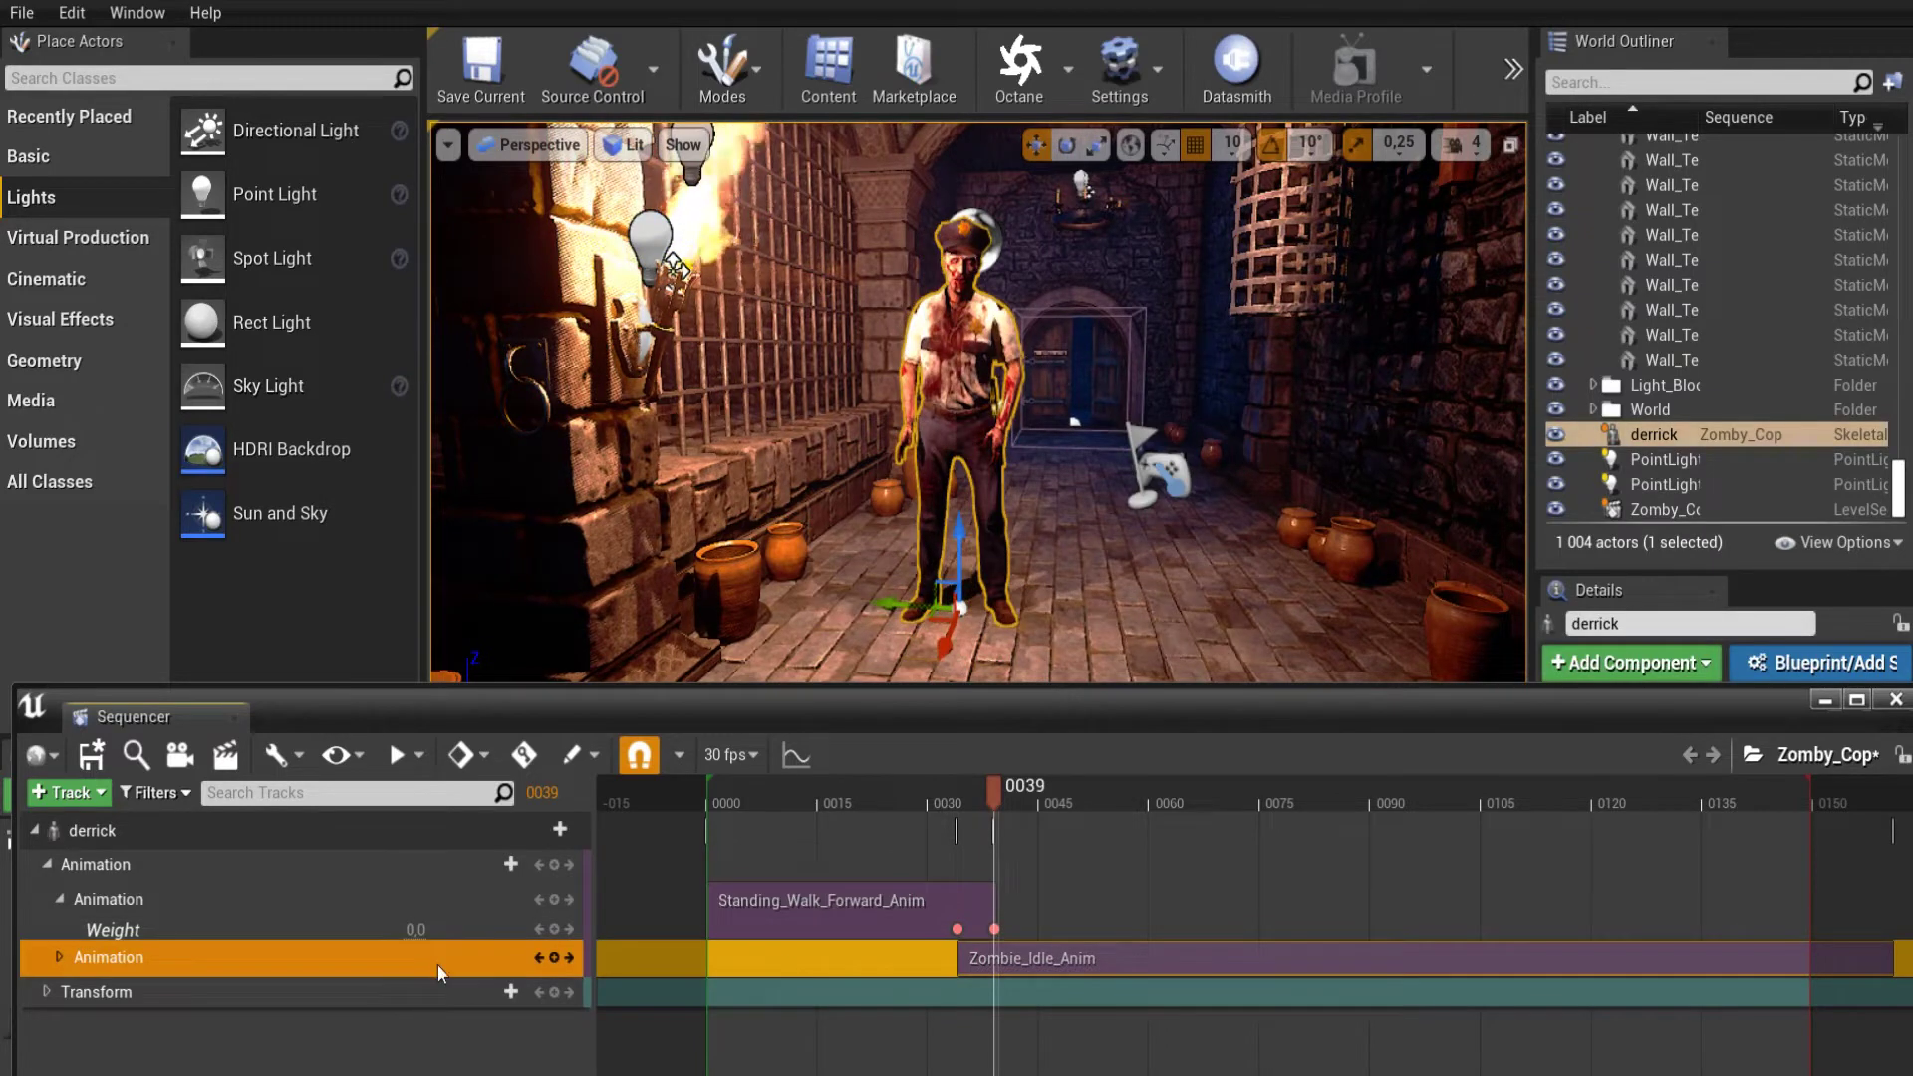
mouse_move(994, 791)
mouse_down()
mouse_move(873, 794)
mouse_move(1020, 792)
mouse_move(967, 797)
mouse_up()
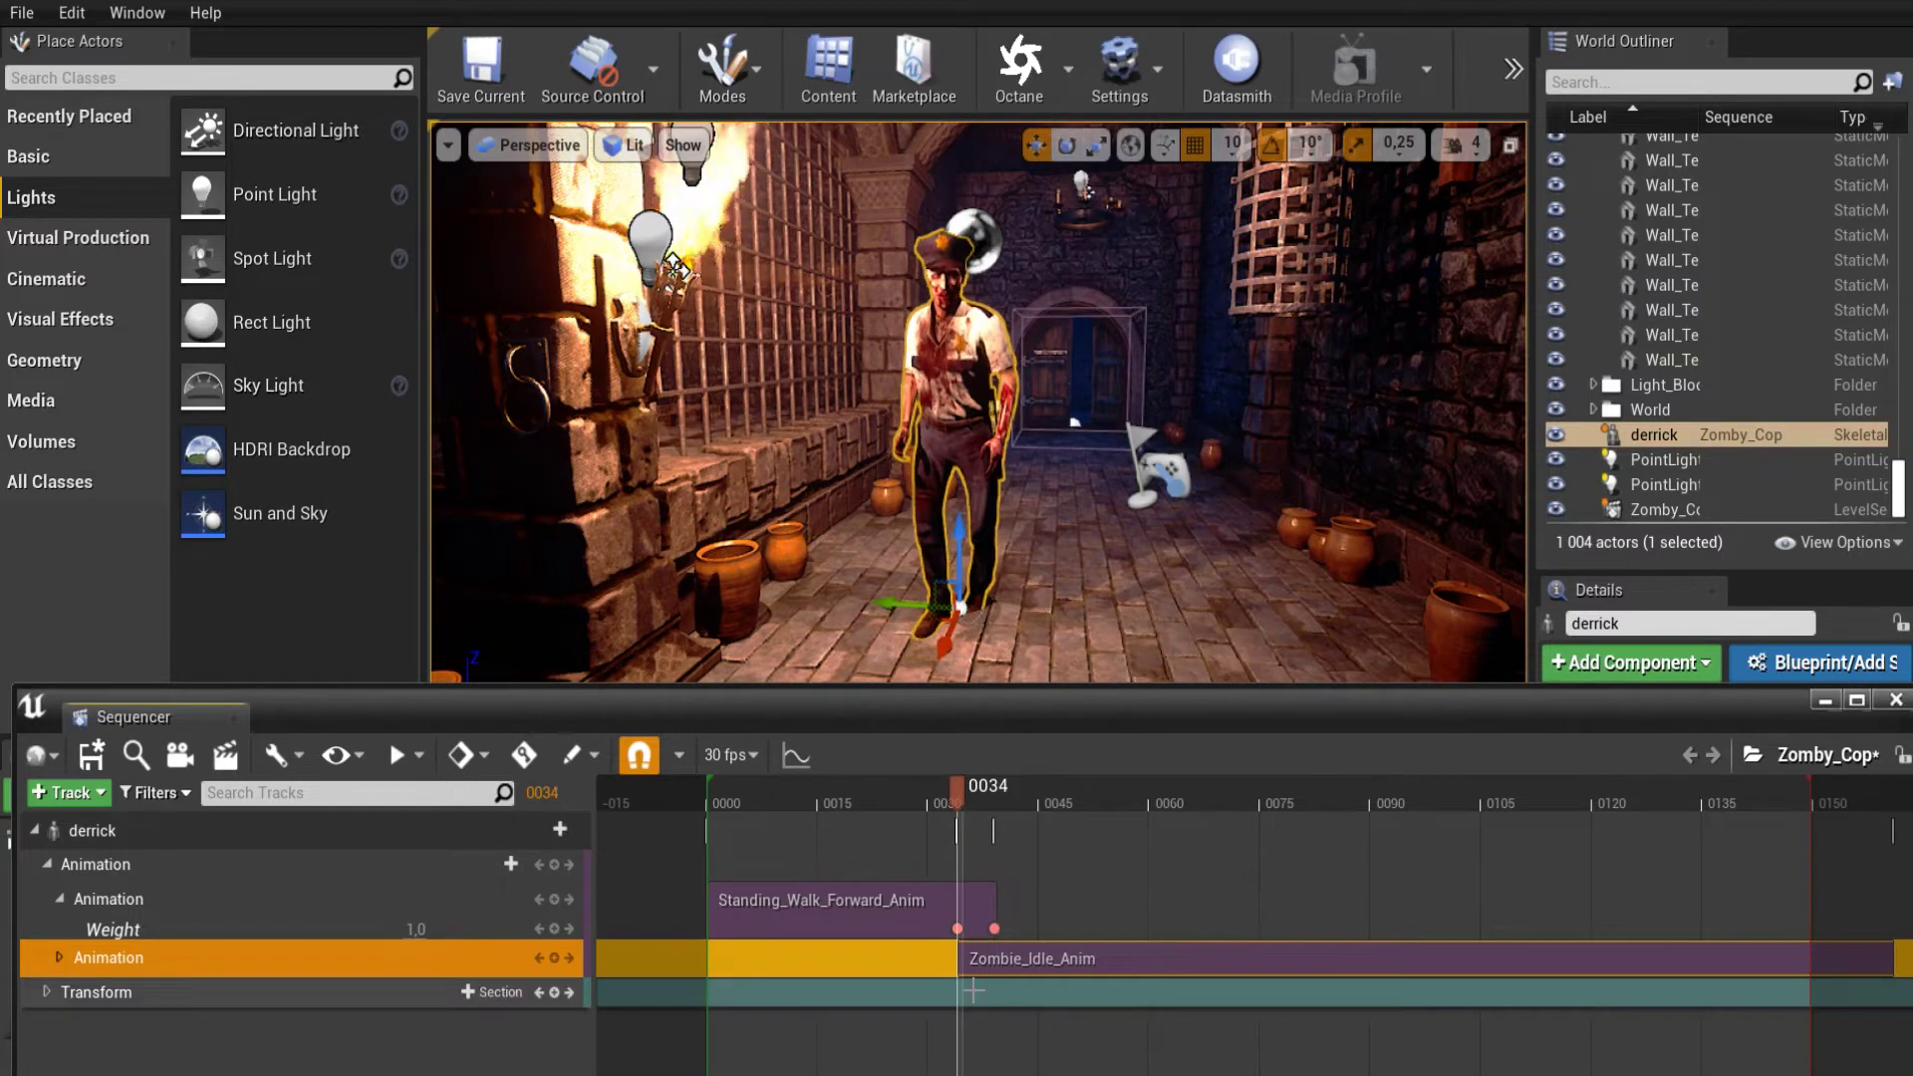
click(60, 955)
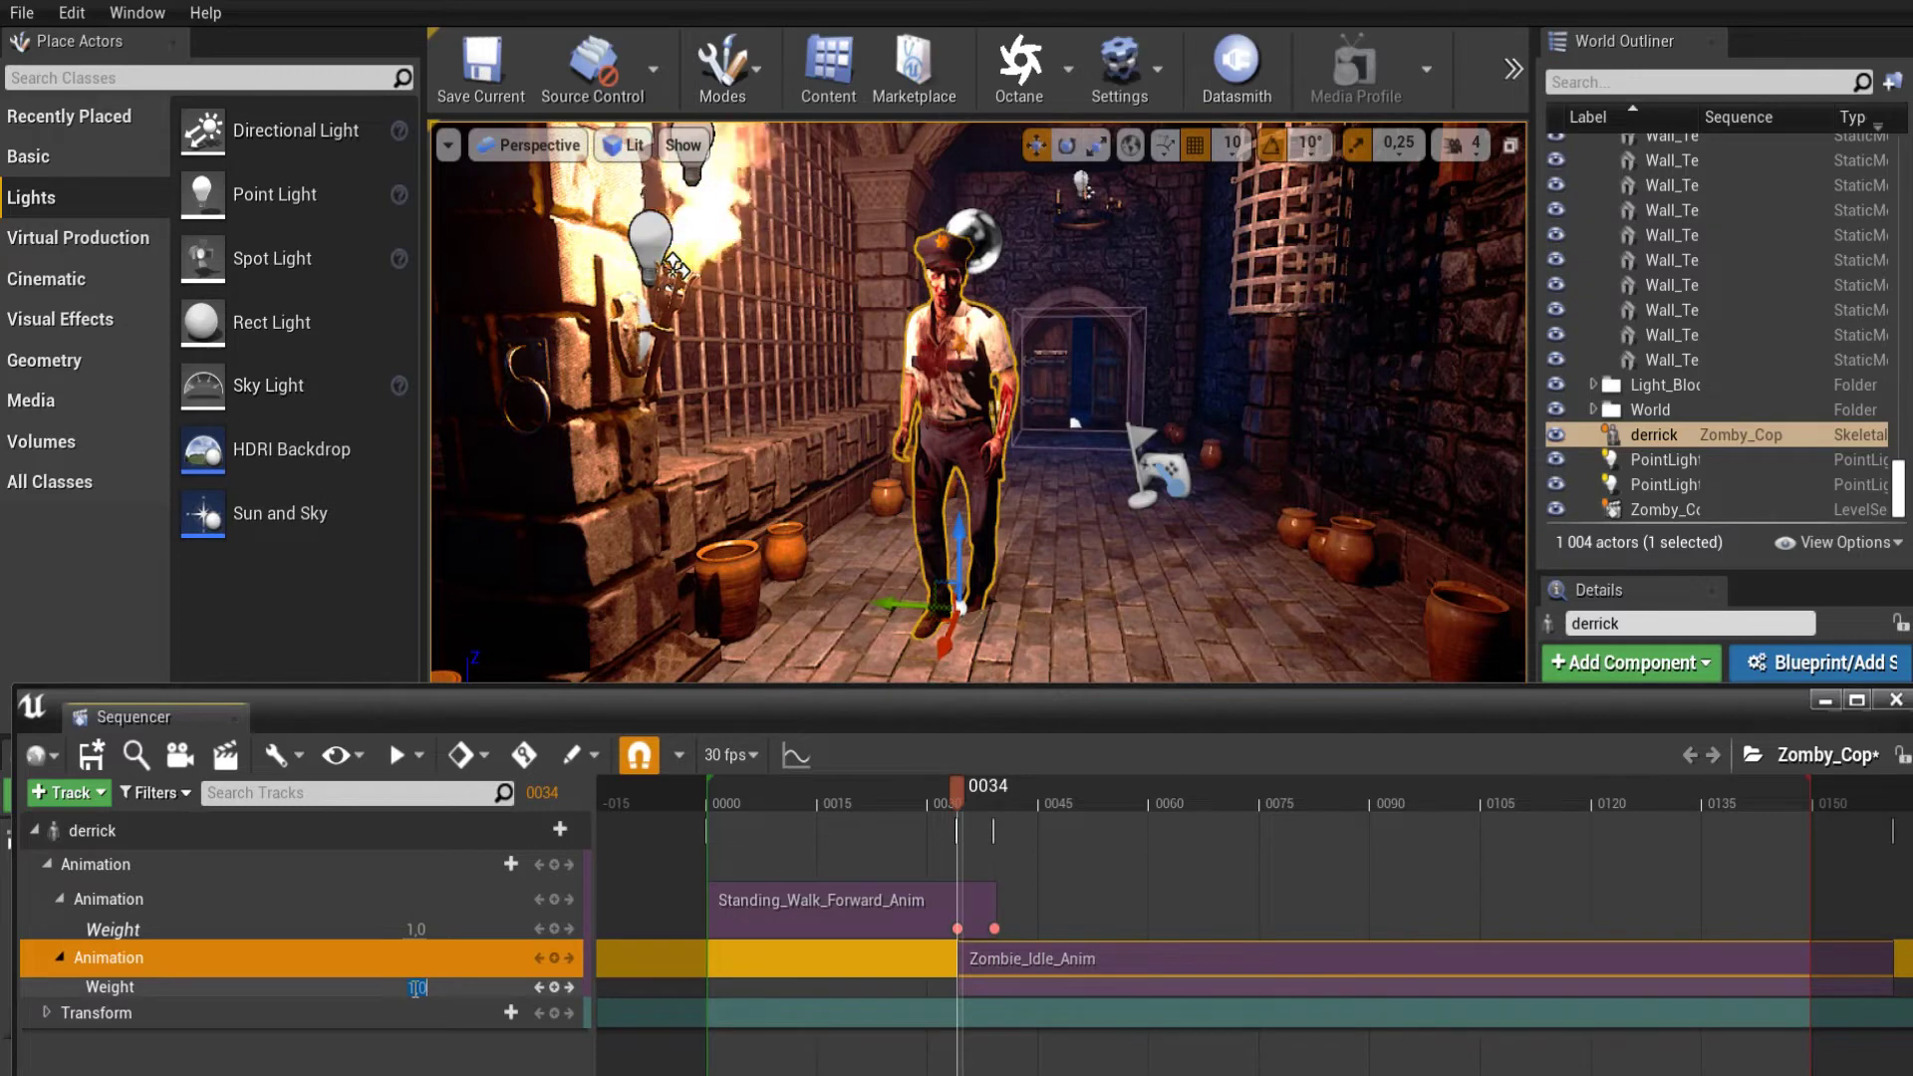
text(0)
Key Zombie_Idle_Anim's Weight at 0.0 on frame 34 and 1.0 on frame 39.
key(Return)
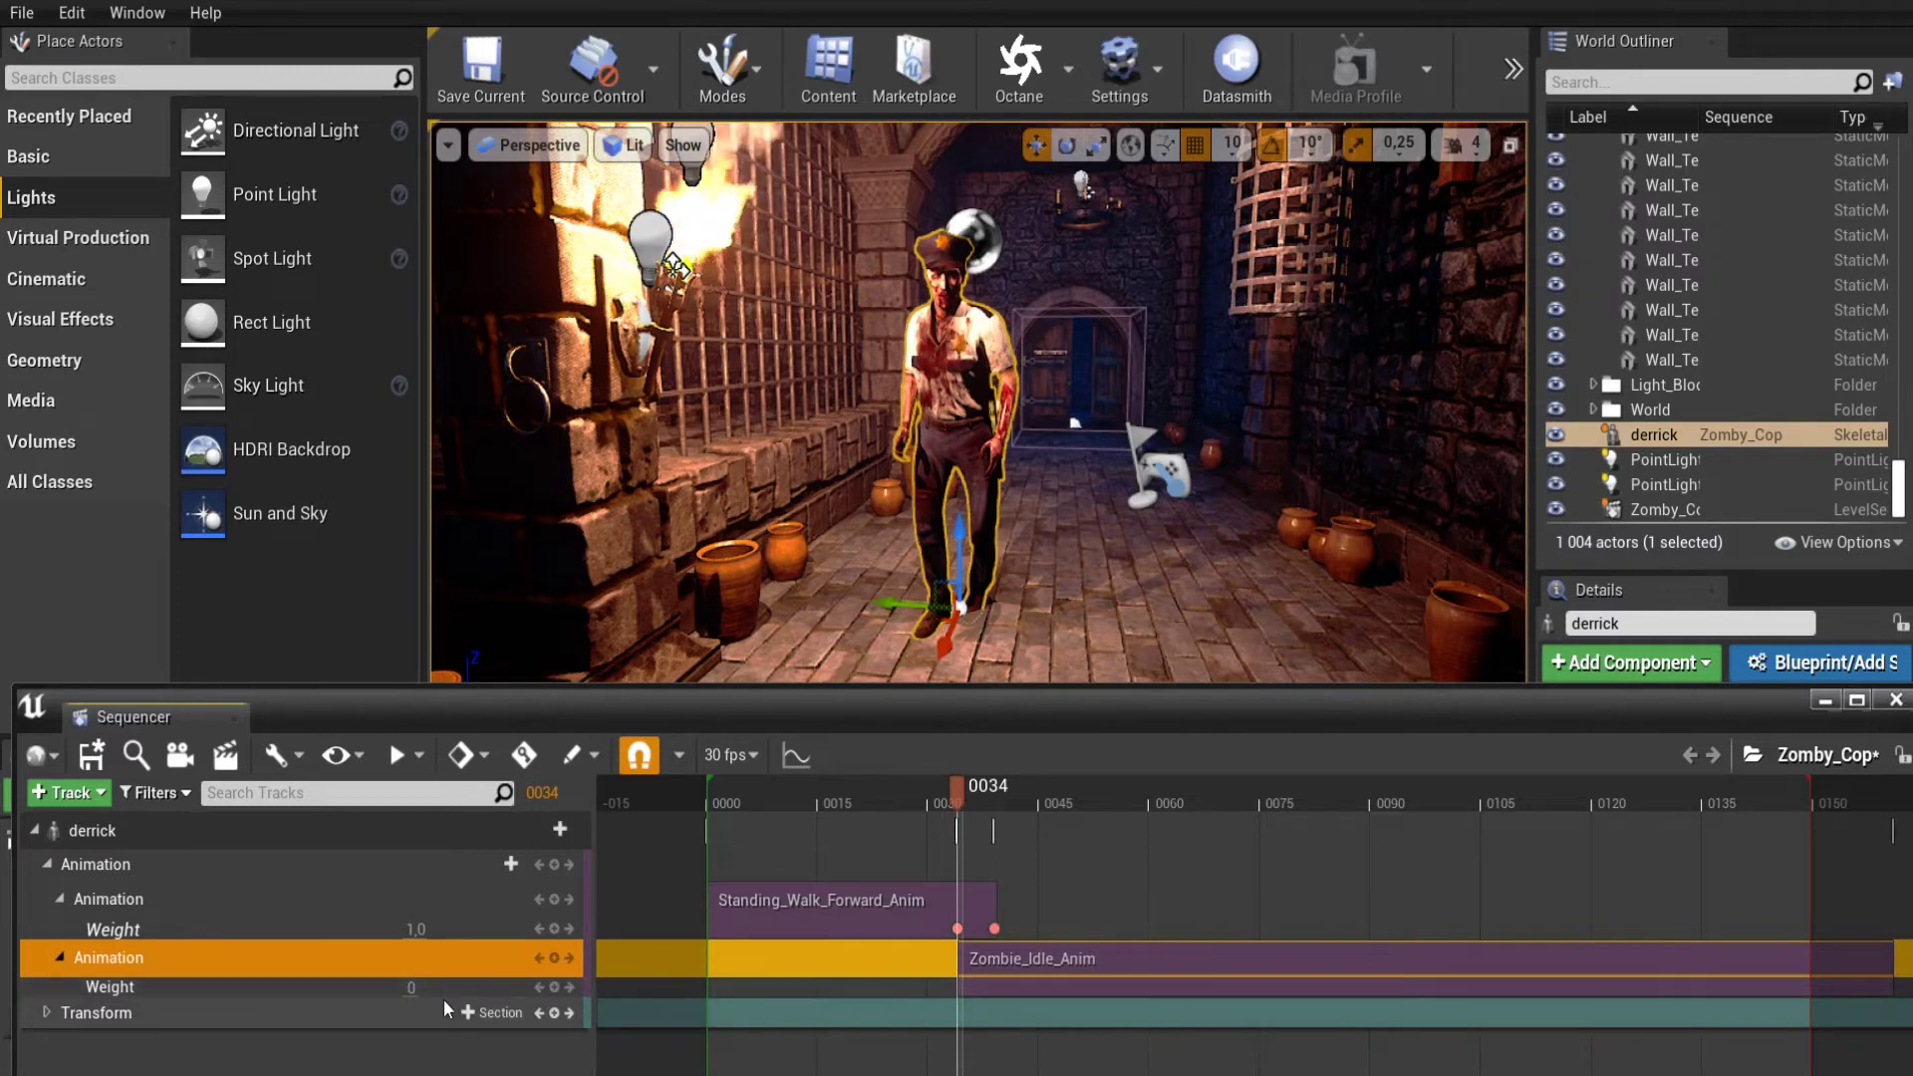
click(464, 983)
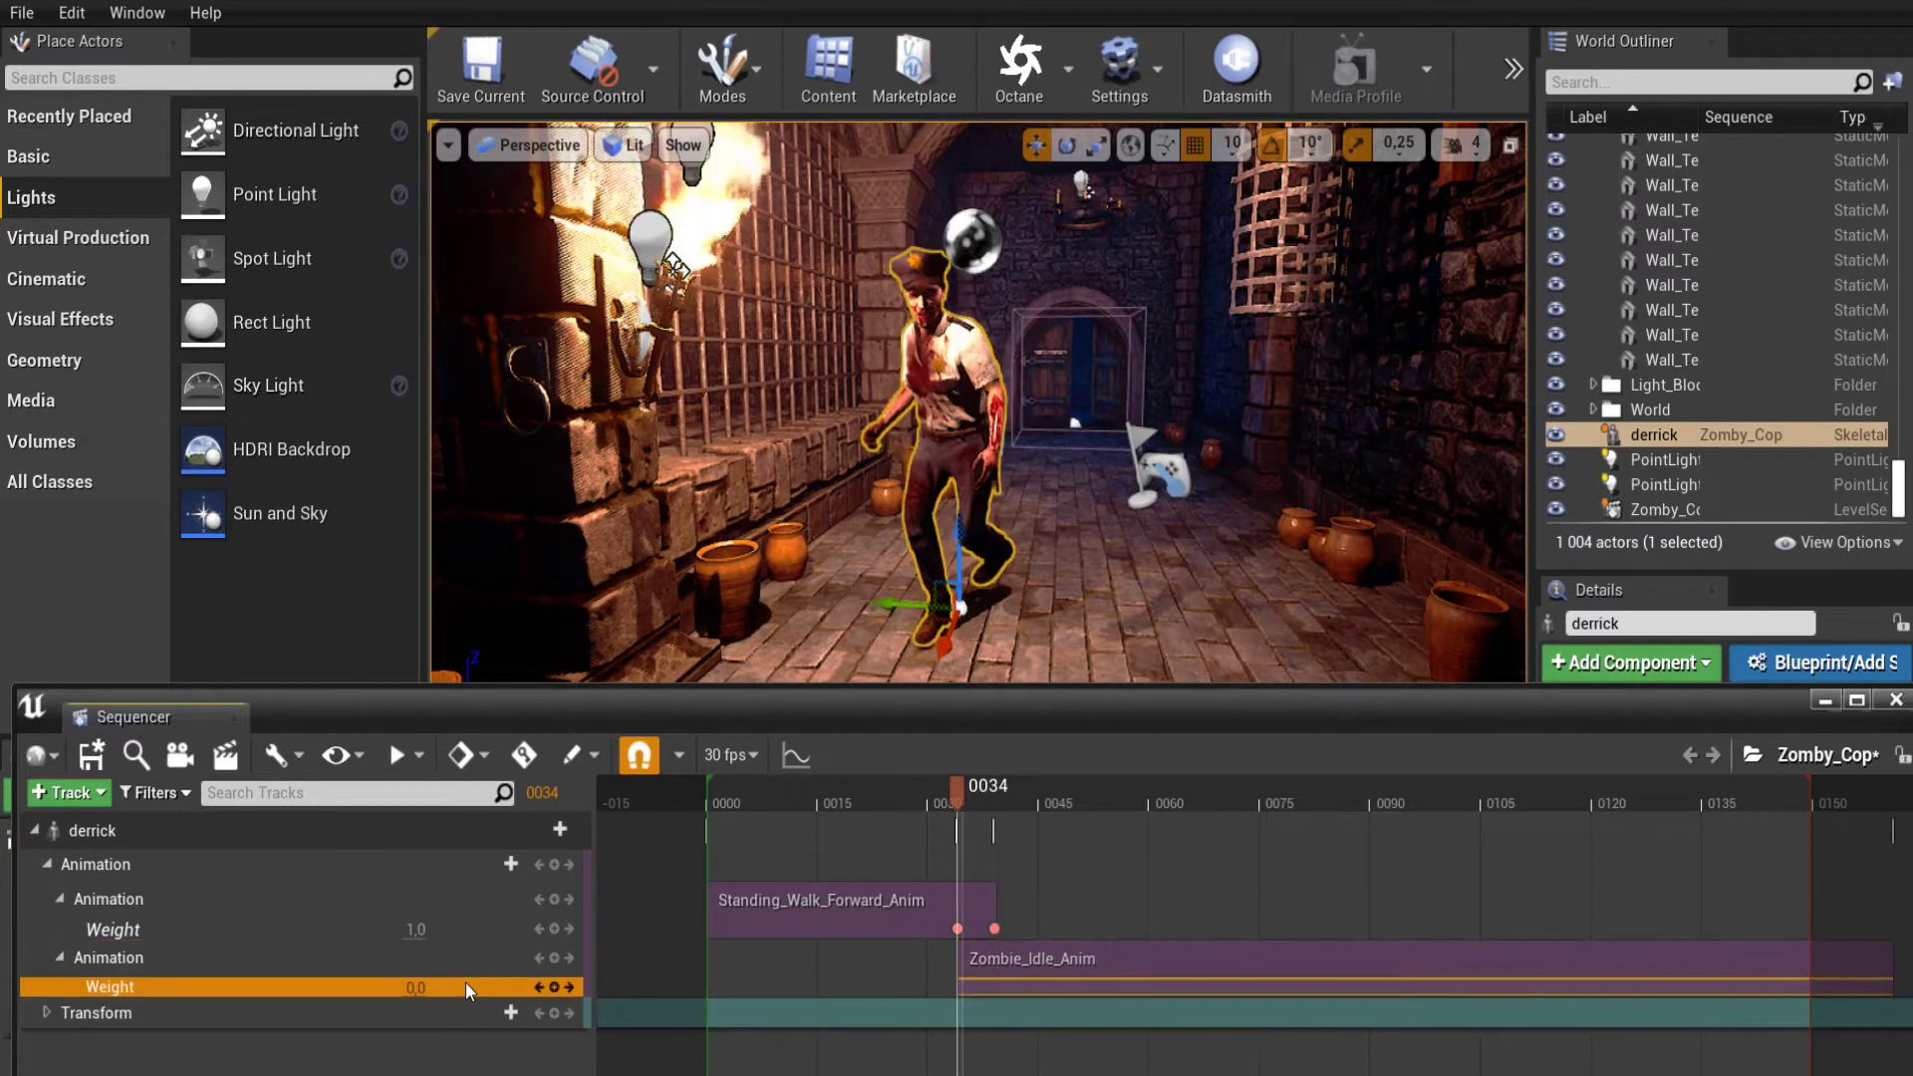
click(553, 986)
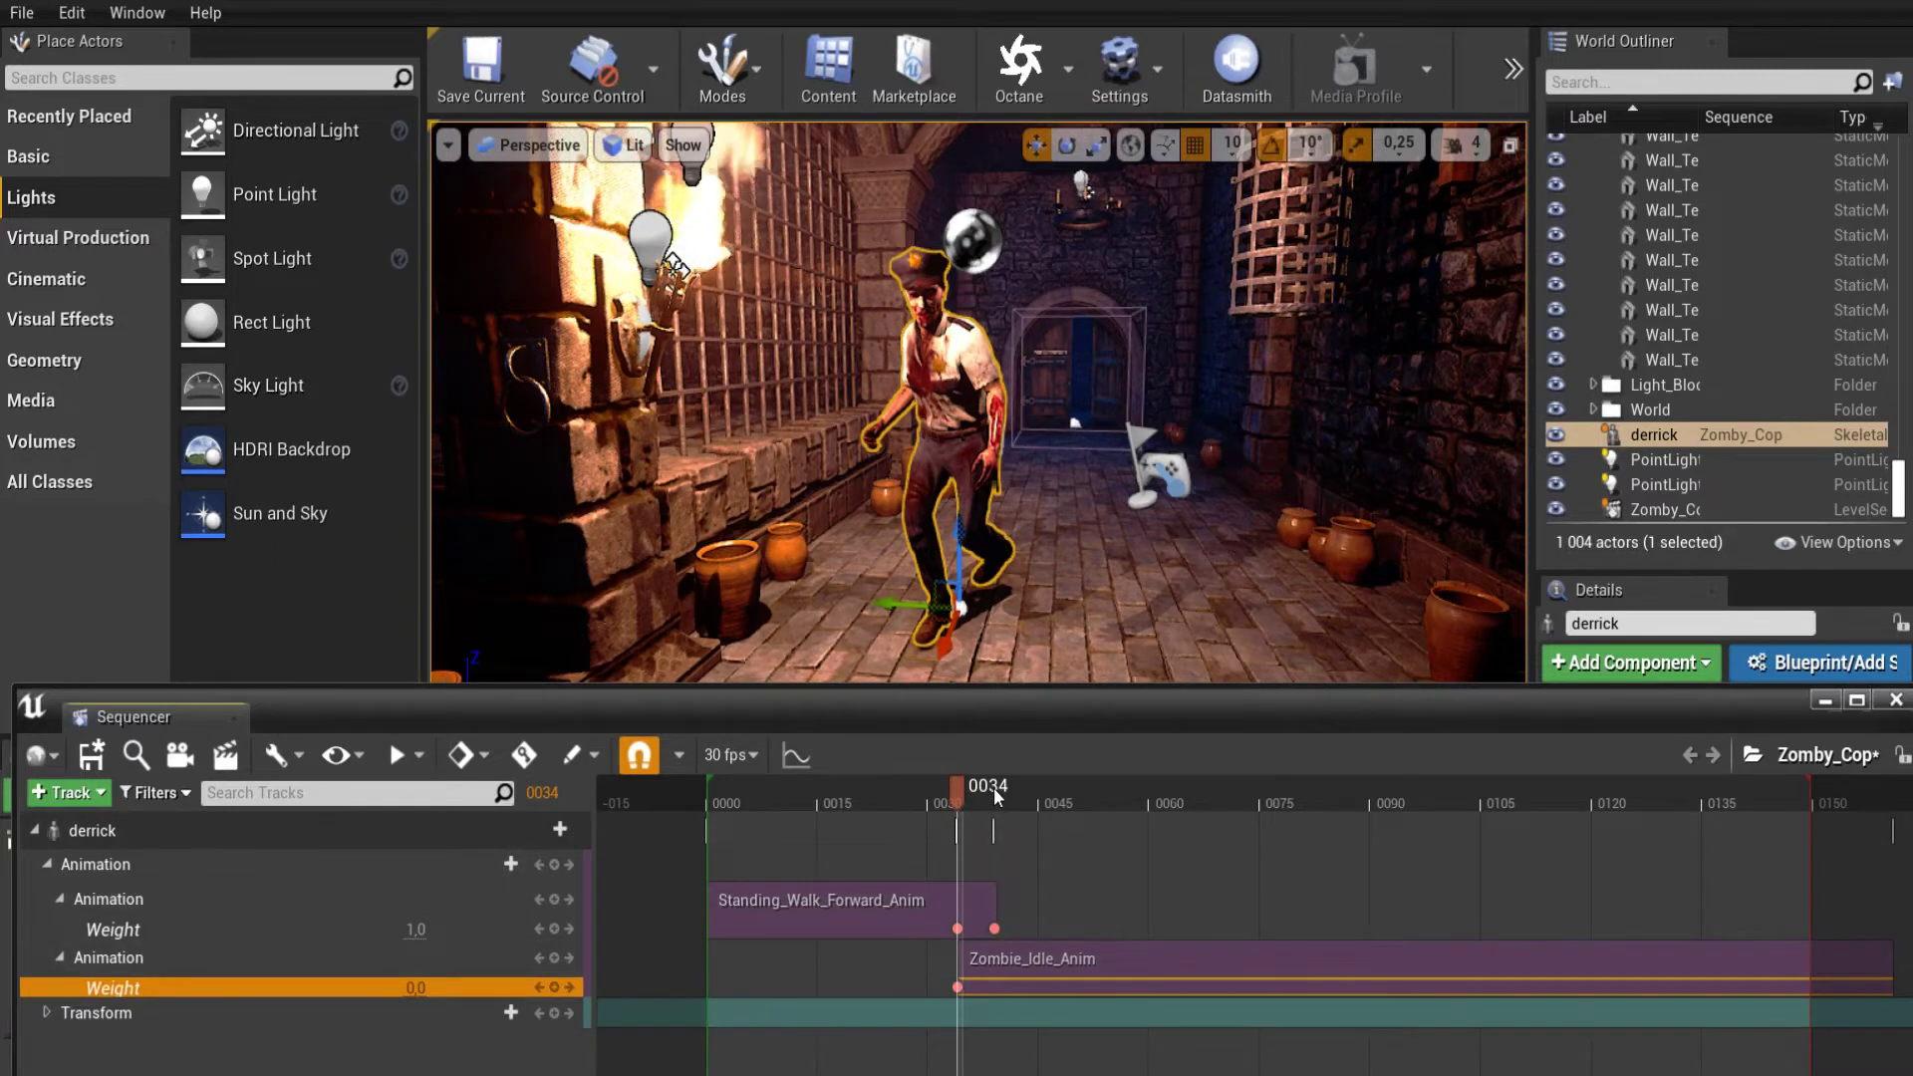
click(994, 787)
drag(988, 784, 996, 785)
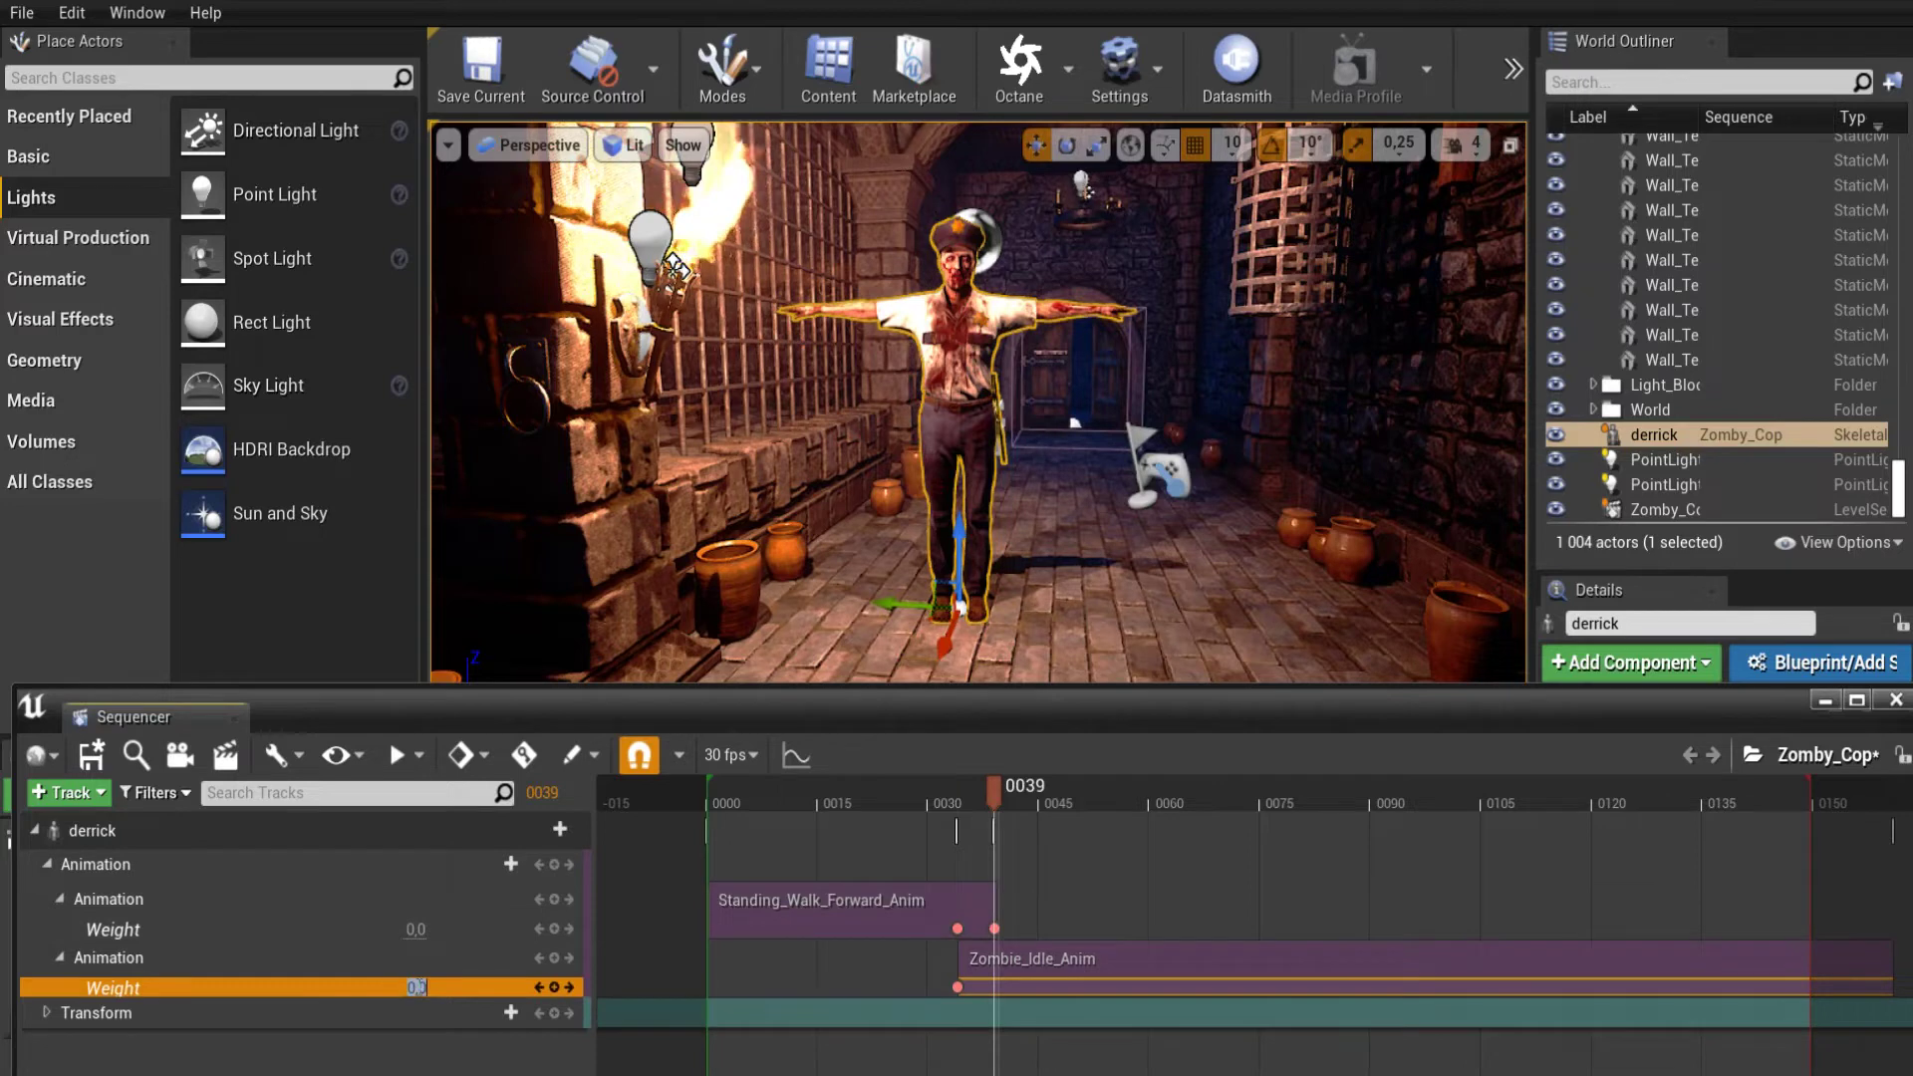
text(1)
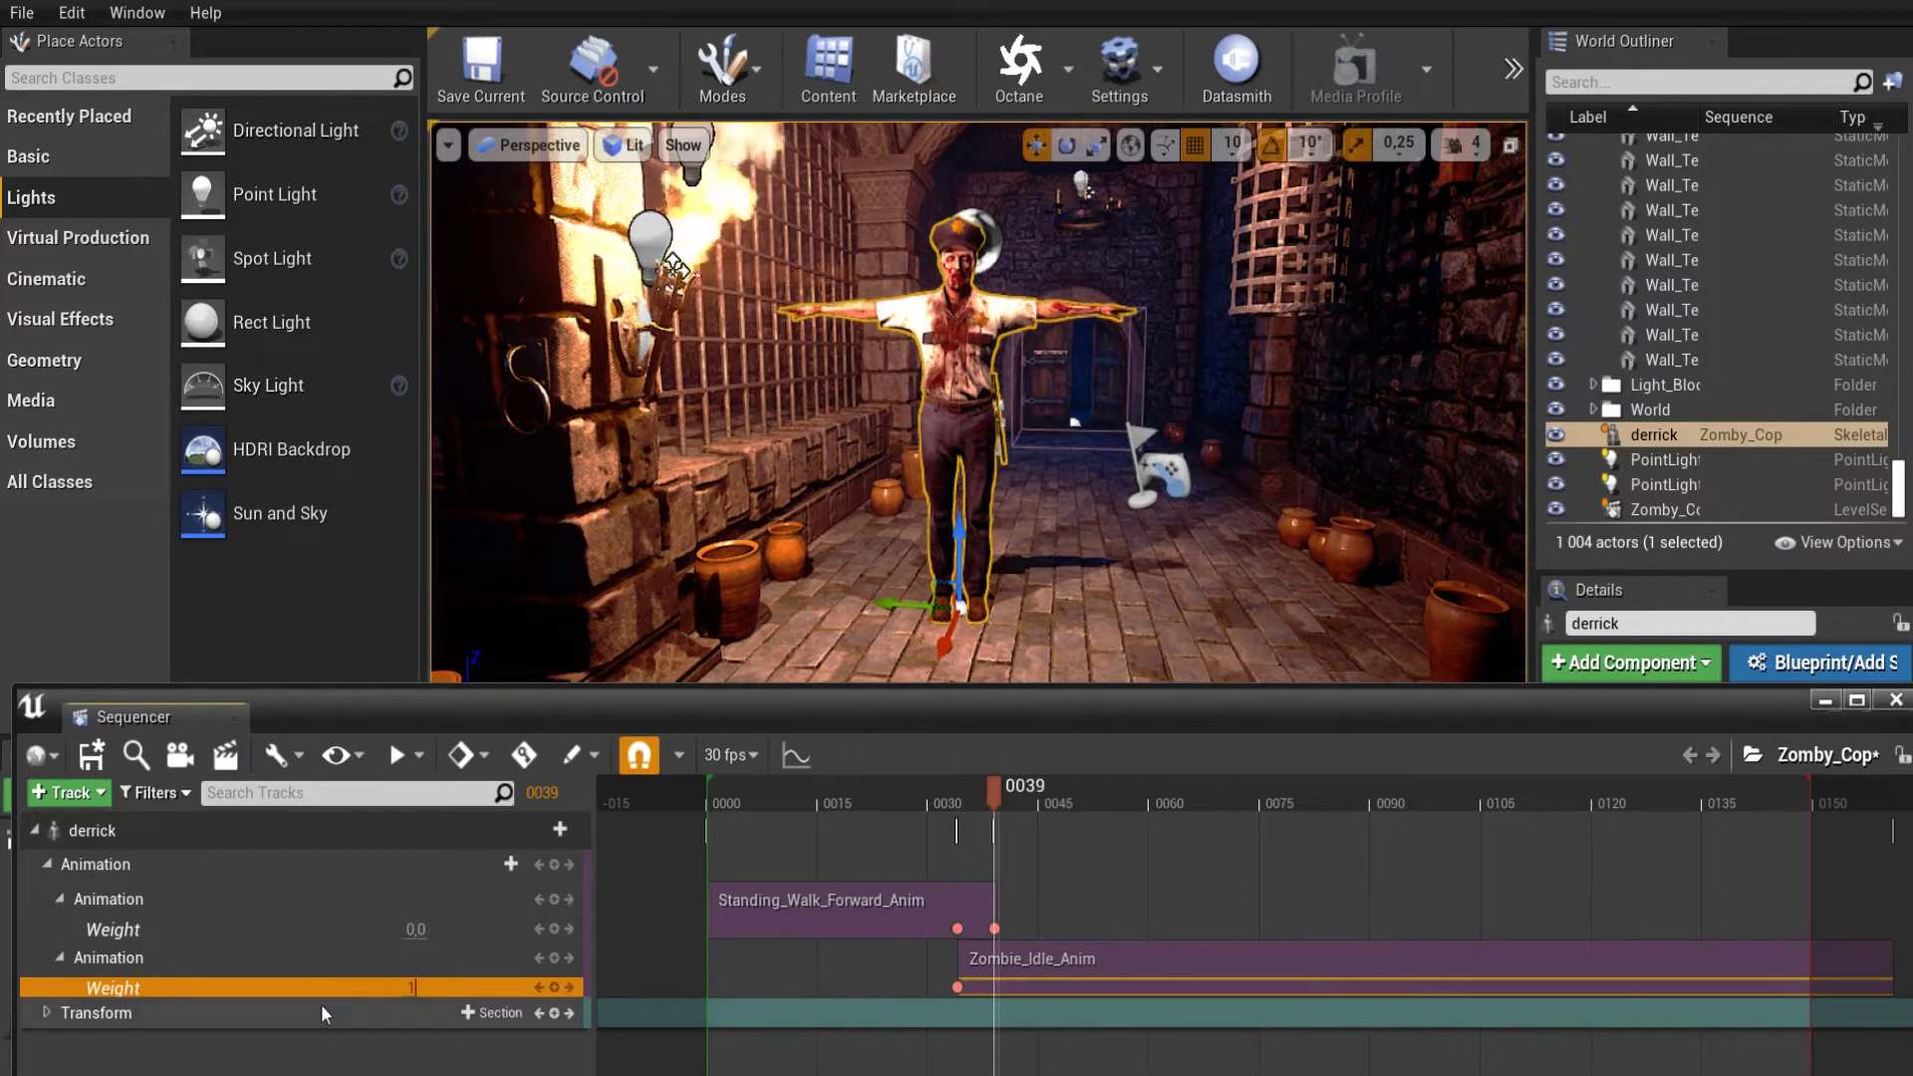
key(Return)
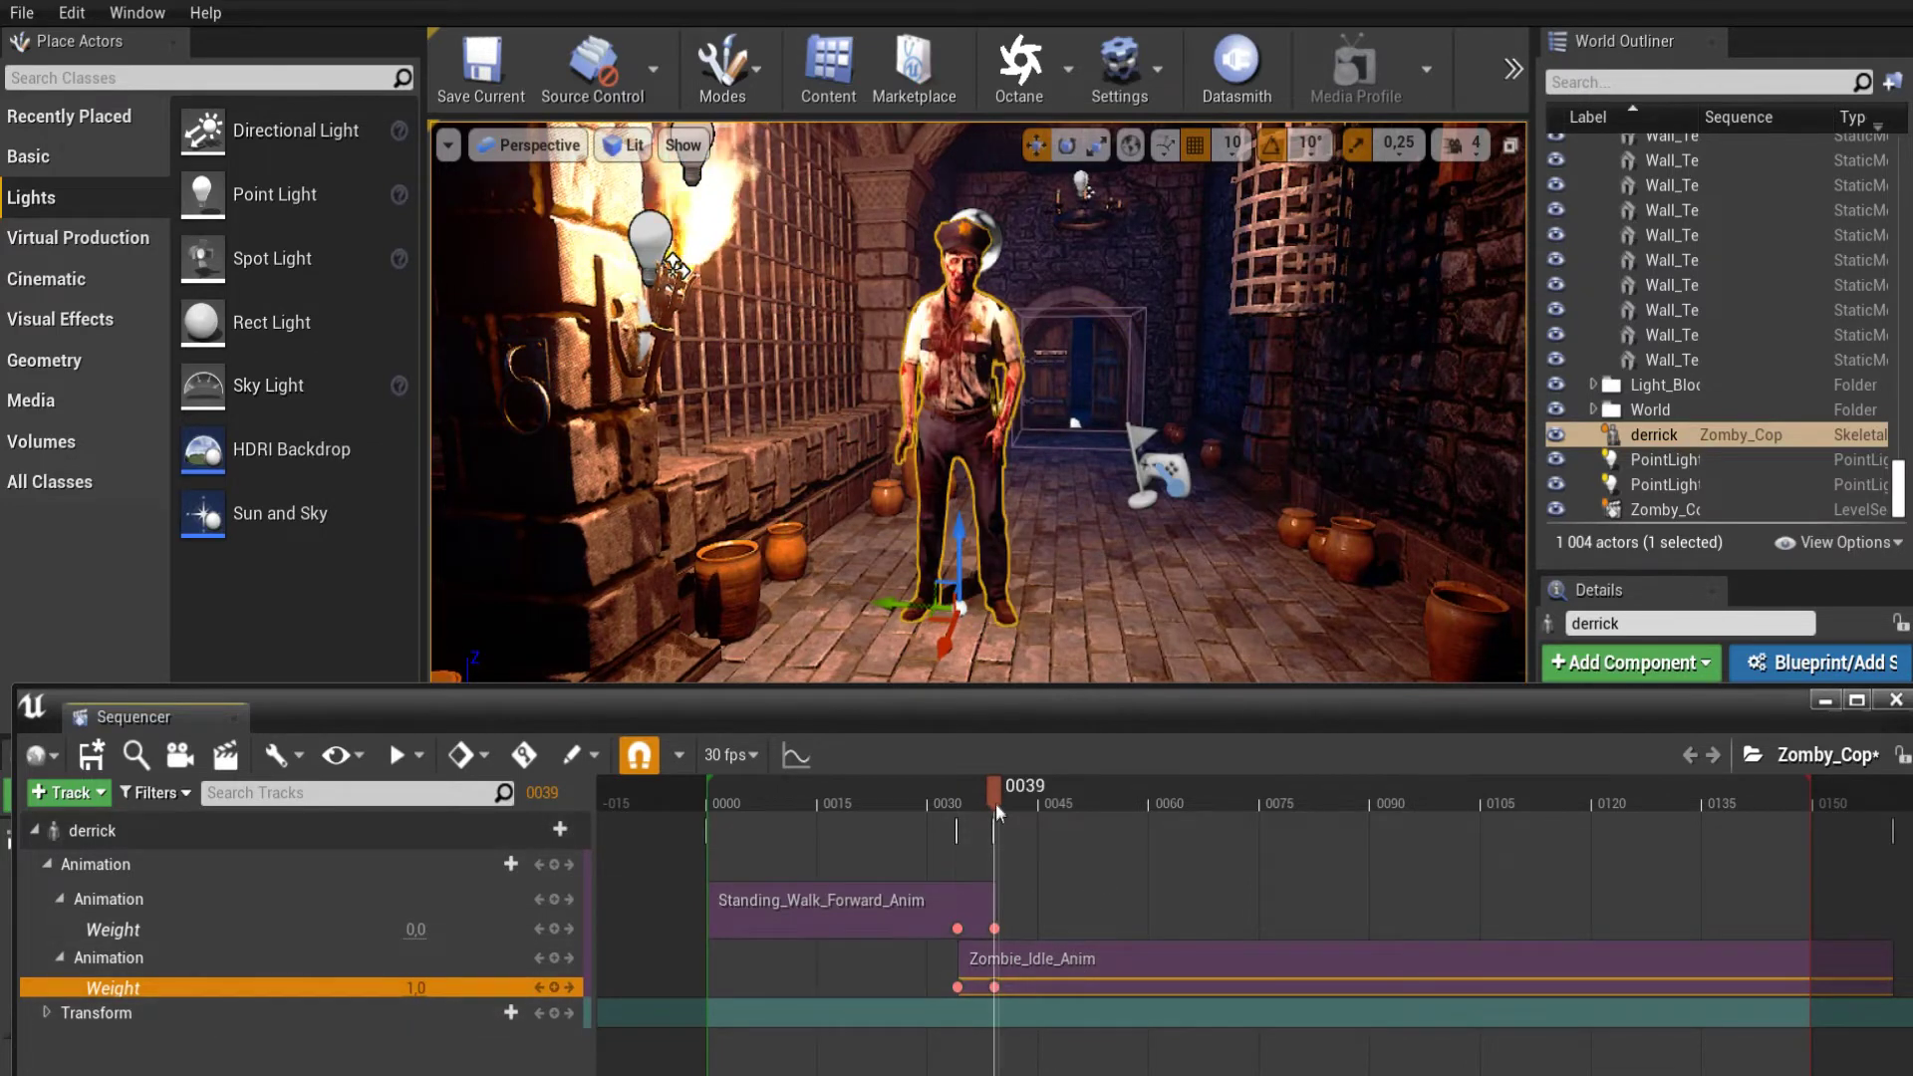
Scrub back to the sequence start to preview the walk blending into the idle.
drag(992, 789, 951, 797)
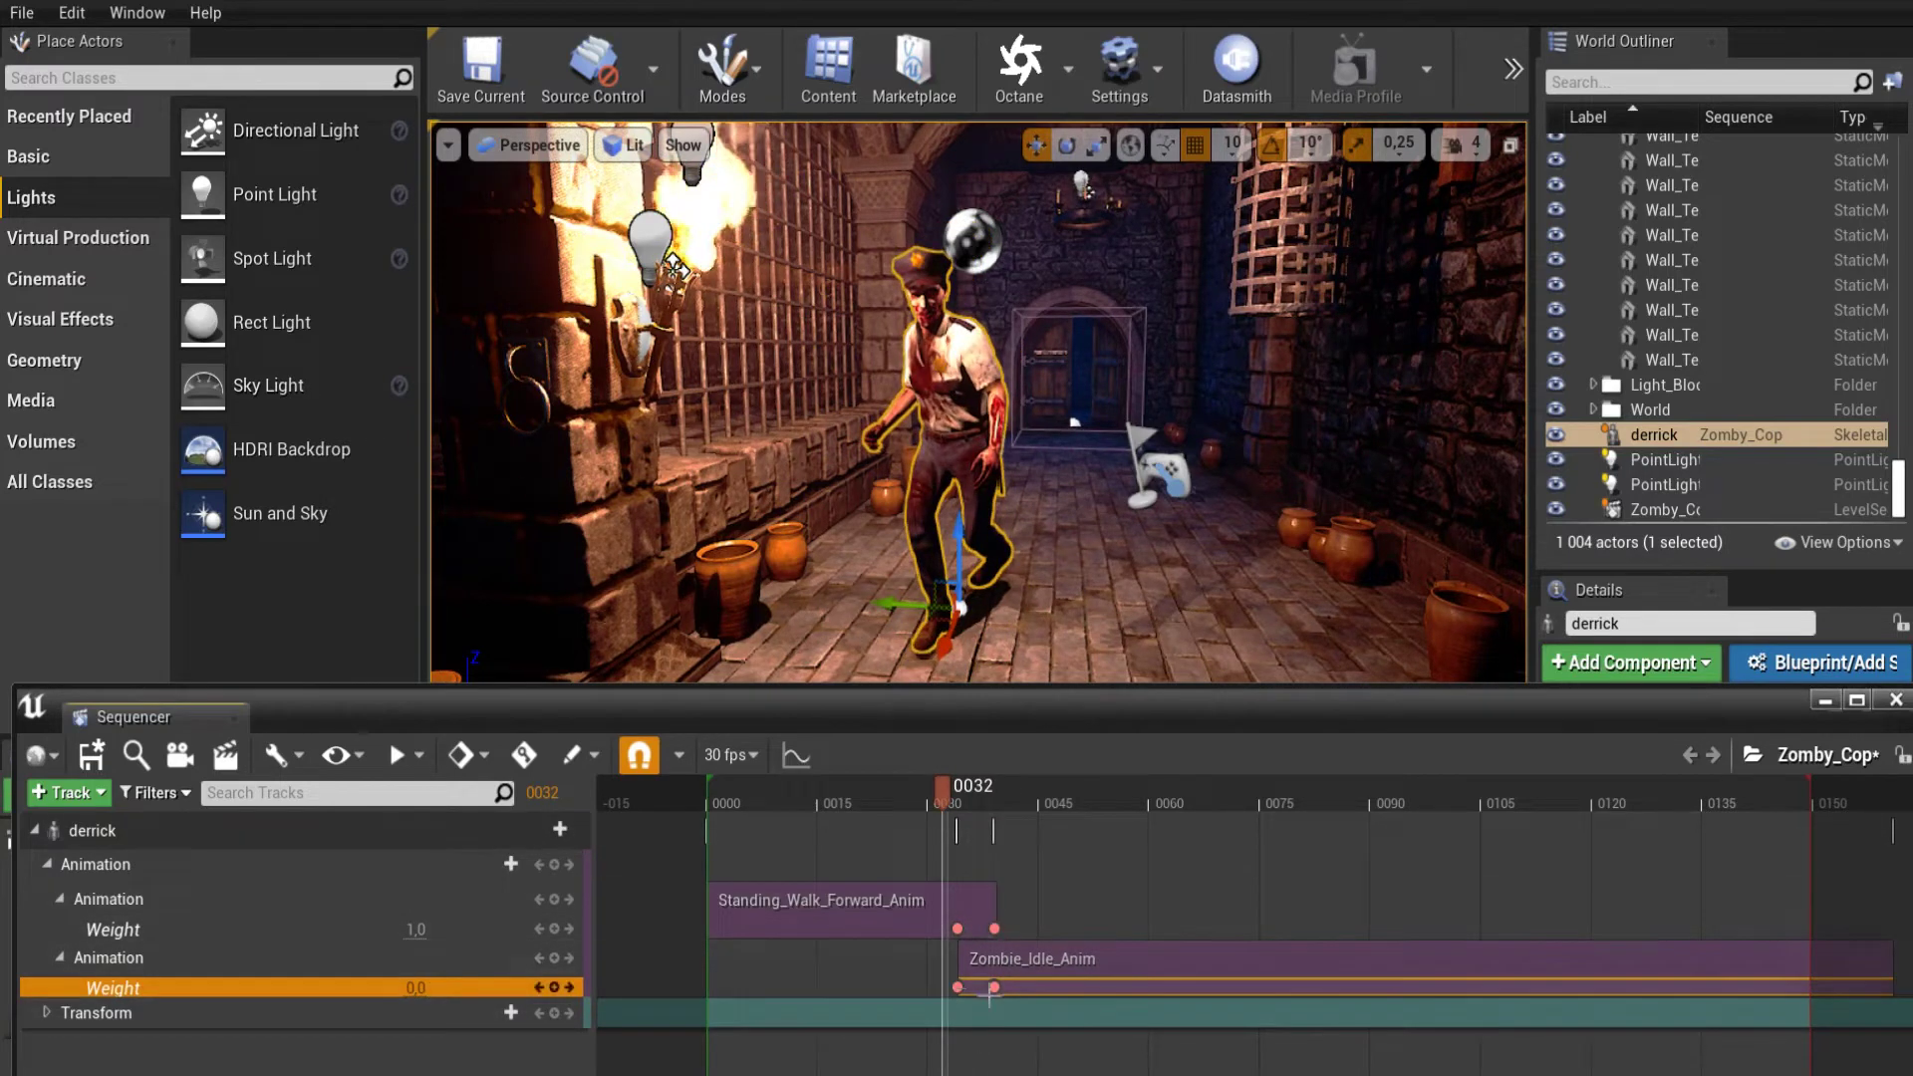
mouse_move(941, 791)
mouse_down()
mouse_move(725, 791)
mouse_move(1418, 780)
mouse_move(786, 785)
mouse_move(787, 811)
mouse_up()
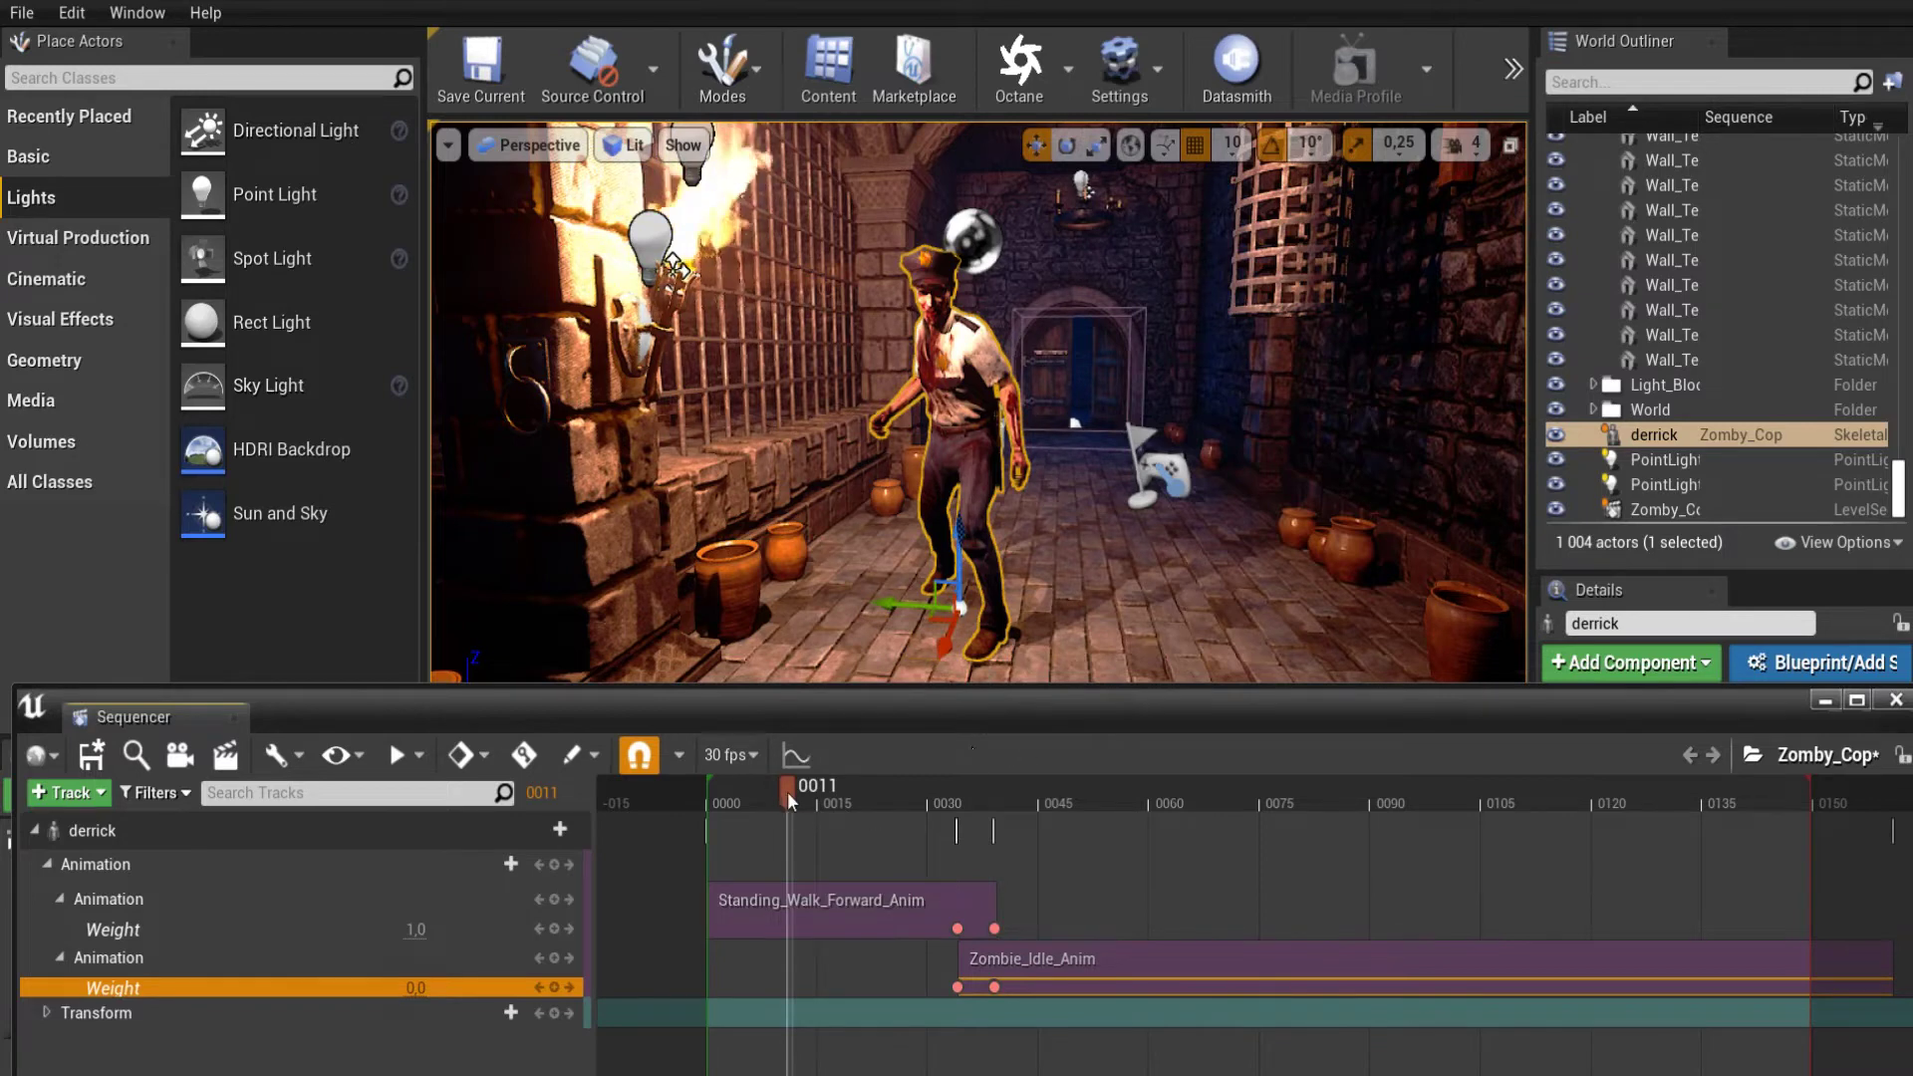
drag(787, 791, 668, 787)
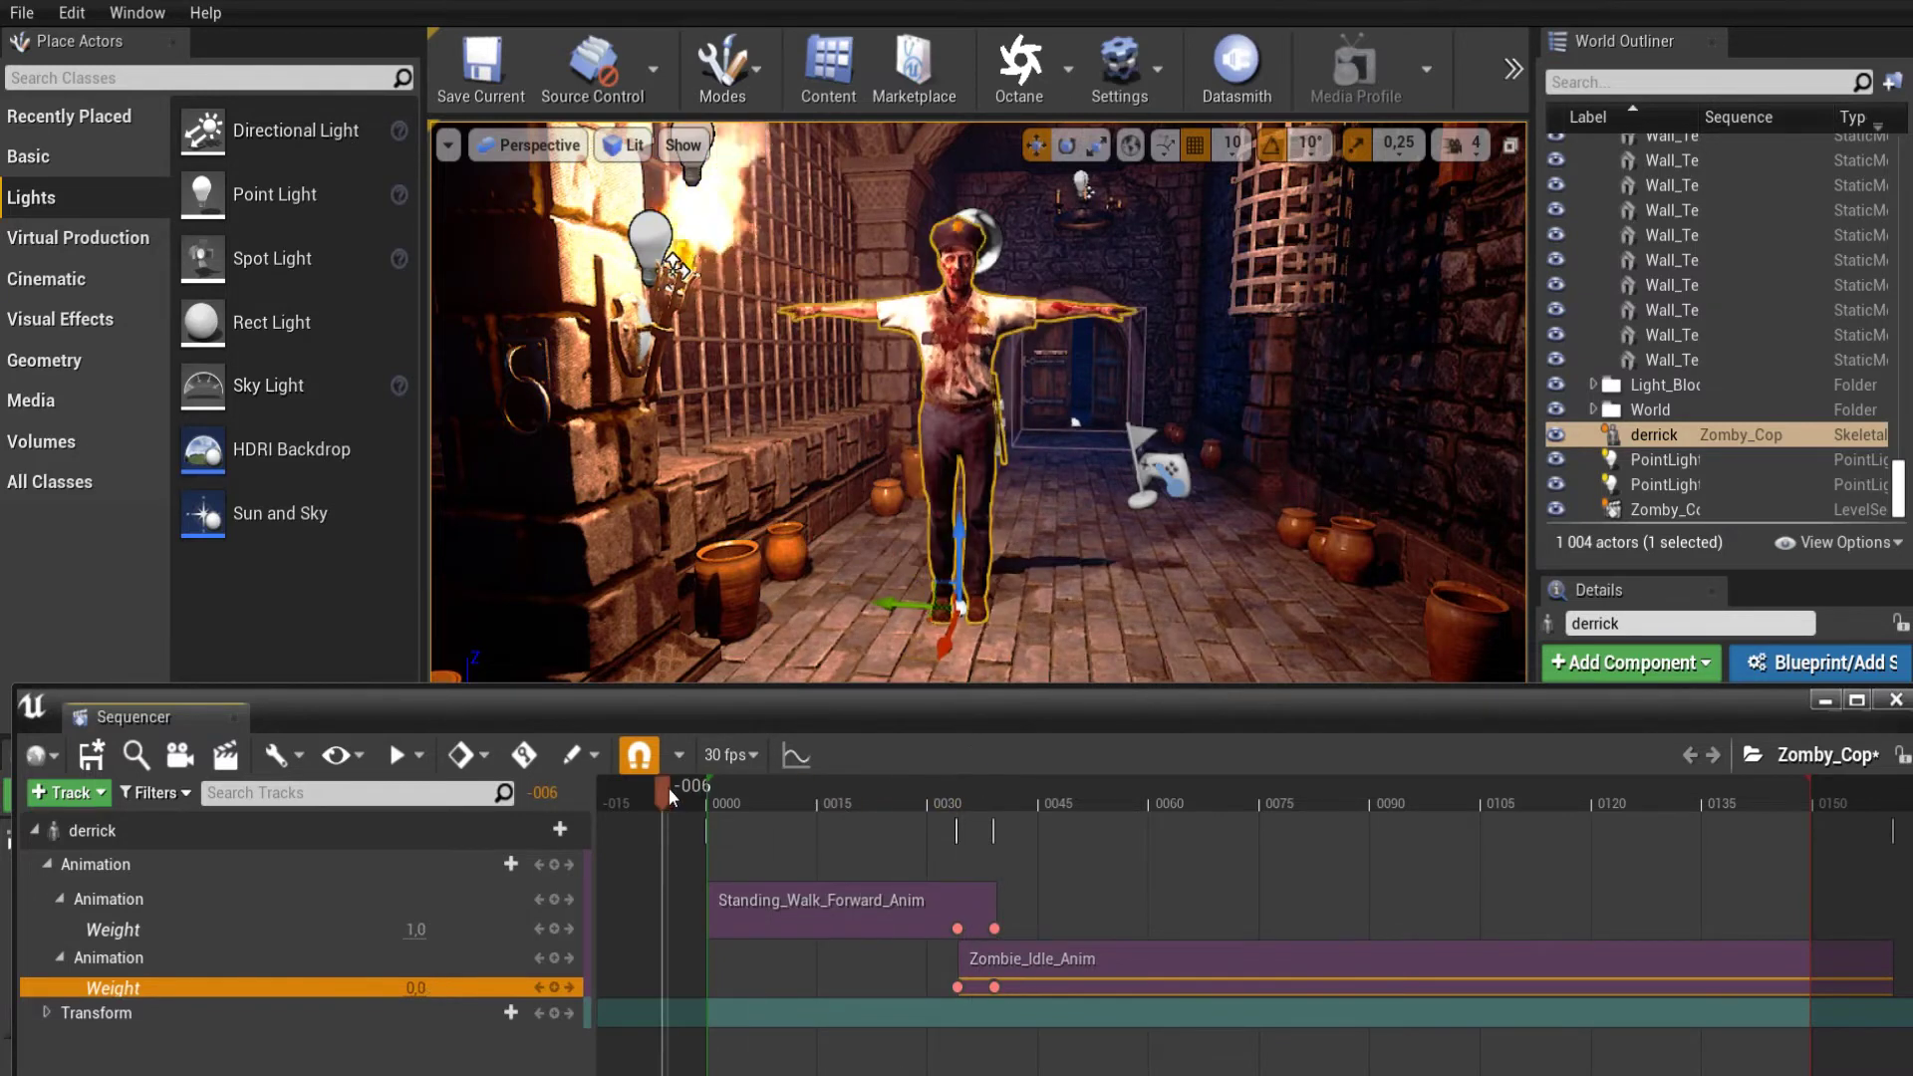
mouse_move(669, 794)
mouse_down()
mouse_move(792, 803)
mouse_move(711, 803)
mouse_up()
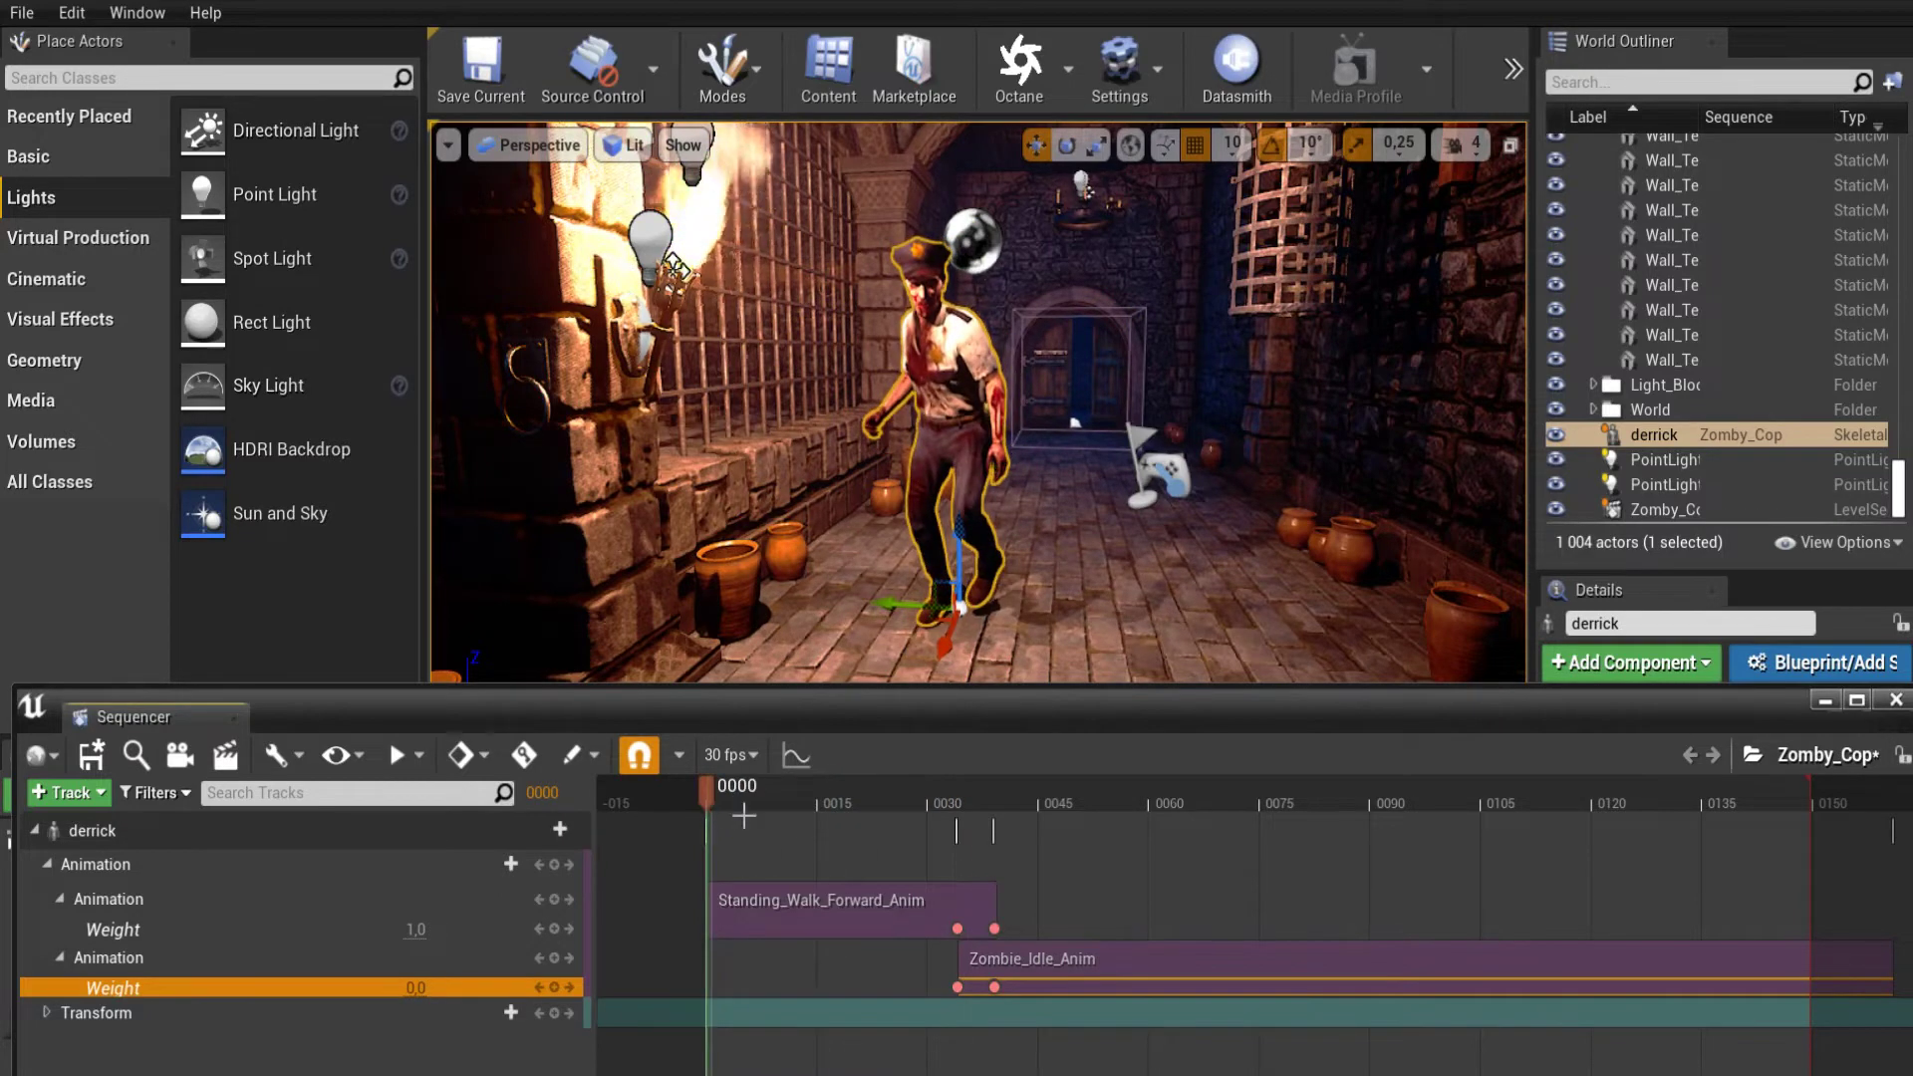
Expand derrick's Transform Location and key X, Y and Z at frame 0.
click(46, 1012)
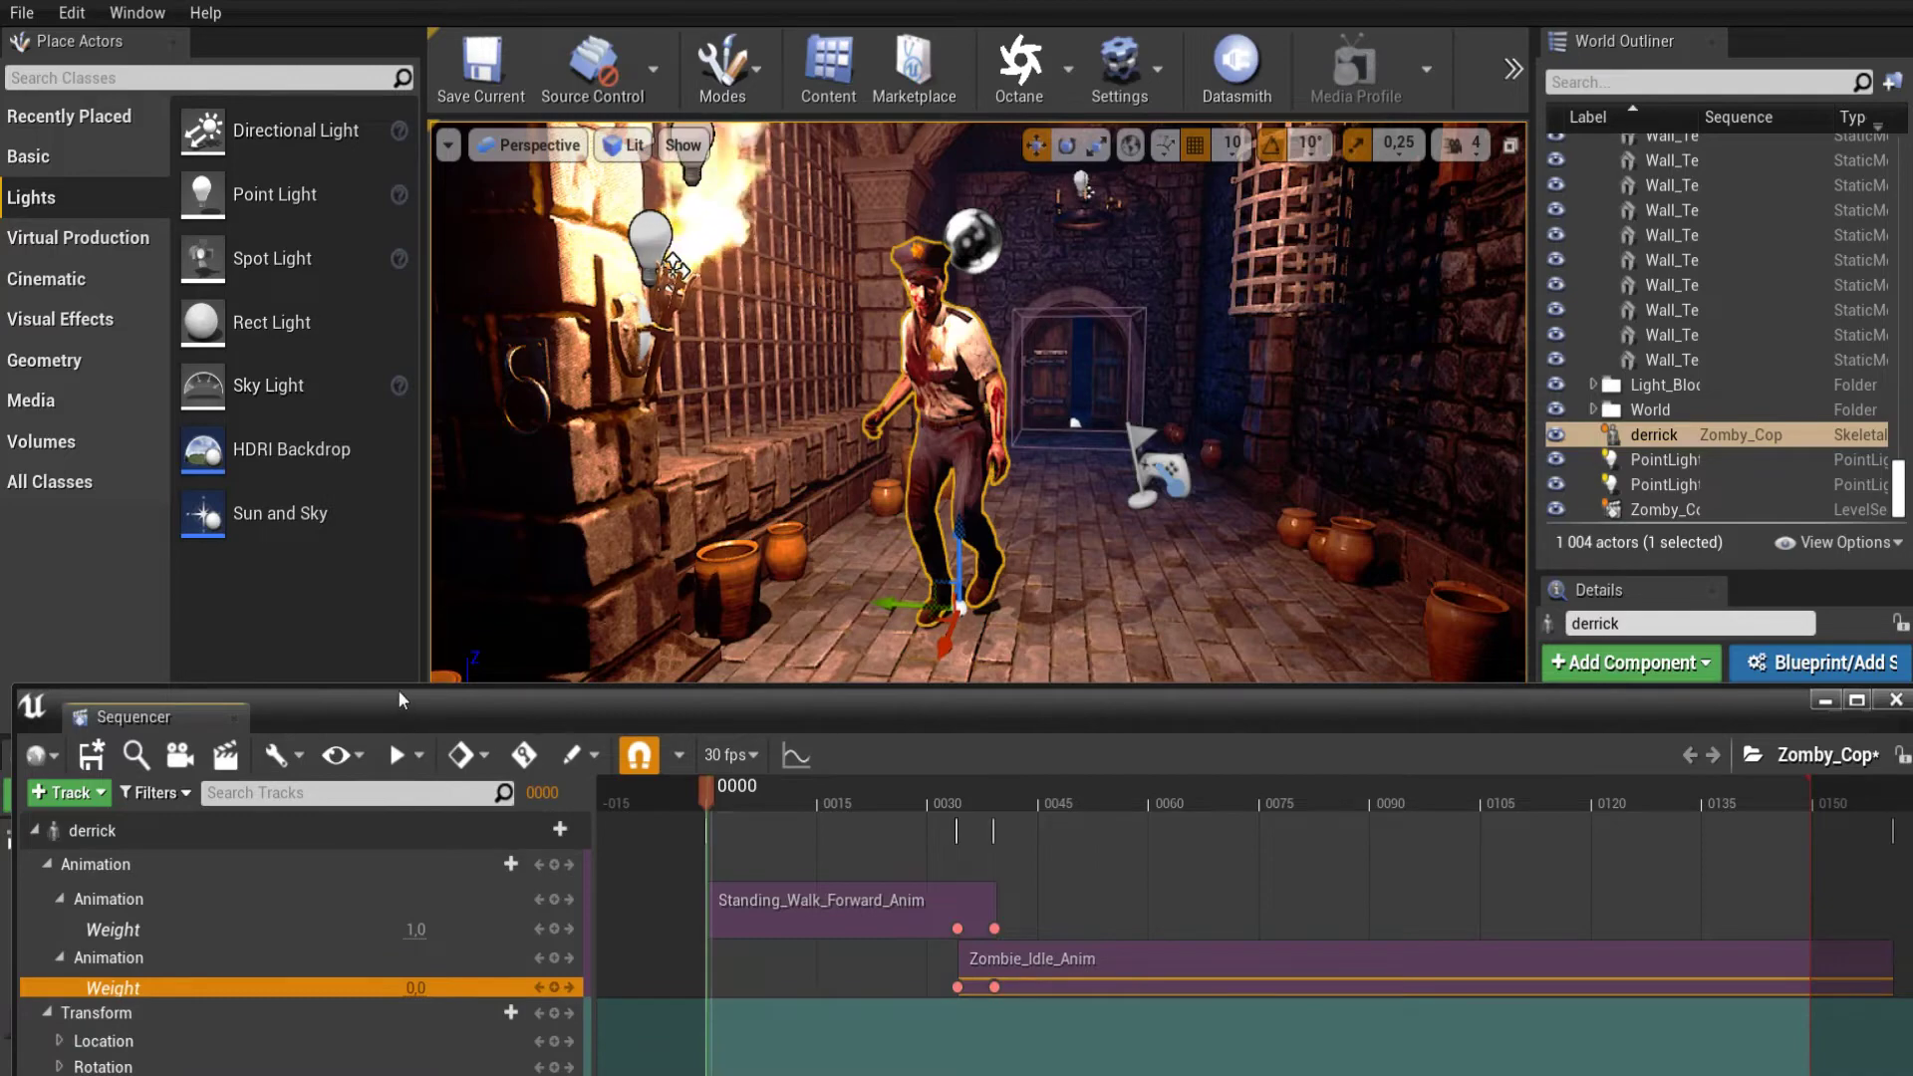
drag(399, 688, 408, 598)
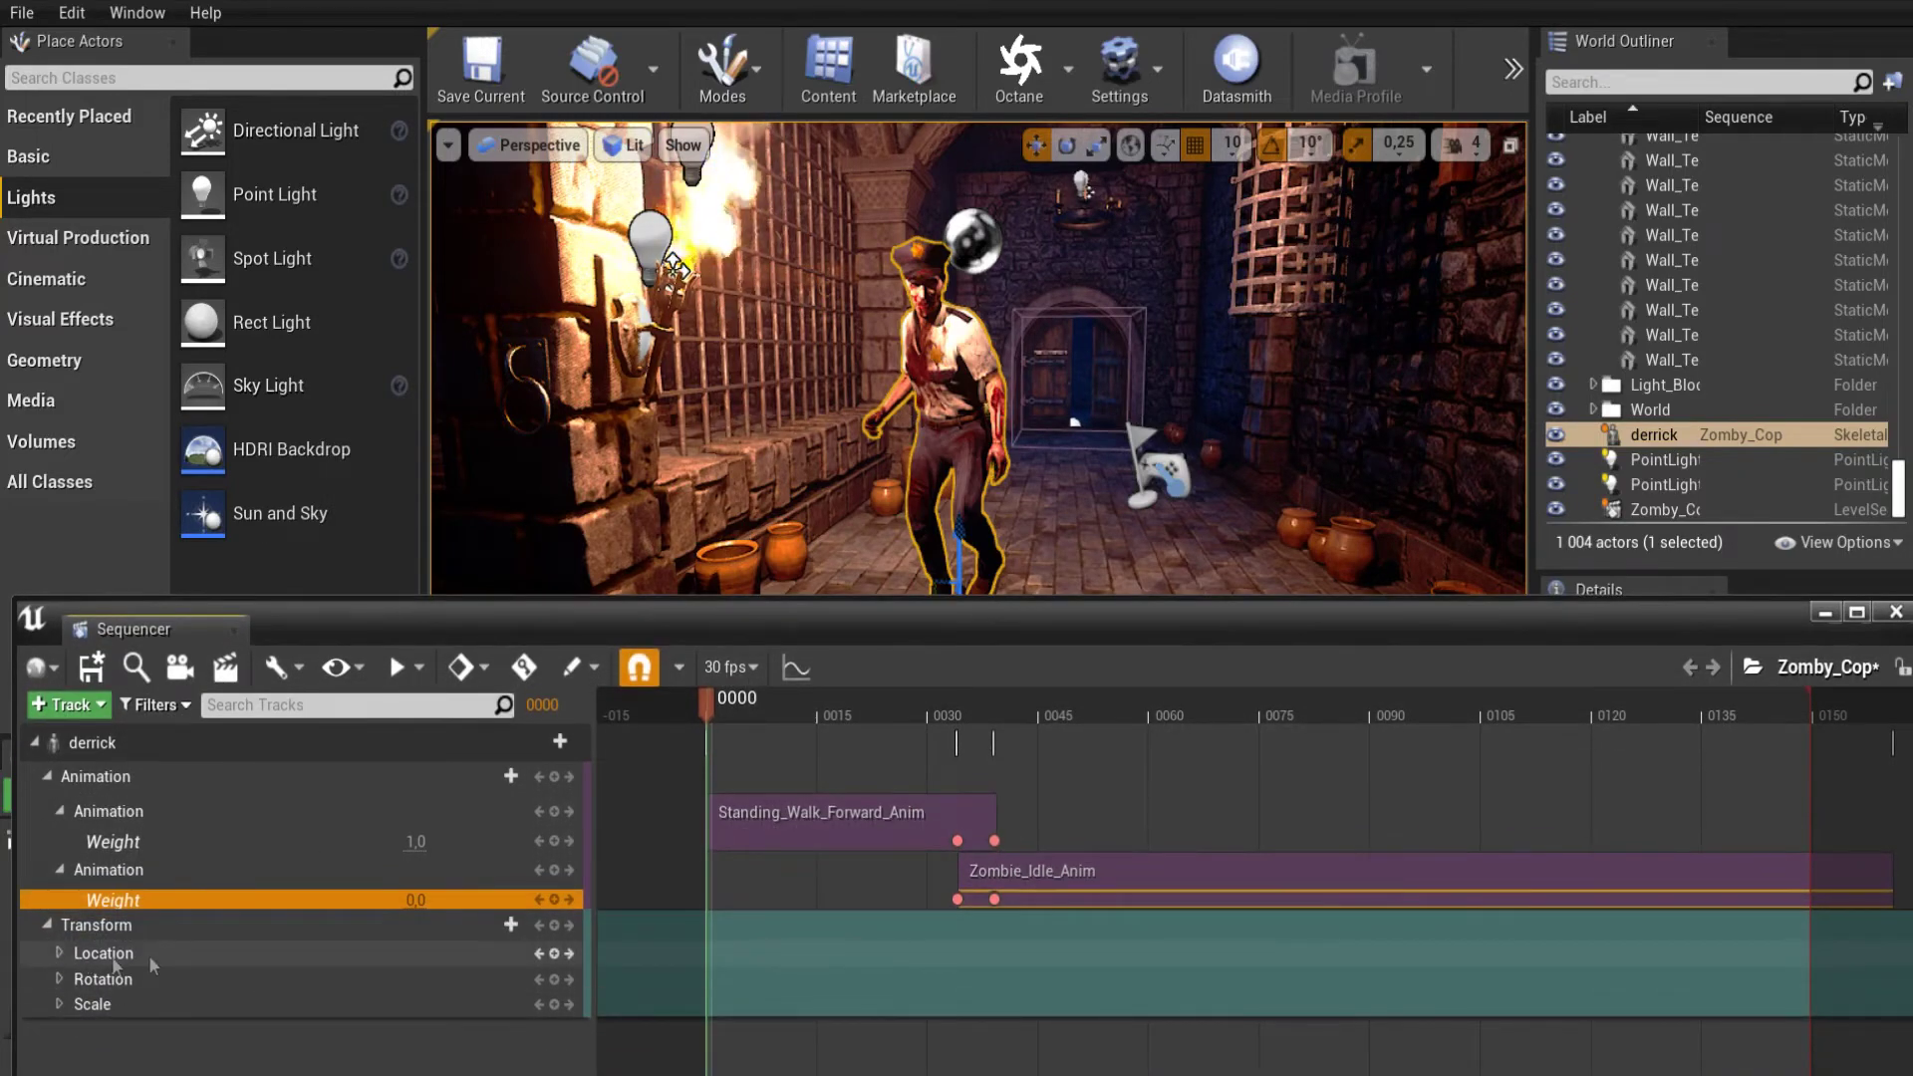
click(55, 952)
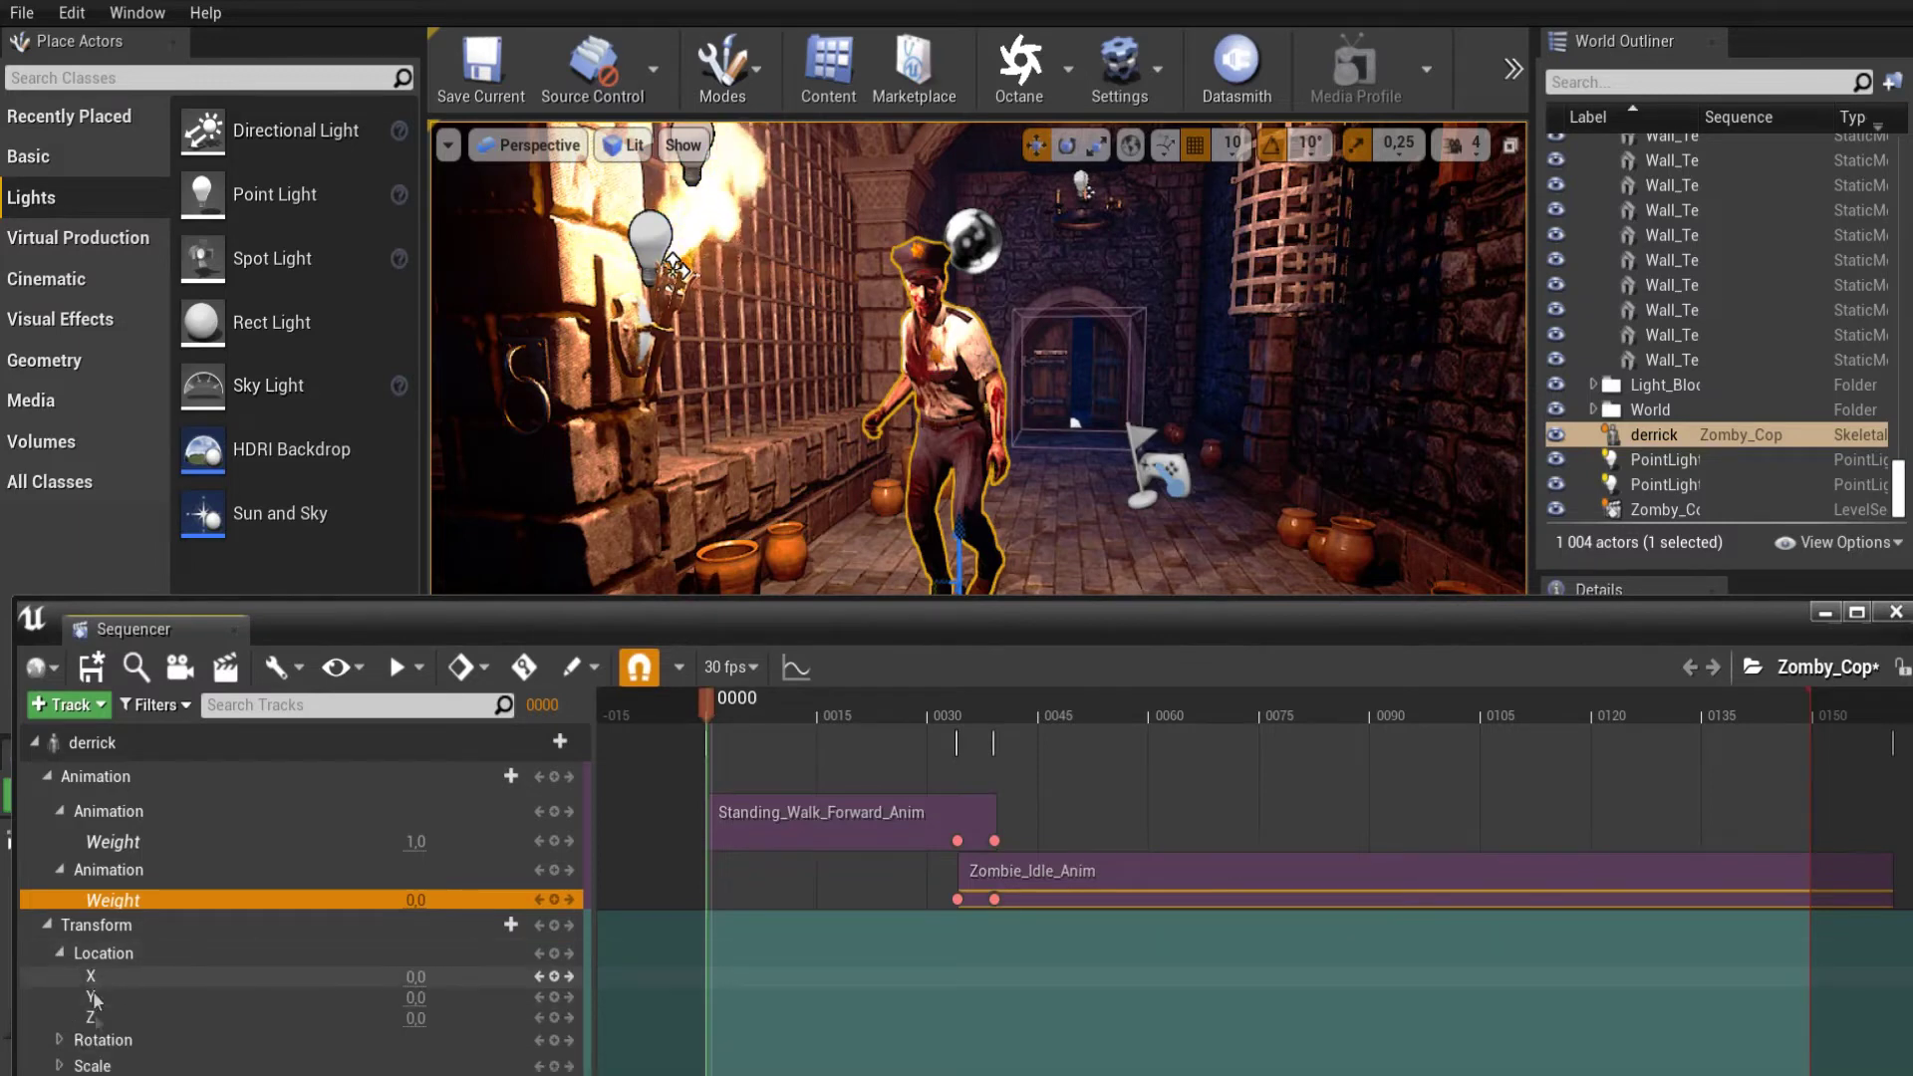
click(555, 976)
click(555, 997)
click(555, 1017)
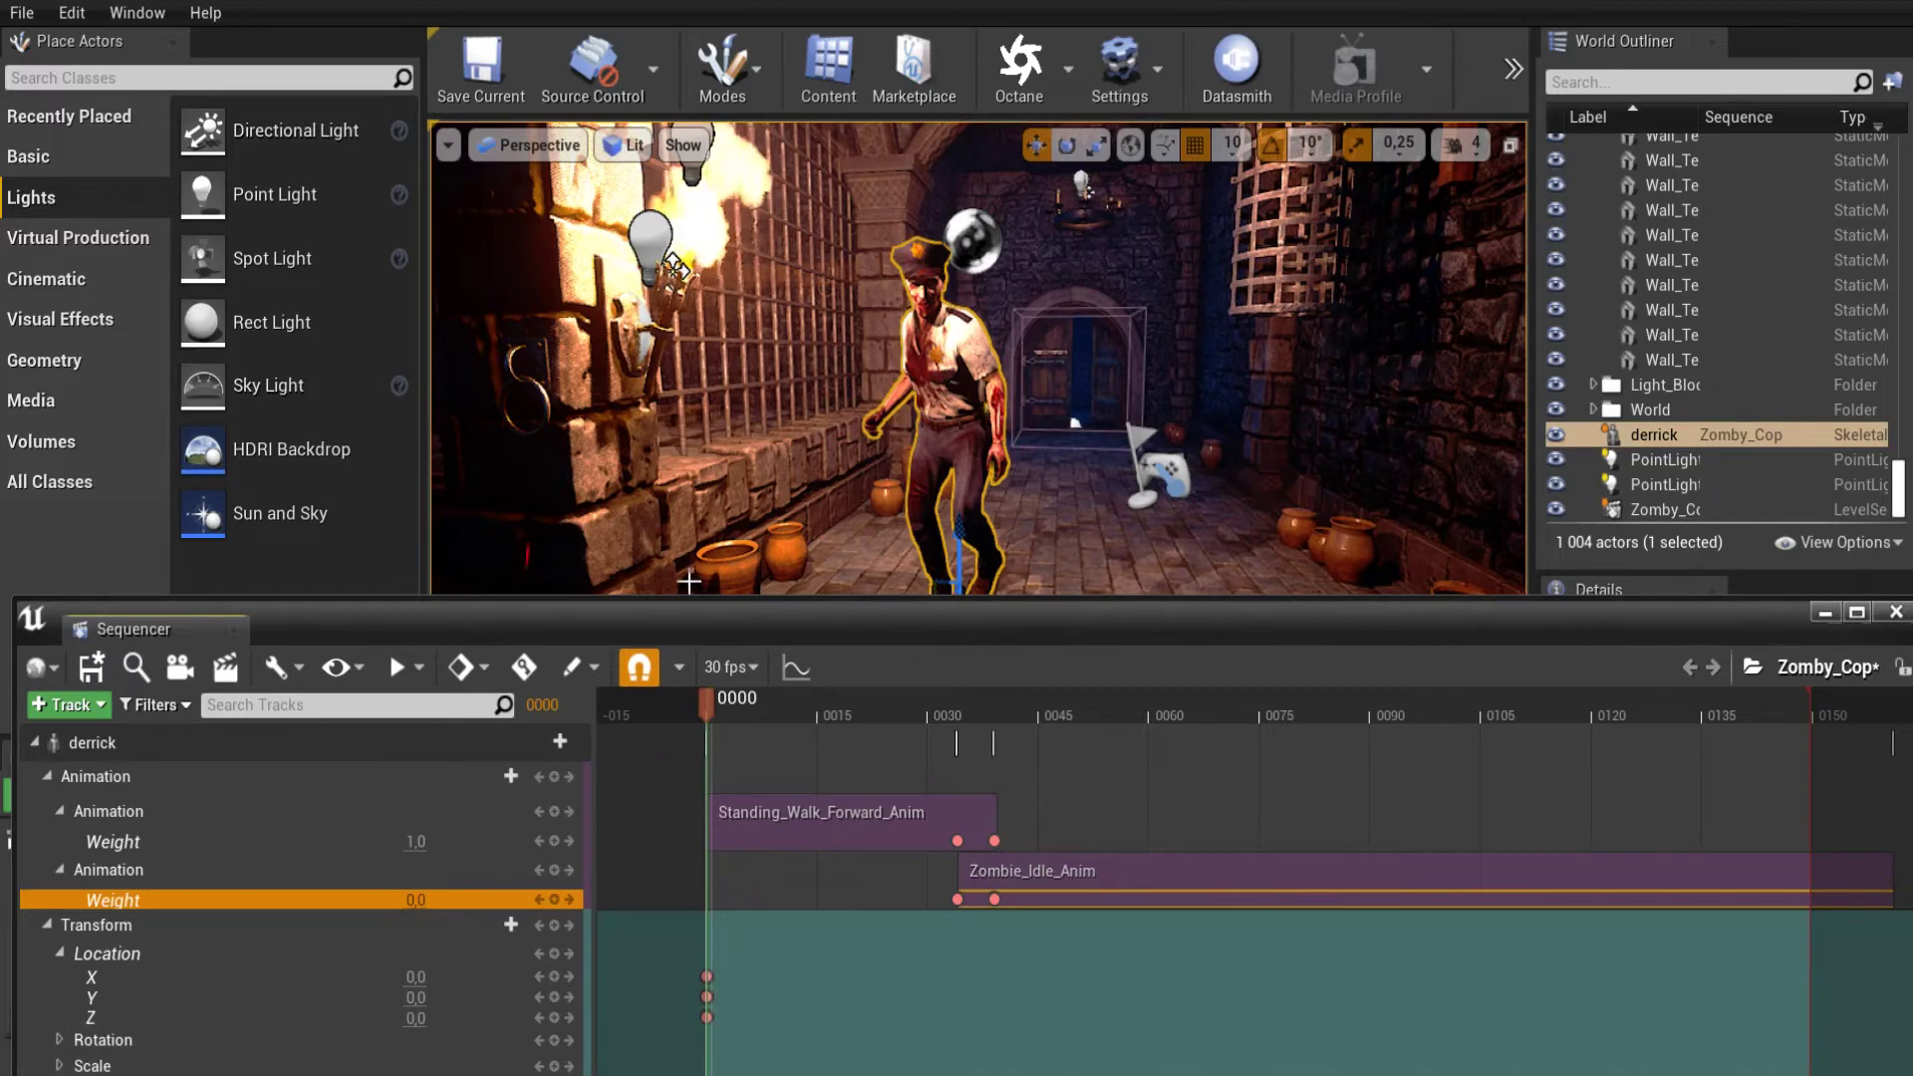
At frame 39, move derrick forward to X 50 and key X, Y and Z.
drag(772, 624, 775, 639)
drag(710, 719, 1001, 715)
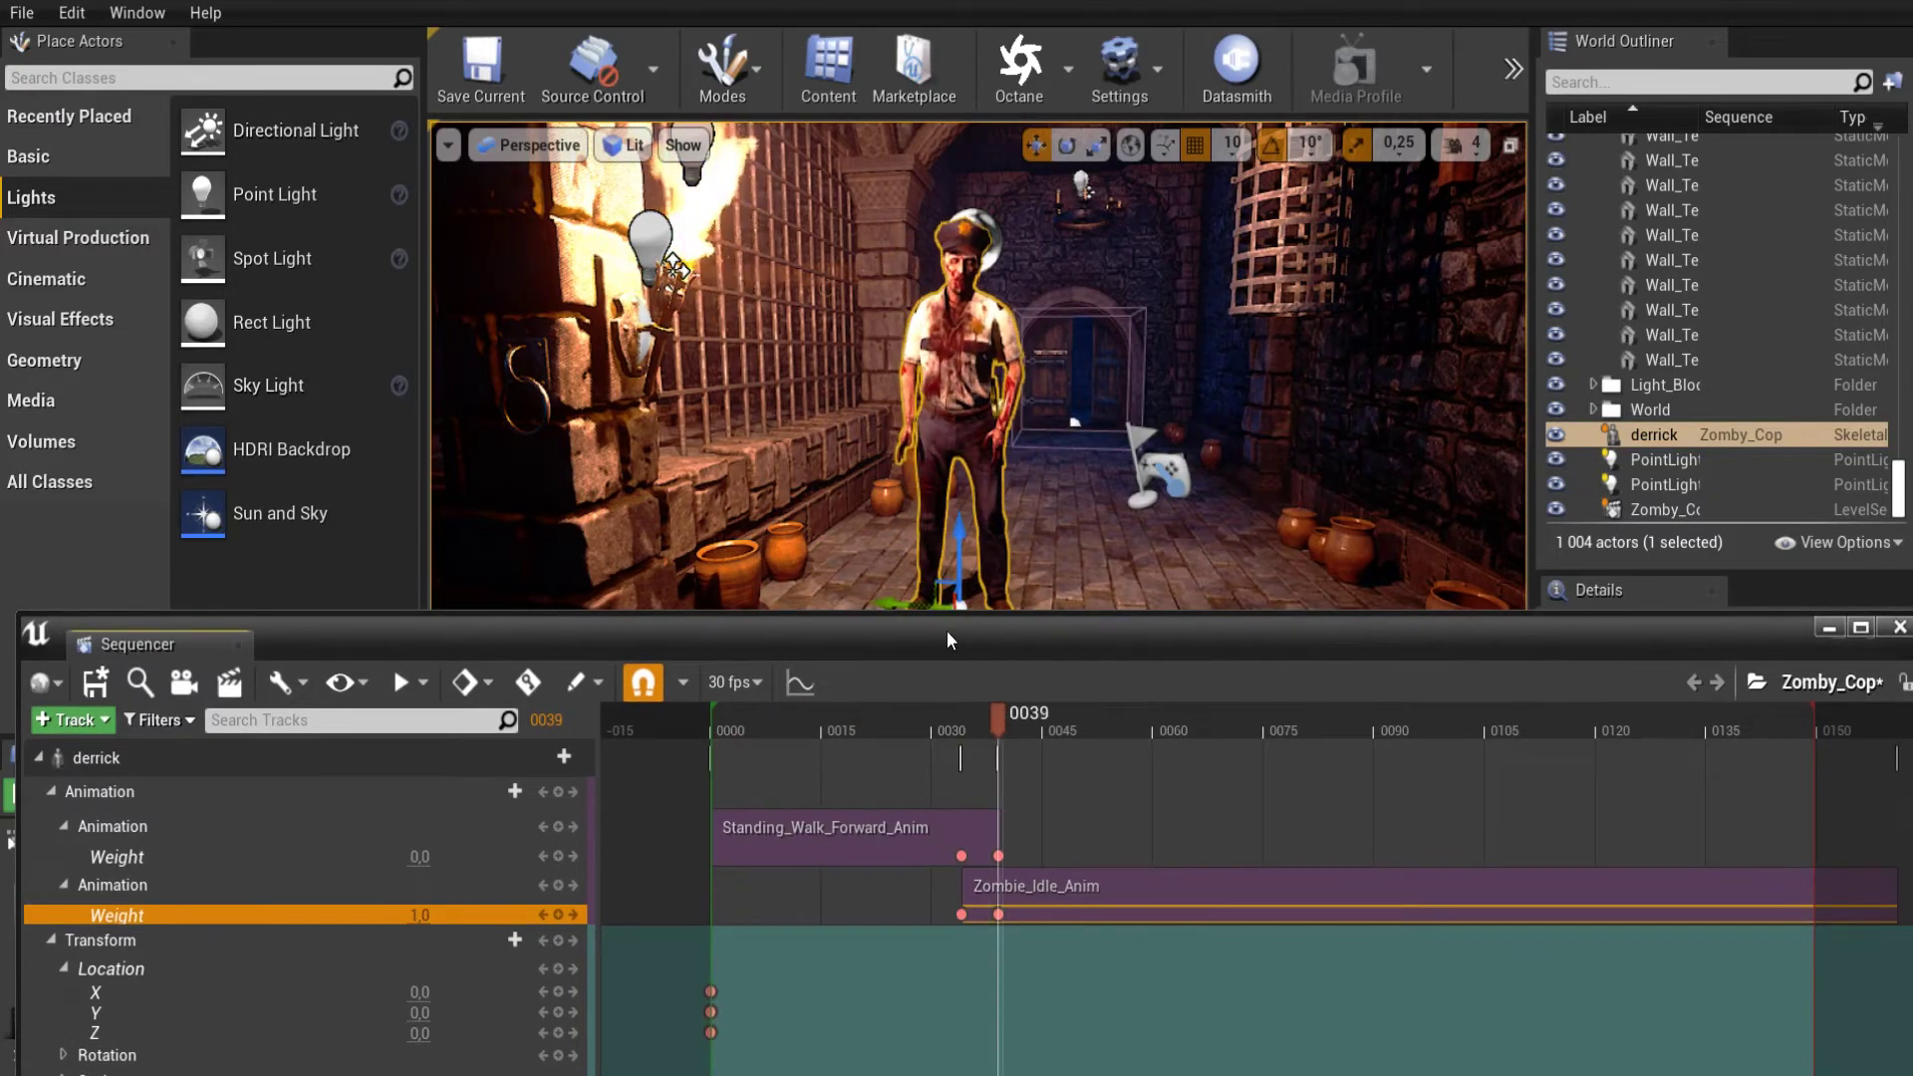
drag(946, 637, 948, 785)
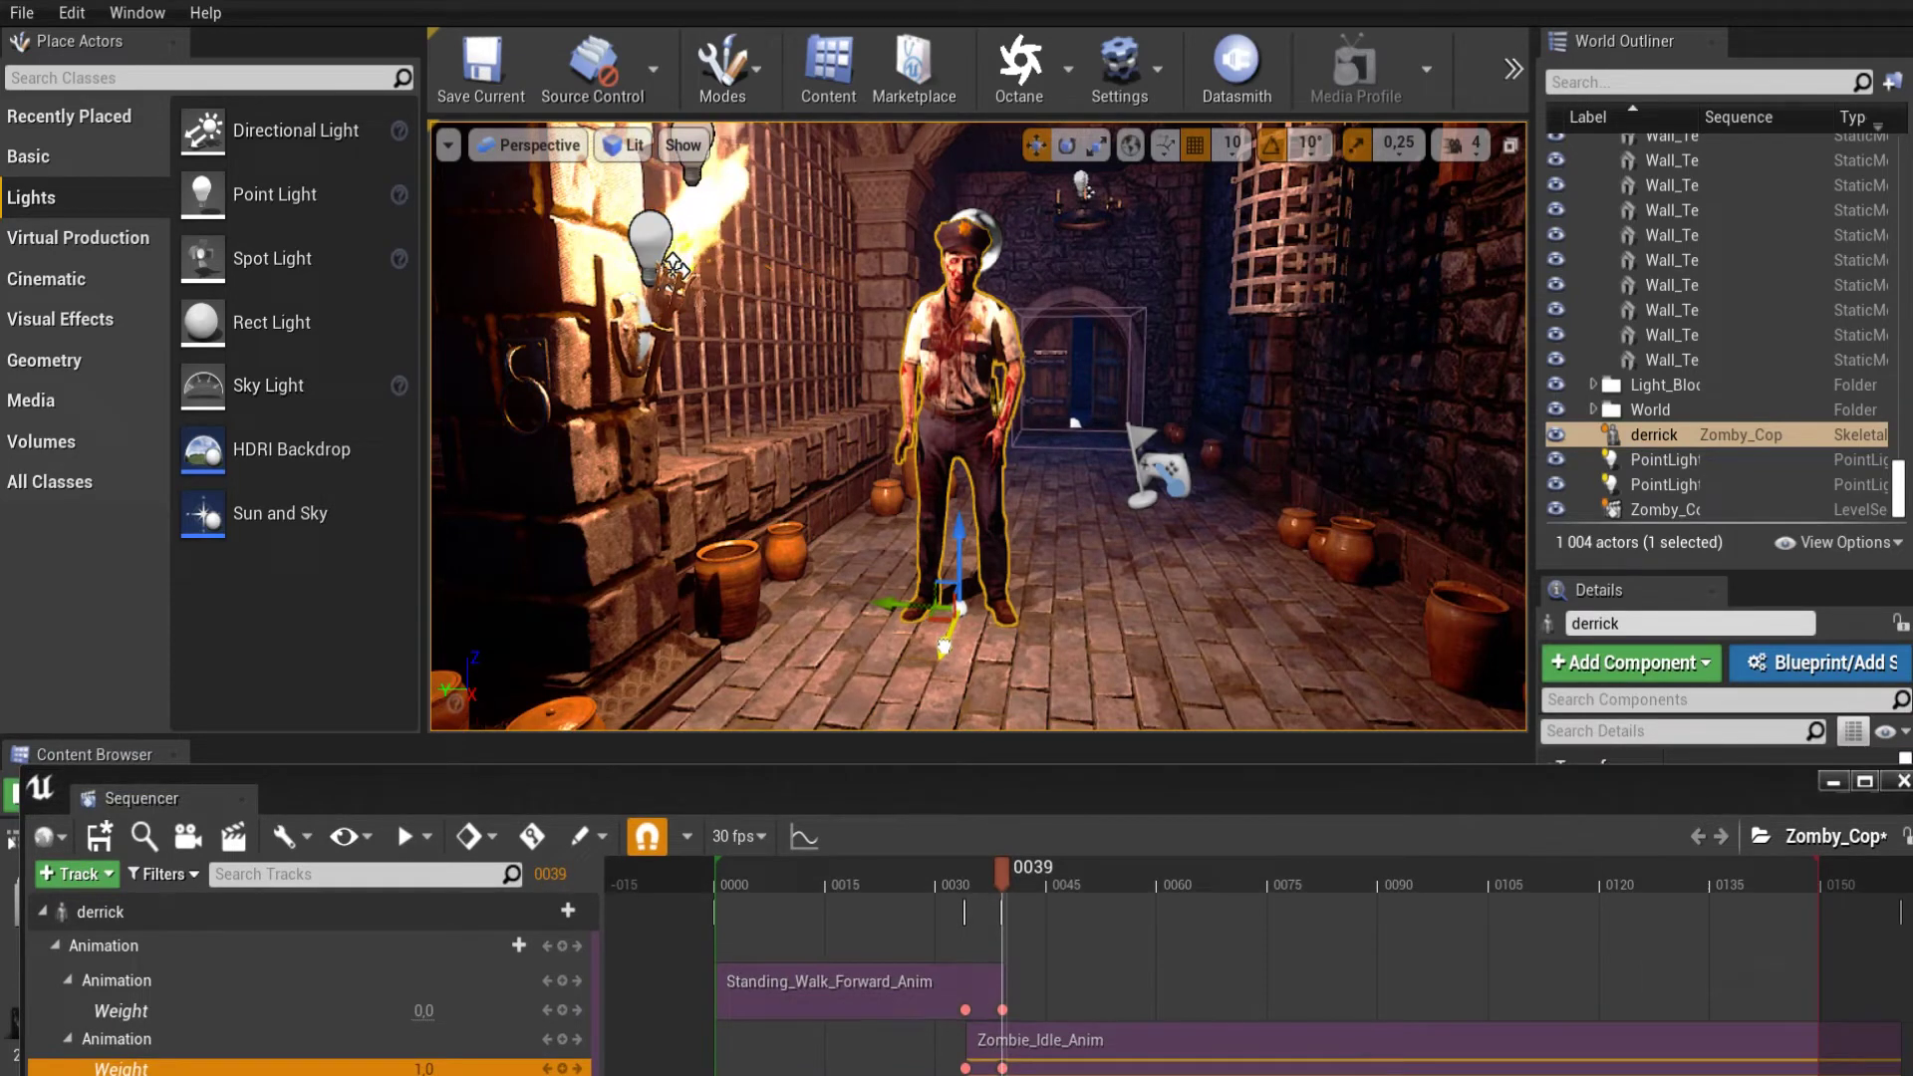
drag(944, 649, 927, 685)
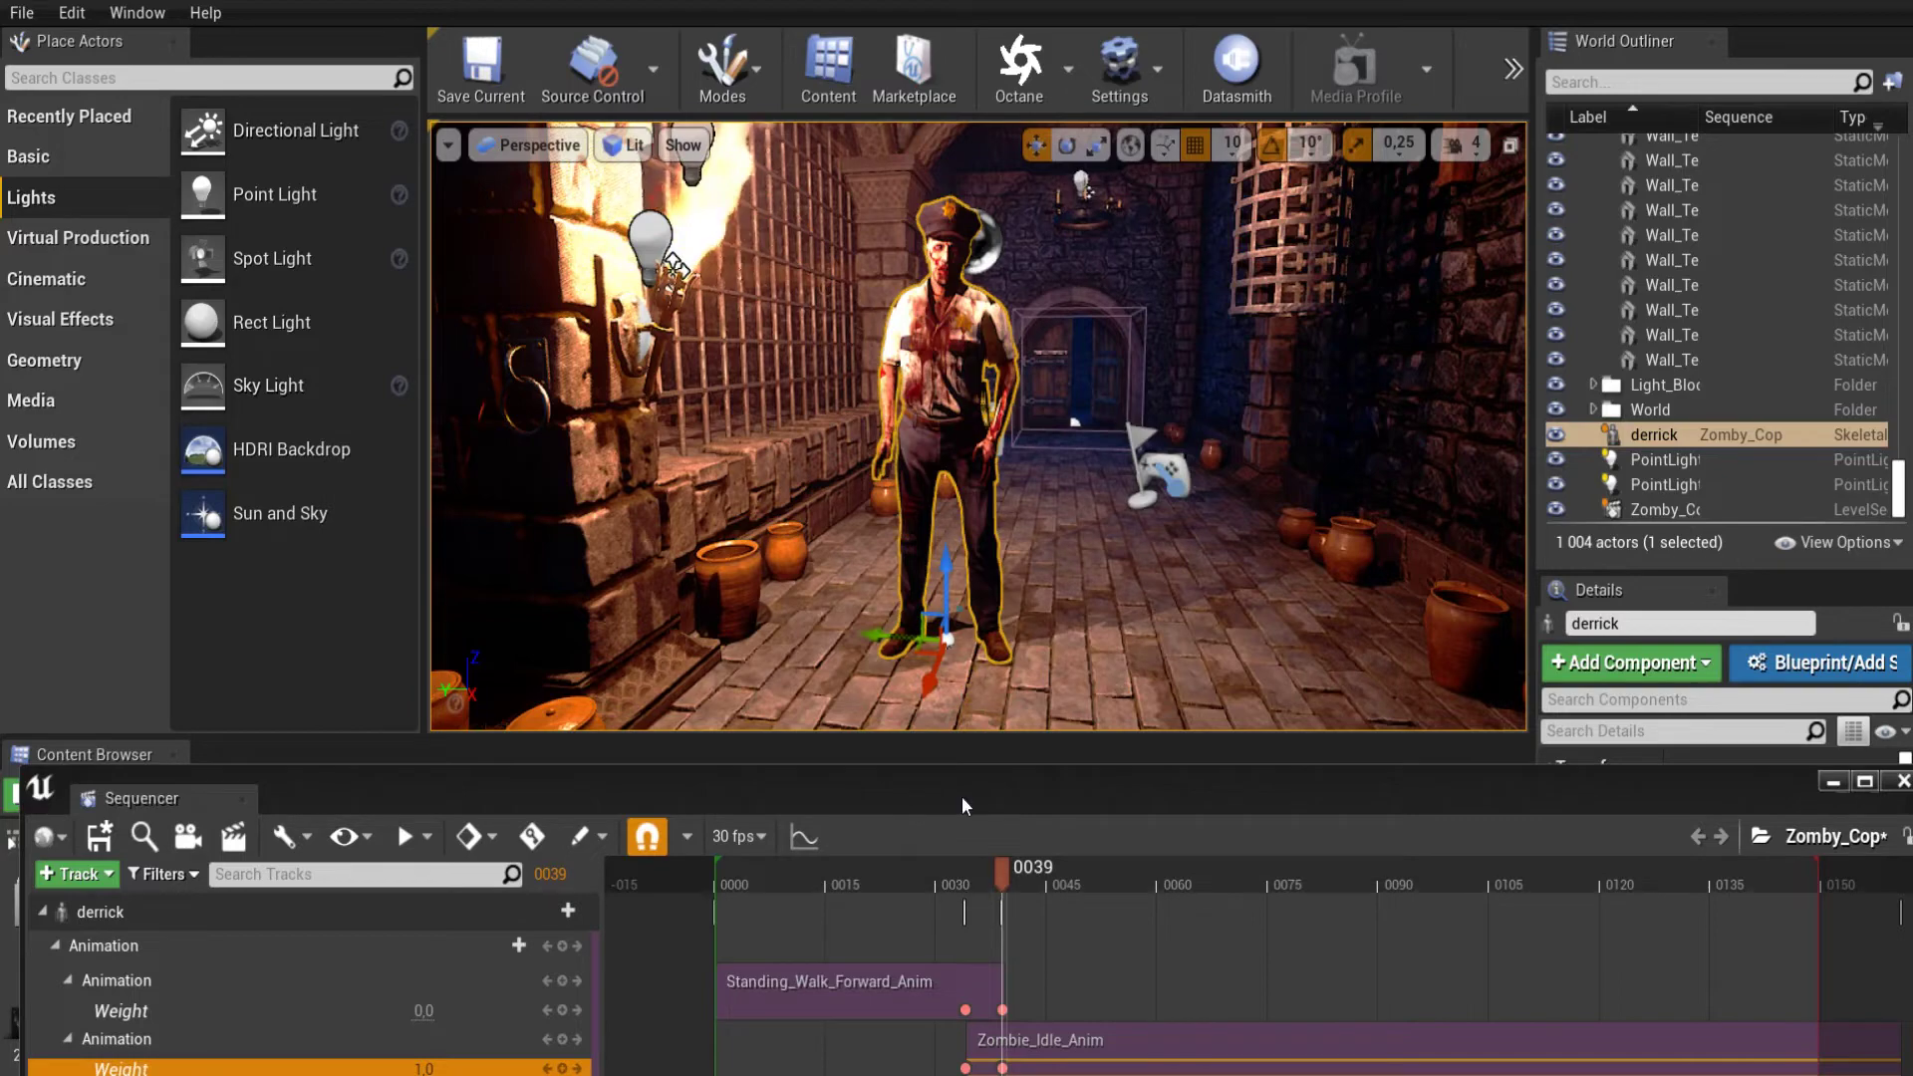
drag(960, 797, 960, 563)
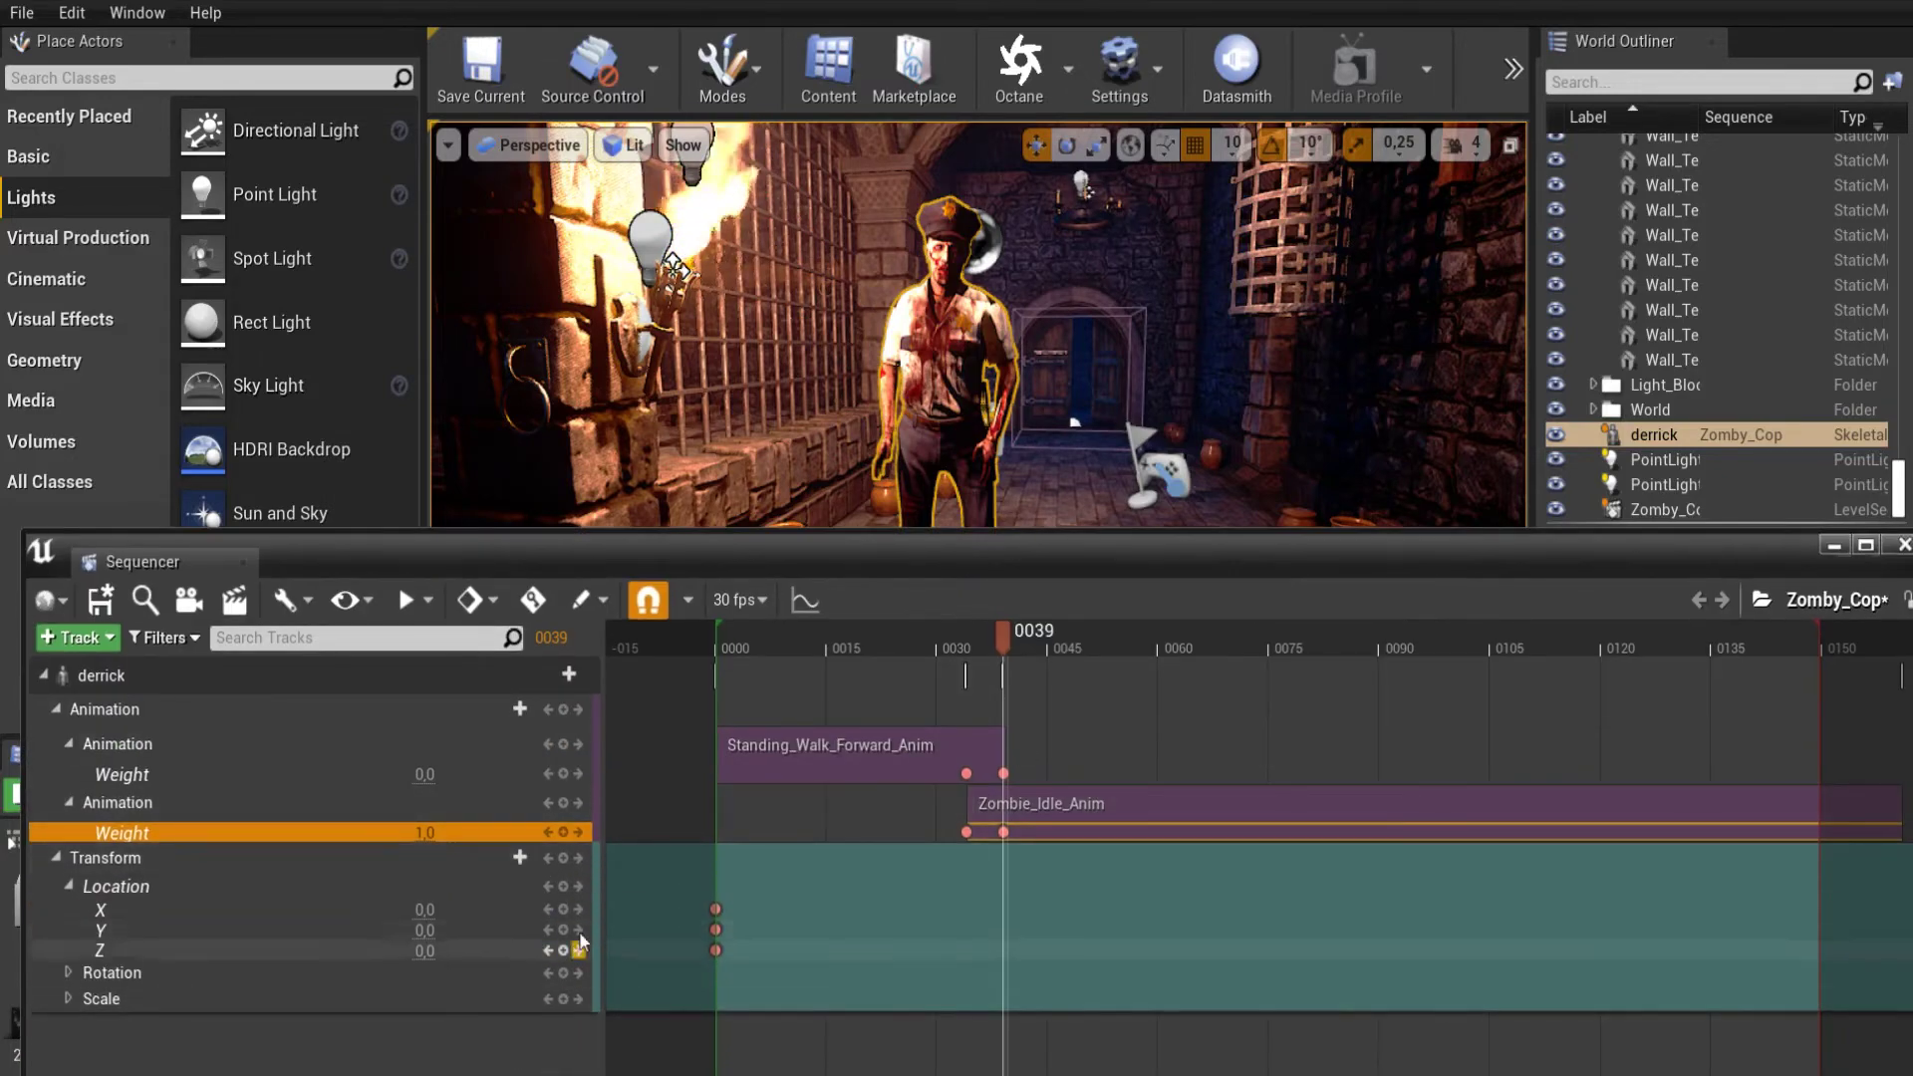
click(563, 908)
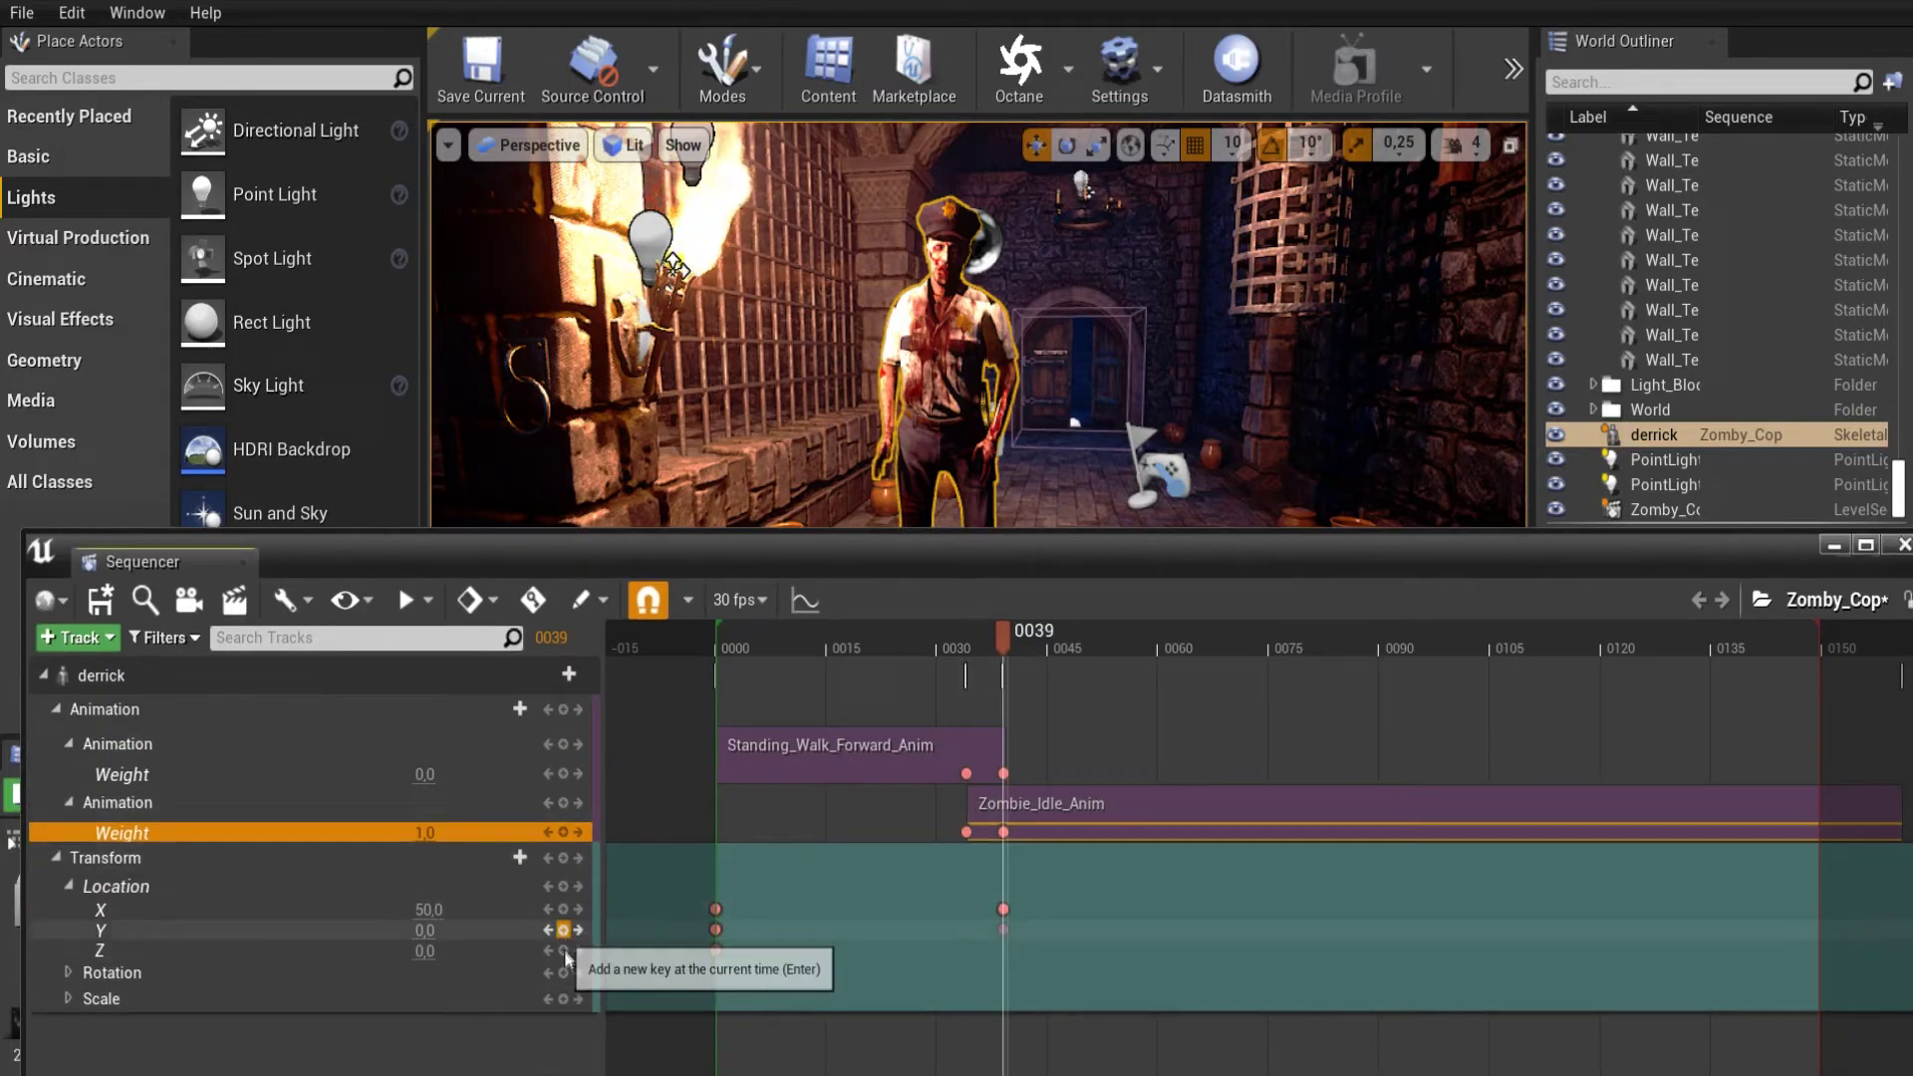
click(563, 929)
click(562, 950)
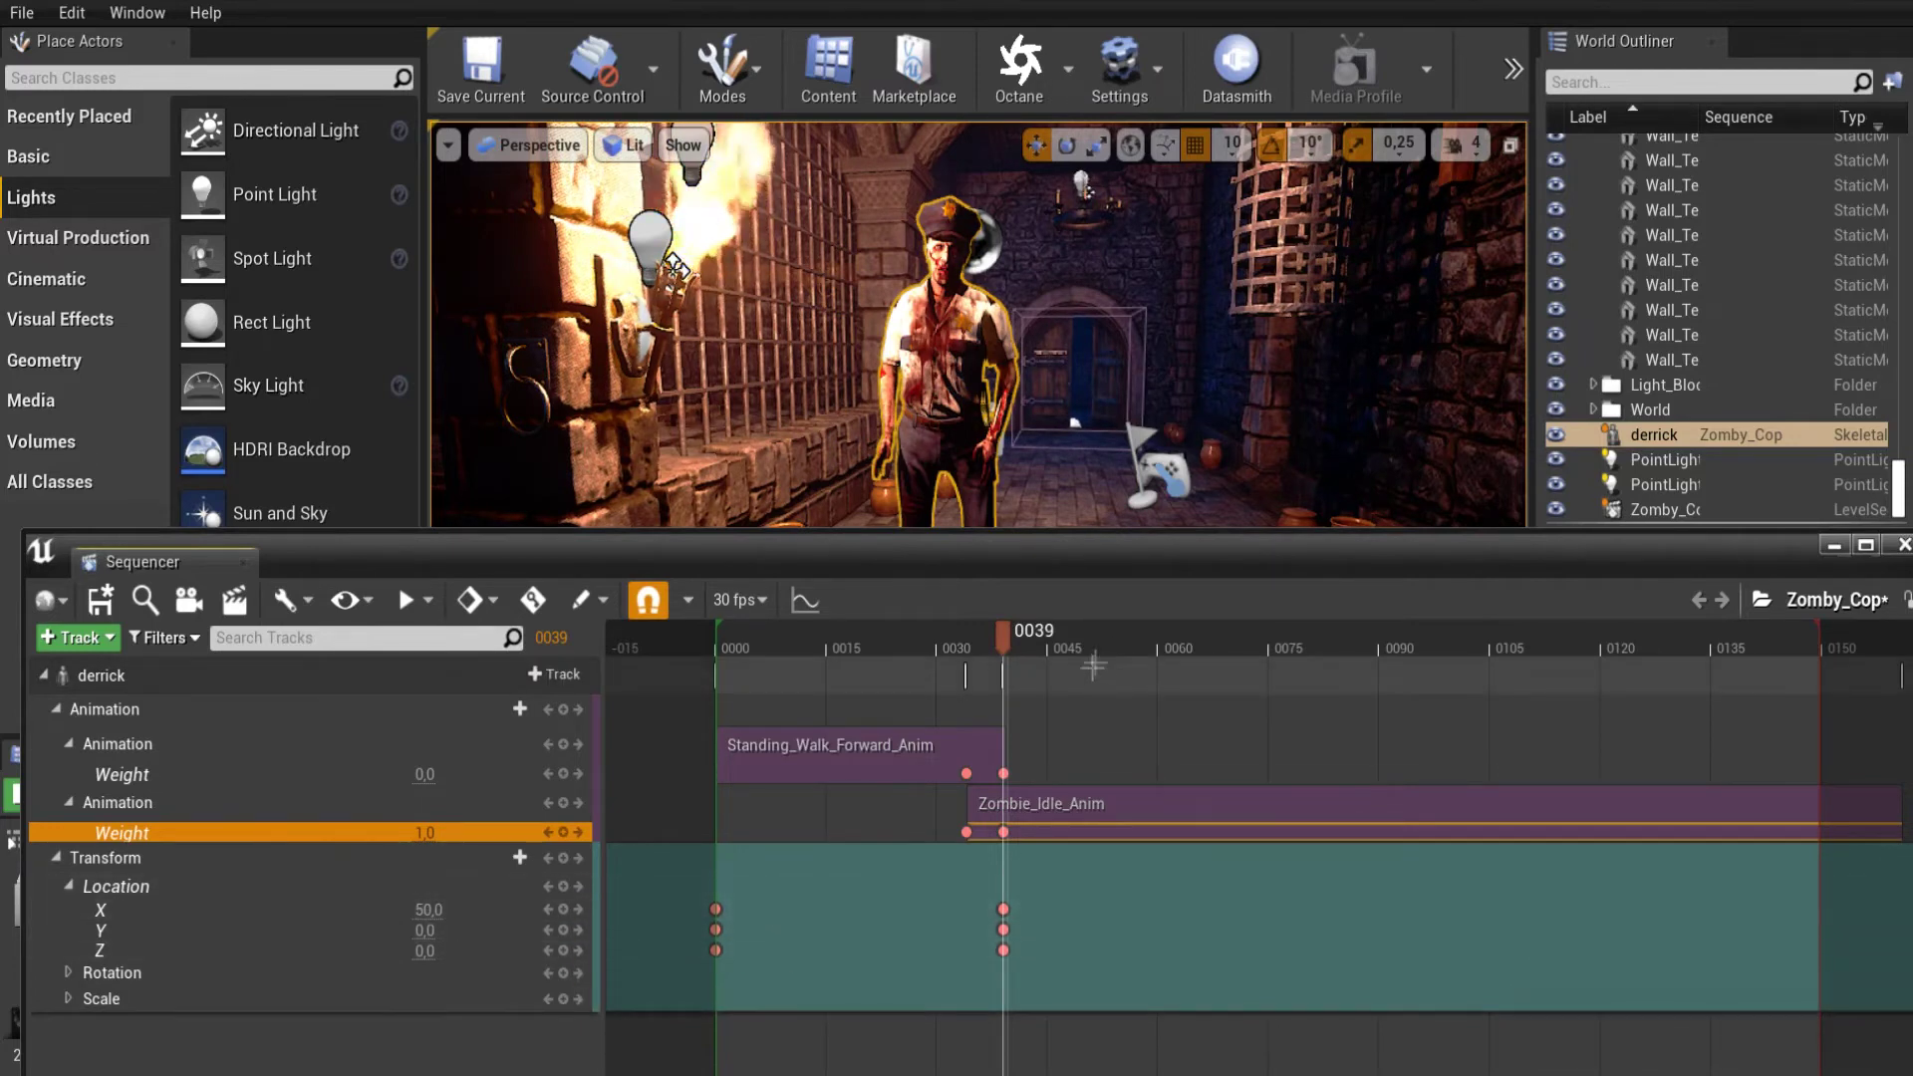
Scrub from the start to preview derrick walking forward into the idle.
drag(1192, 558, 1193, 747)
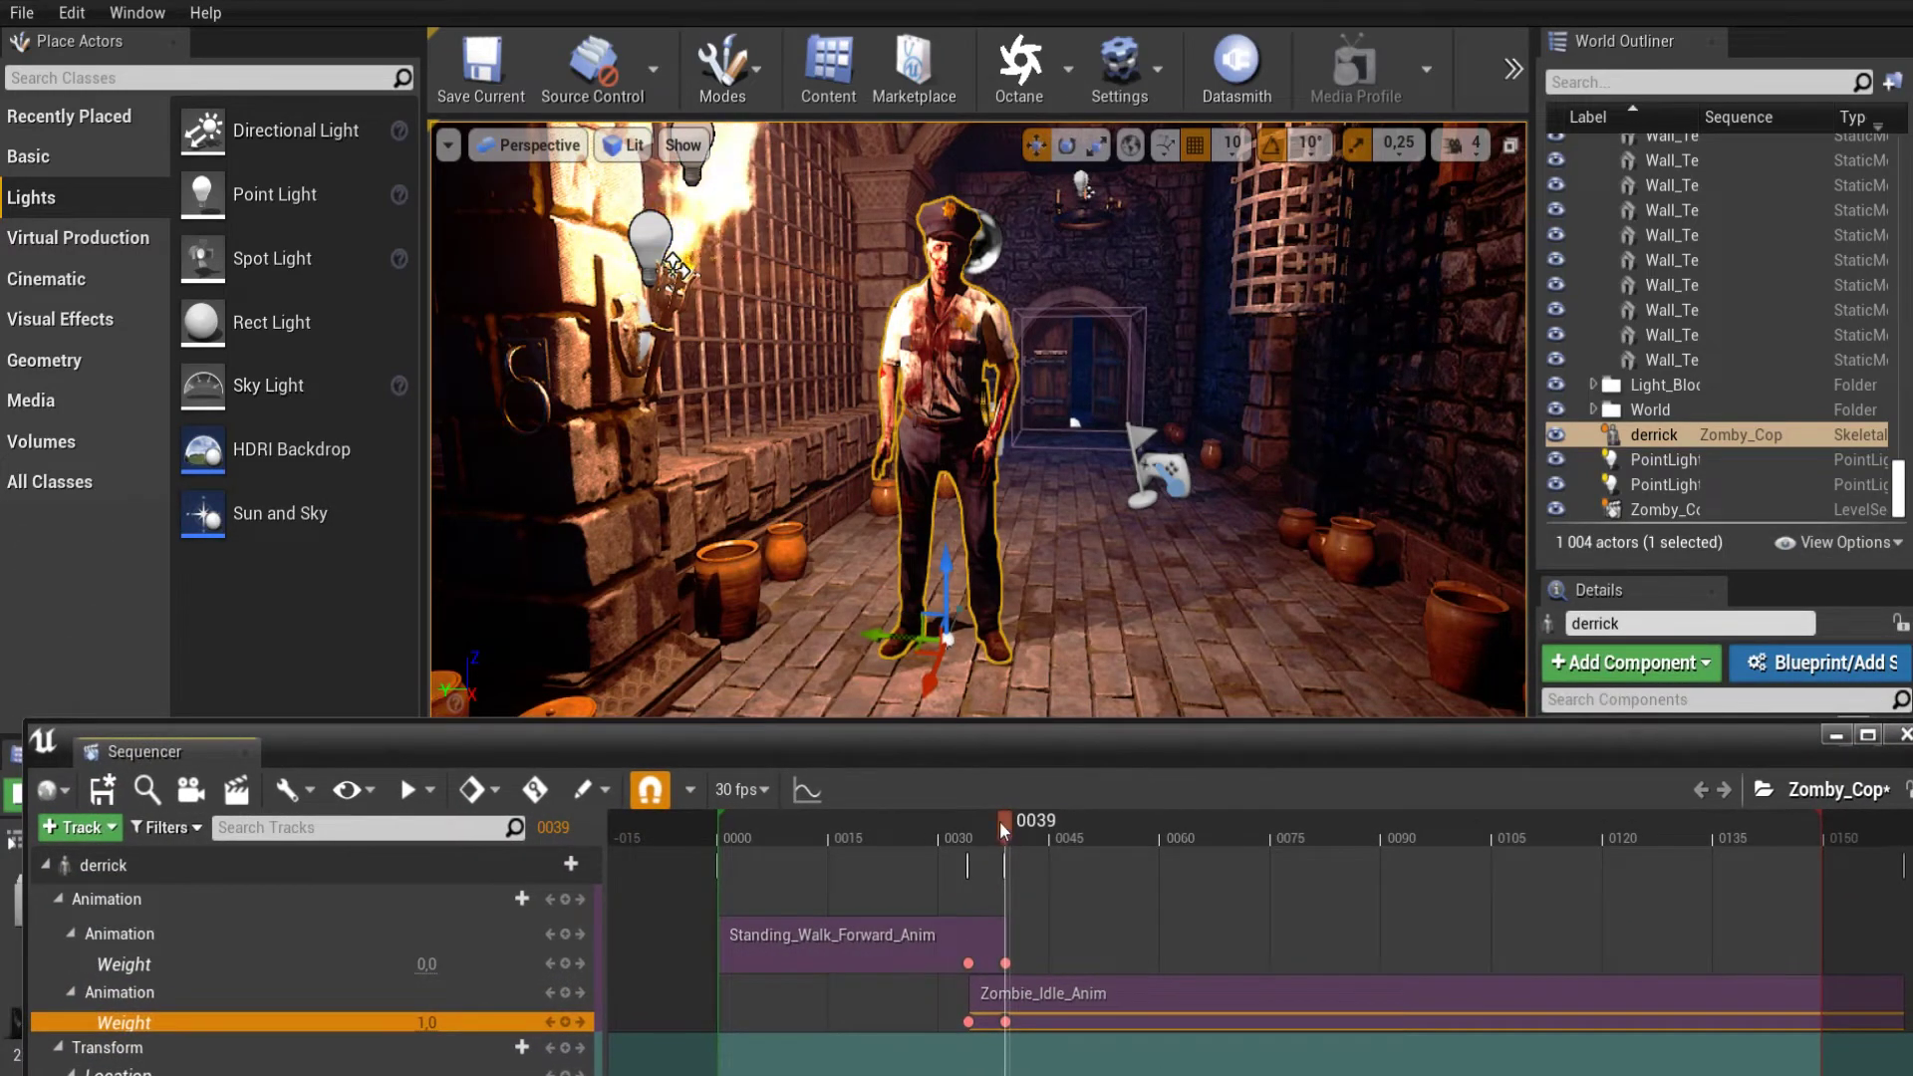
click(715, 828)
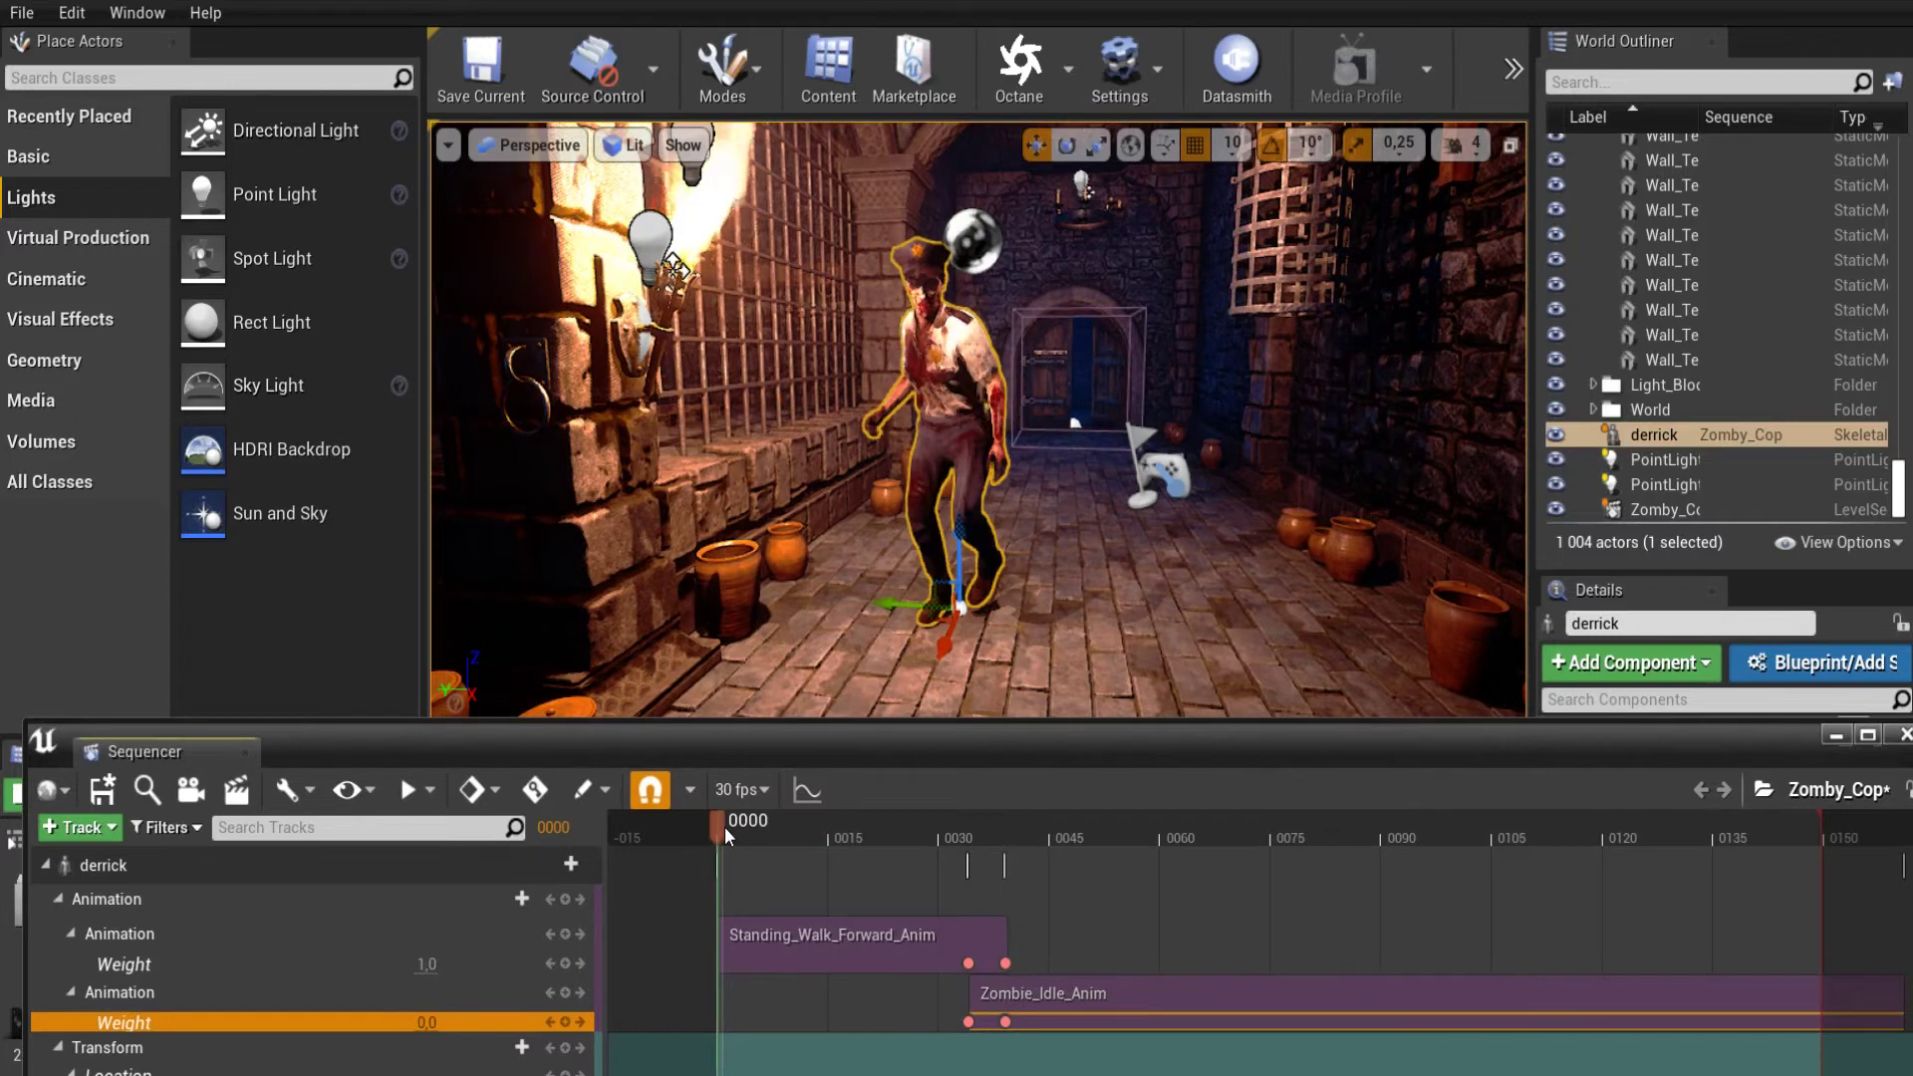
drag(724, 831, 938, 842)
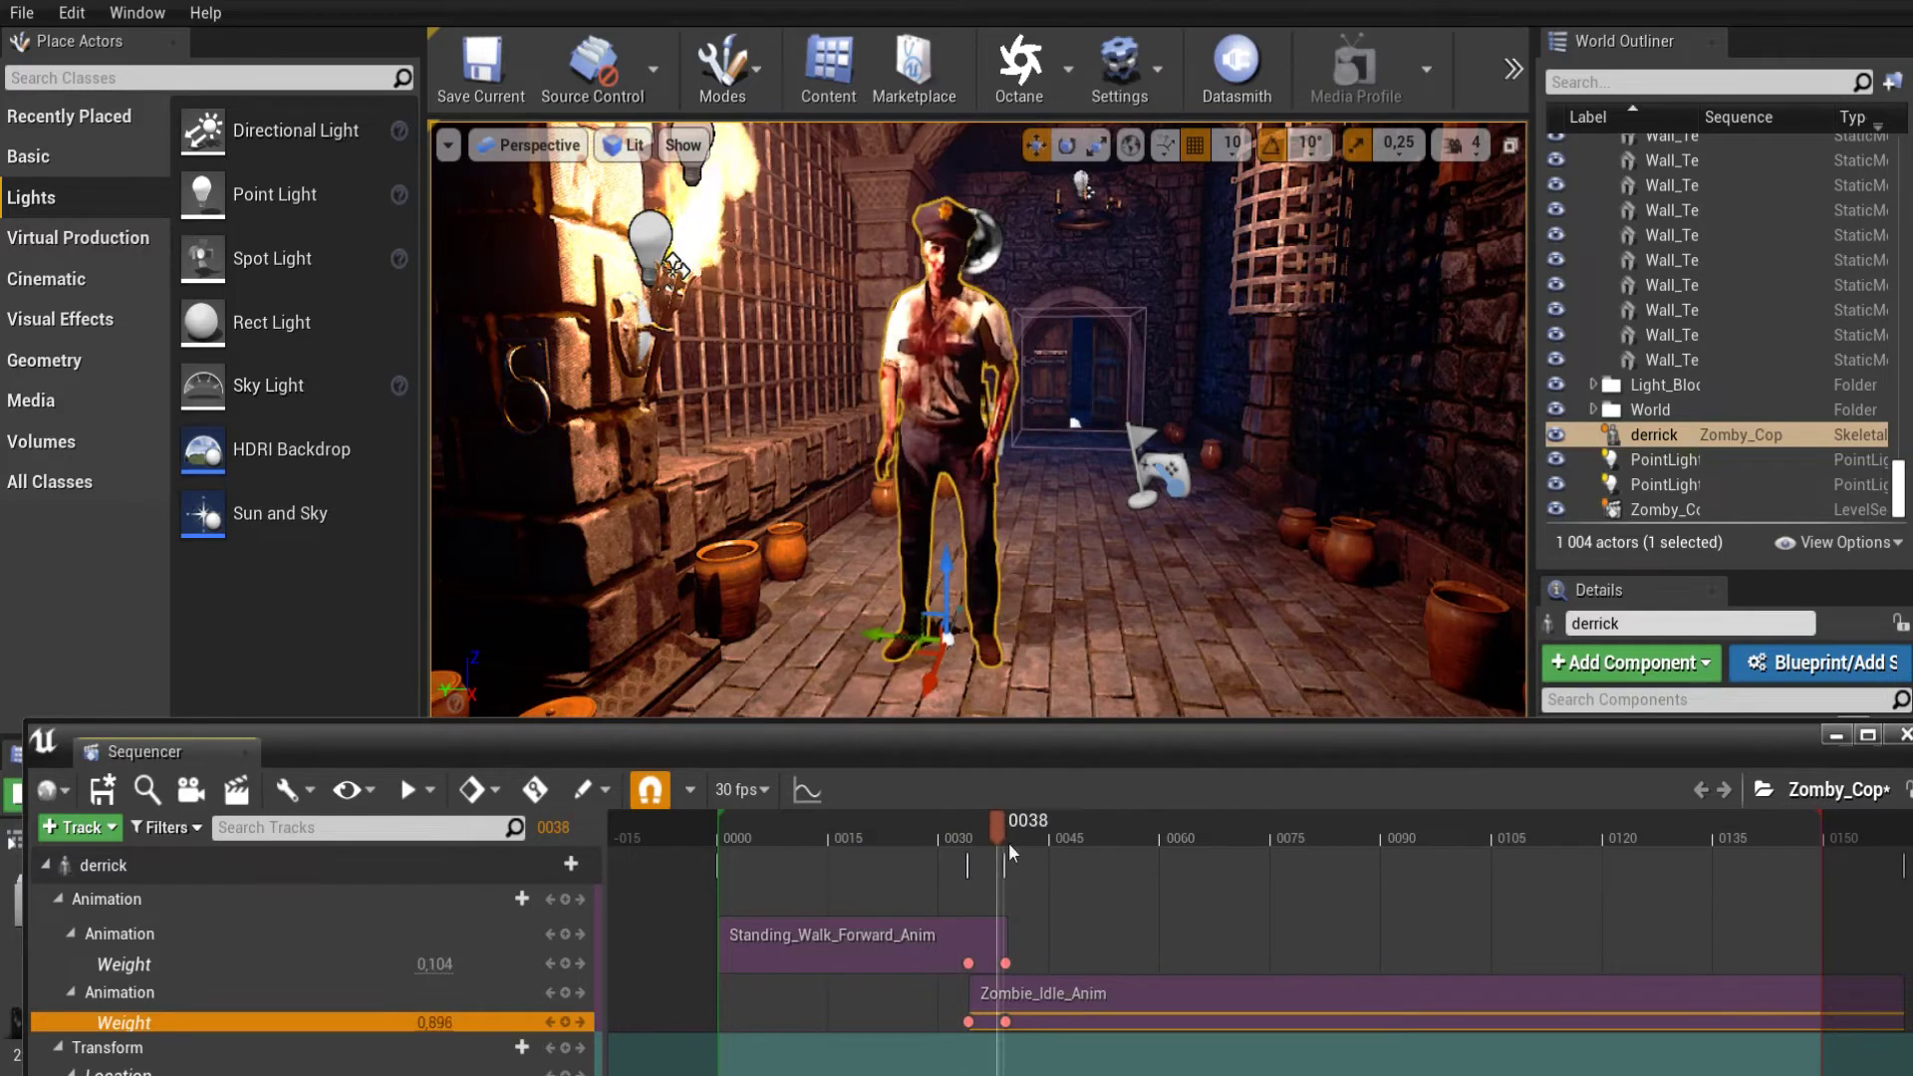
mouse_move(936, 840)
mouse_down()
mouse_move(1044, 845)
mouse_move(754, 849)
mouse_move(985, 867)
mouse_up()
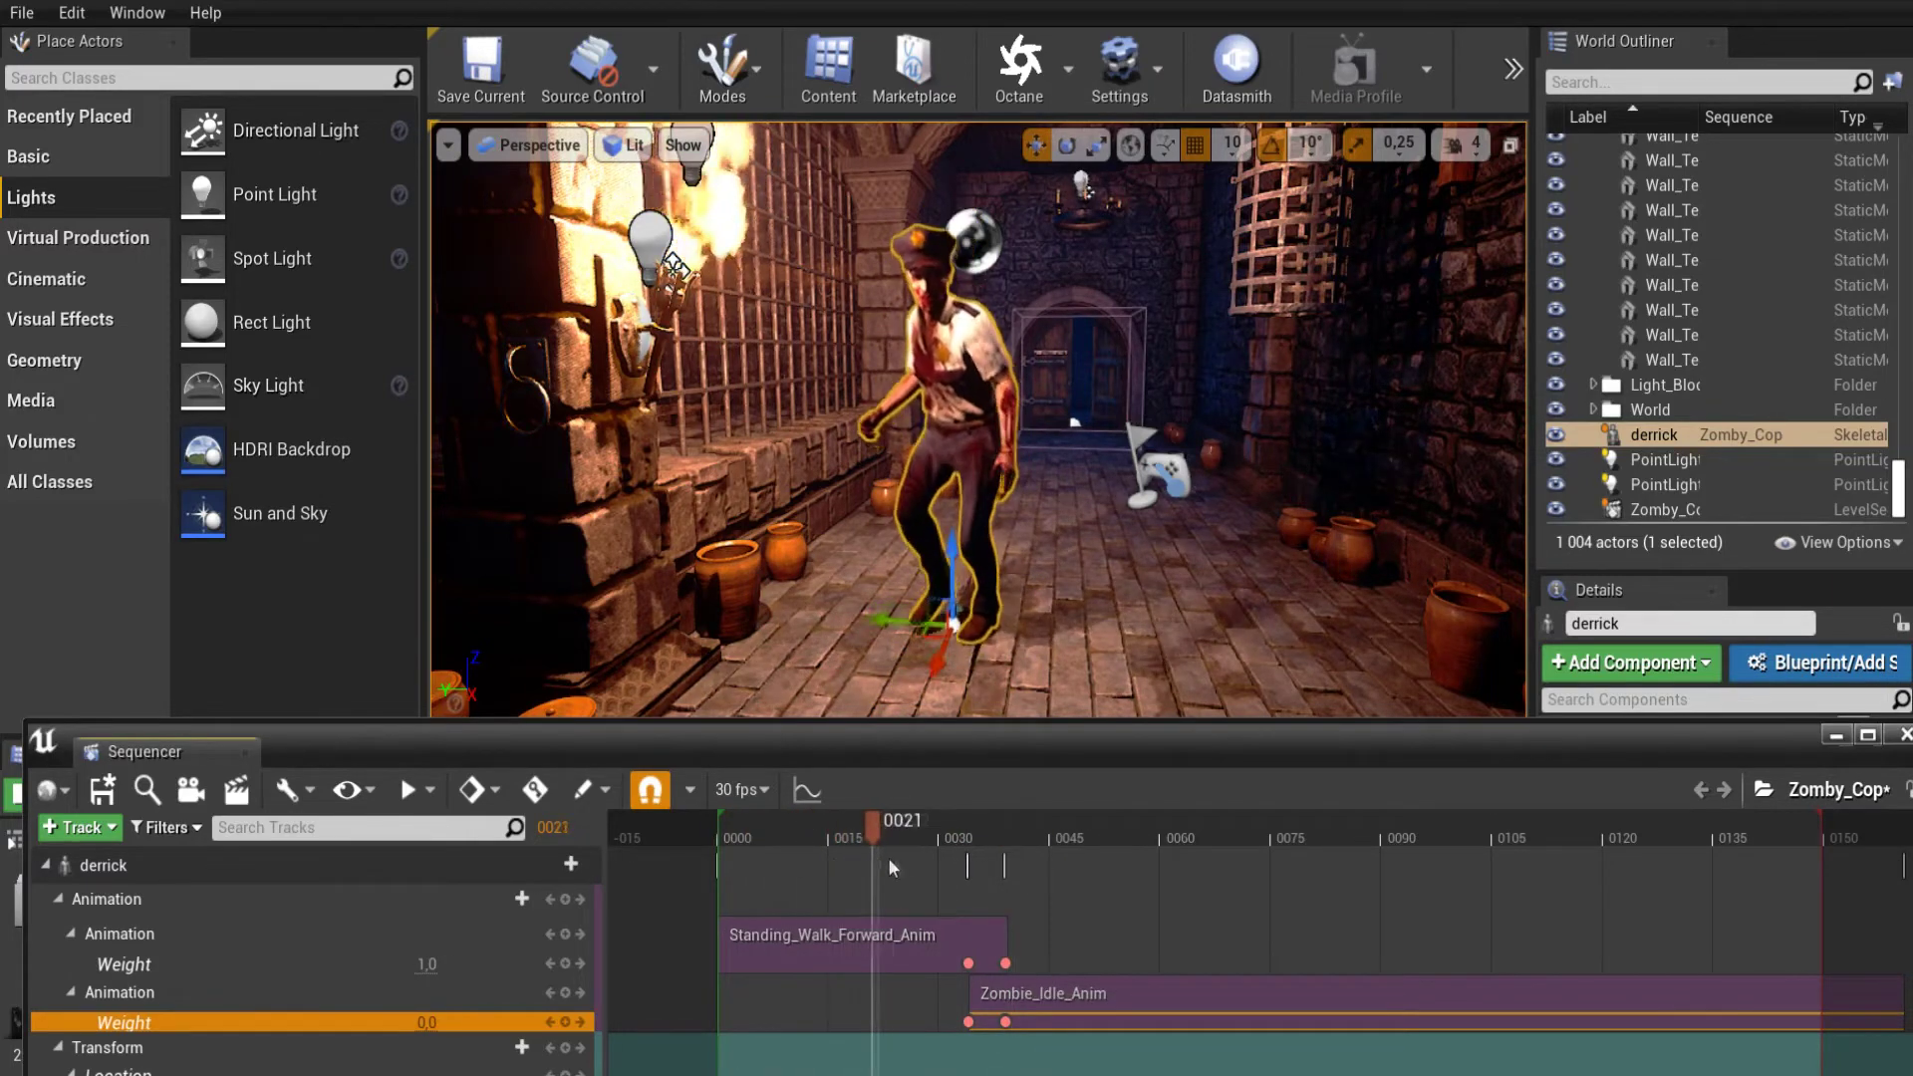
mouse_move(985, 867)
mouse_down()
mouse_move(742, 863)
mouse_move(1012, 842)
mouse_move(1002, 823)
mouse_up()
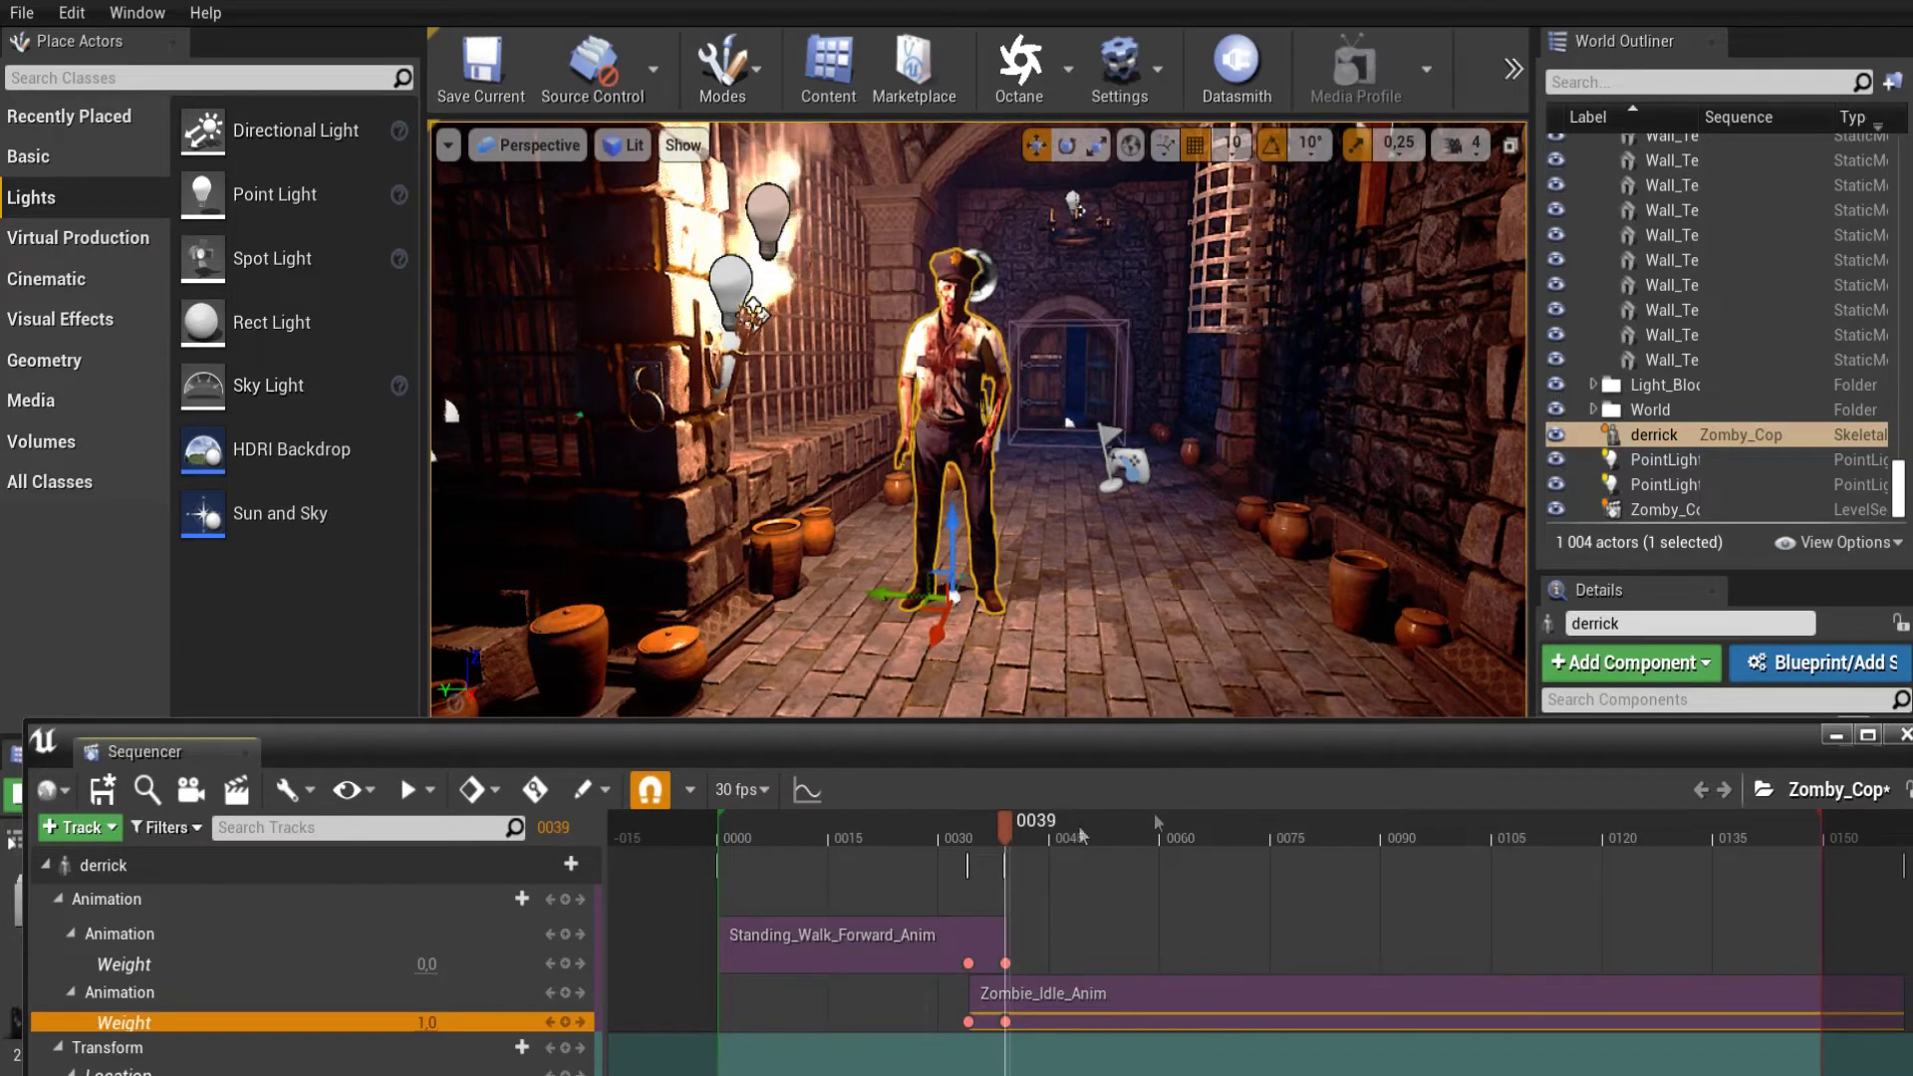
Change the frame-39 Location X value to 80 and preview the walk.
drag(851, 718, 850, 457)
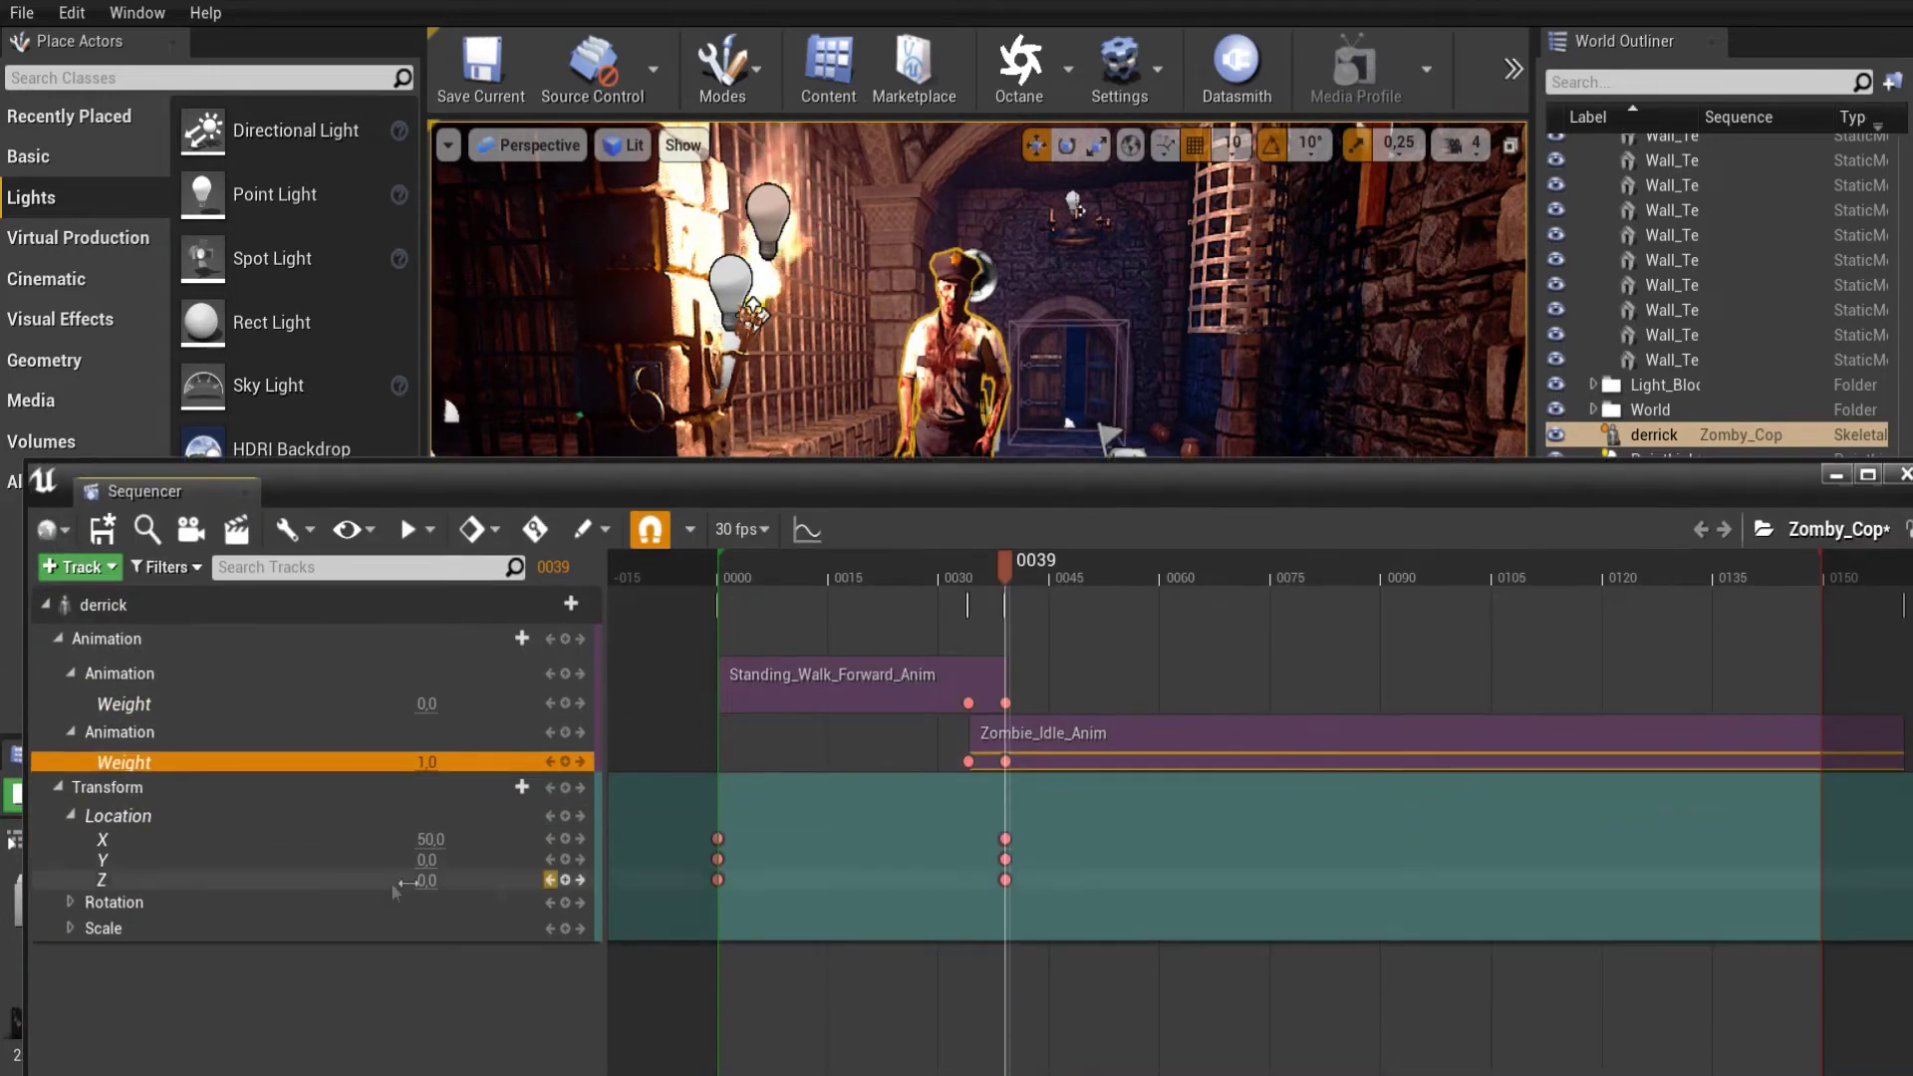
text(80)
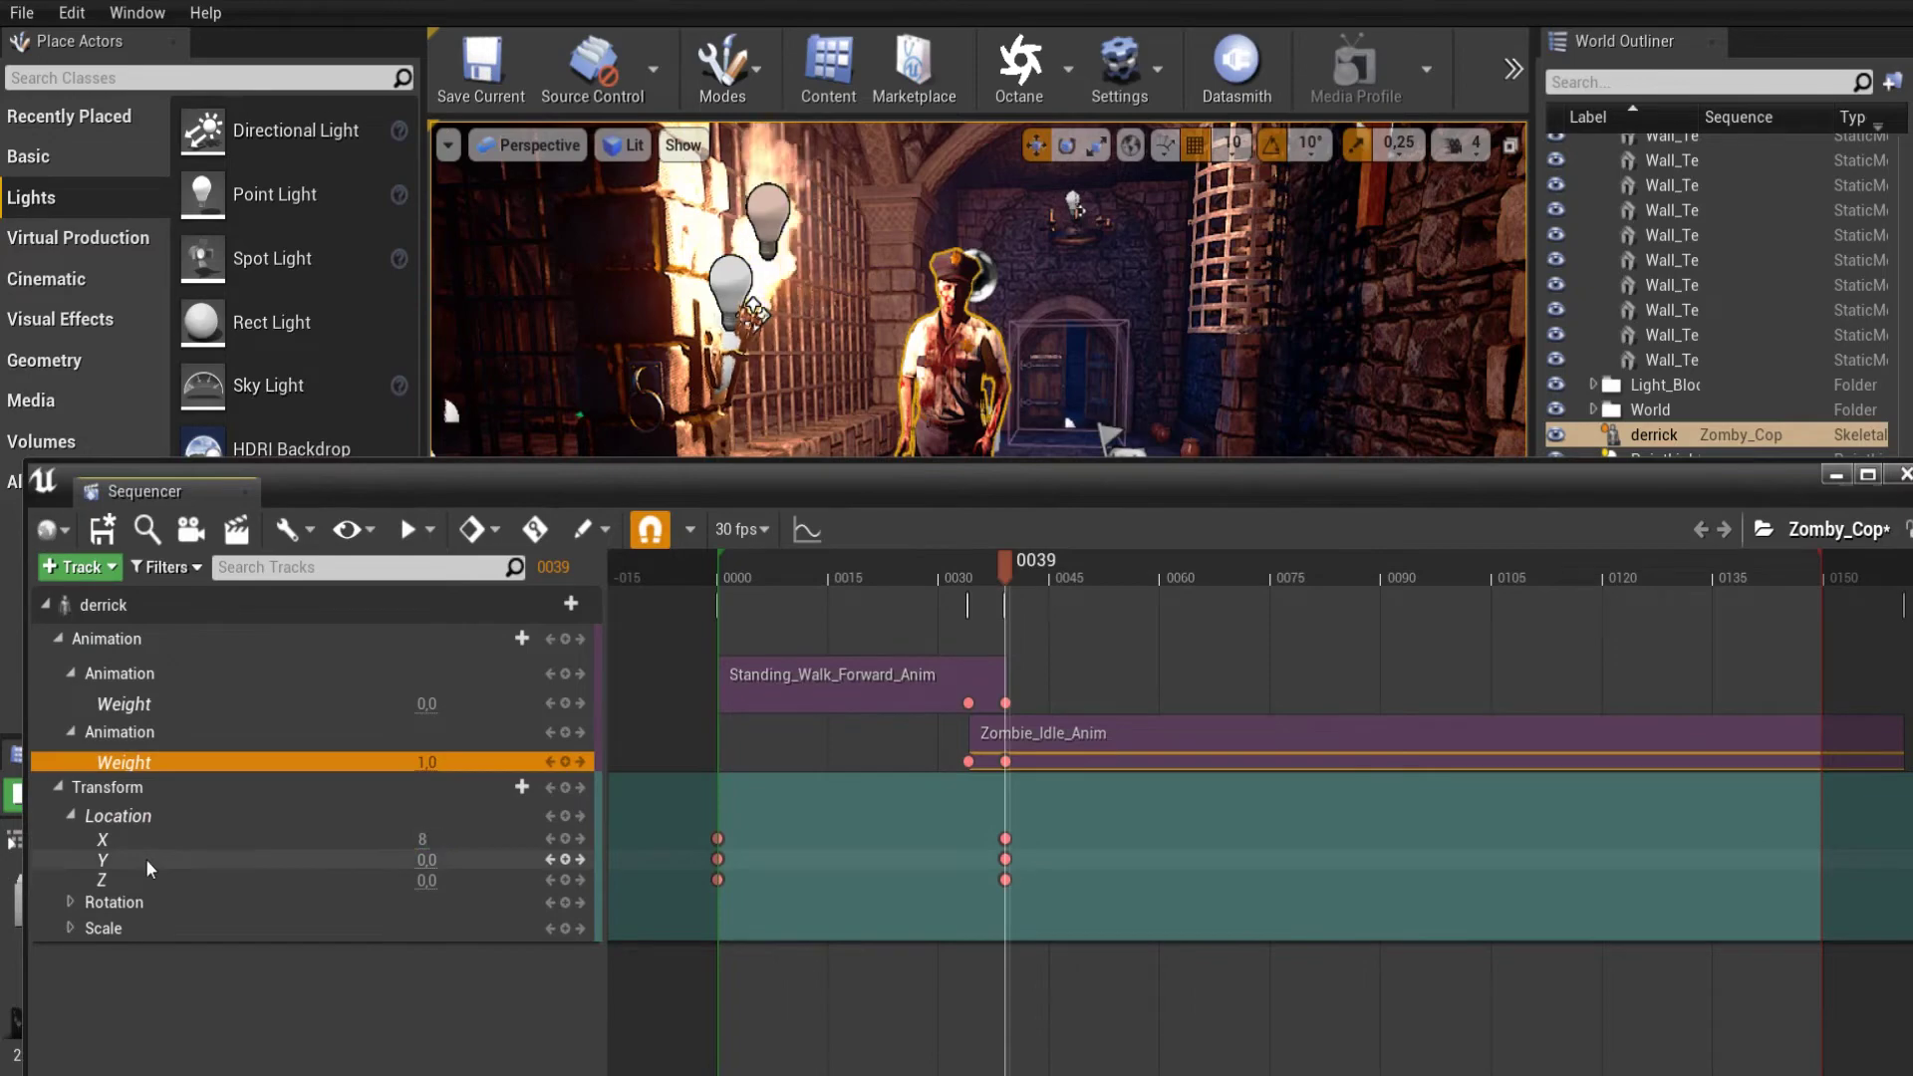
click(348, 901)
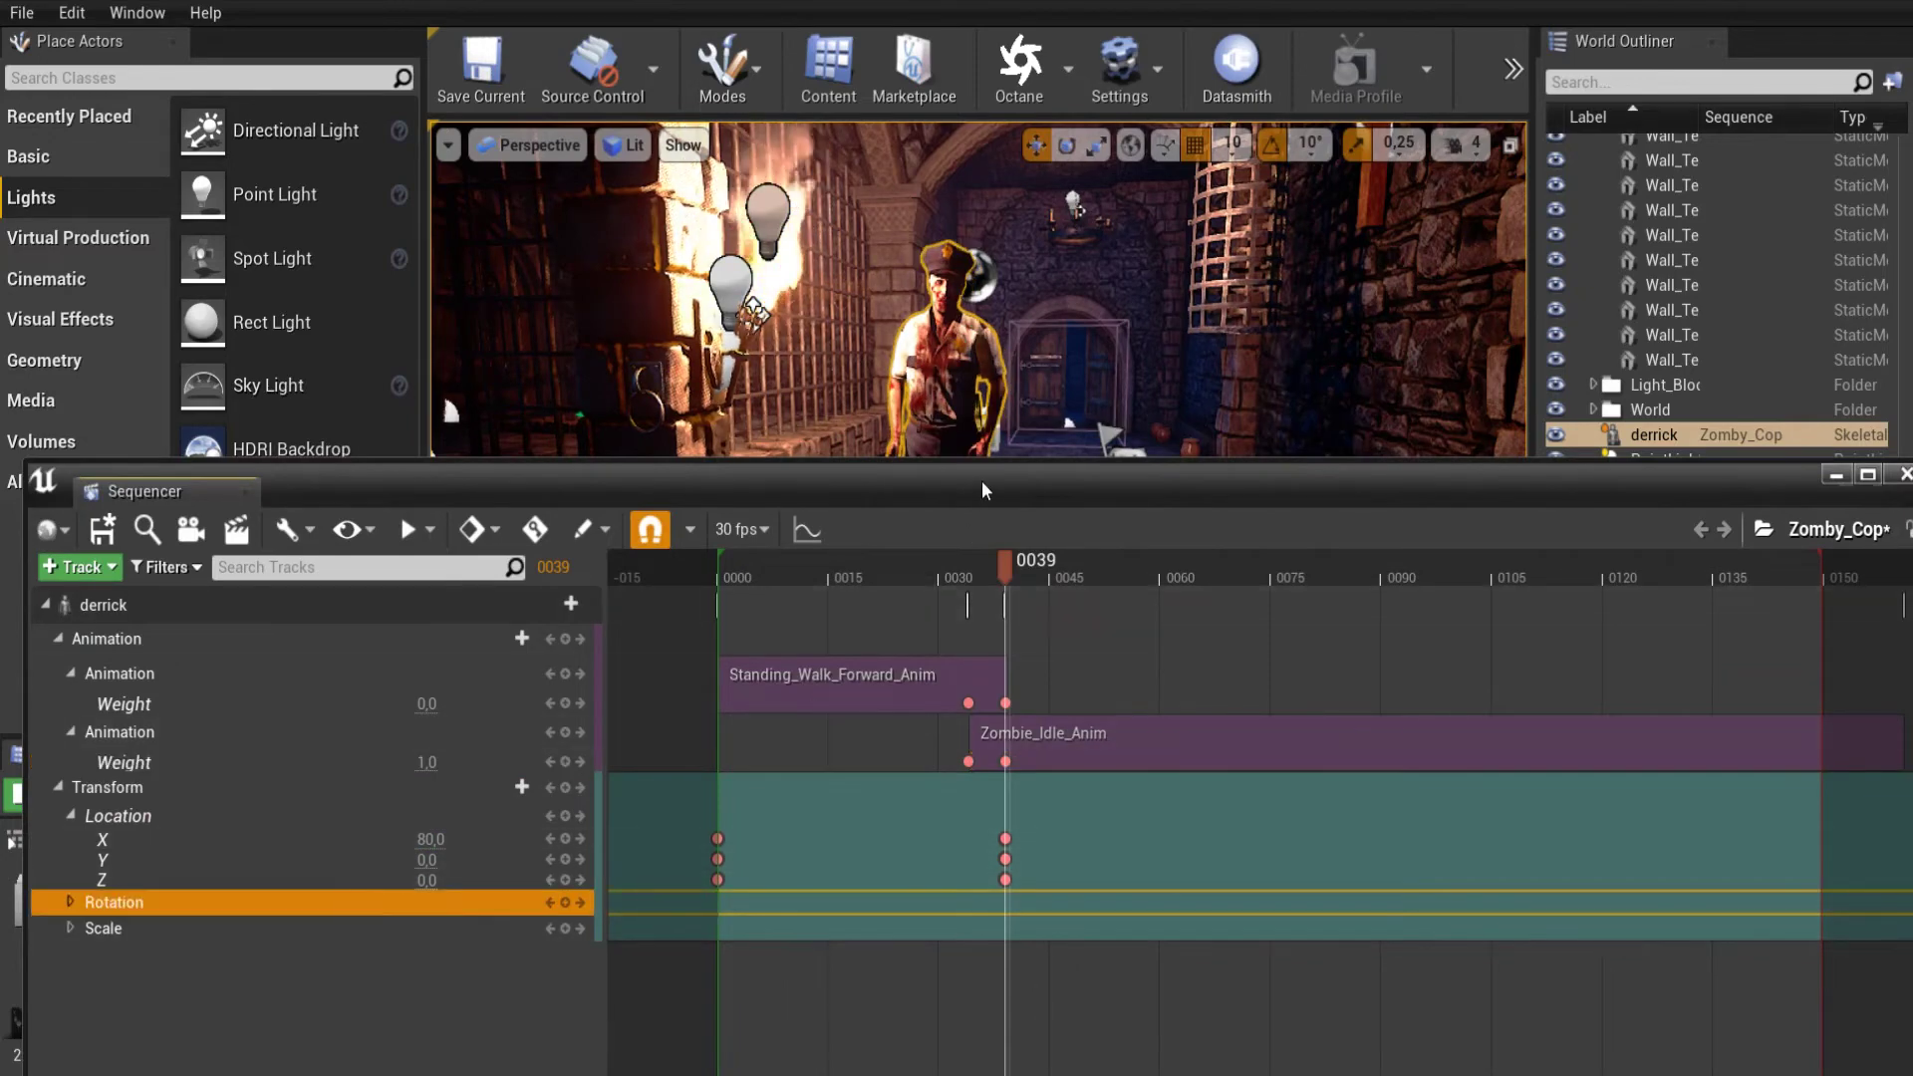
drag(982, 481, 1012, 733)
drag(749, 816, 1036, 817)
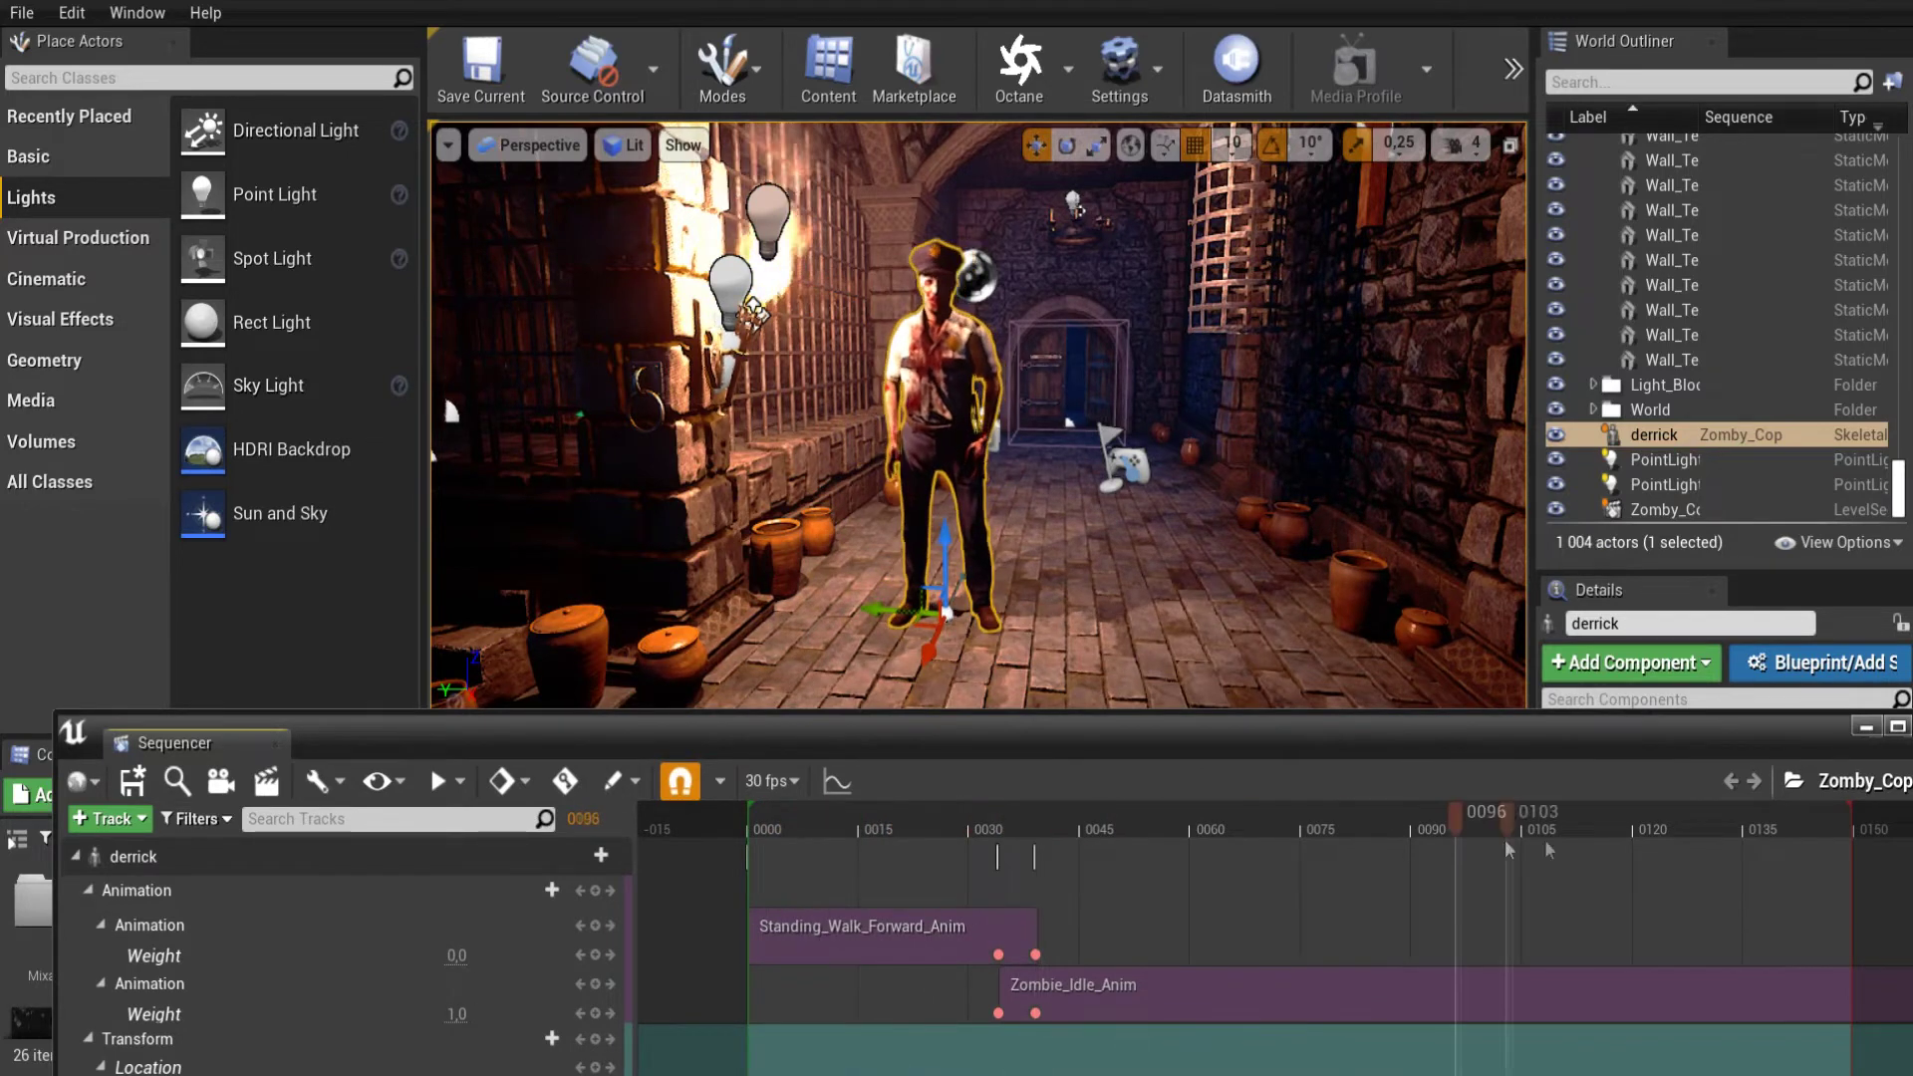
drag(1036, 817, 1188, 821)
drag(815, 831, 865, 825)
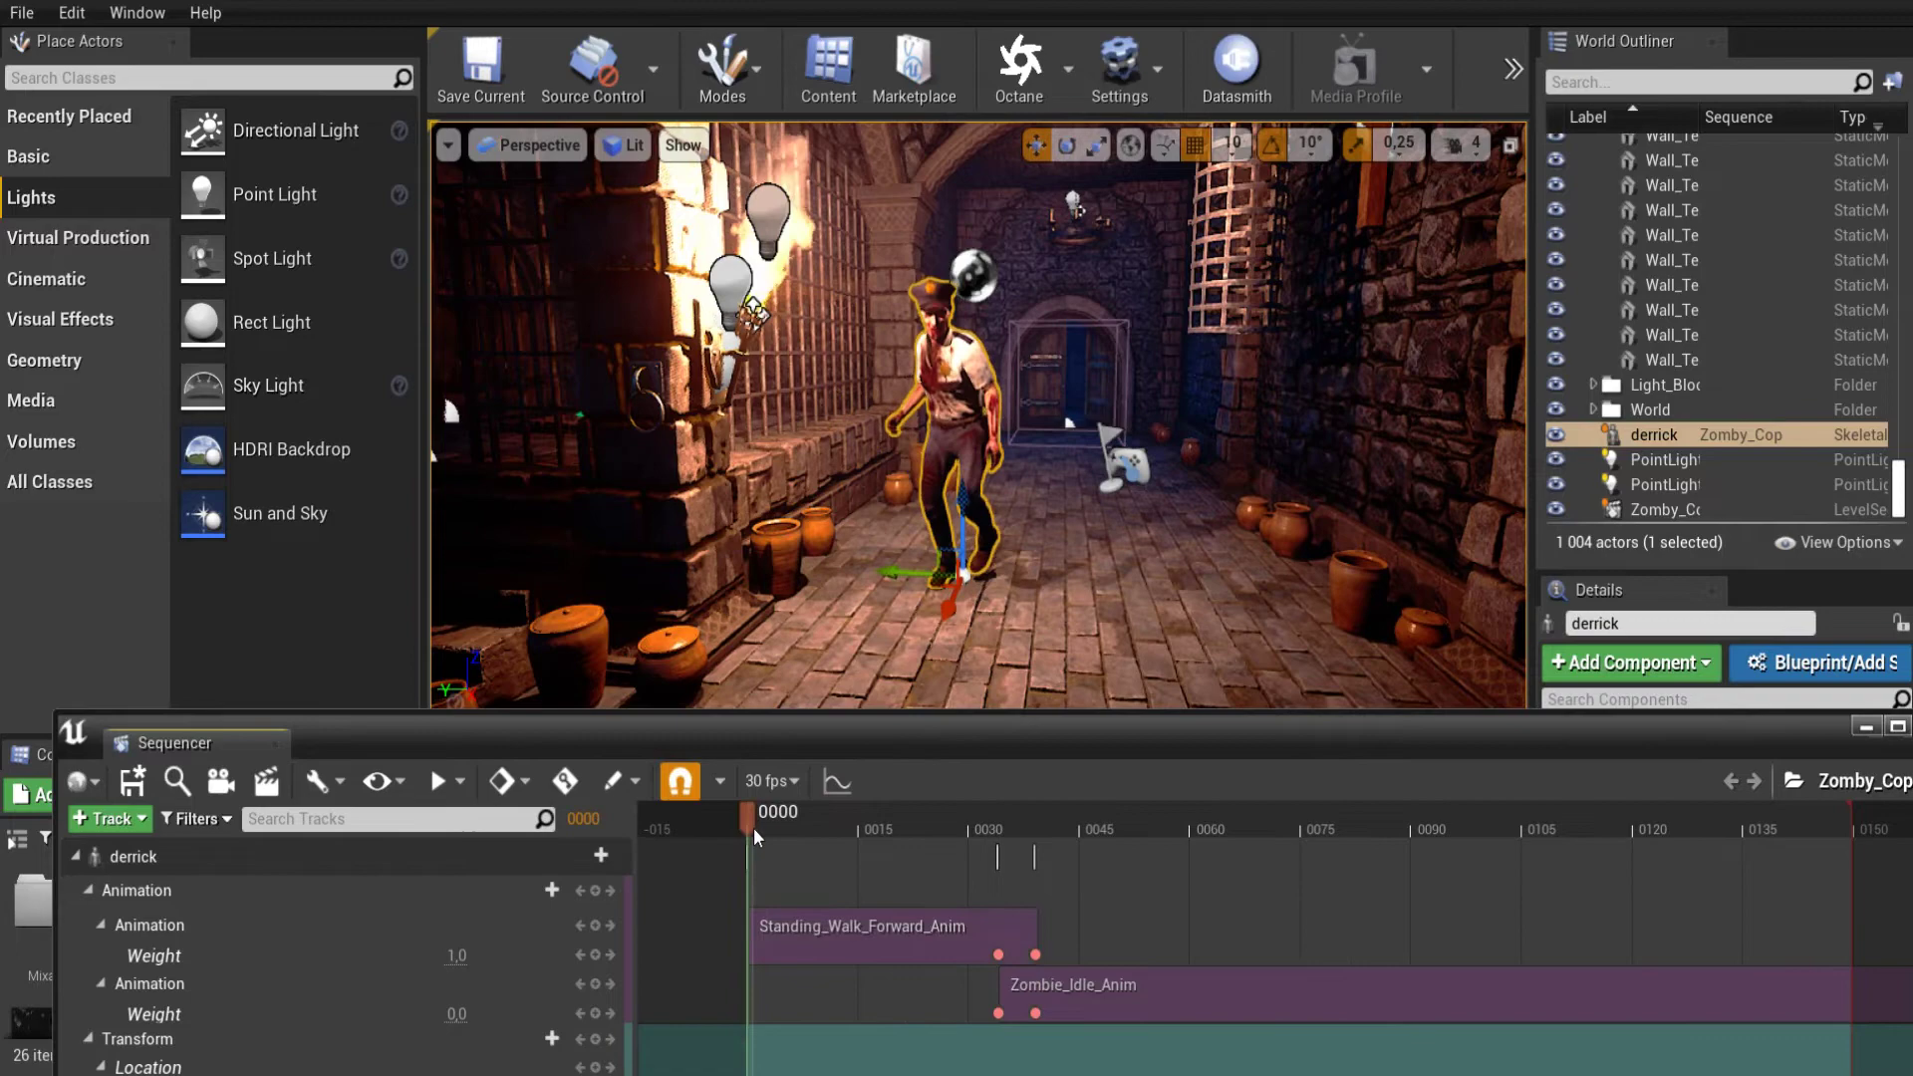
drag(864, 825, 1038, 827)
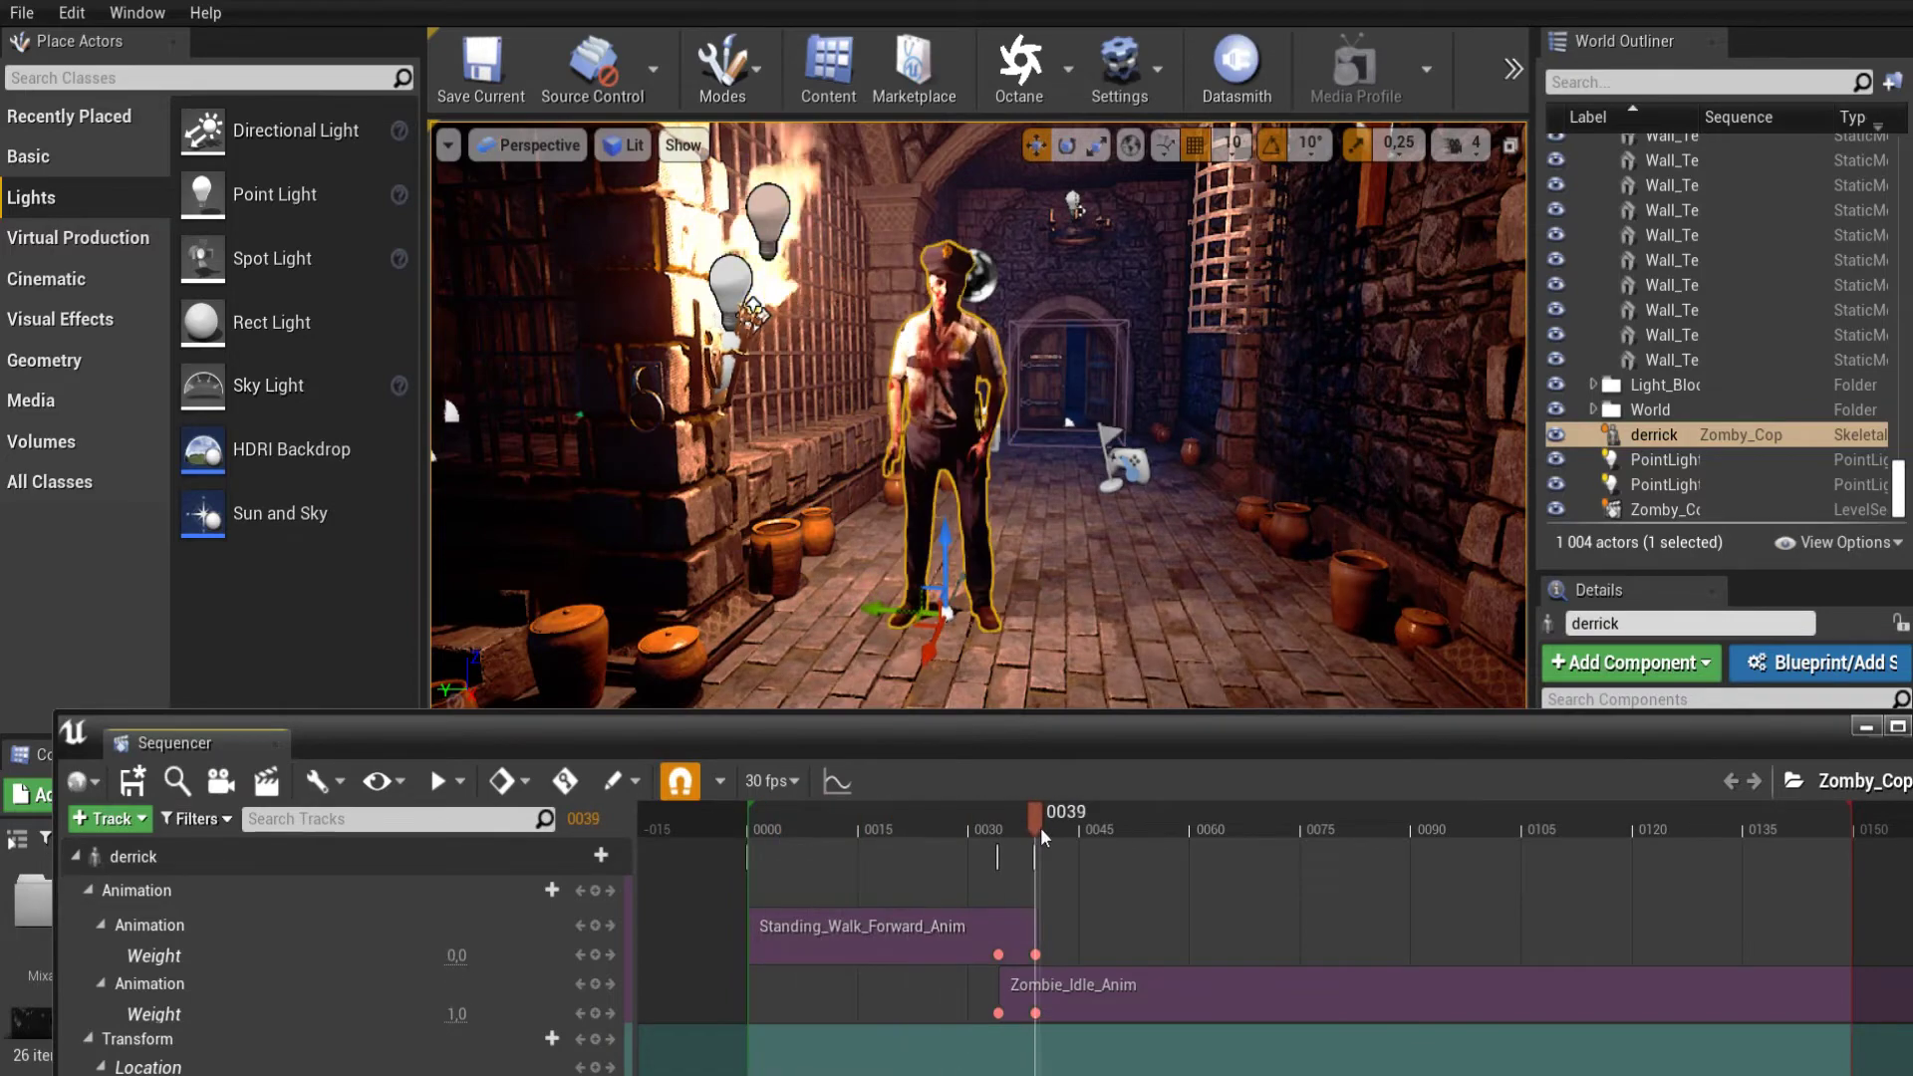
Raise Location X to 100, then scrub through the blend to frame 100.
drag(876, 713, 877, 476)
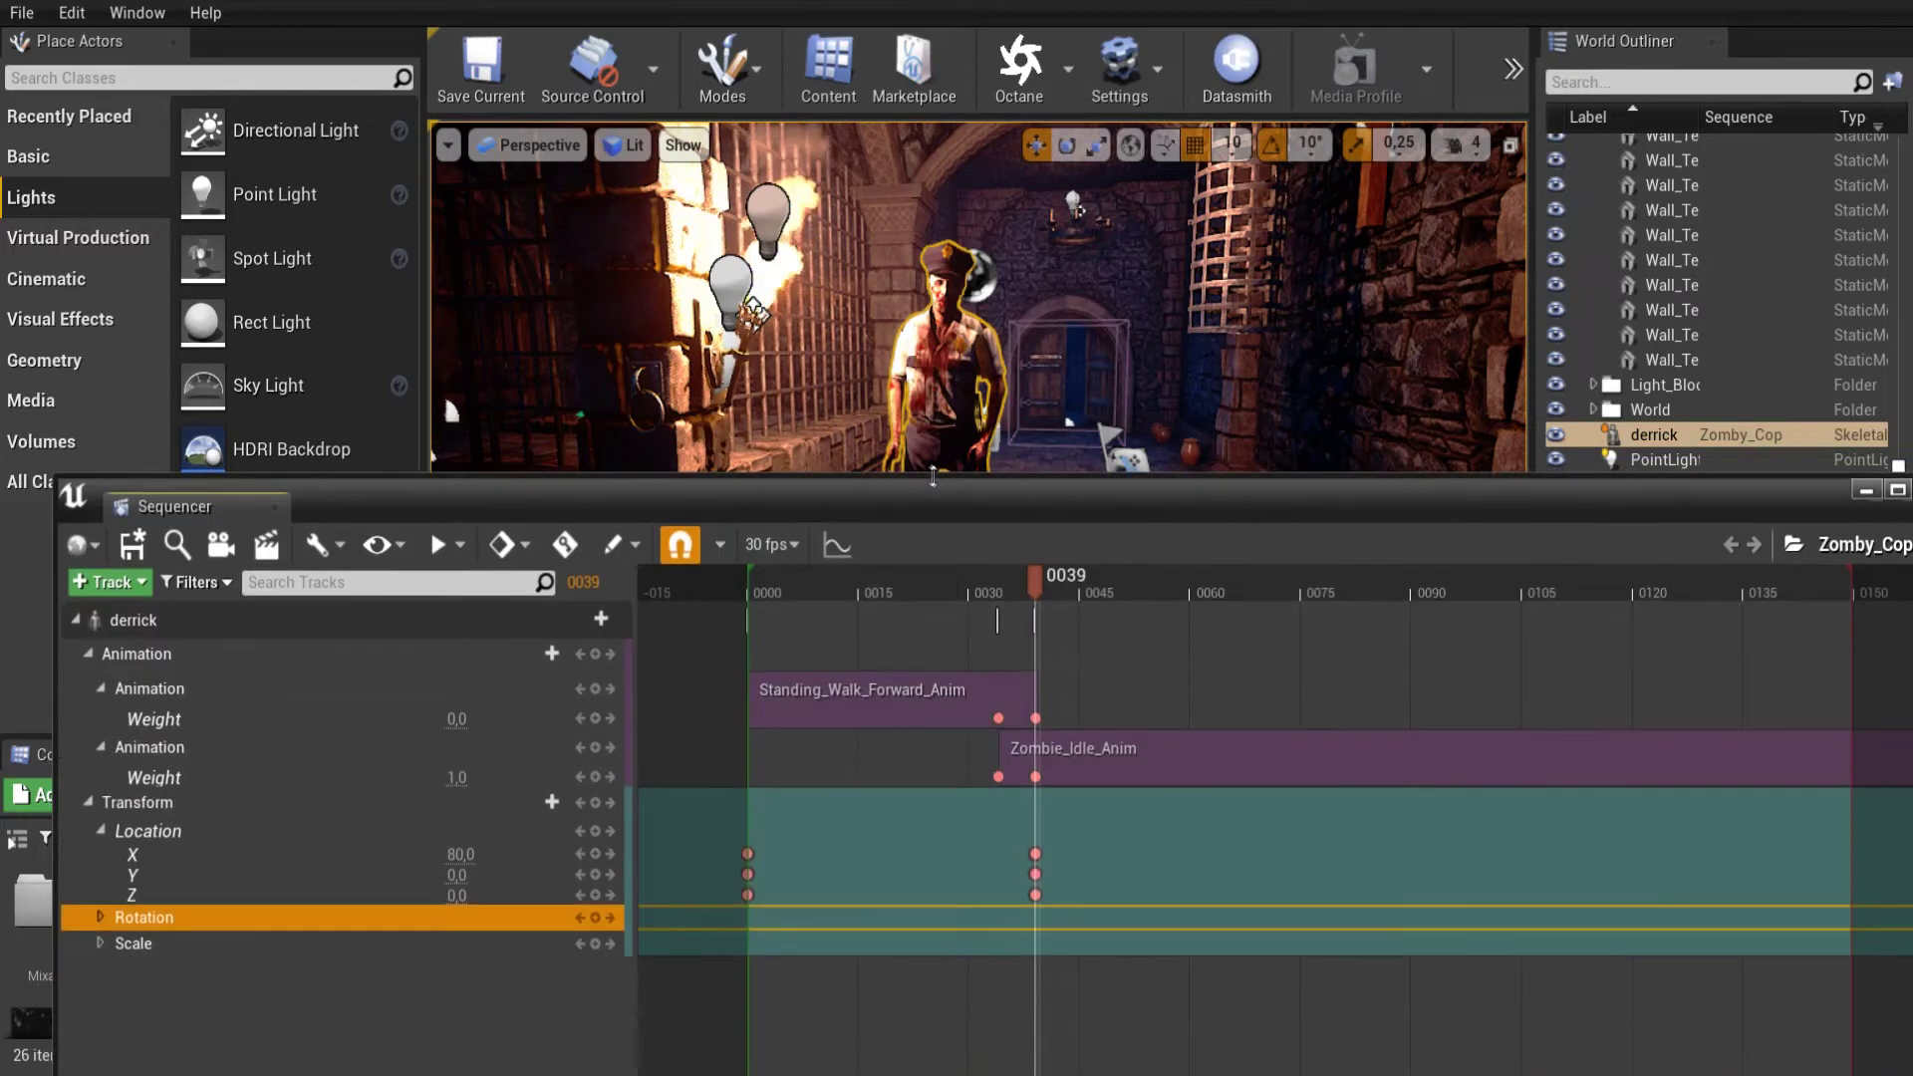
click(456, 854)
text(100)
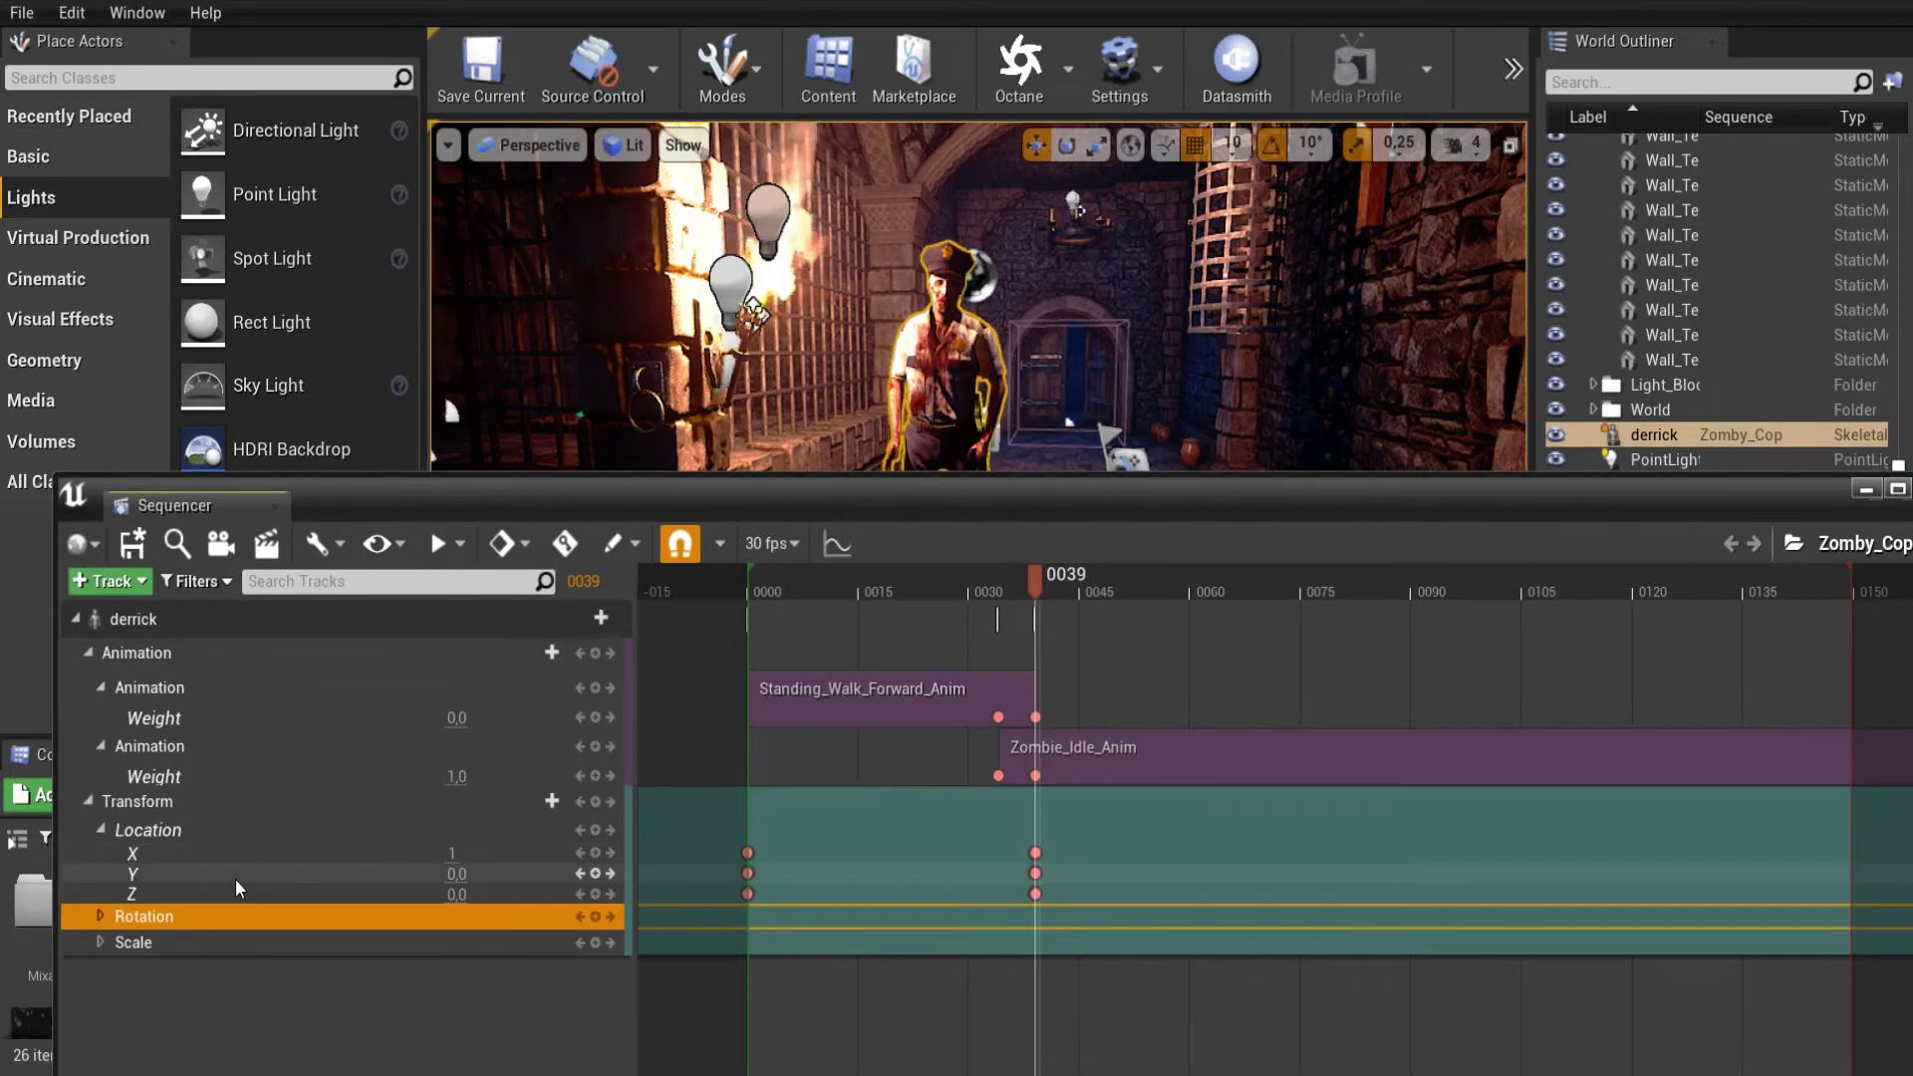
key(Return)
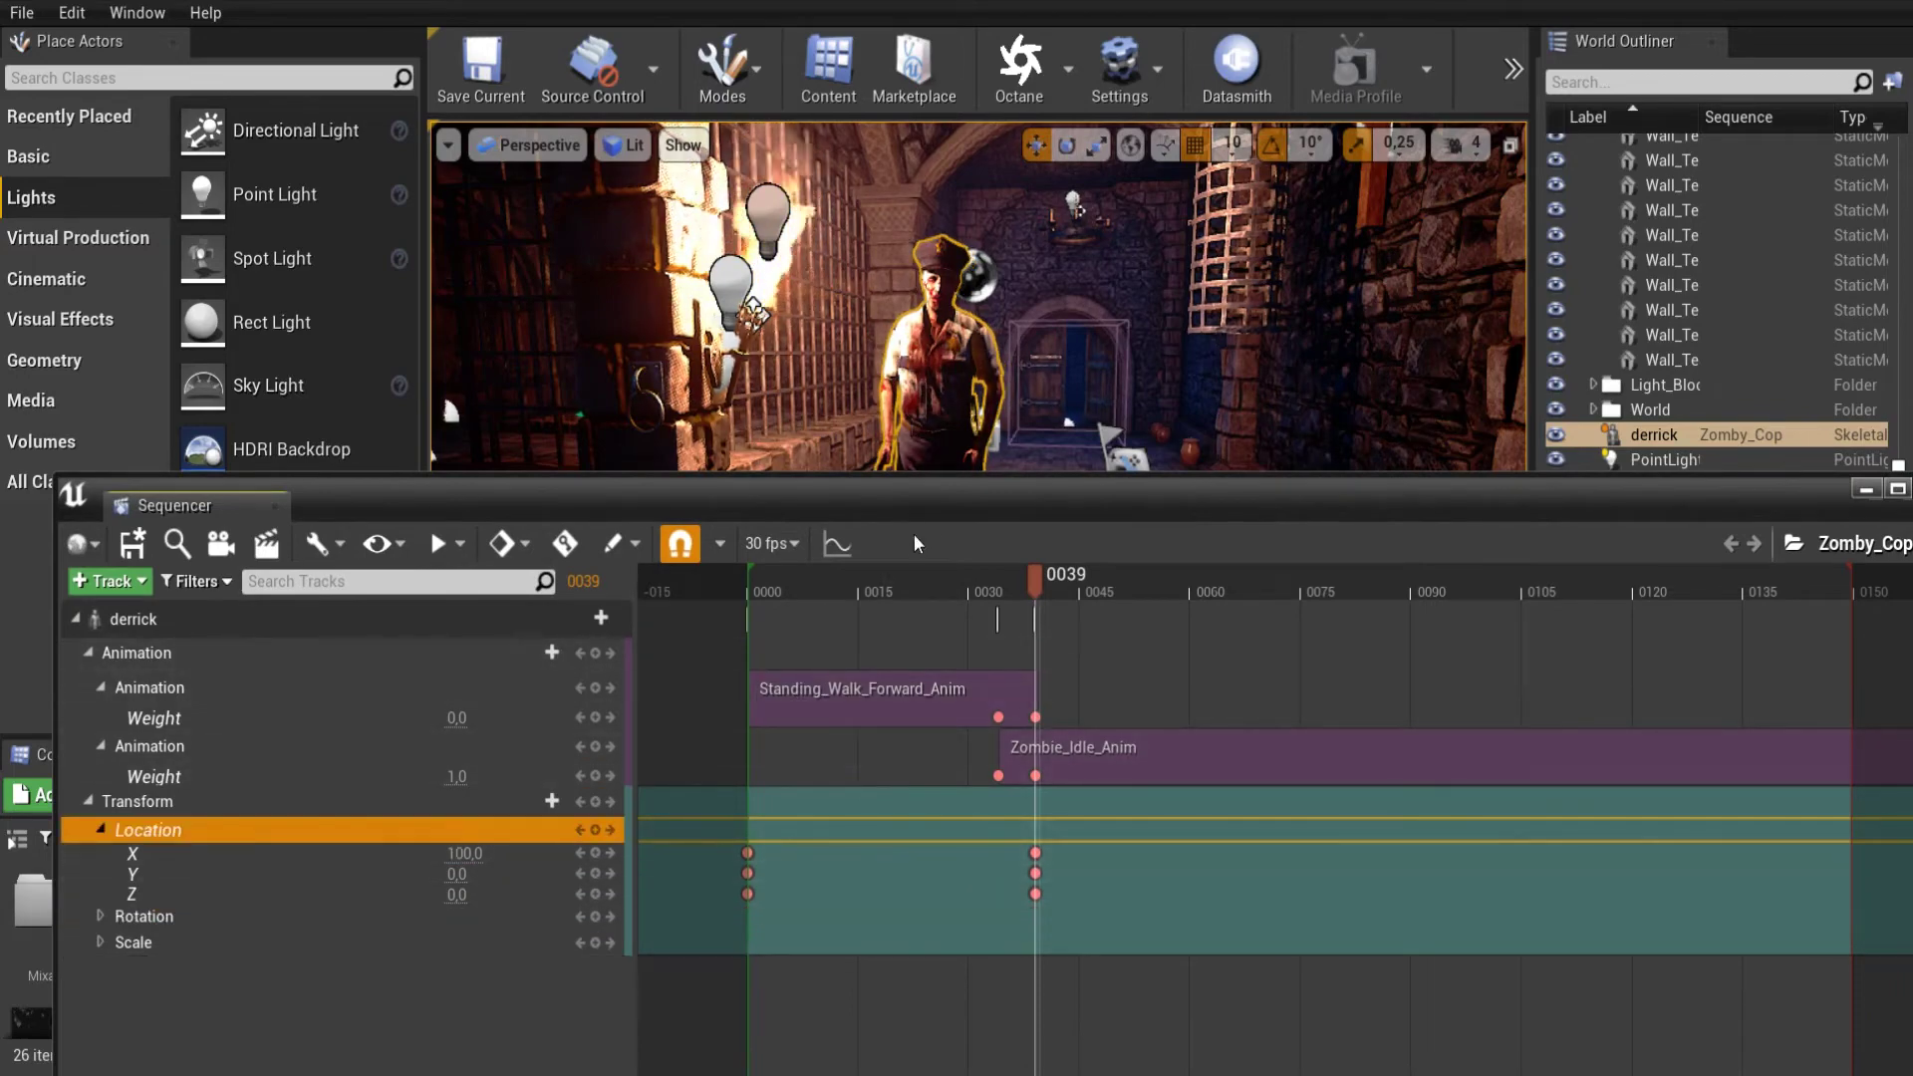
drag(913, 476, 922, 769)
drag(747, 853, 815, 857)
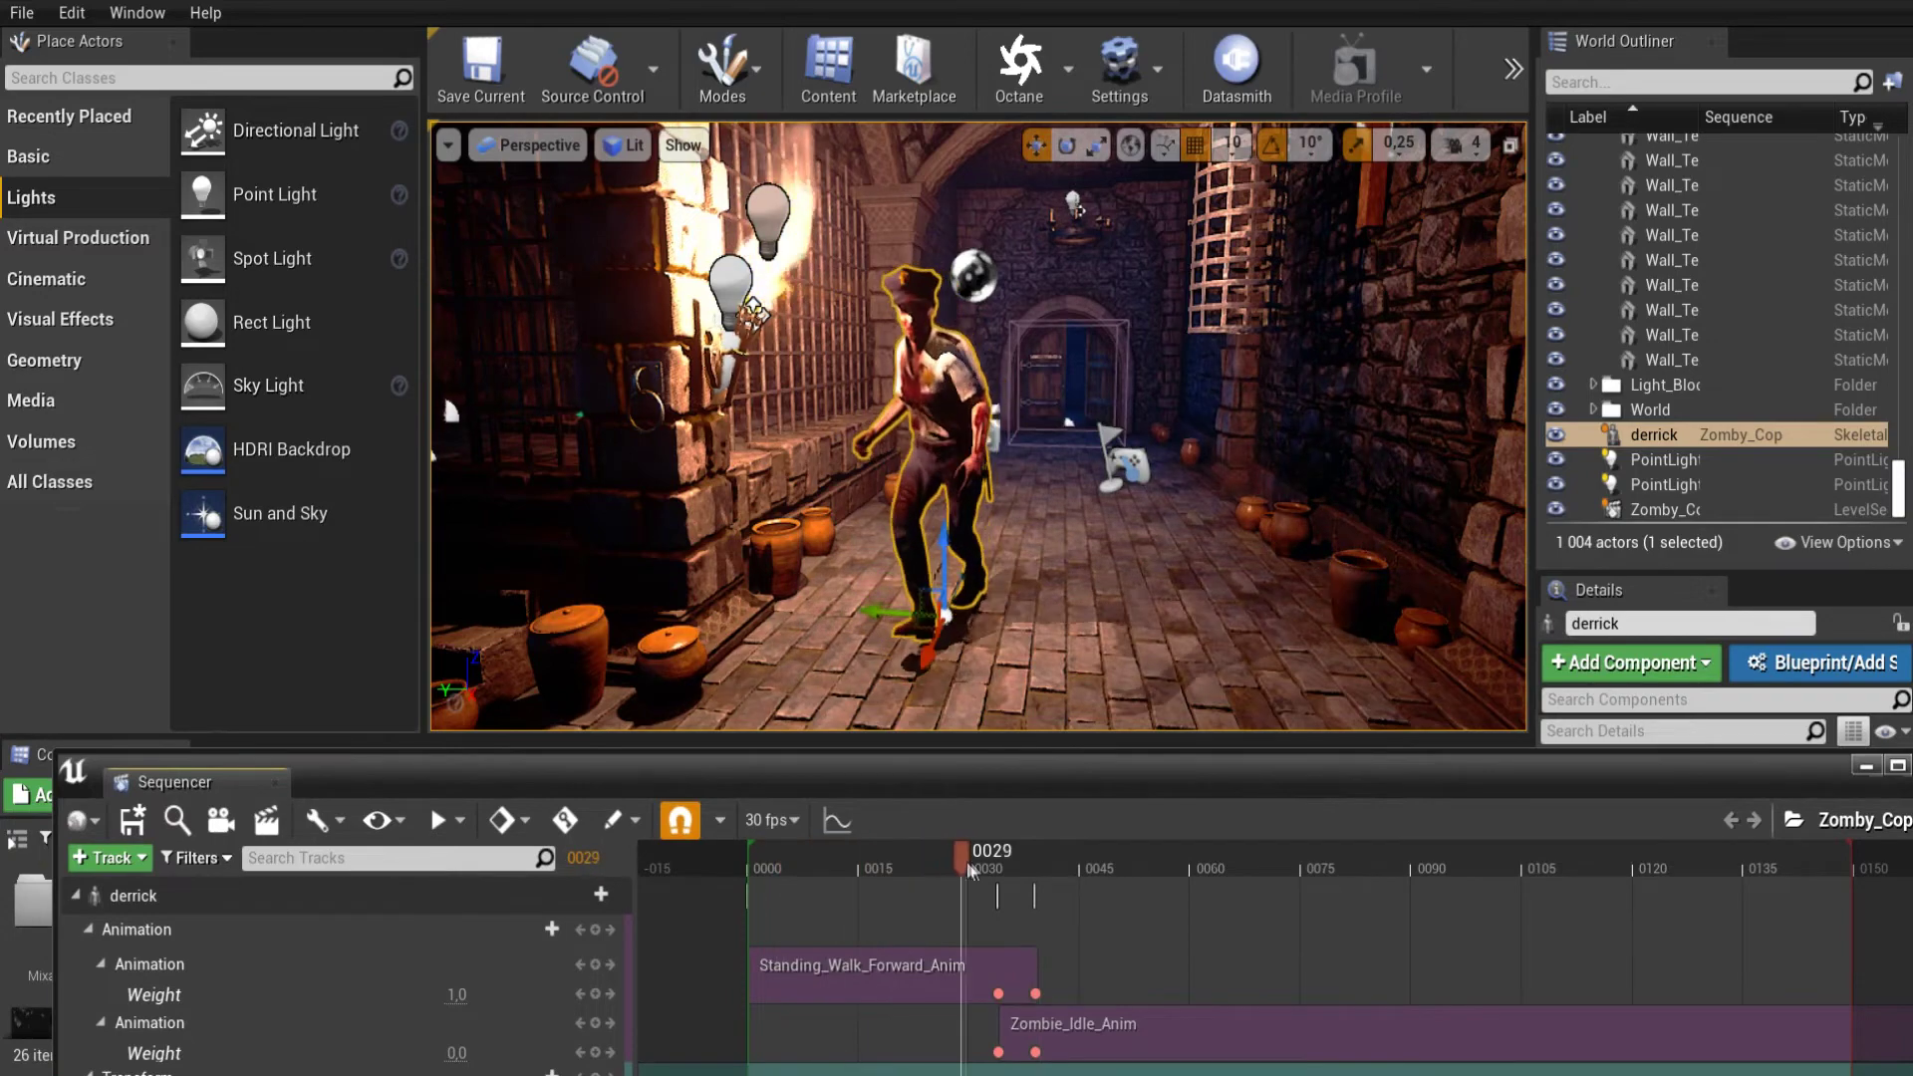
mouse_move(815, 856)
mouse_down()
mouse_move(1053, 863)
mouse_move(761, 866)
mouse_move(1461, 859)
mouse_up()
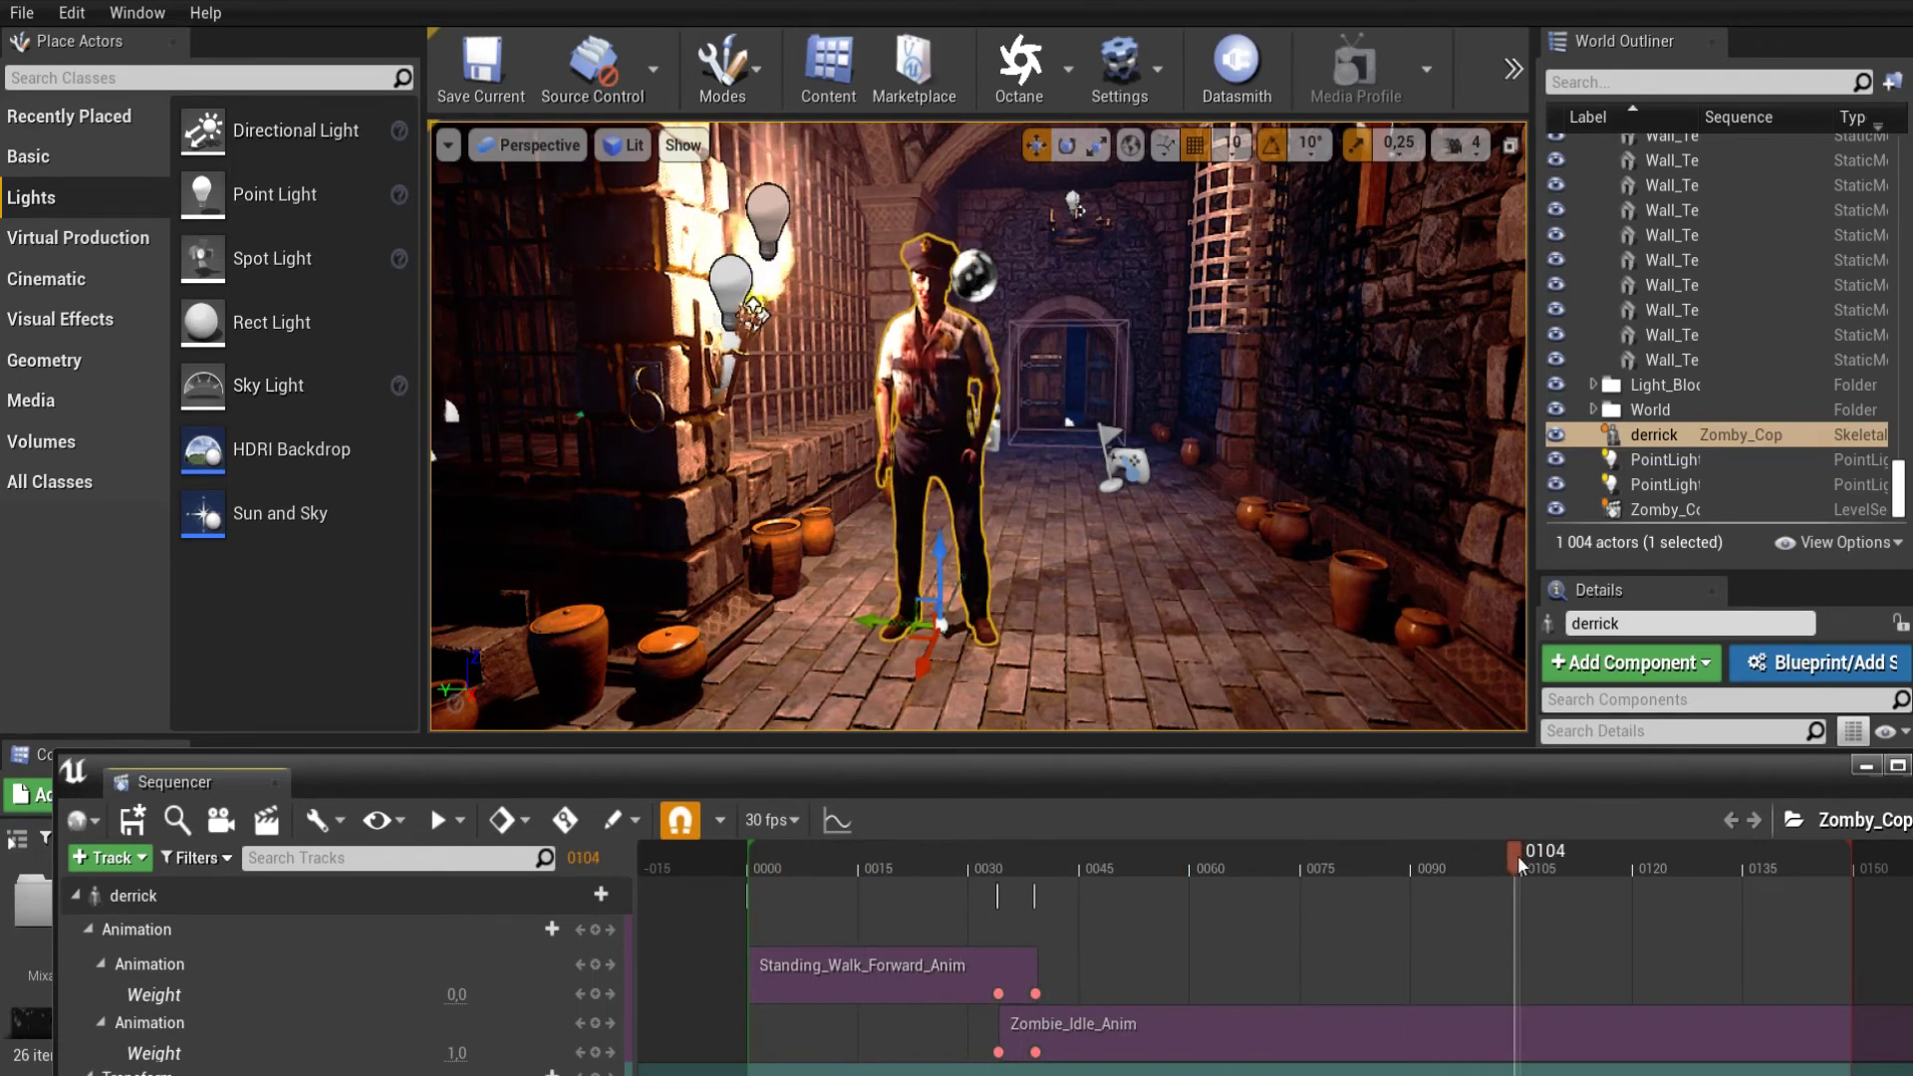
drag(1515, 862, 1486, 856)
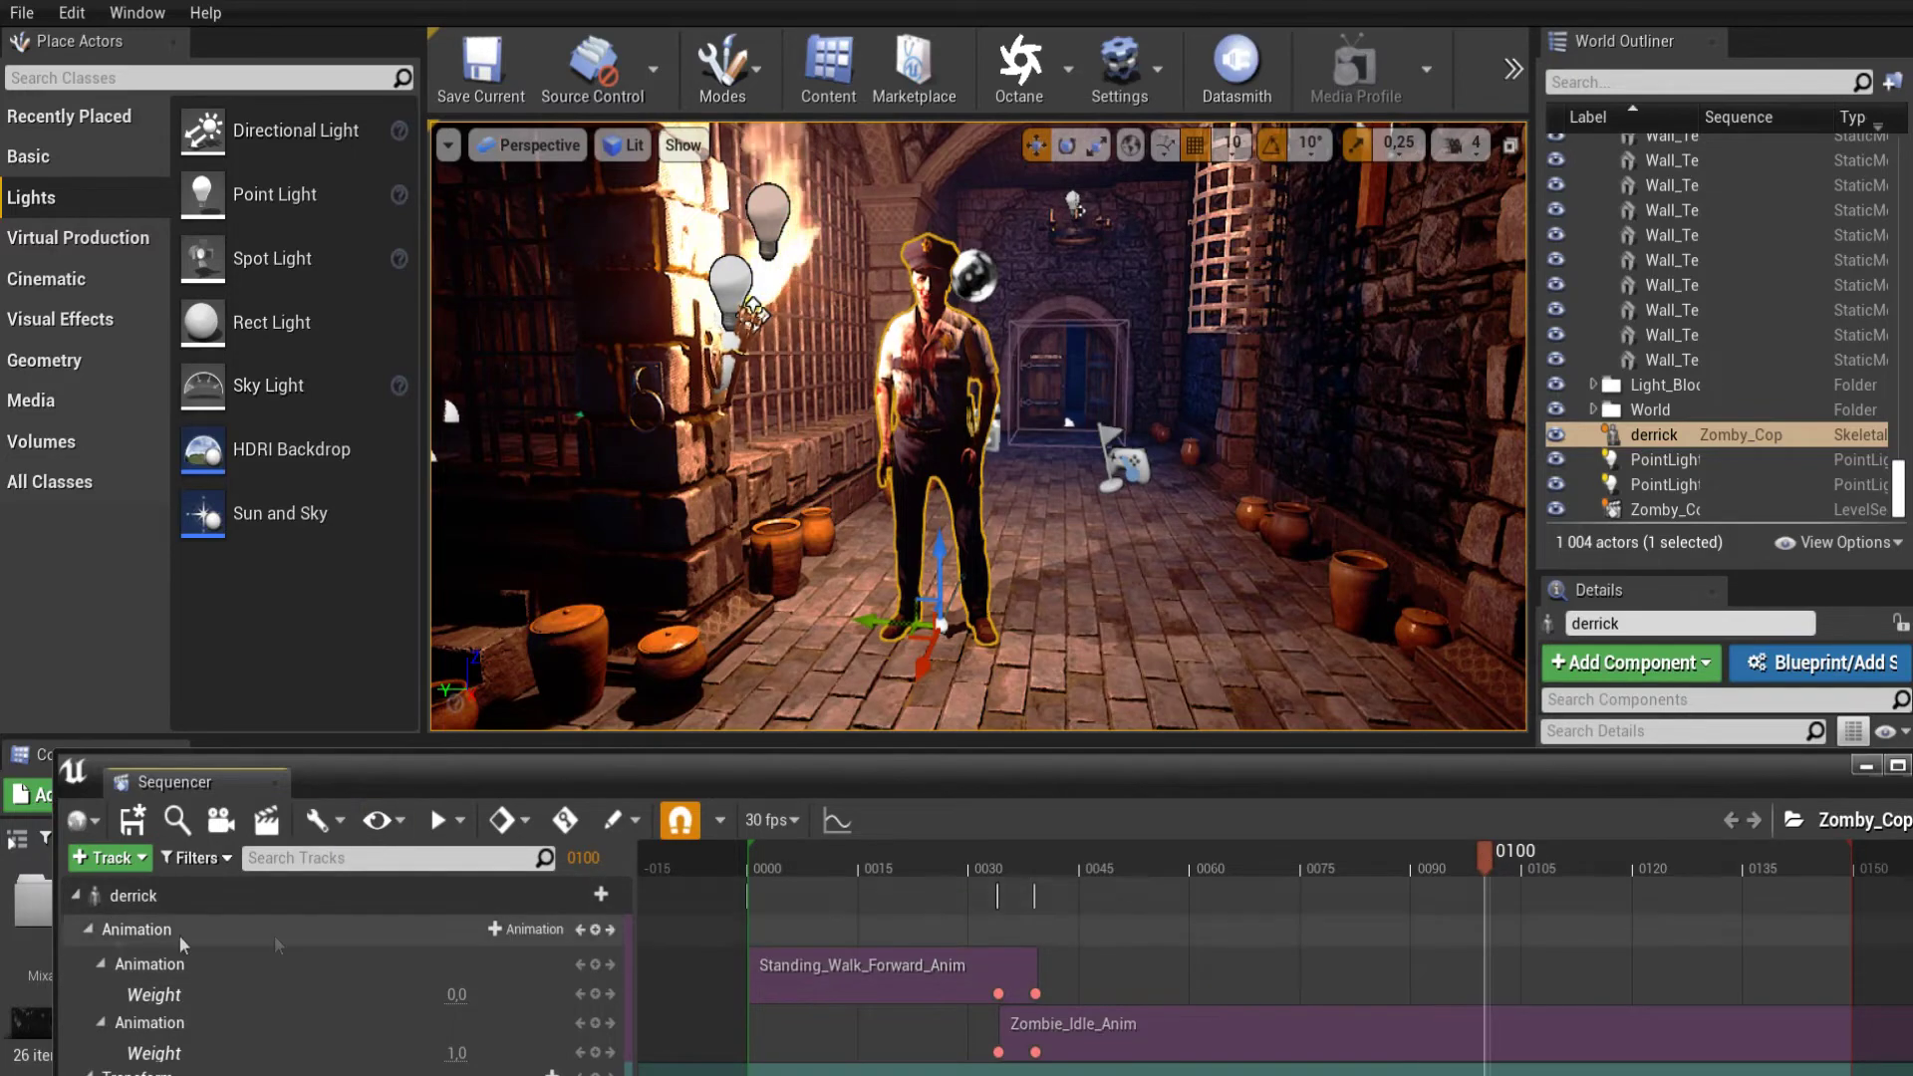
Add Drunk_Walk_Anim to derrick at frame 100, preview it, and return to frame 0100.
click(535, 930)
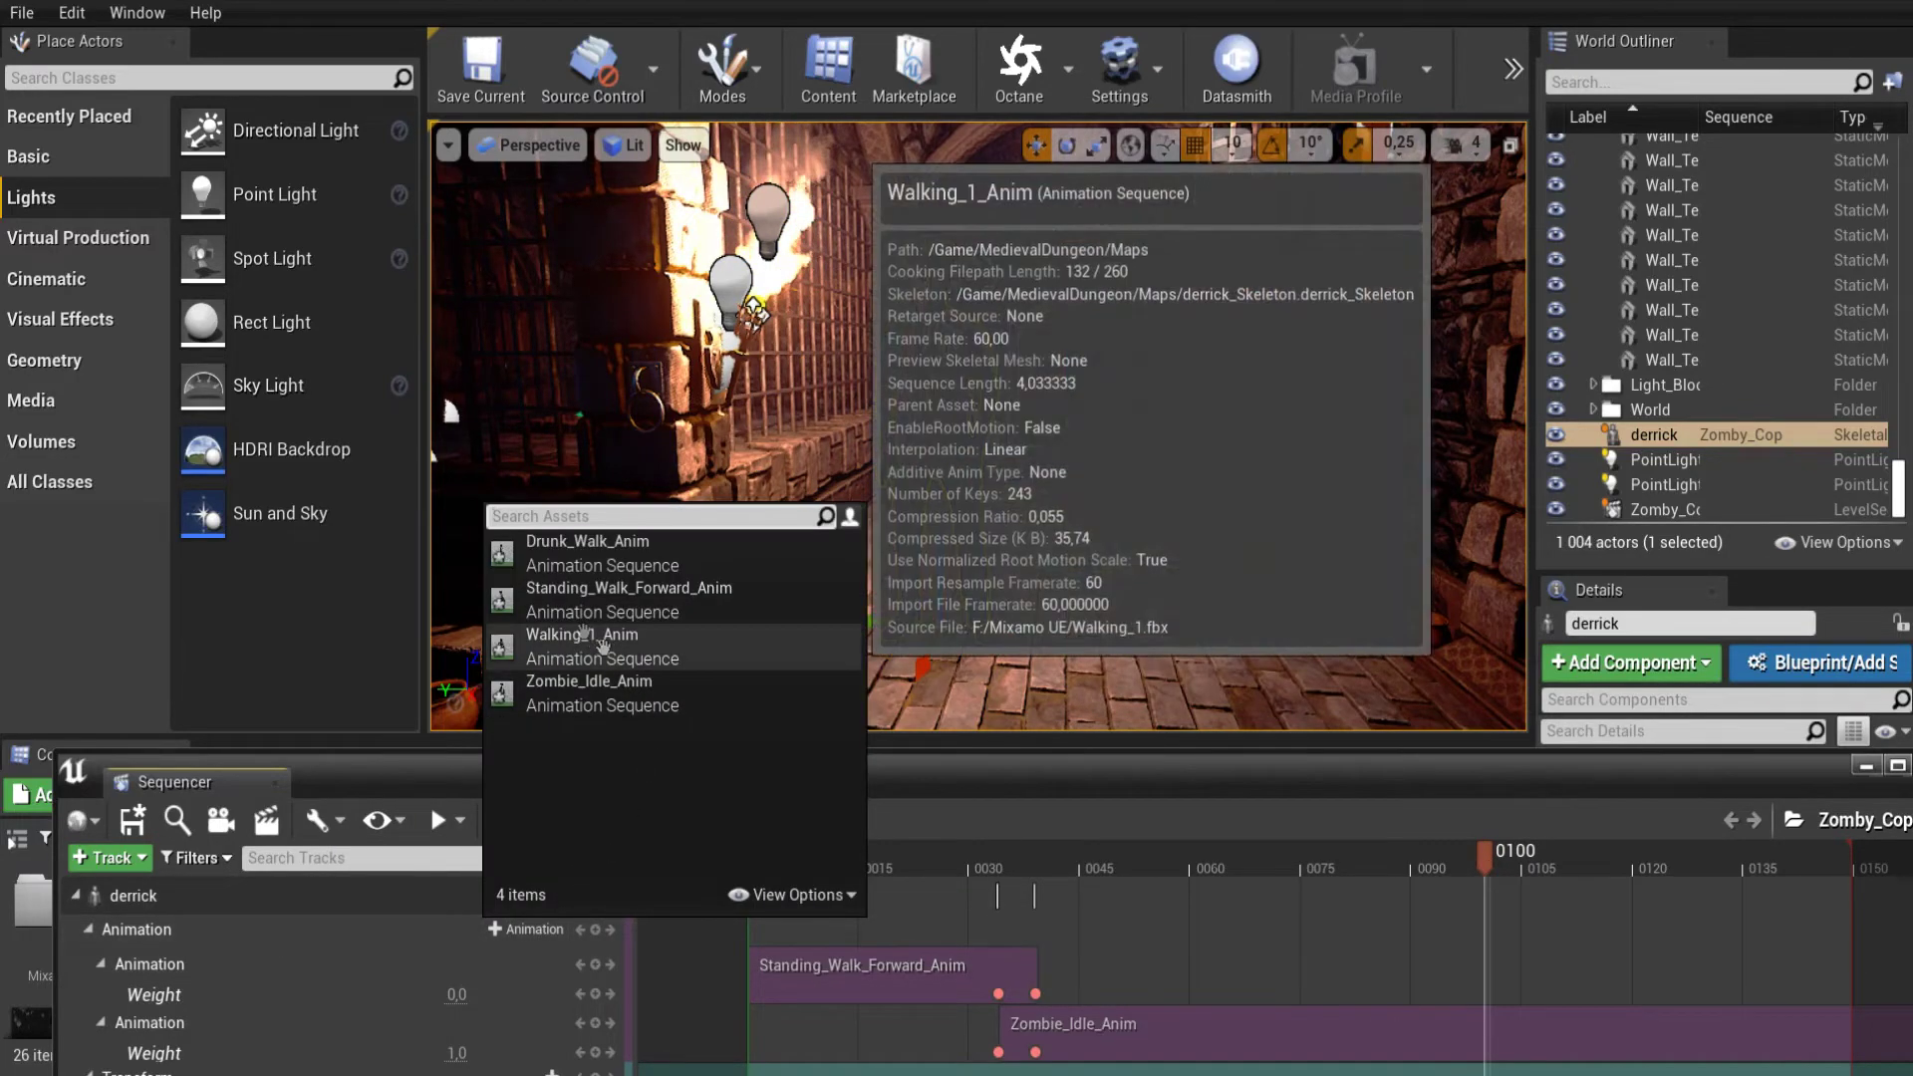
click(590, 555)
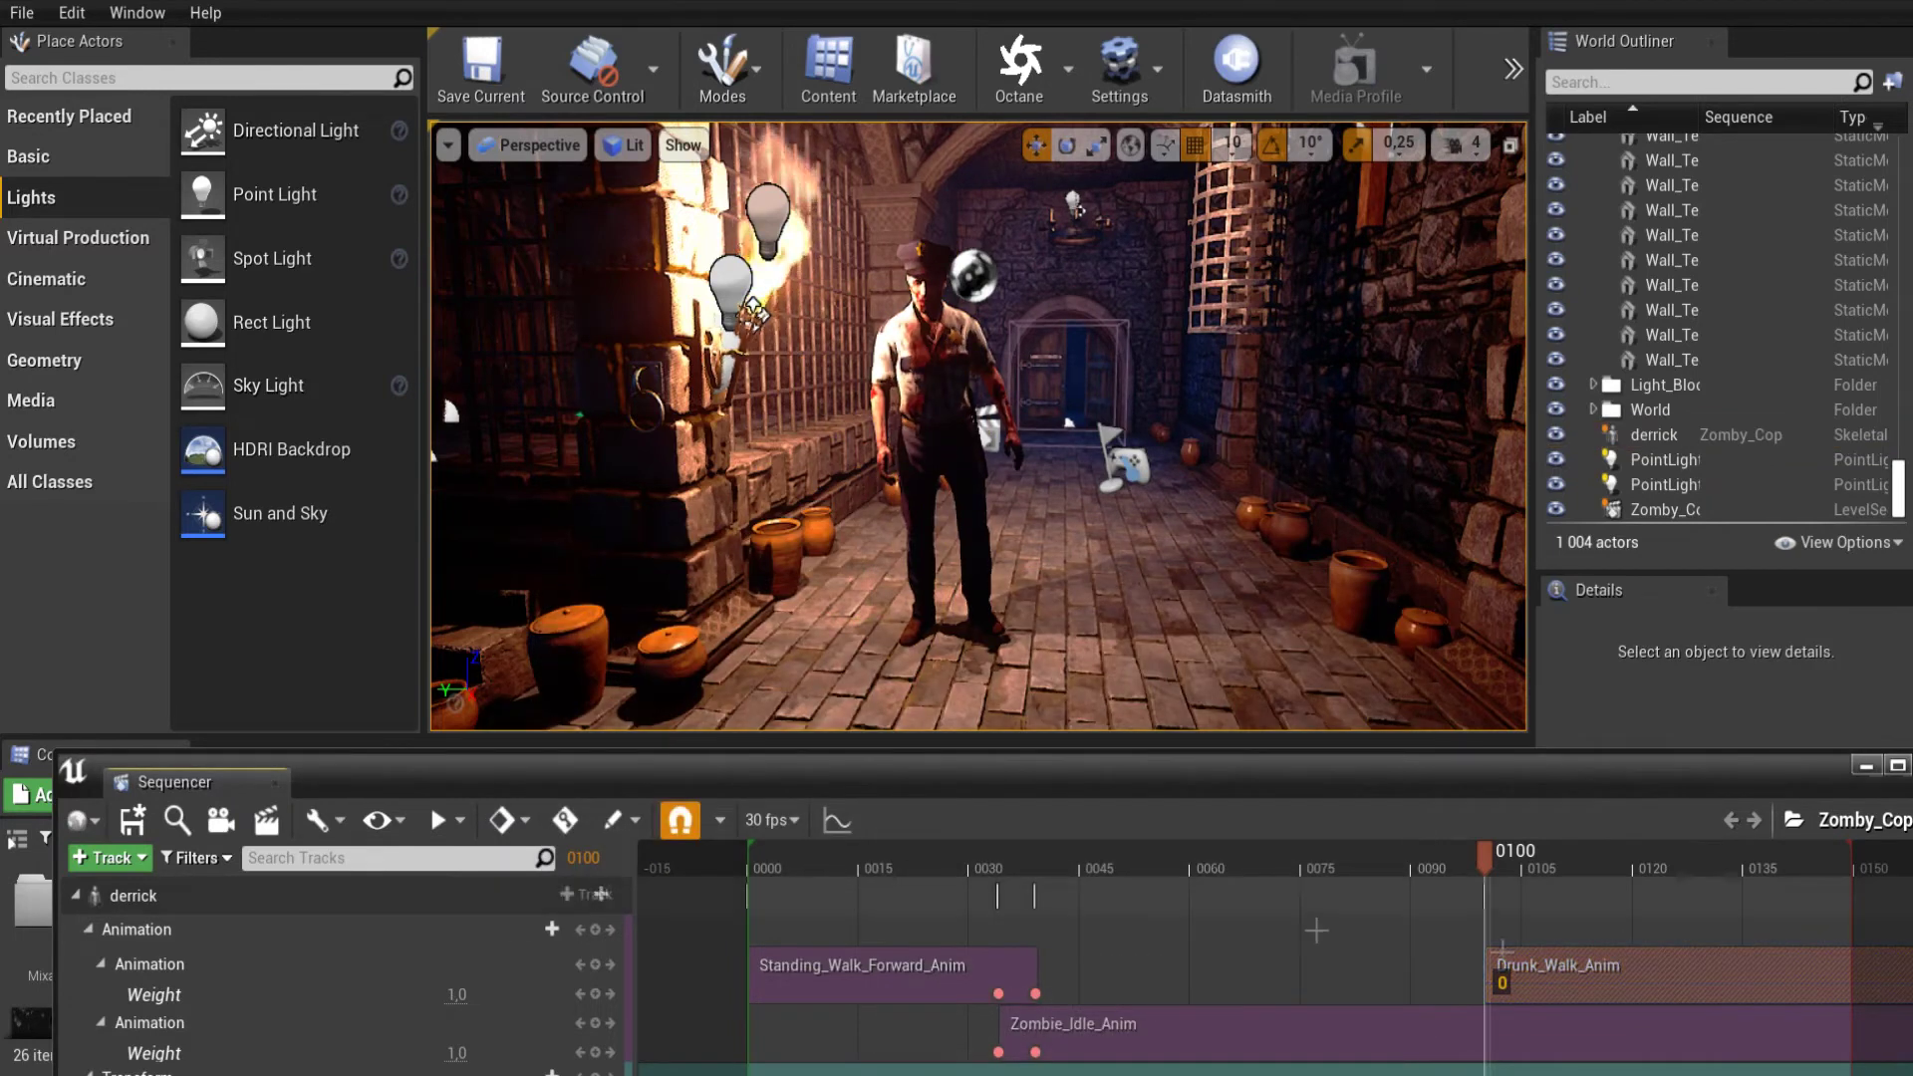
drag(1501, 868, 1808, 889)
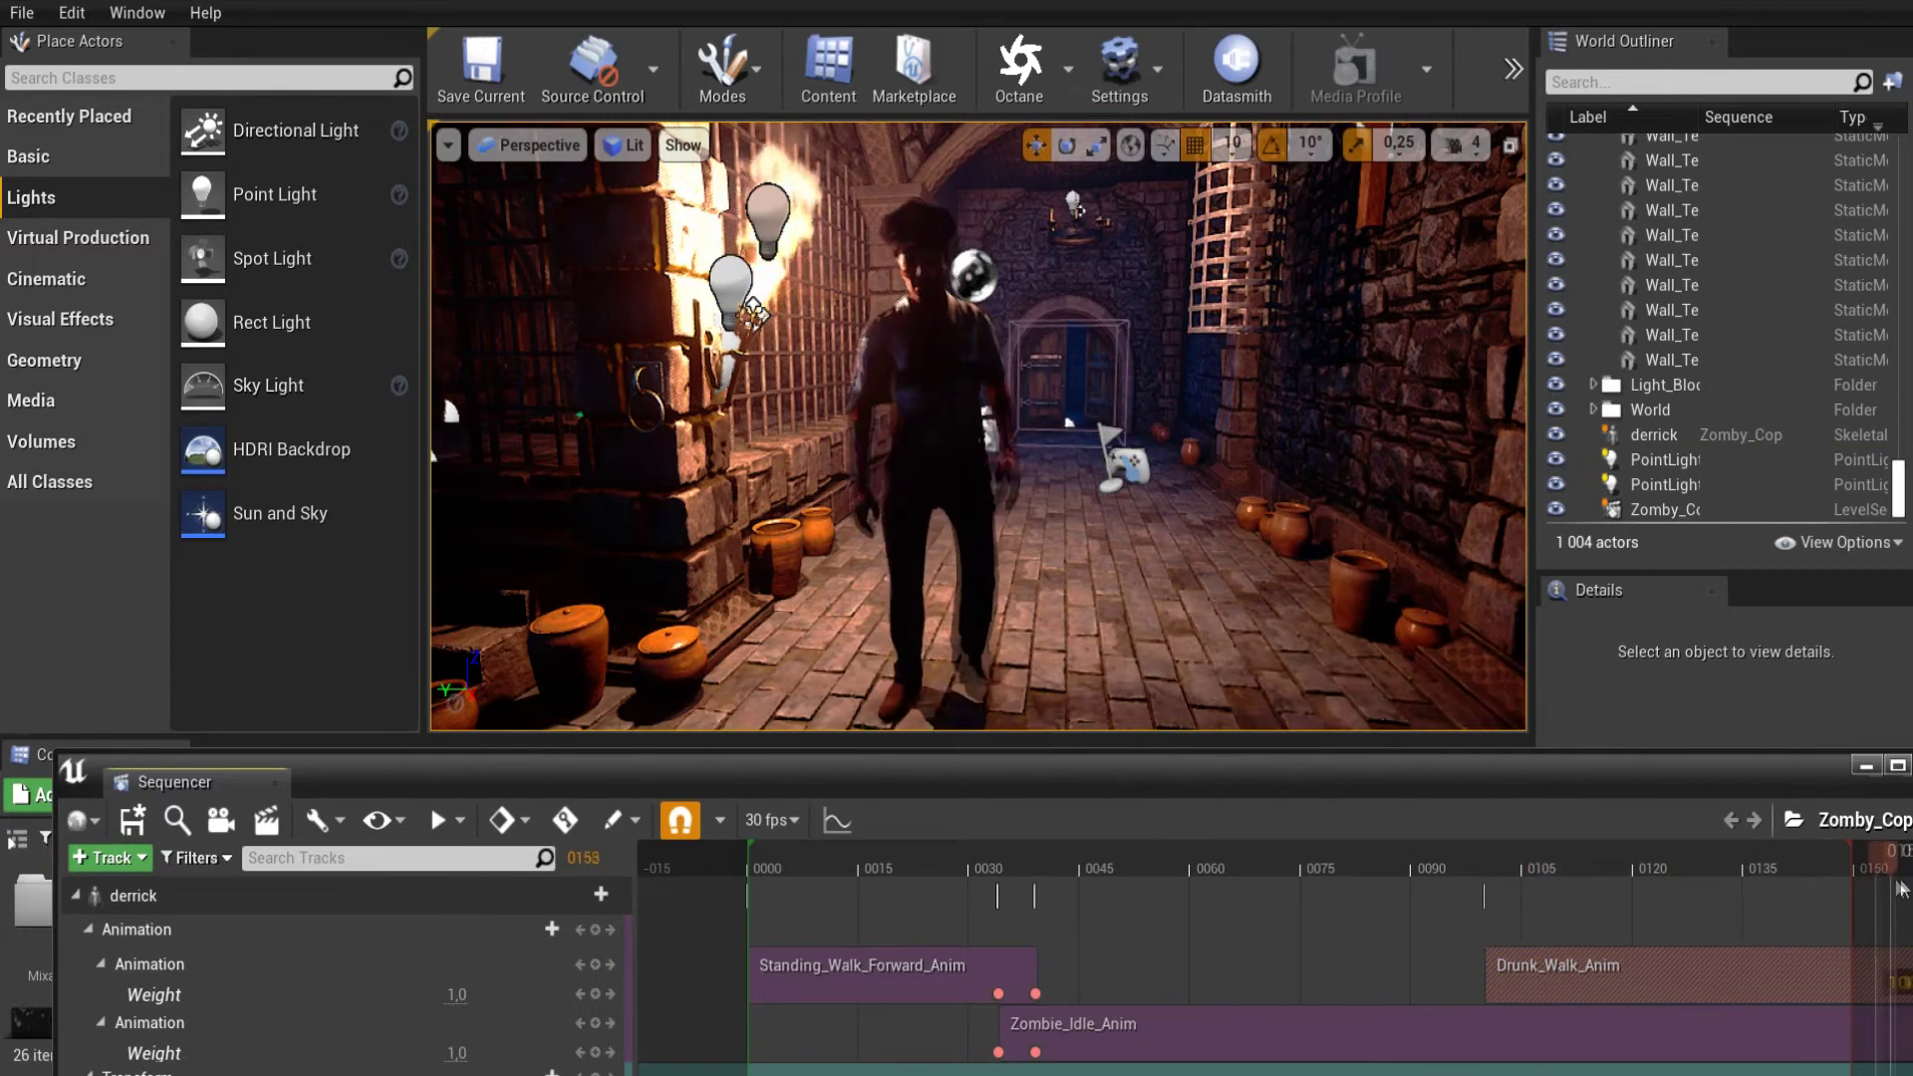
mouse_move(1808, 890)
mouse_down()
mouse_move(1489, 889)
mouse_move(1879, 883)
mouse_move(1061, 891)
mouse_up()
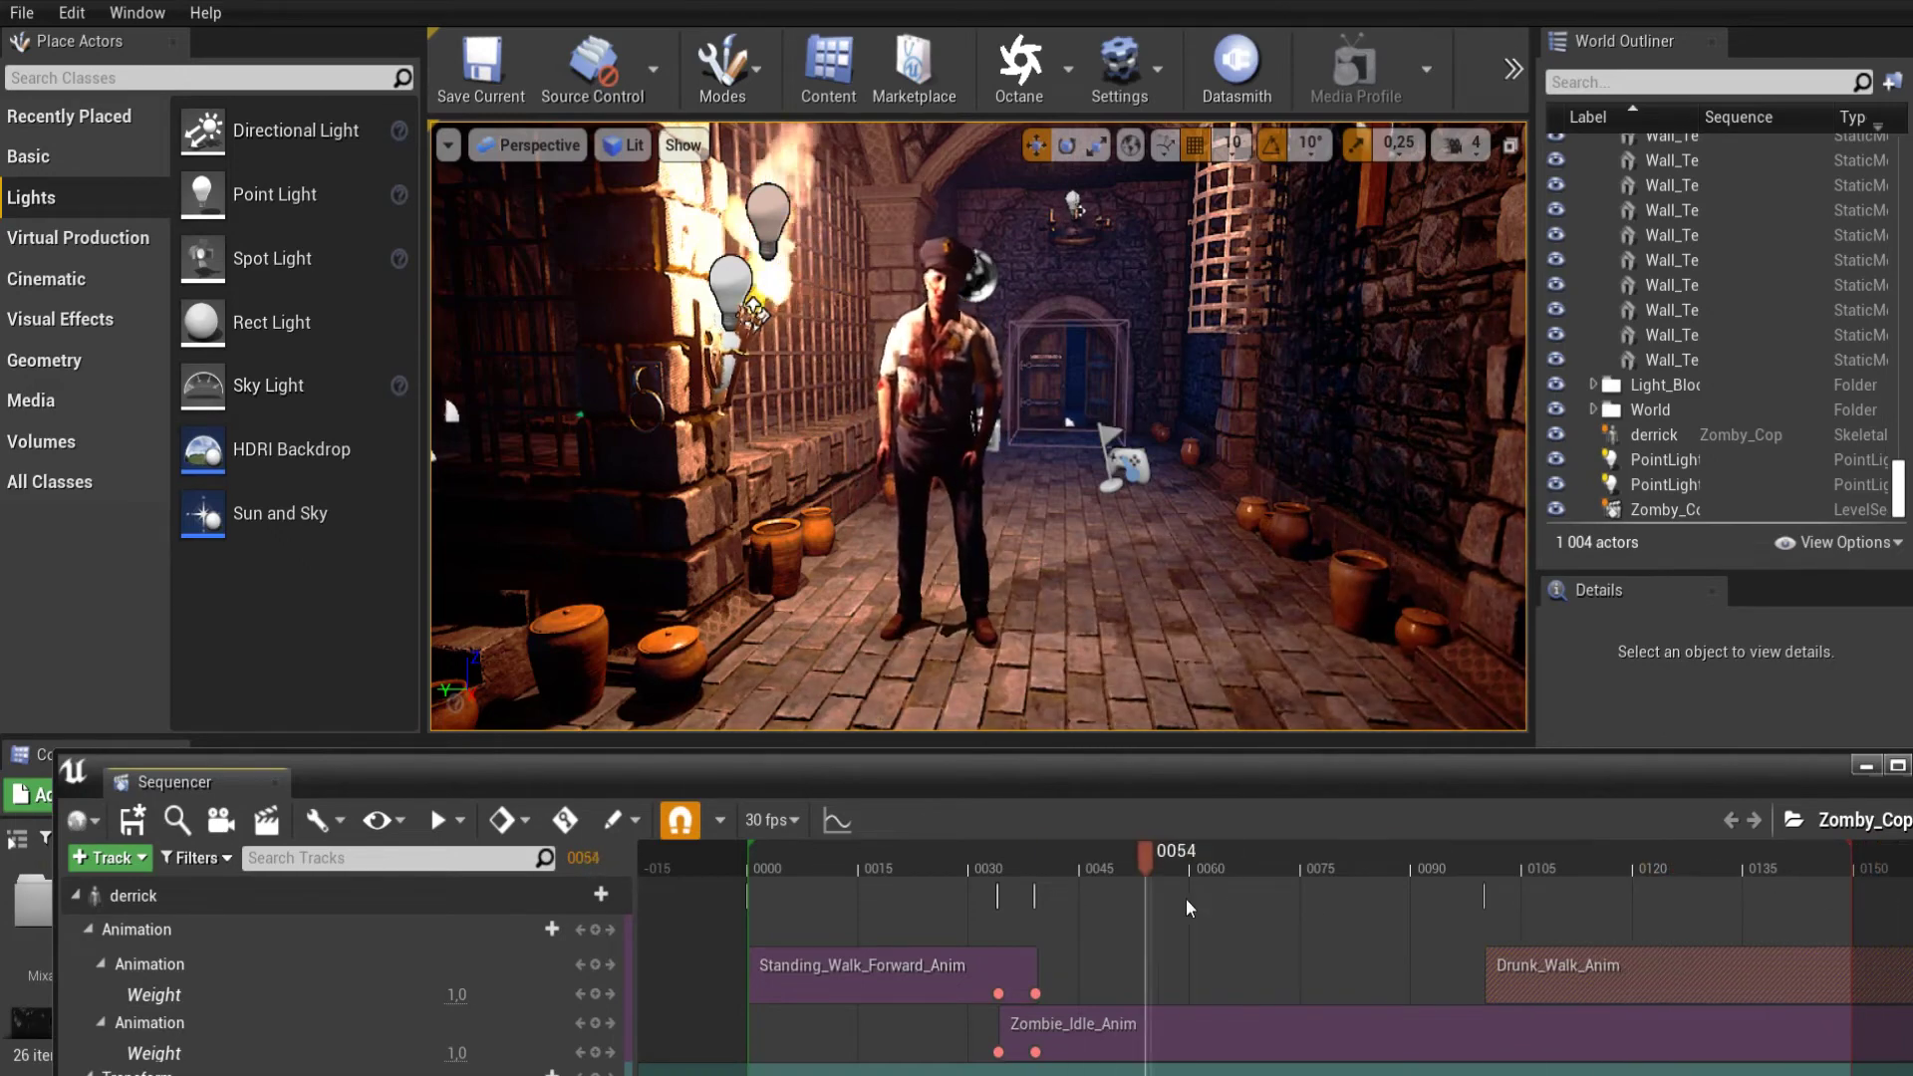
mouse_move(1337, 908)
mouse_down()
mouse_move(1883, 929)
mouse_move(1440, 937)
mouse_up()
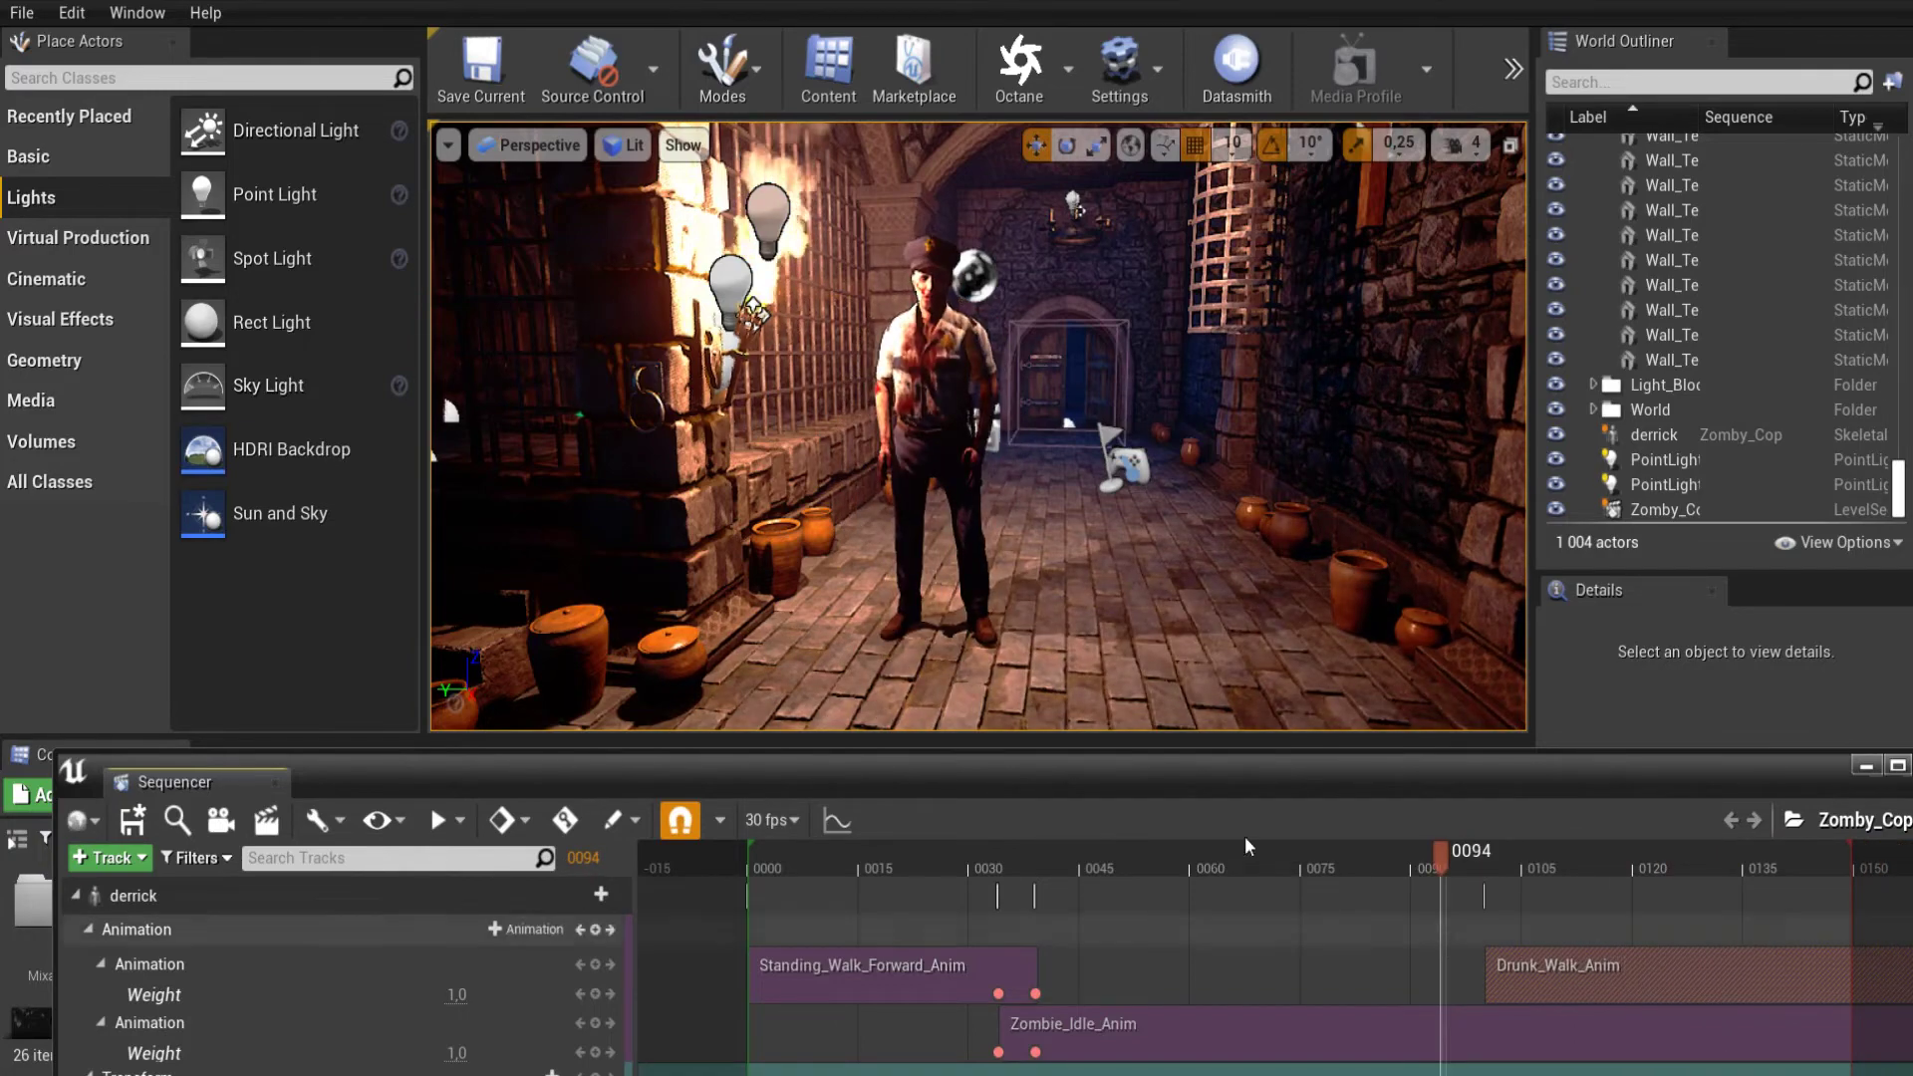
drag(1161, 748, 1155, 575)
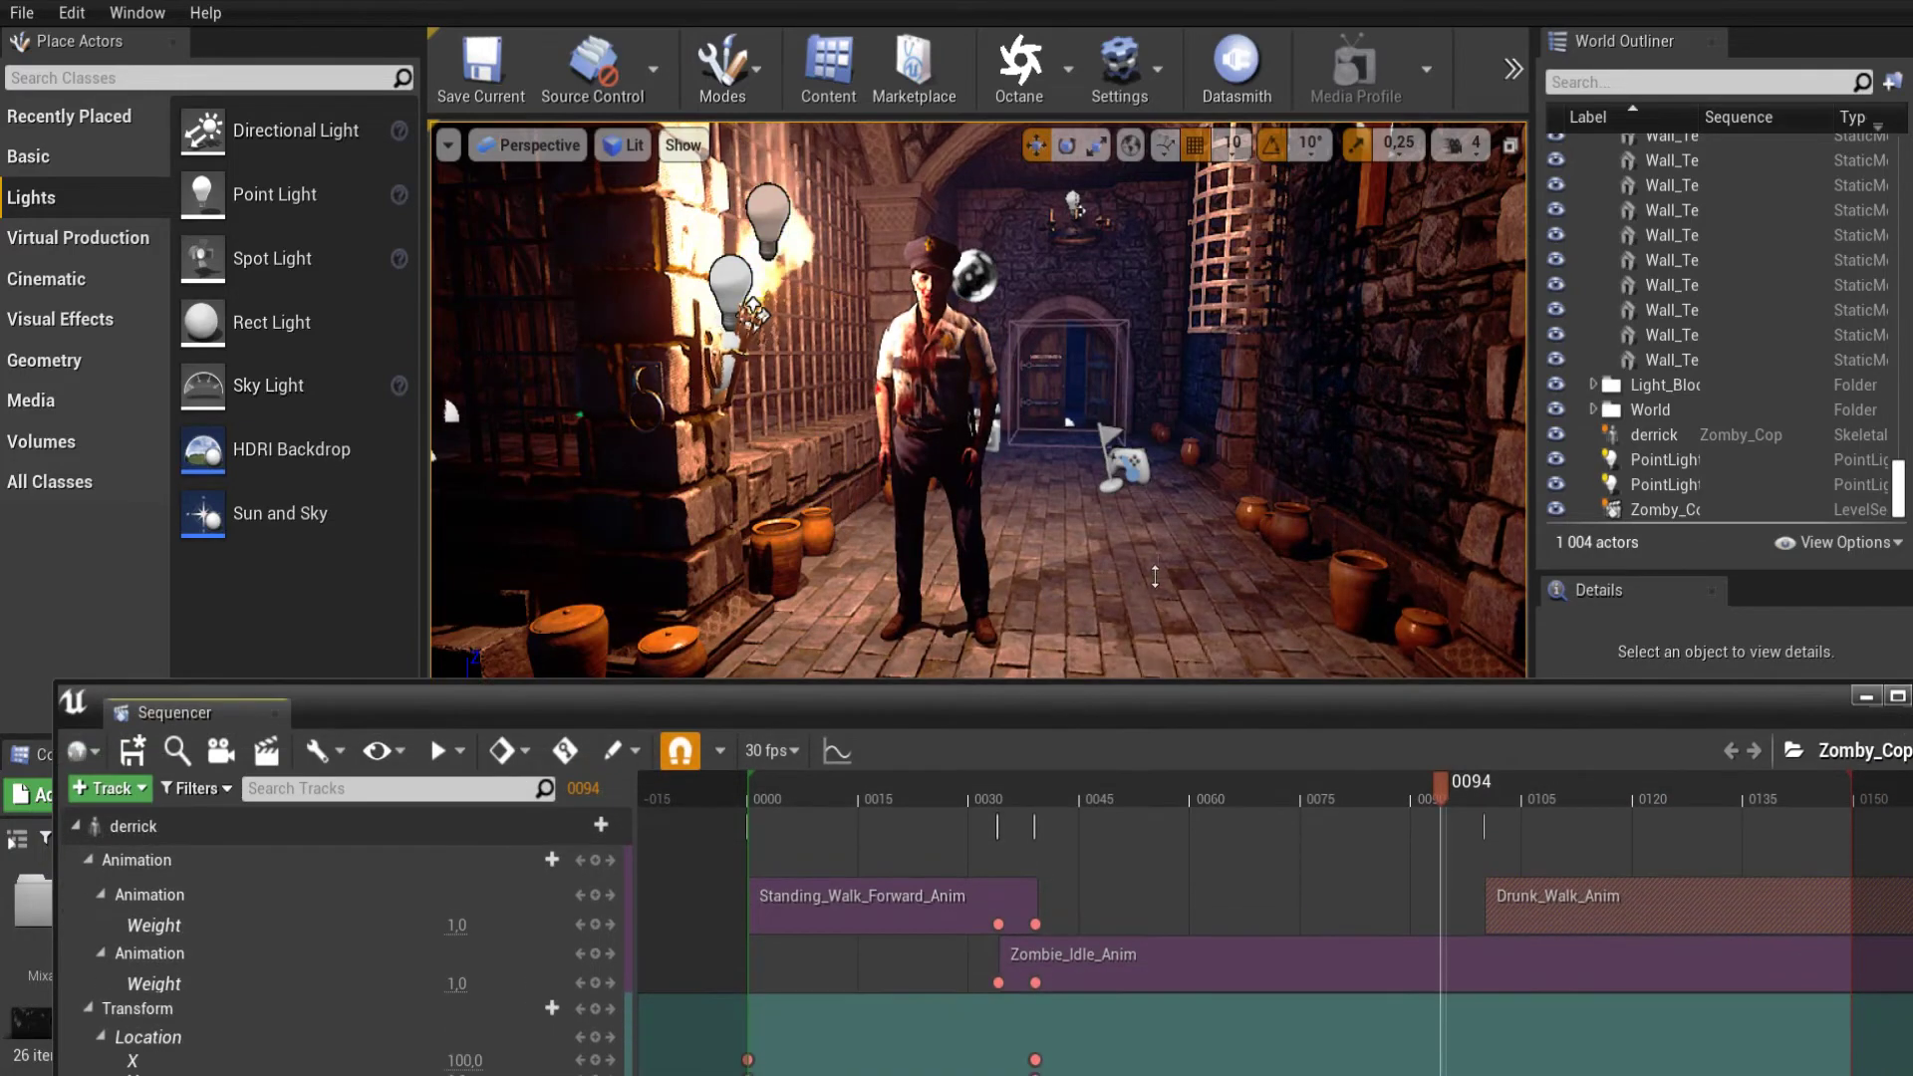
drag(1444, 775, 1486, 775)
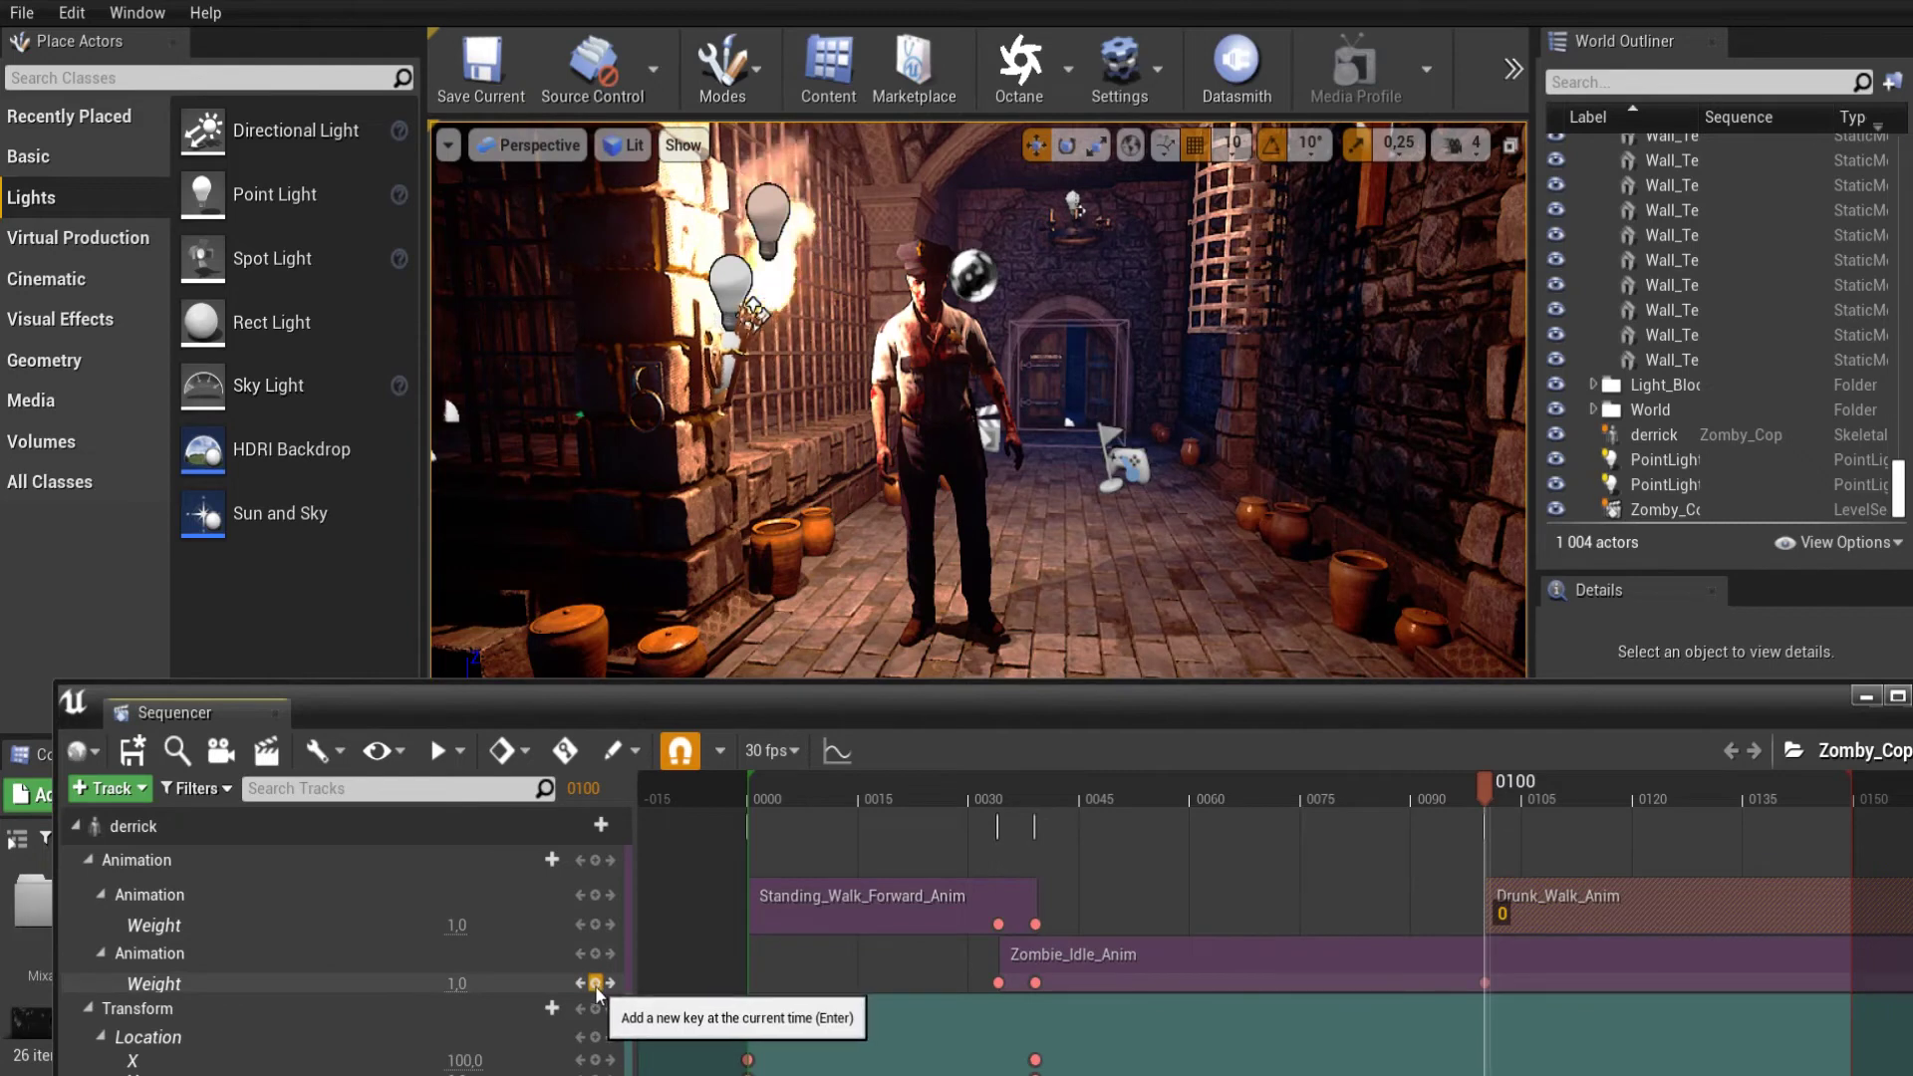
Key the idle Weight at 0.0 on frame 0105.
click(1522, 780)
click(1527, 791)
text(0)
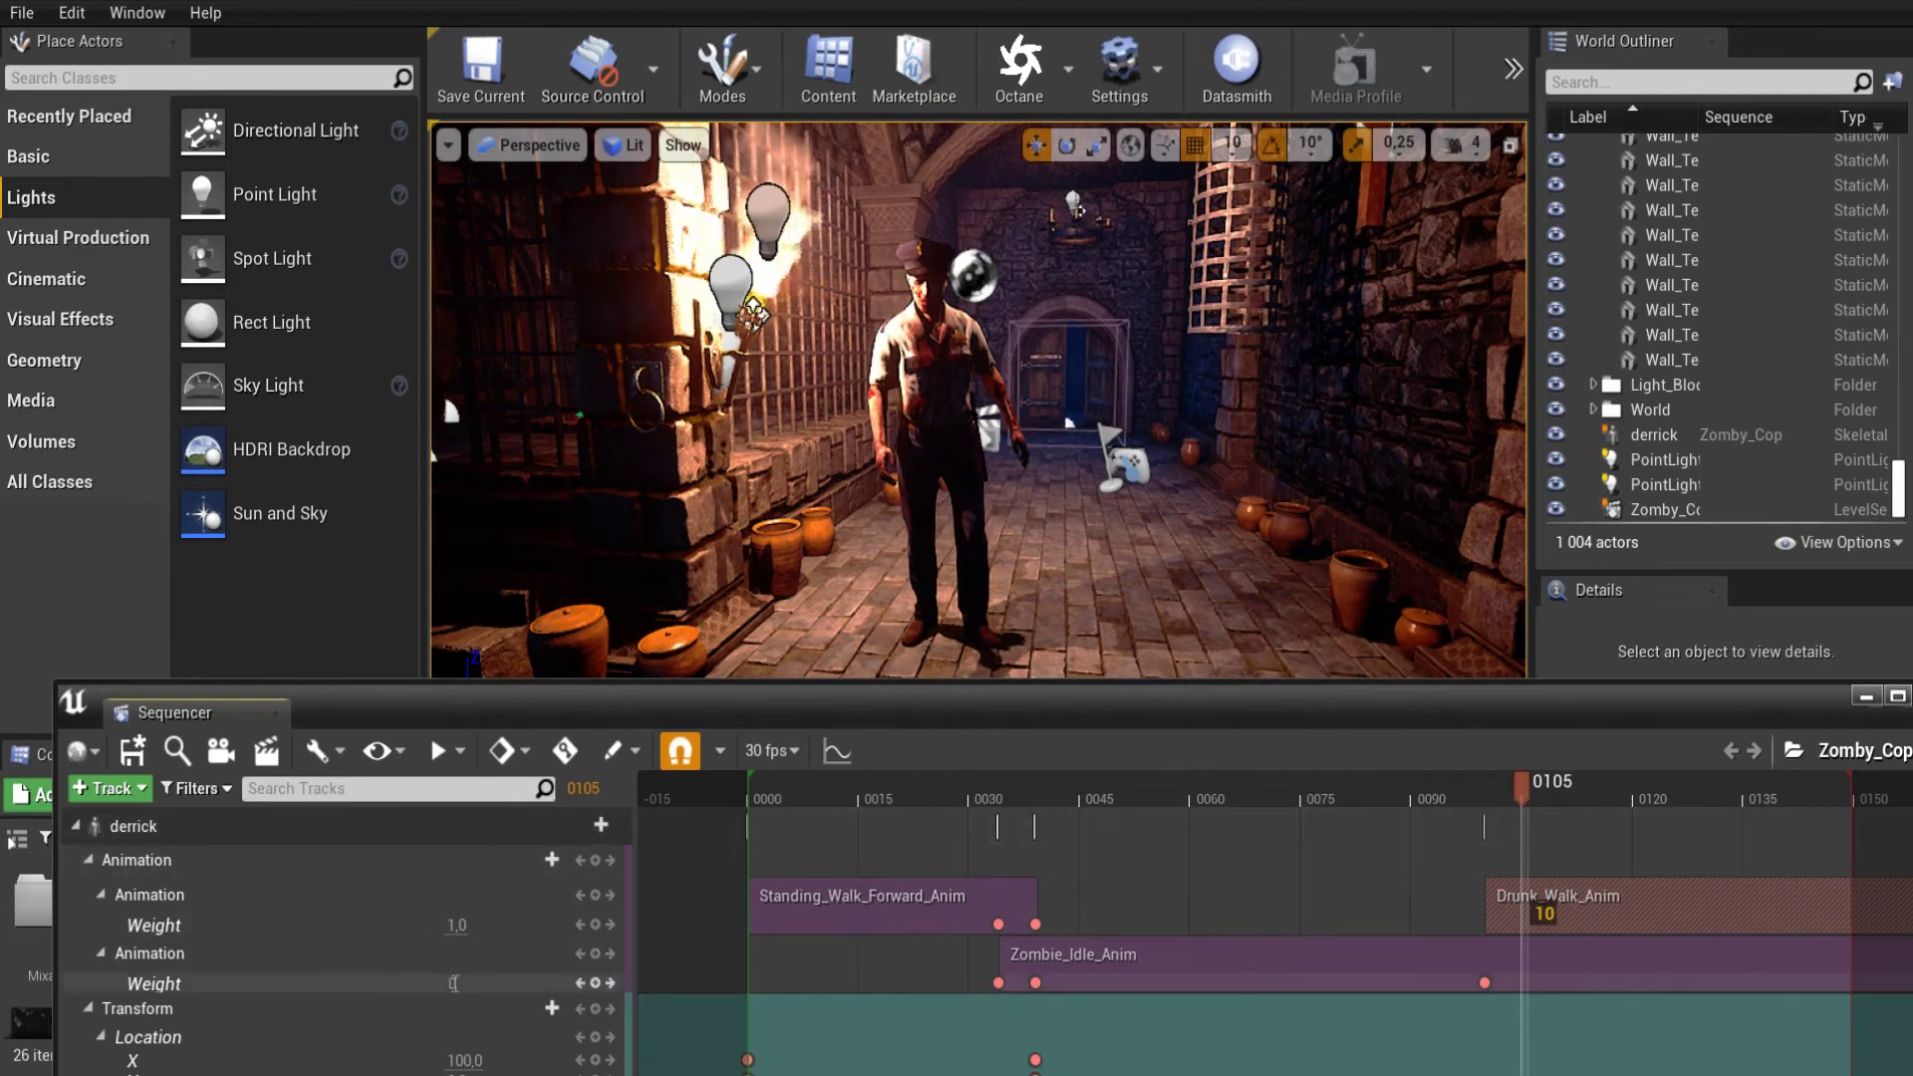
click(511, 979)
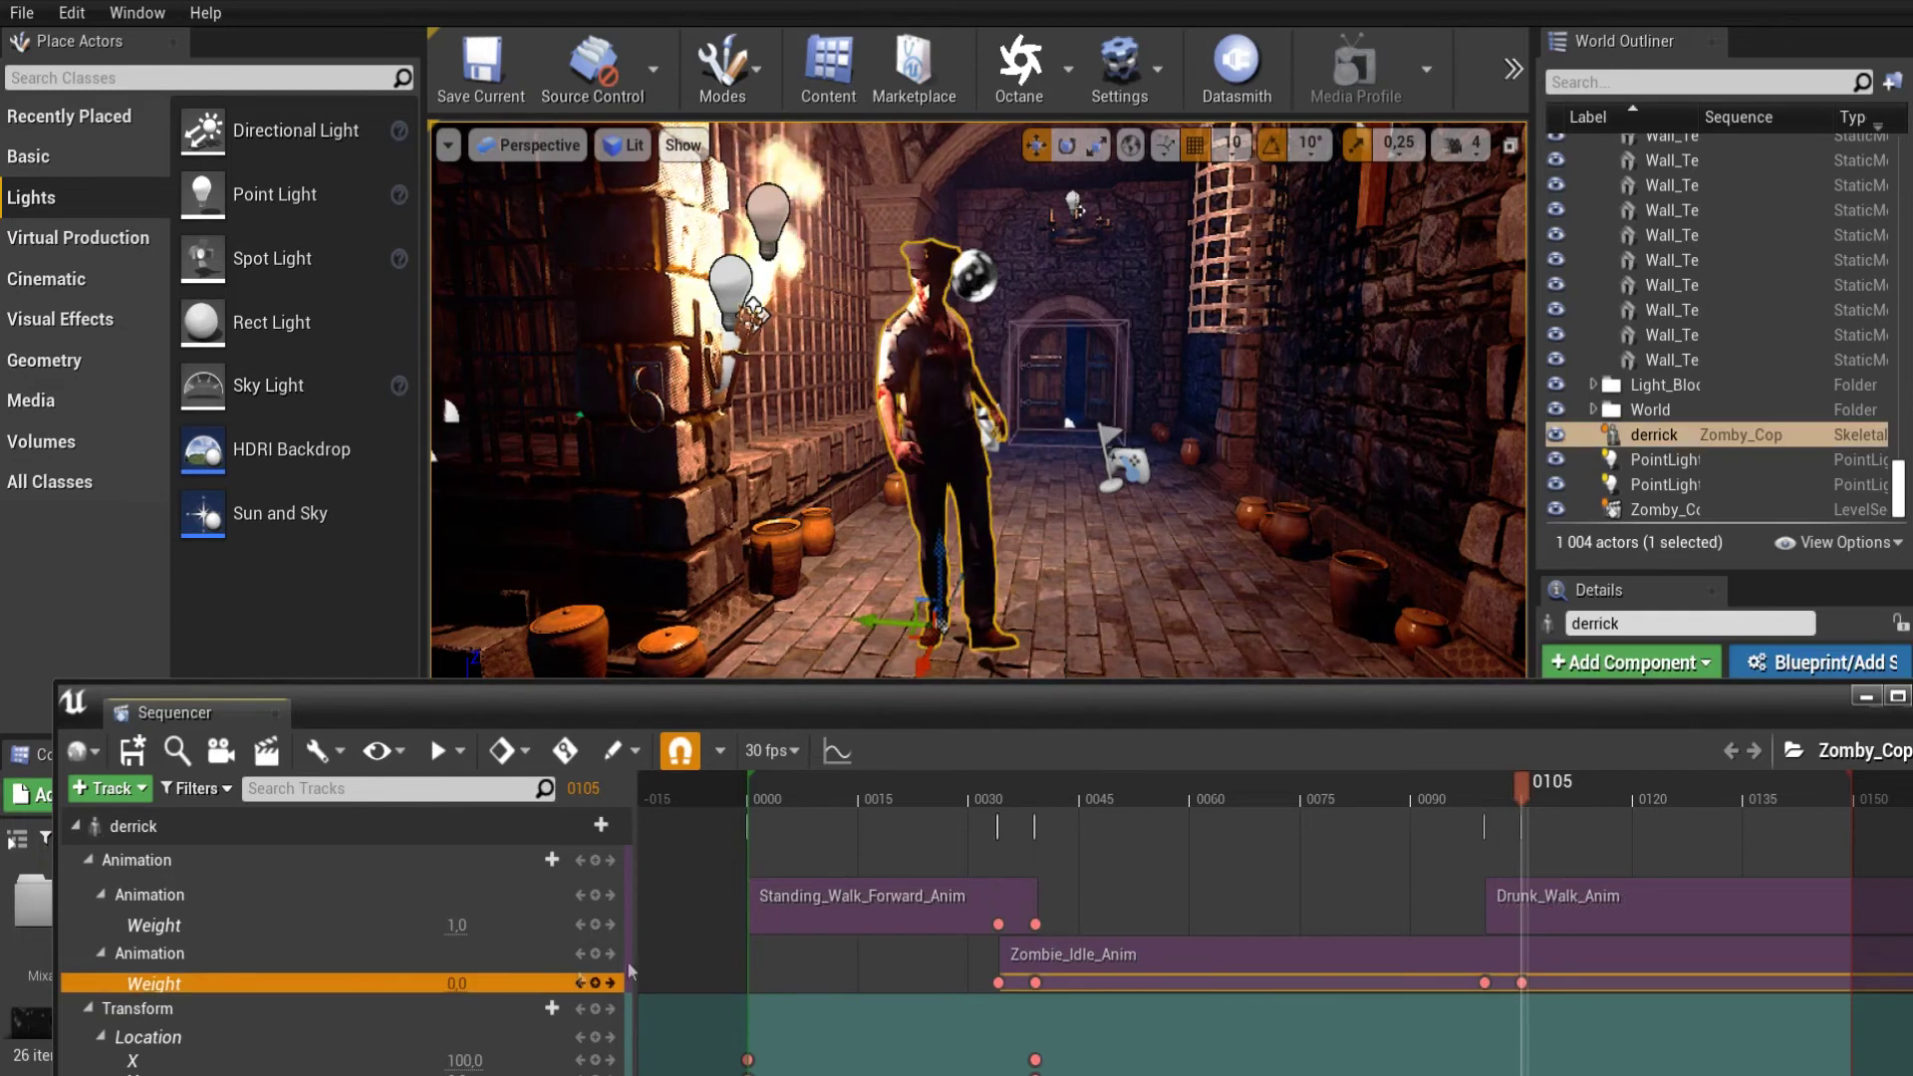
Key the drunk walk Weight 0.0 at frame 0100 and 1.0 at 0105, then preview the blend.
click(1484, 775)
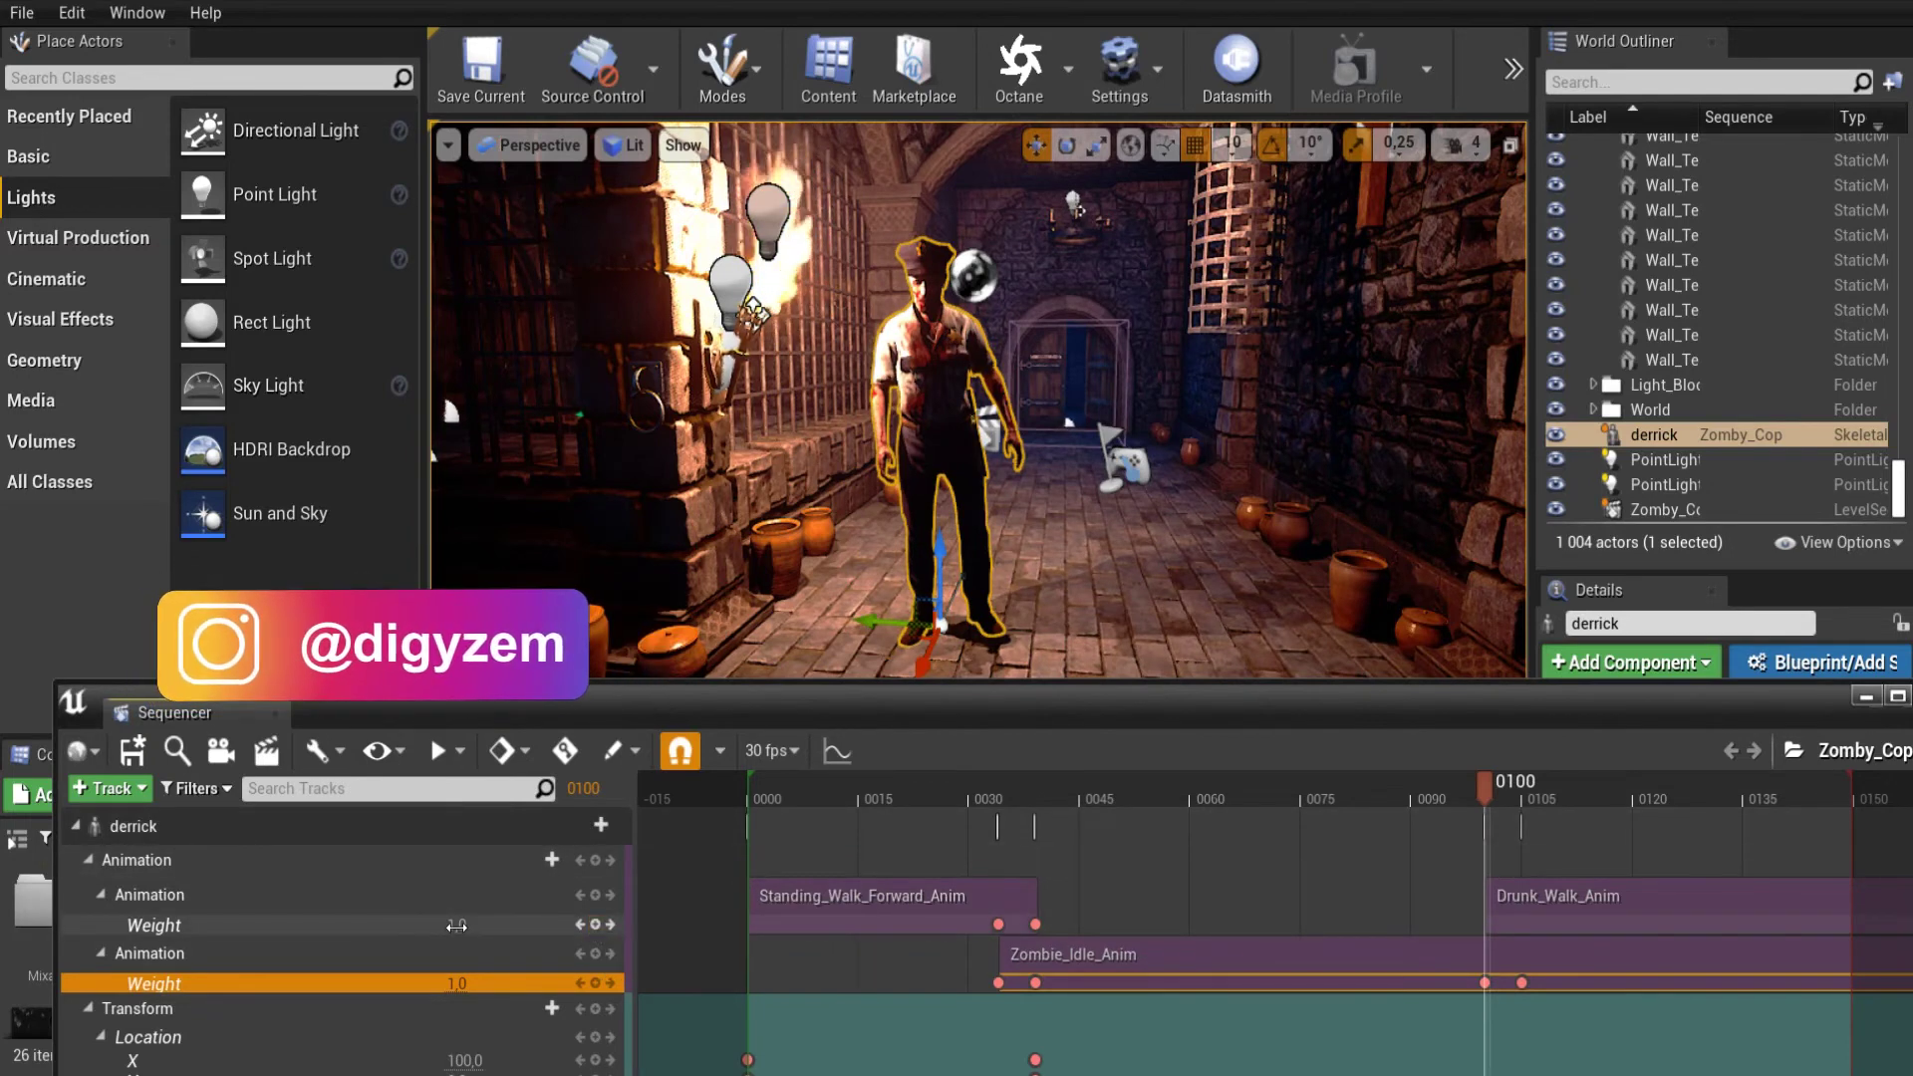
click(529, 926)
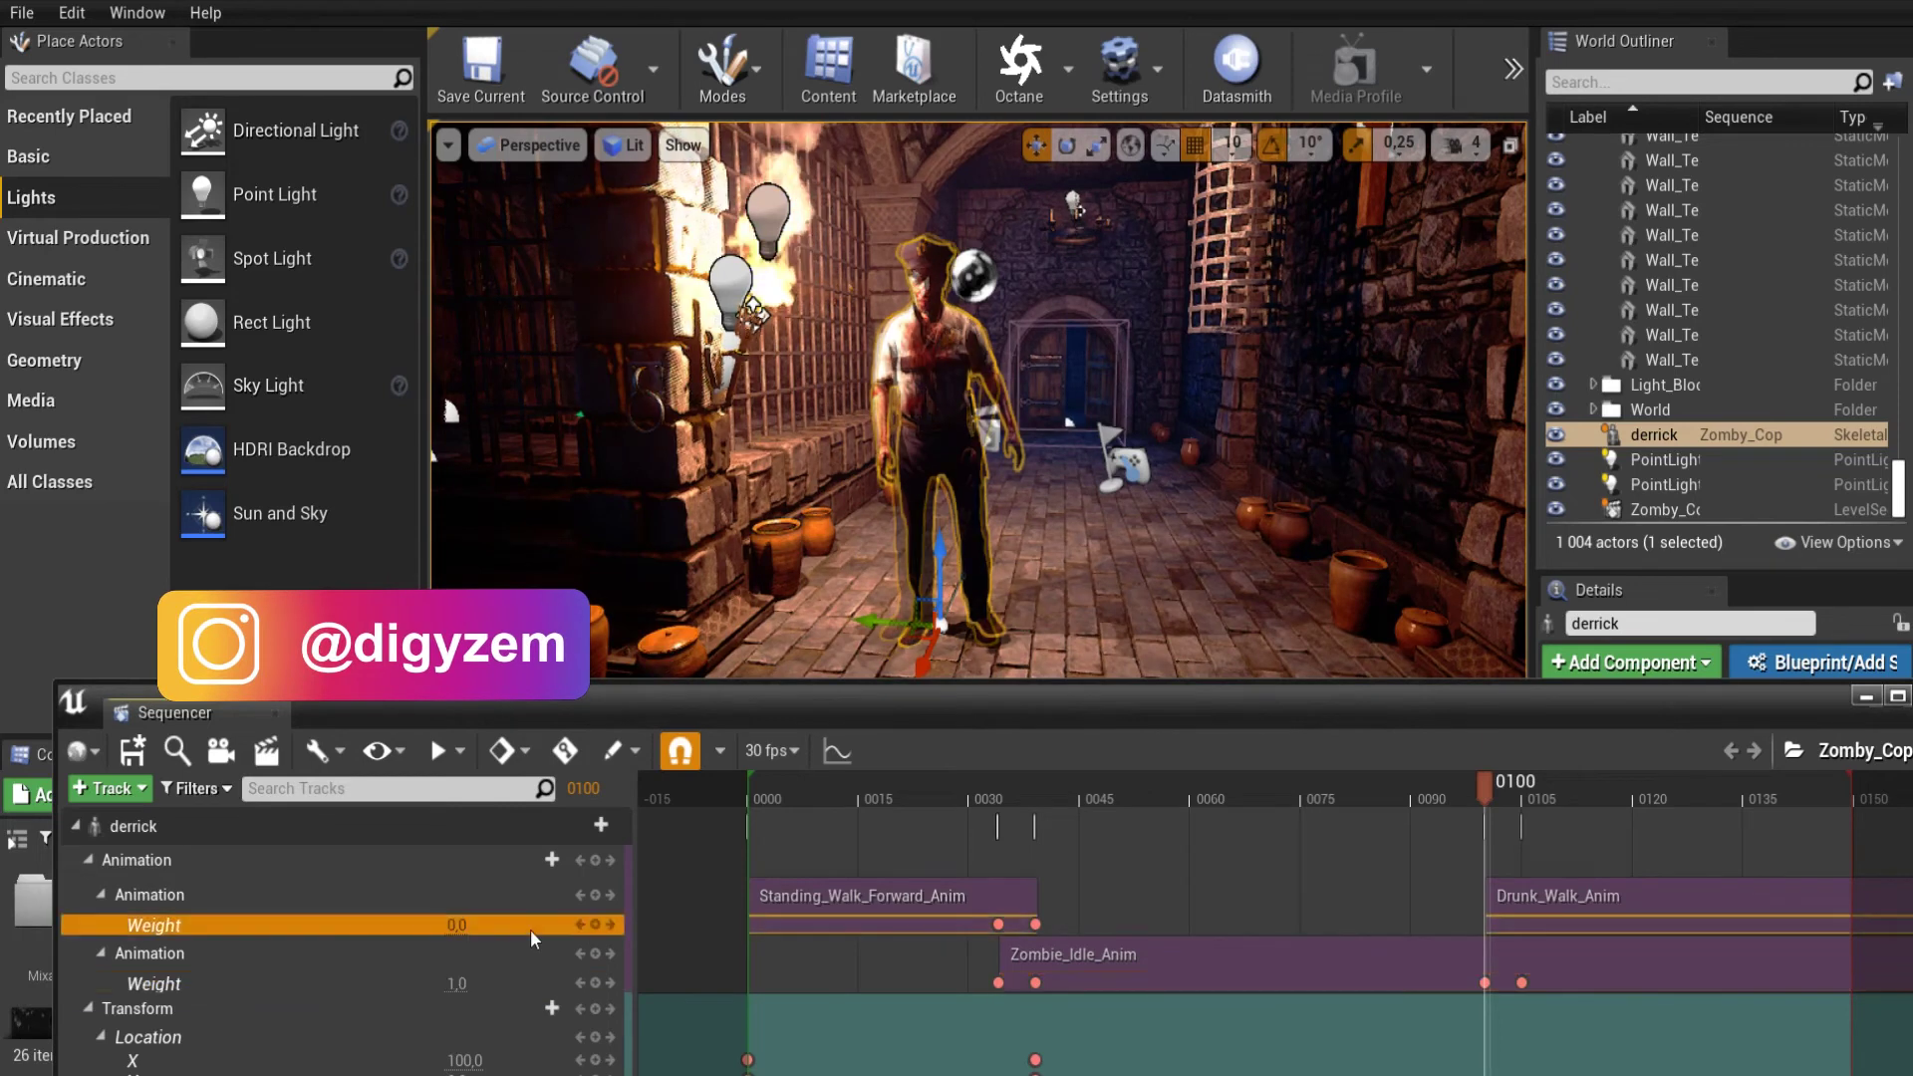
key(period)
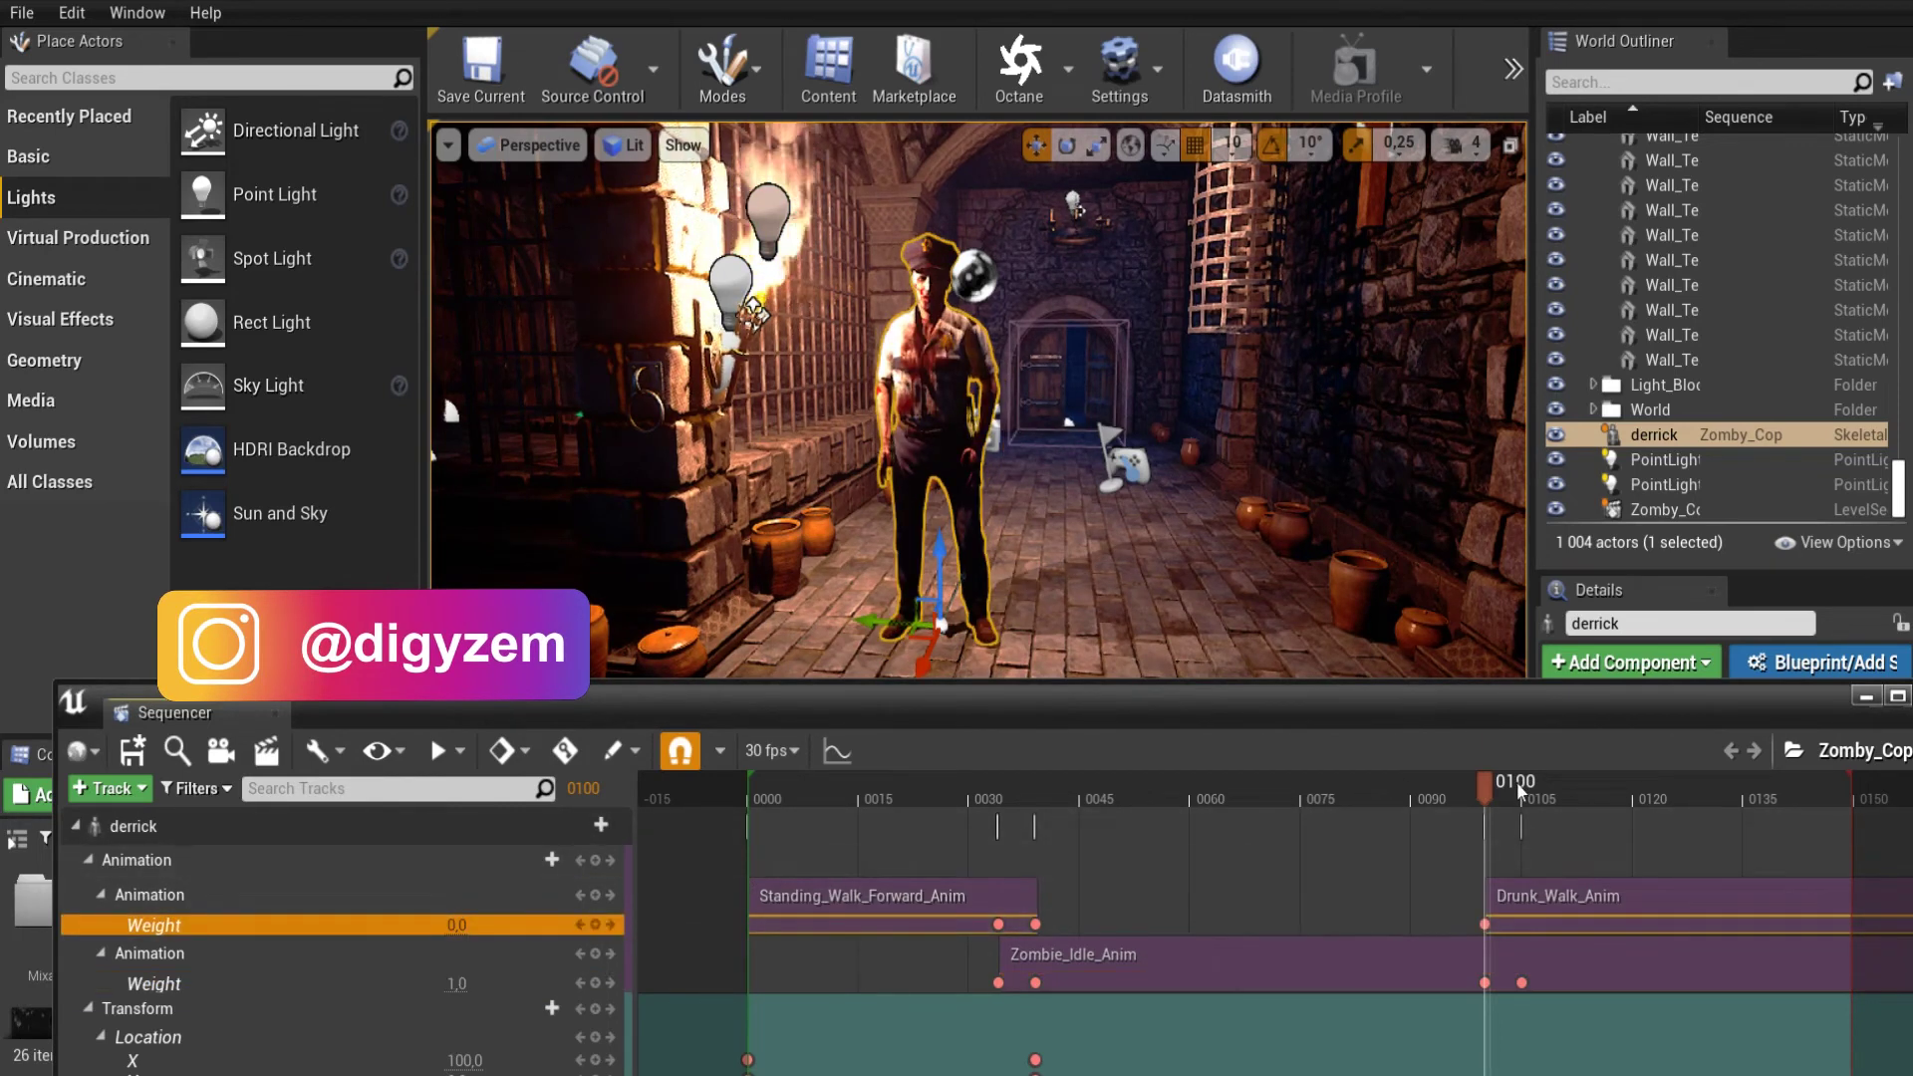
text(1)
click(488, 884)
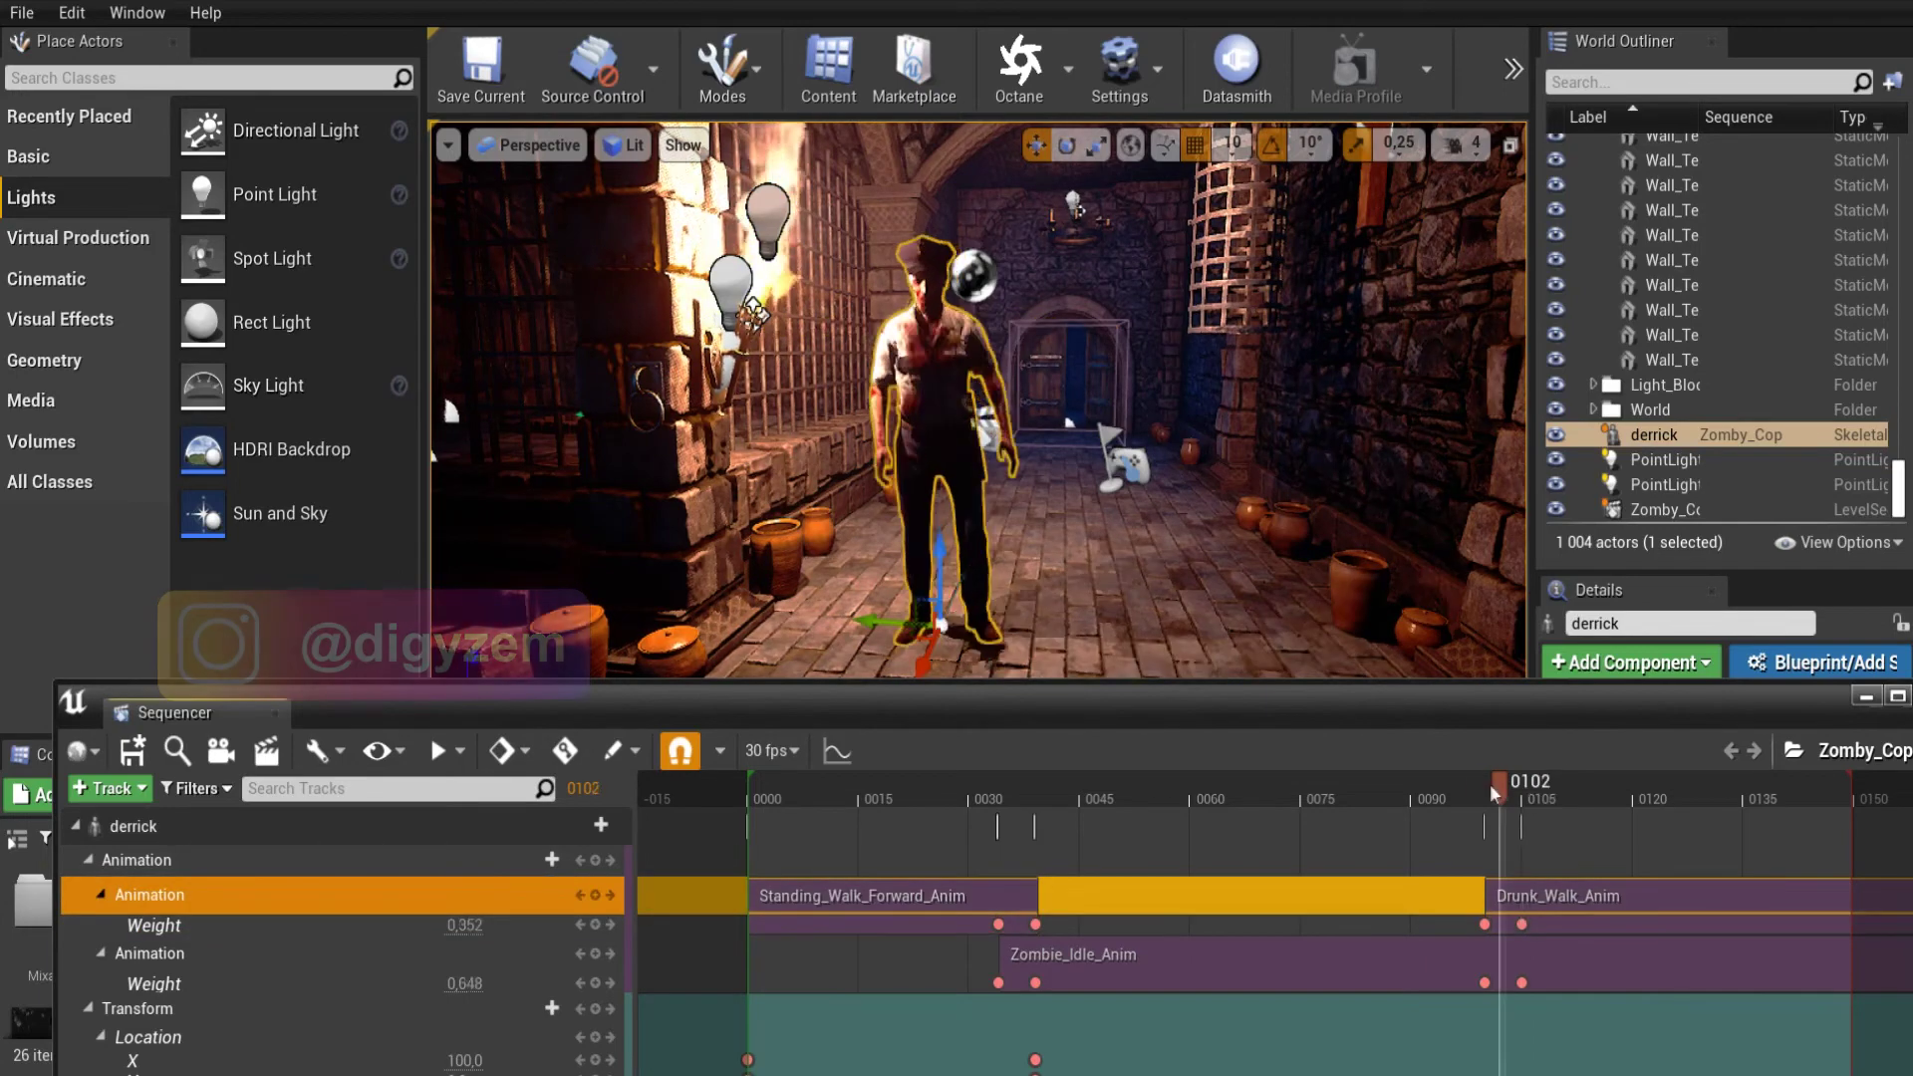
drag(1511, 805, 1359, 794)
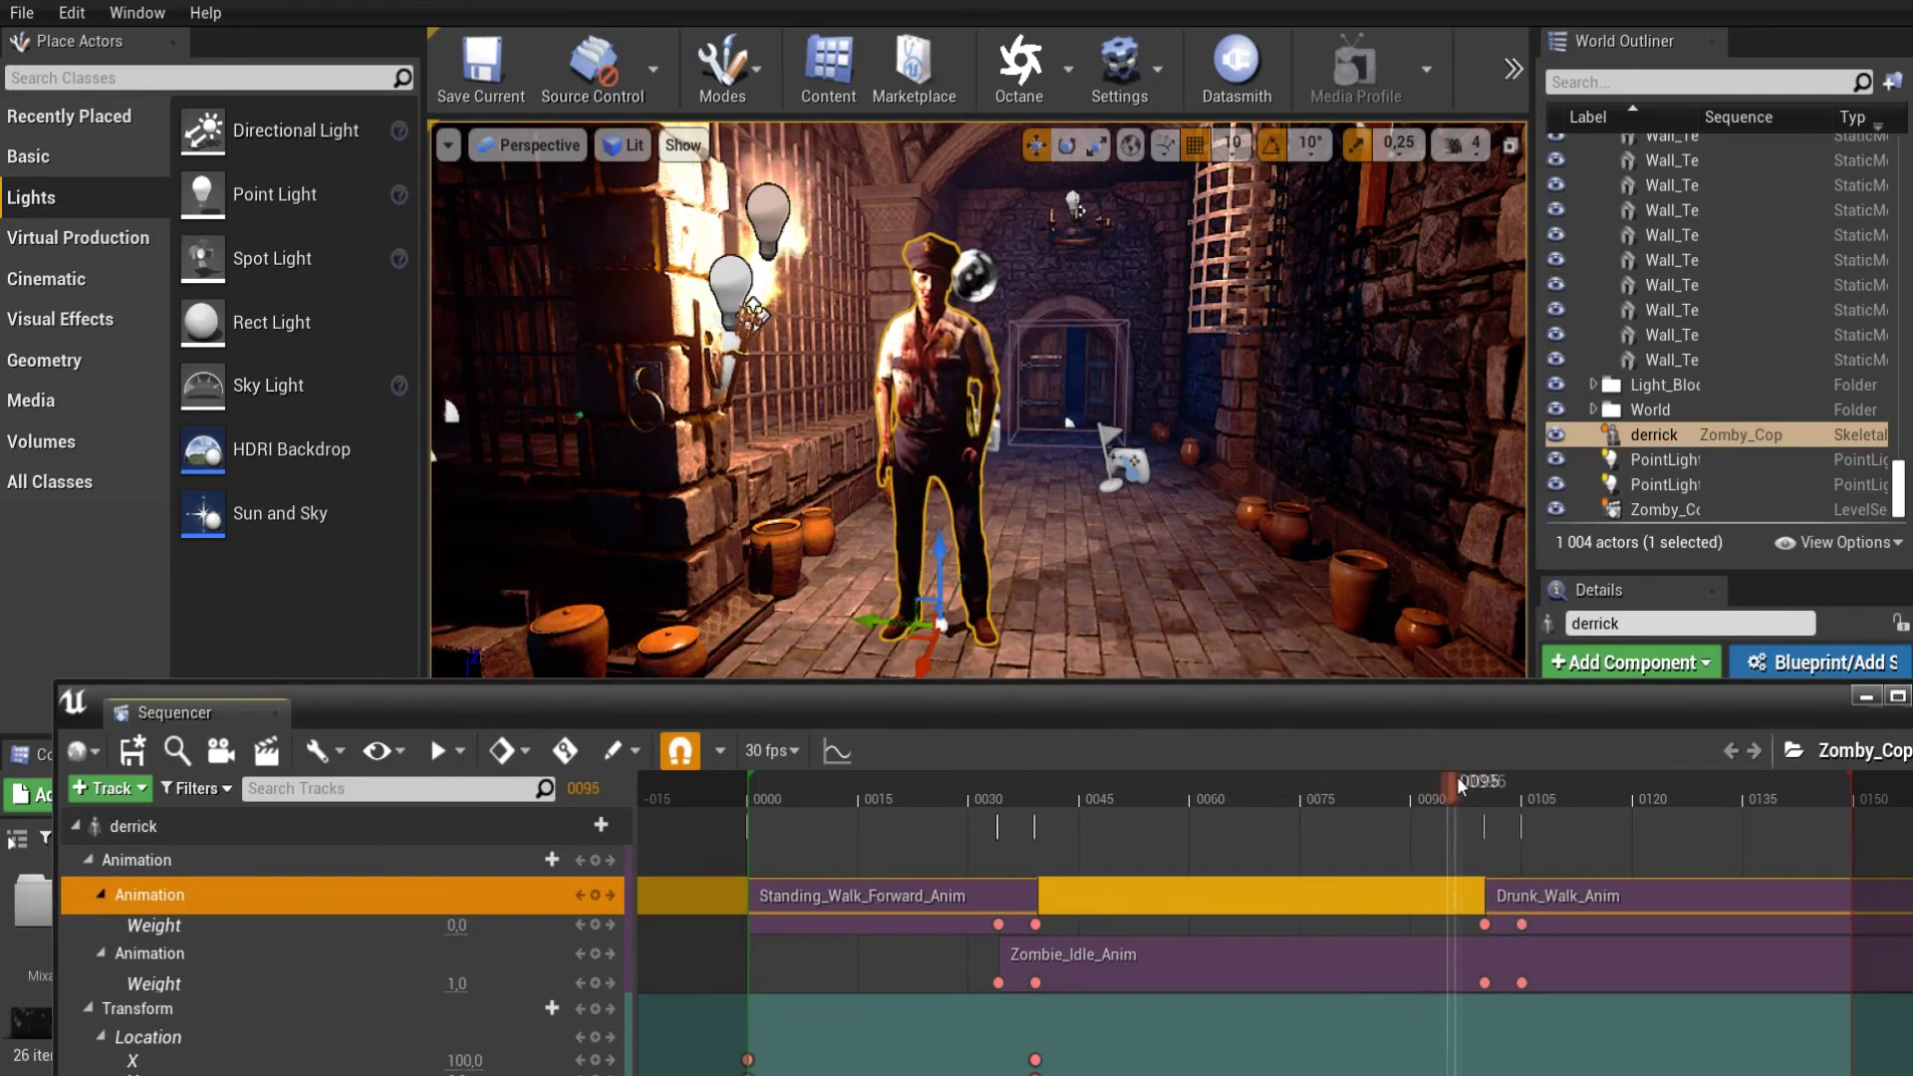
drag(1483, 782, 1812, 777)
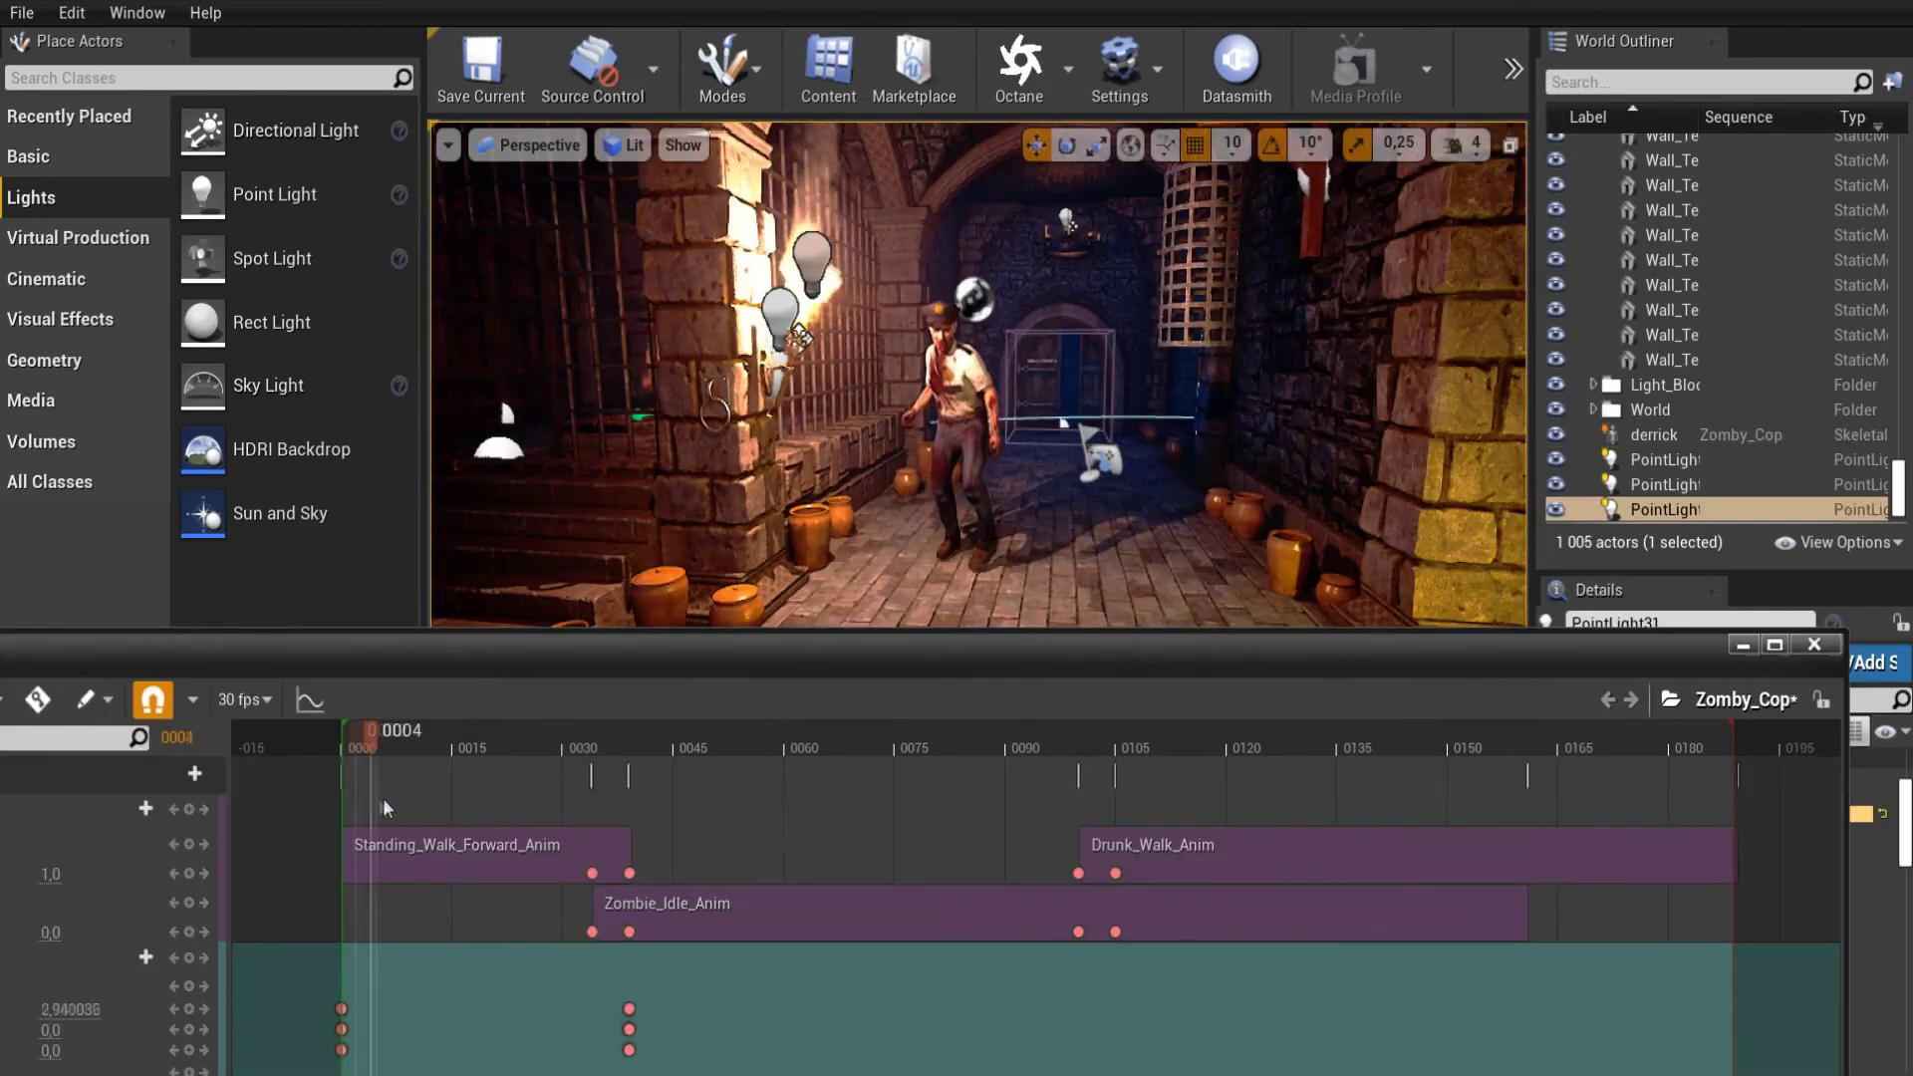
Move the floating Sequencer aside and scrub from the walk through the idle into the drunk walk.
drag(382, 798, 476, 815)
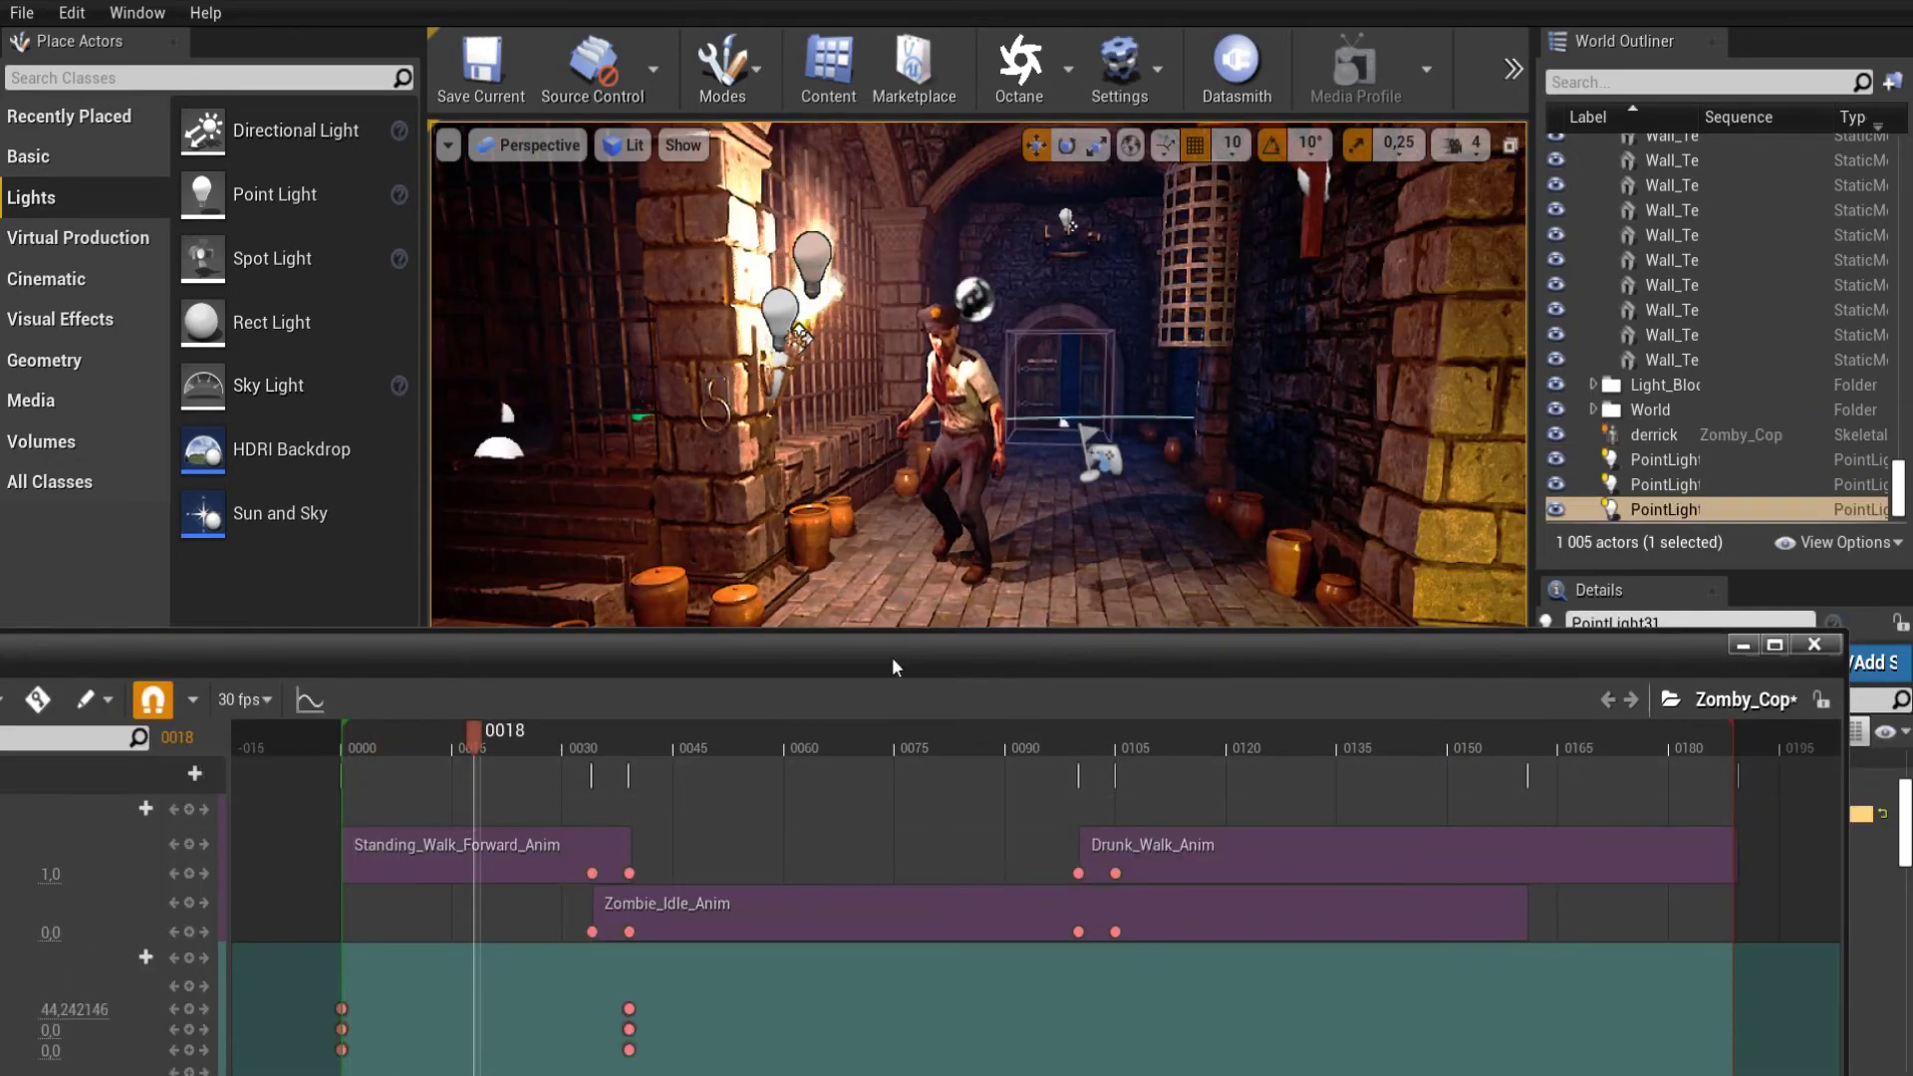
drag(891, 656, 869, 775)
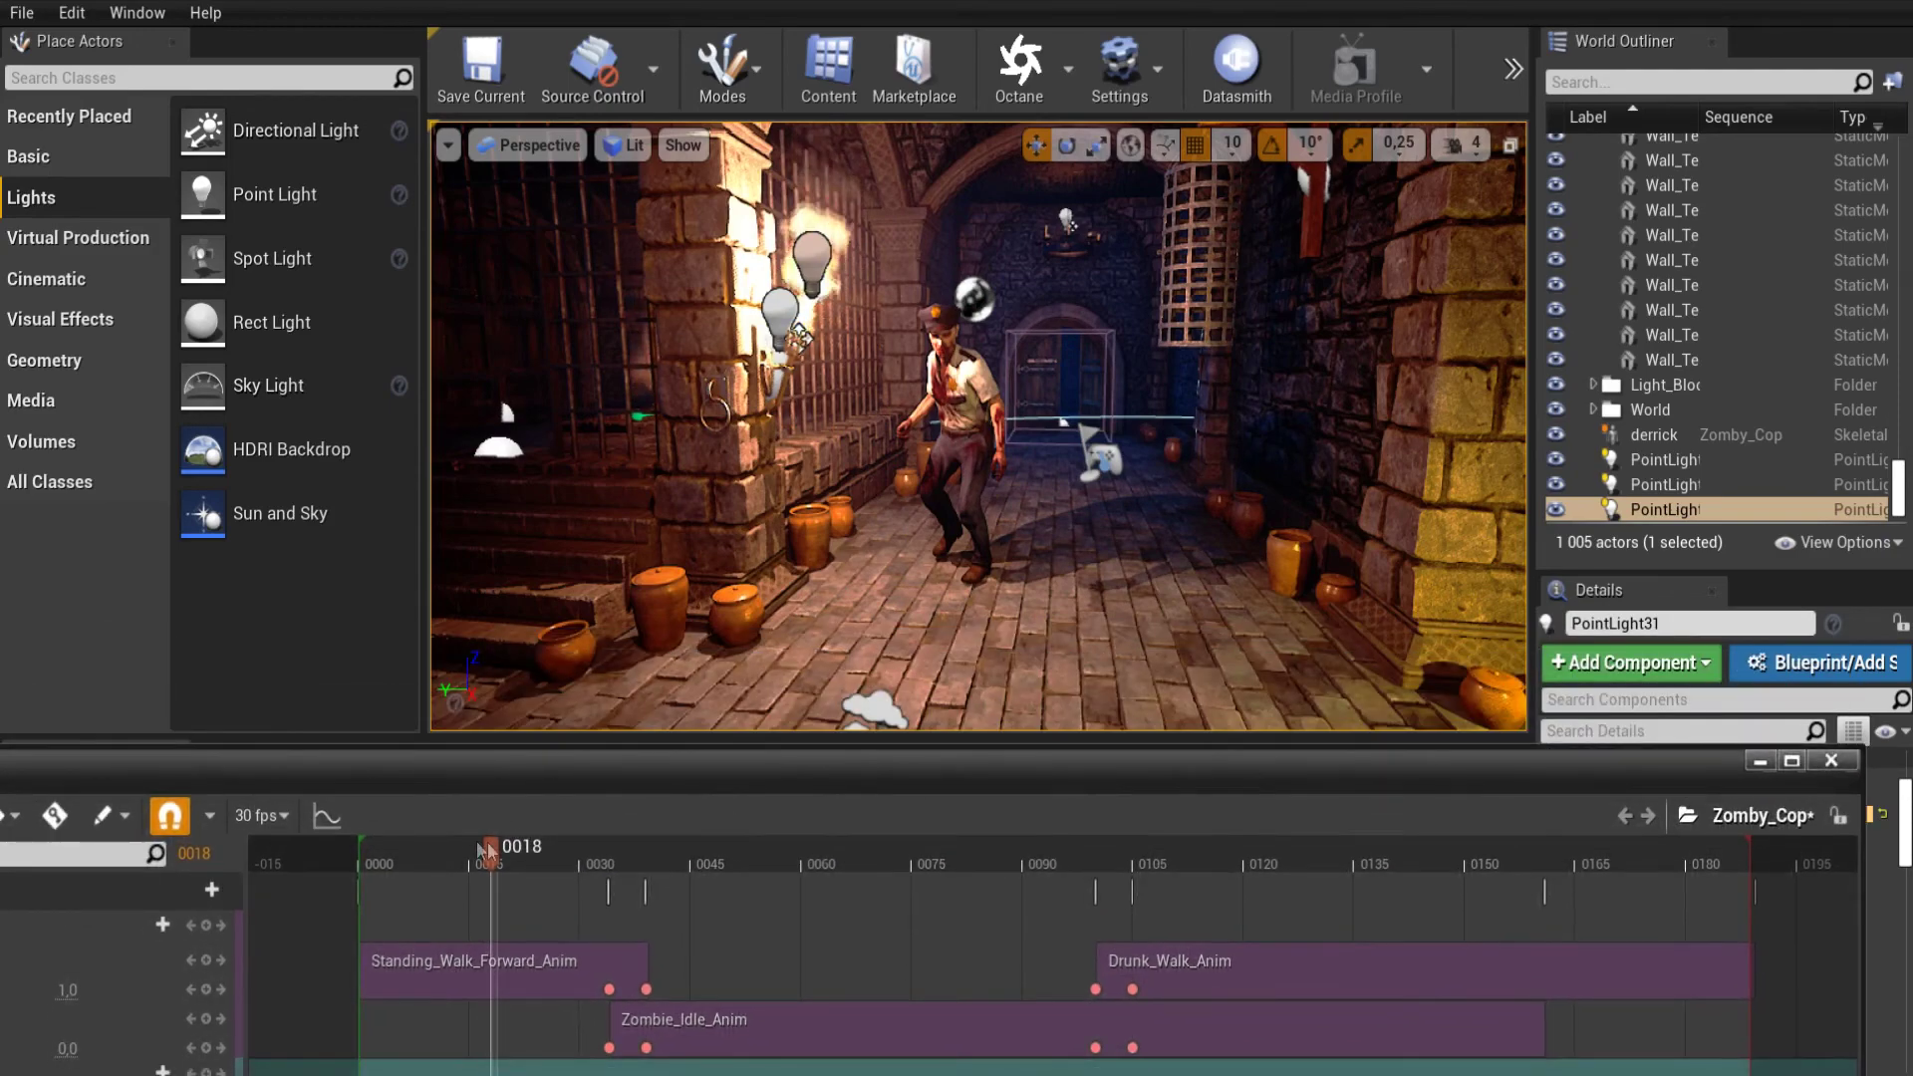
mouse_move(439, 841)
mouse_down()
mouse_move(374, 839)
mouse_move(673, 889)
mouse_up()
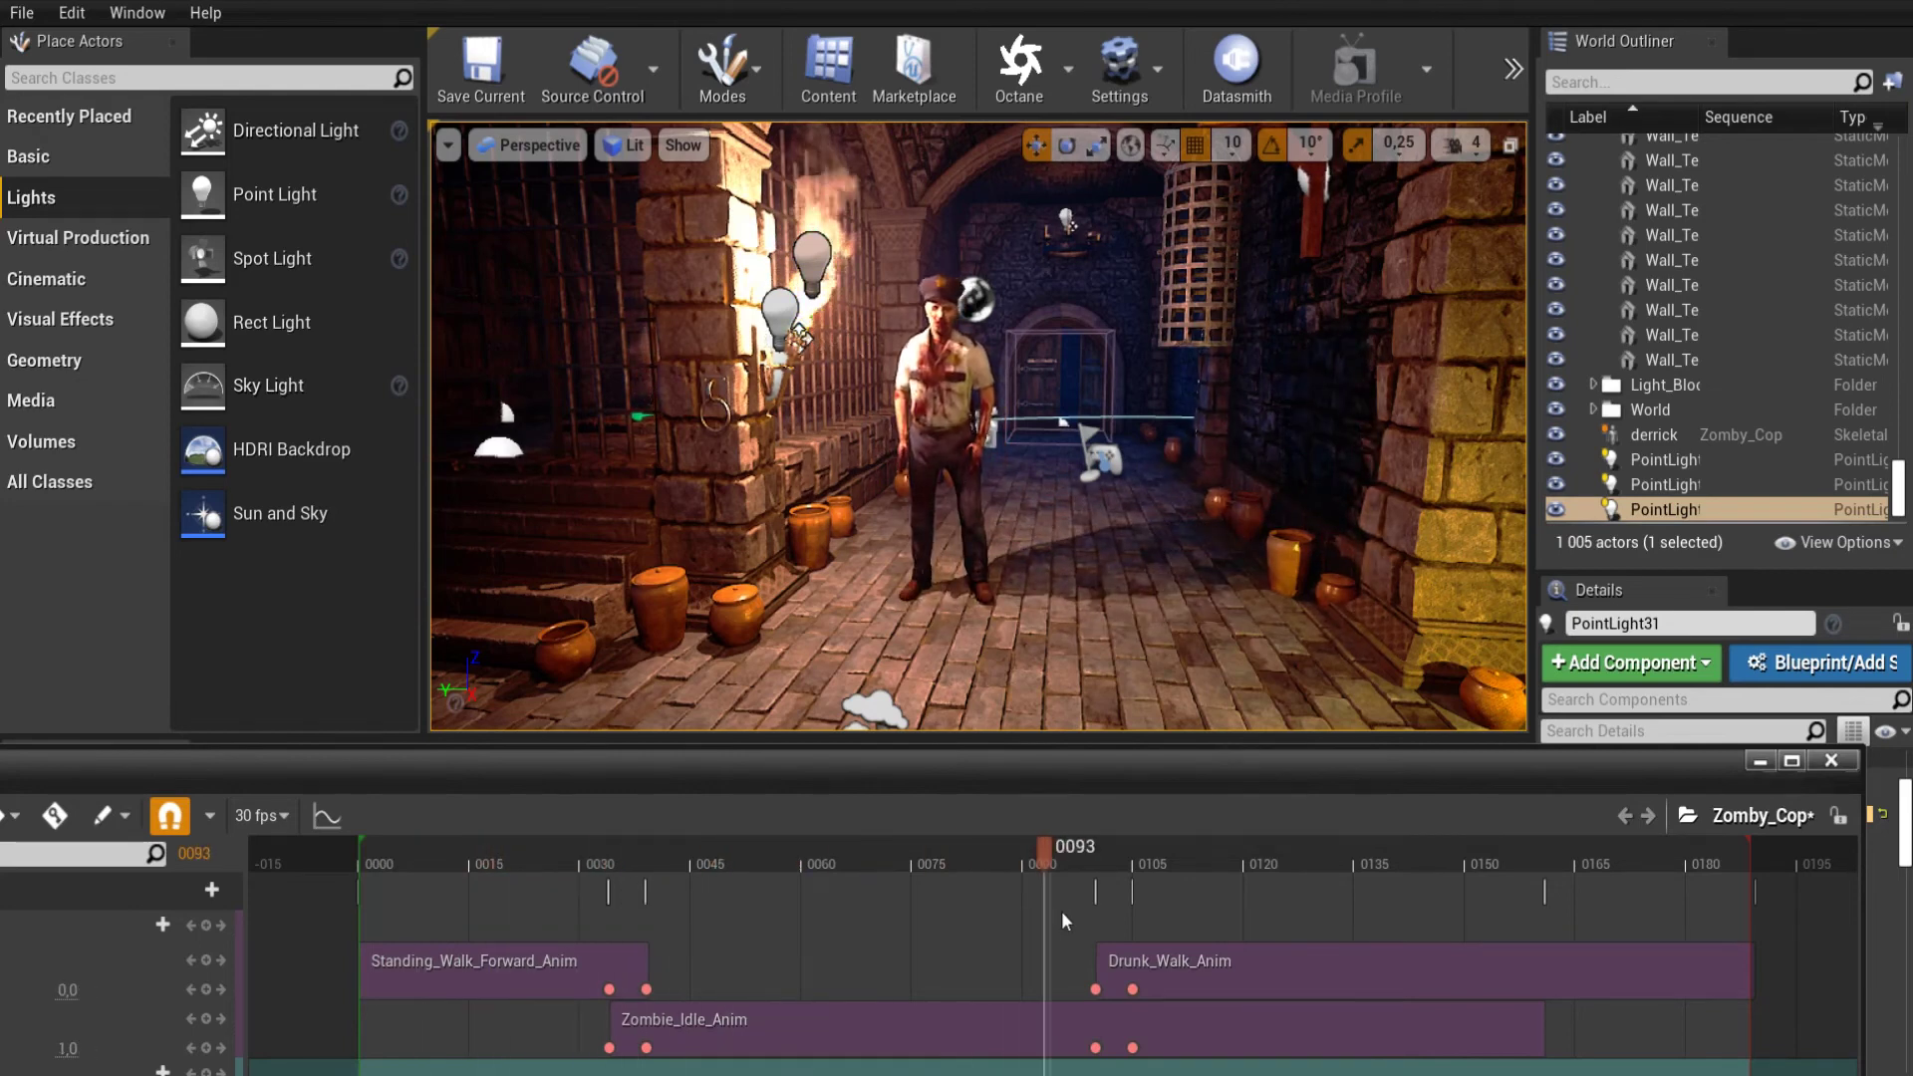
drag(1127, 912, 1635, 879)
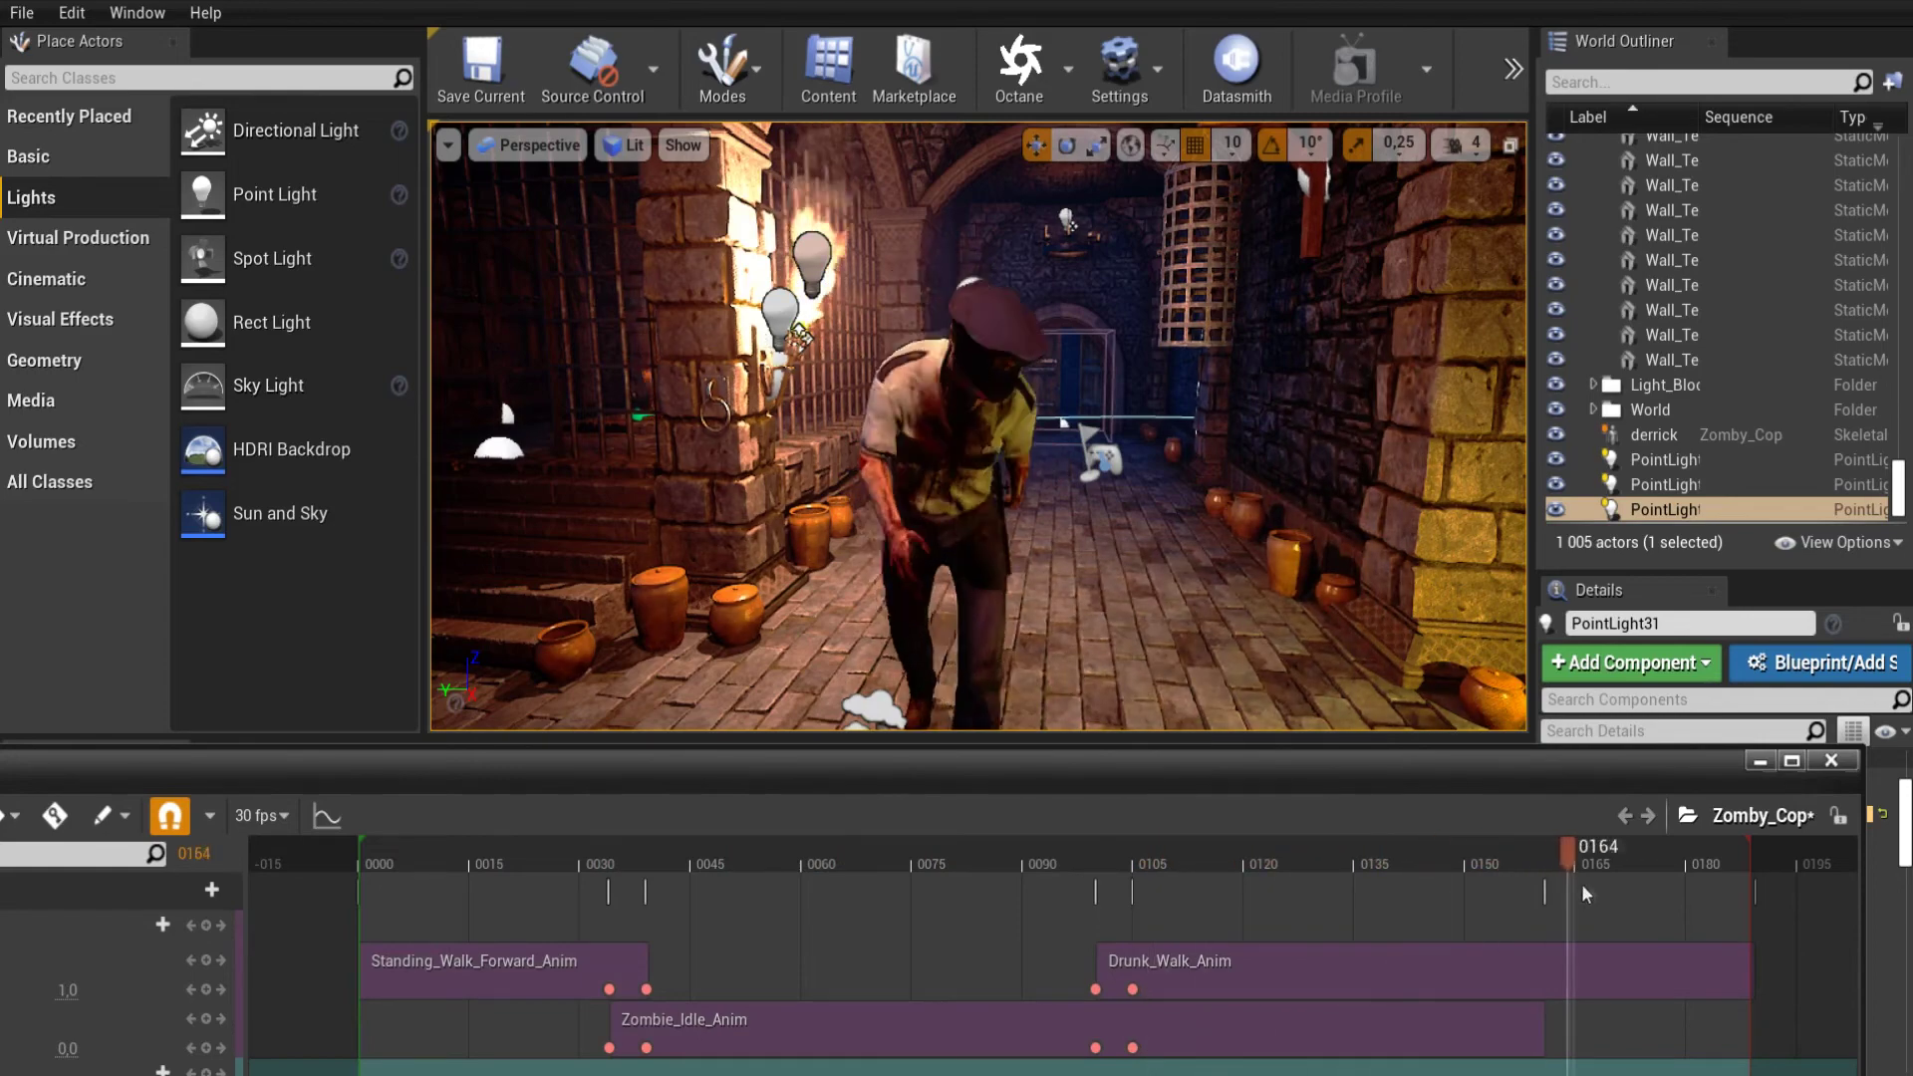
drag(1635, 879, 374, 874)
mouse_move(251, 781)
mouse_down()
mouse_move(388, 763)
mouse_move(739, 783)
mouse_up()
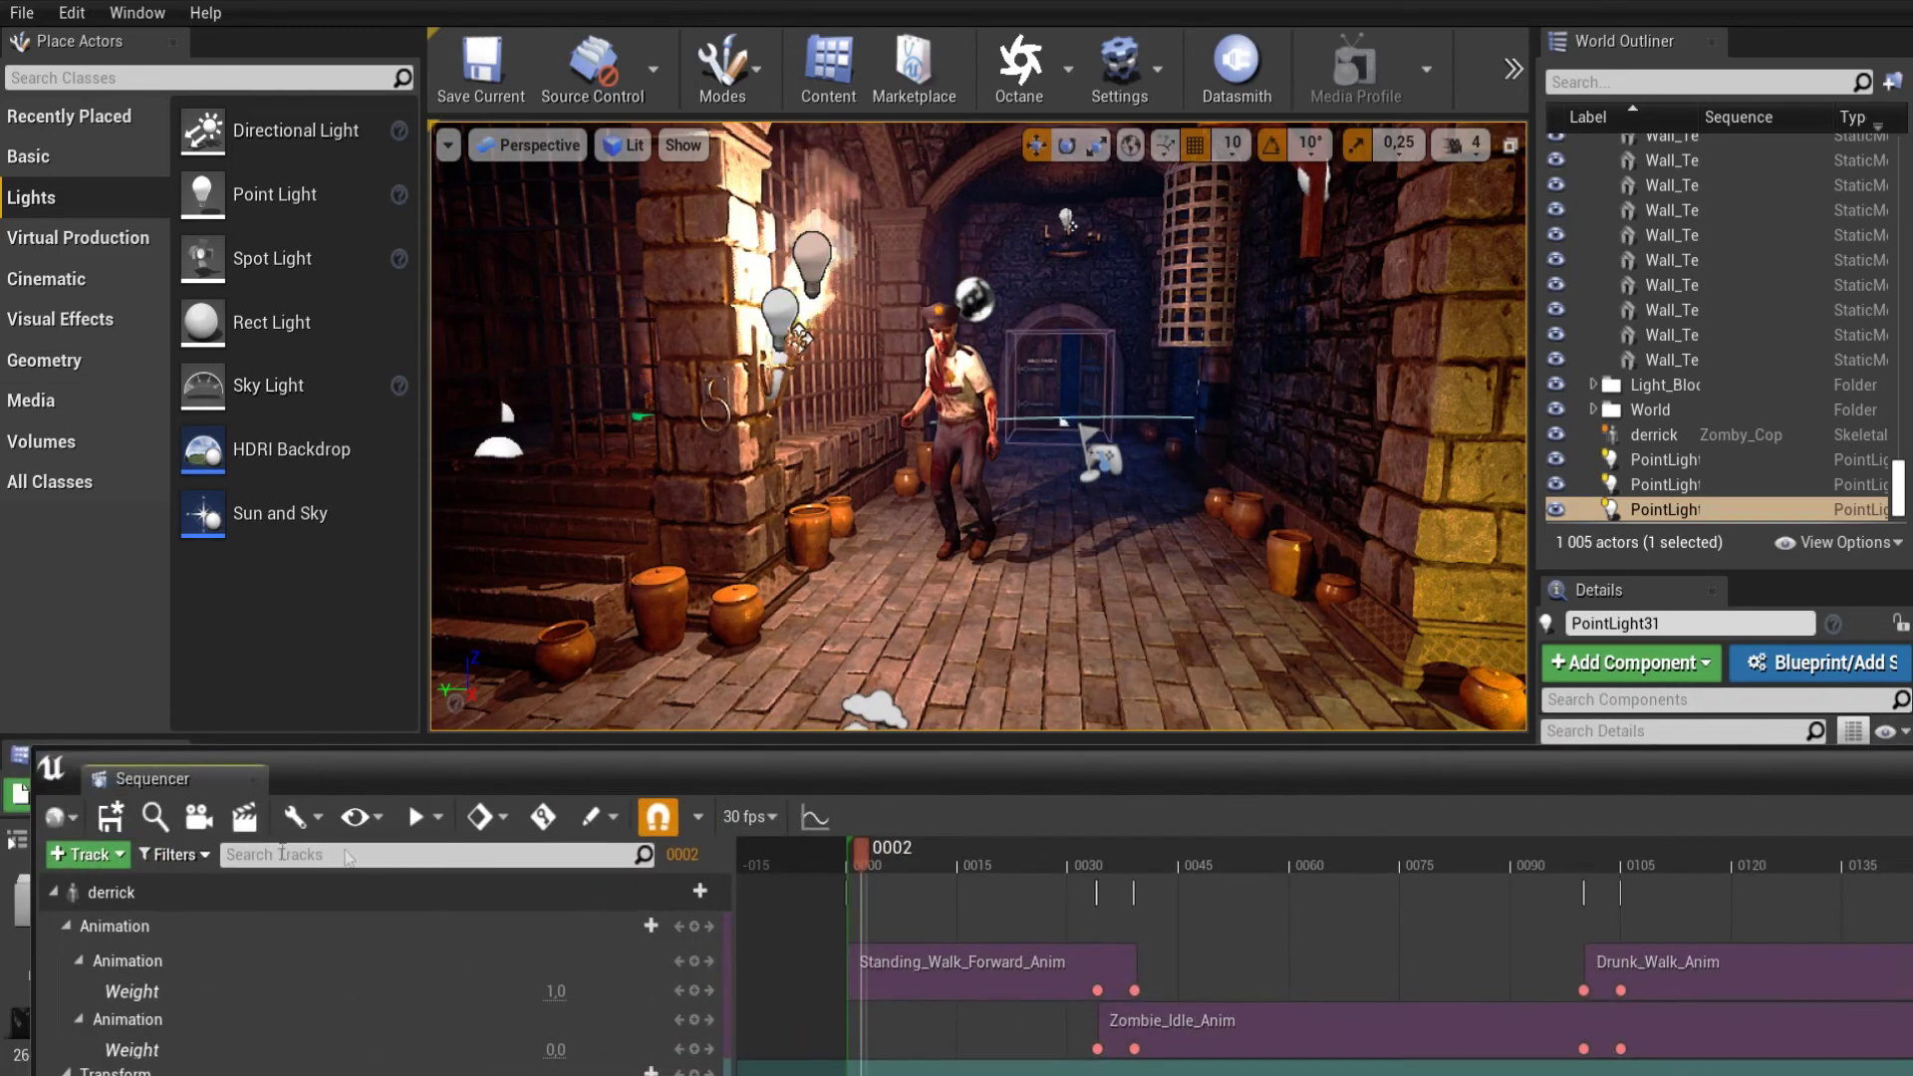
Create a cine camera as the camera cut and switch the viewport to Cinematic Viewport.
click(196, 819)
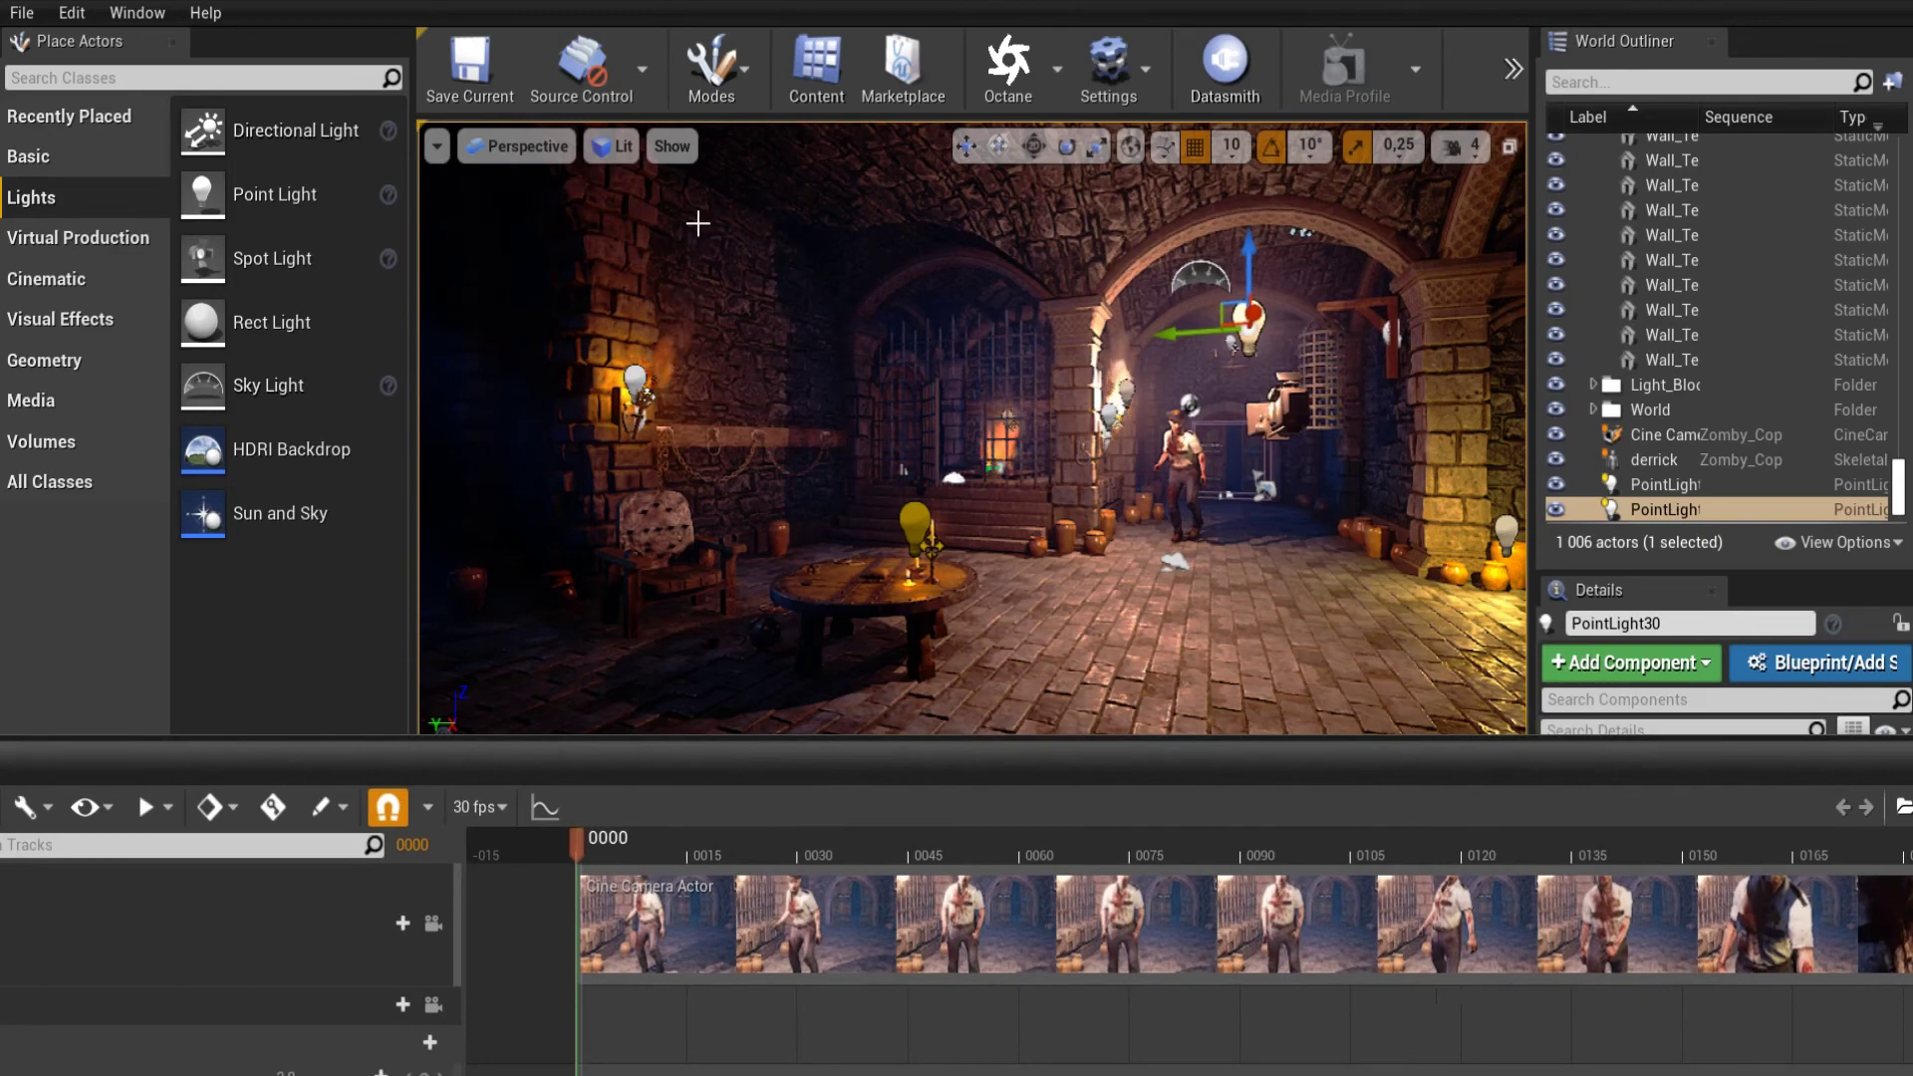
click(503, 148)
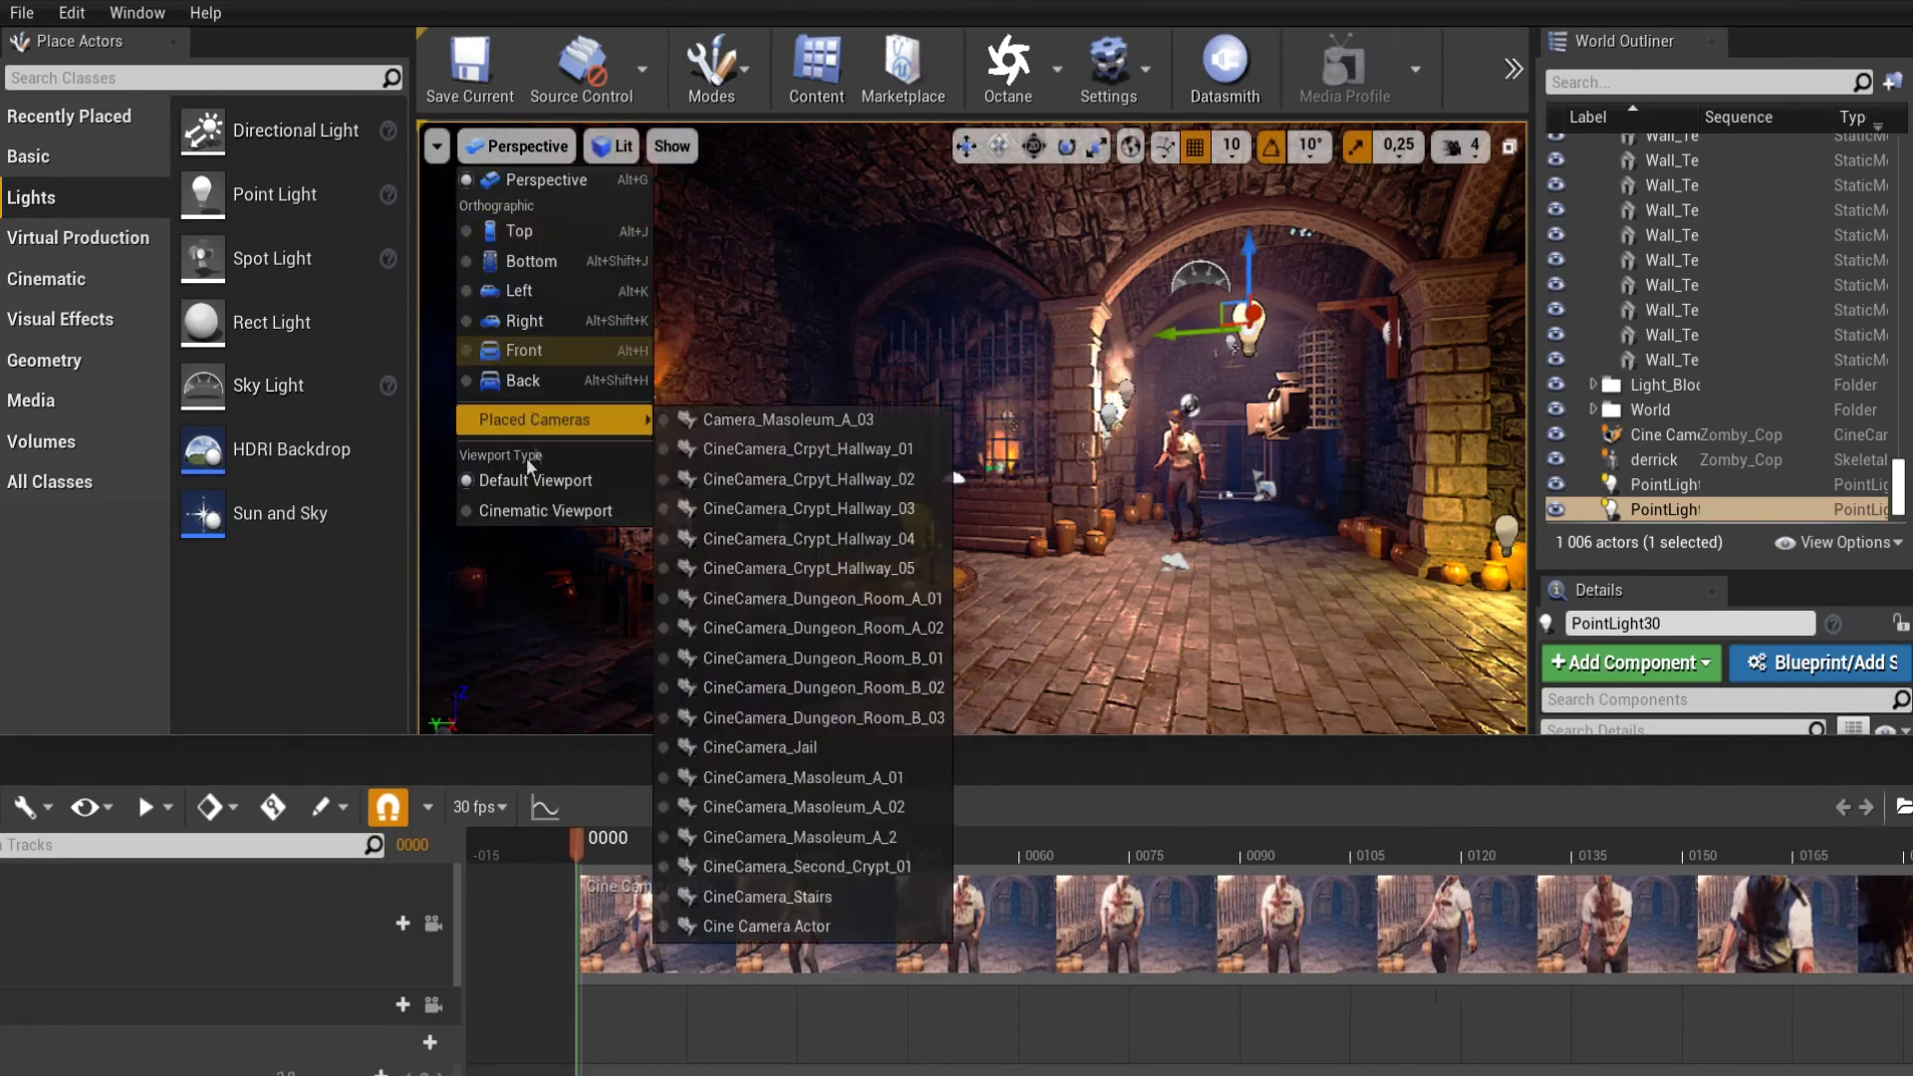
click(558, 518)
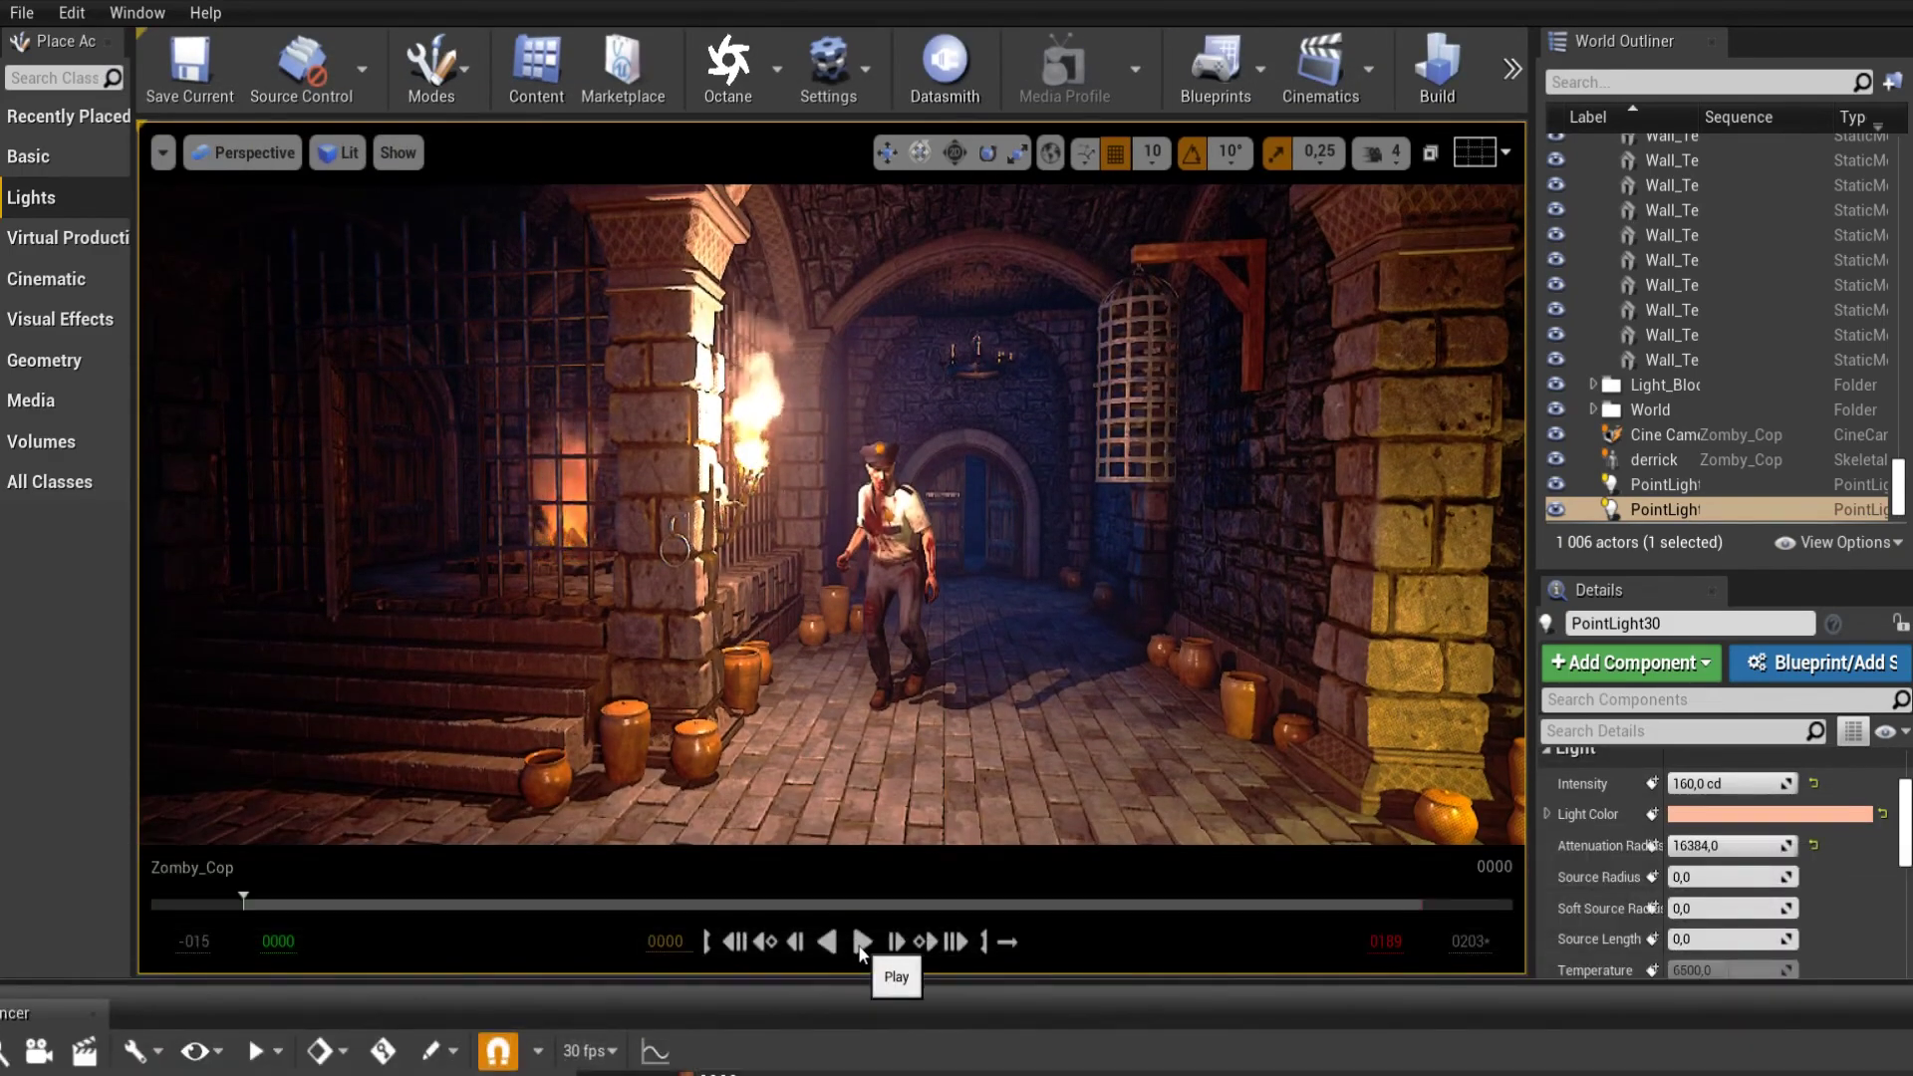
click(862, 942)
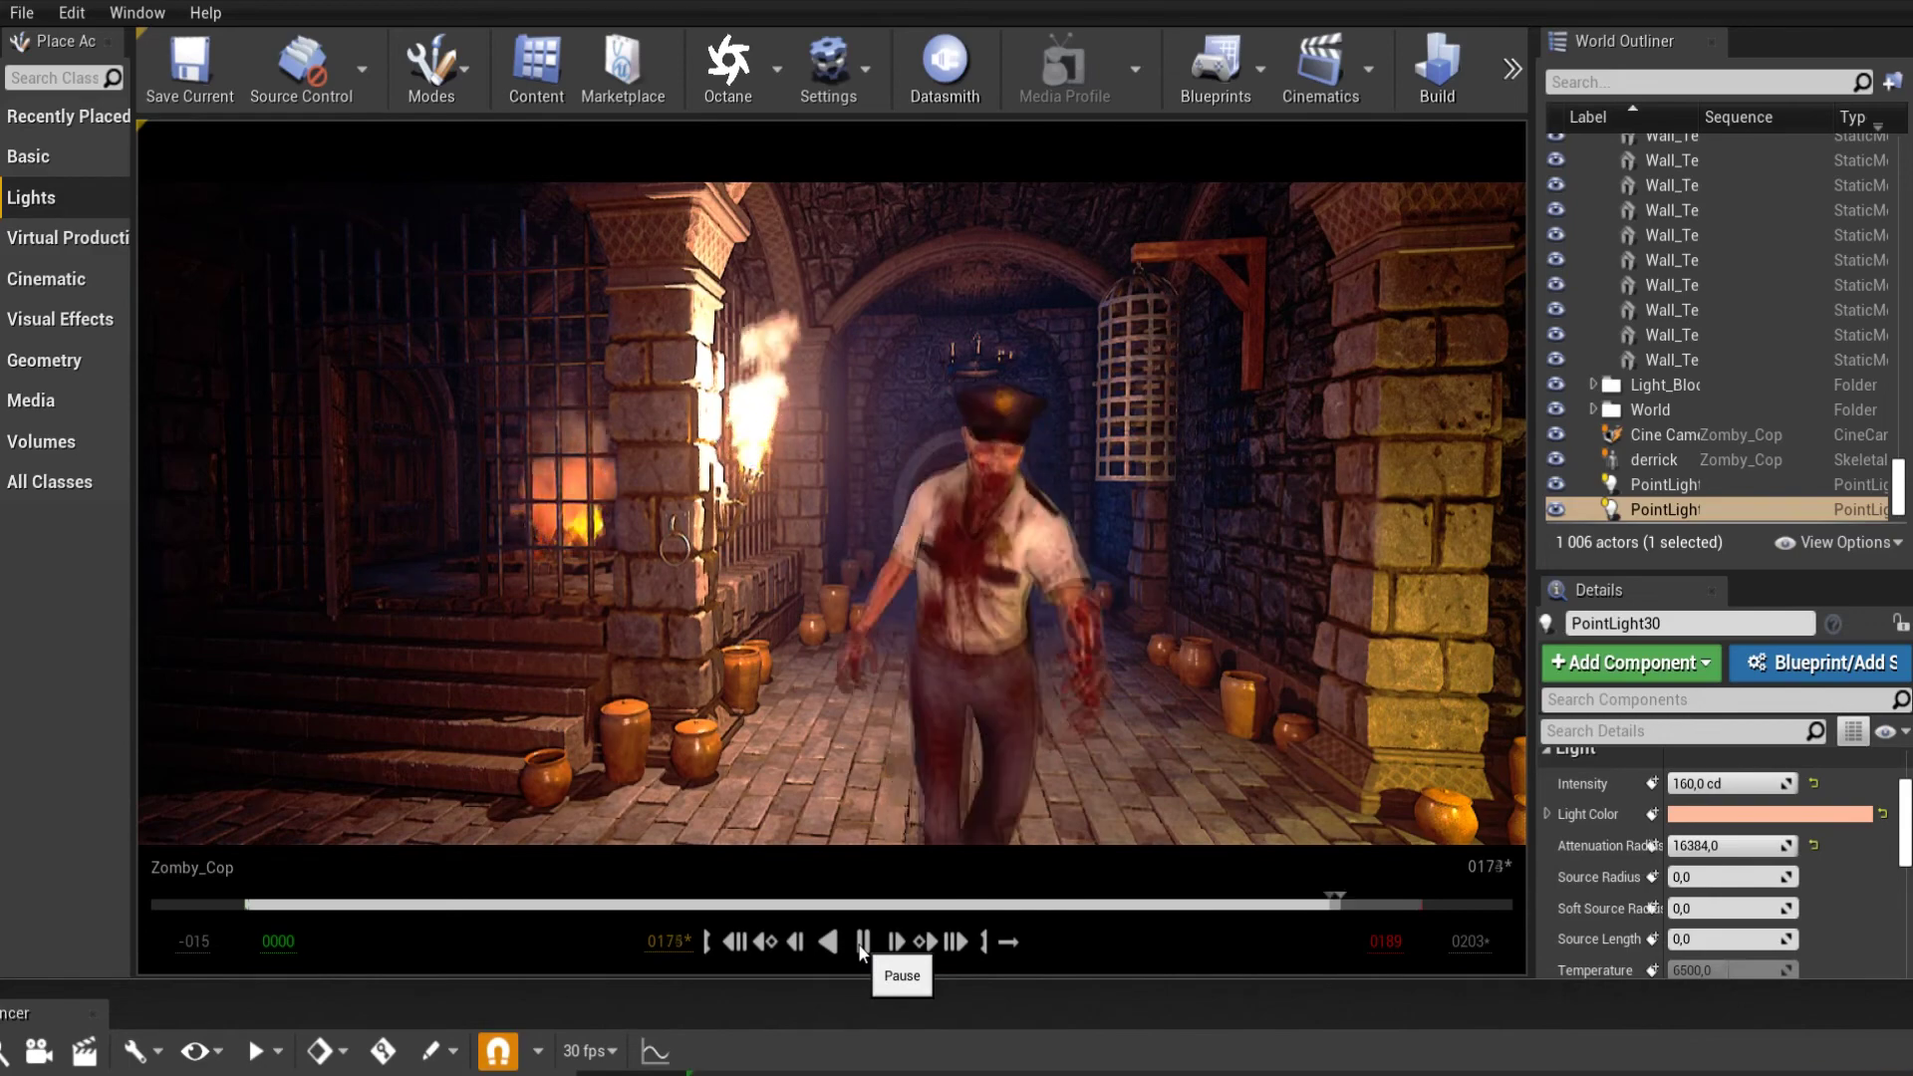
click(863, 944)
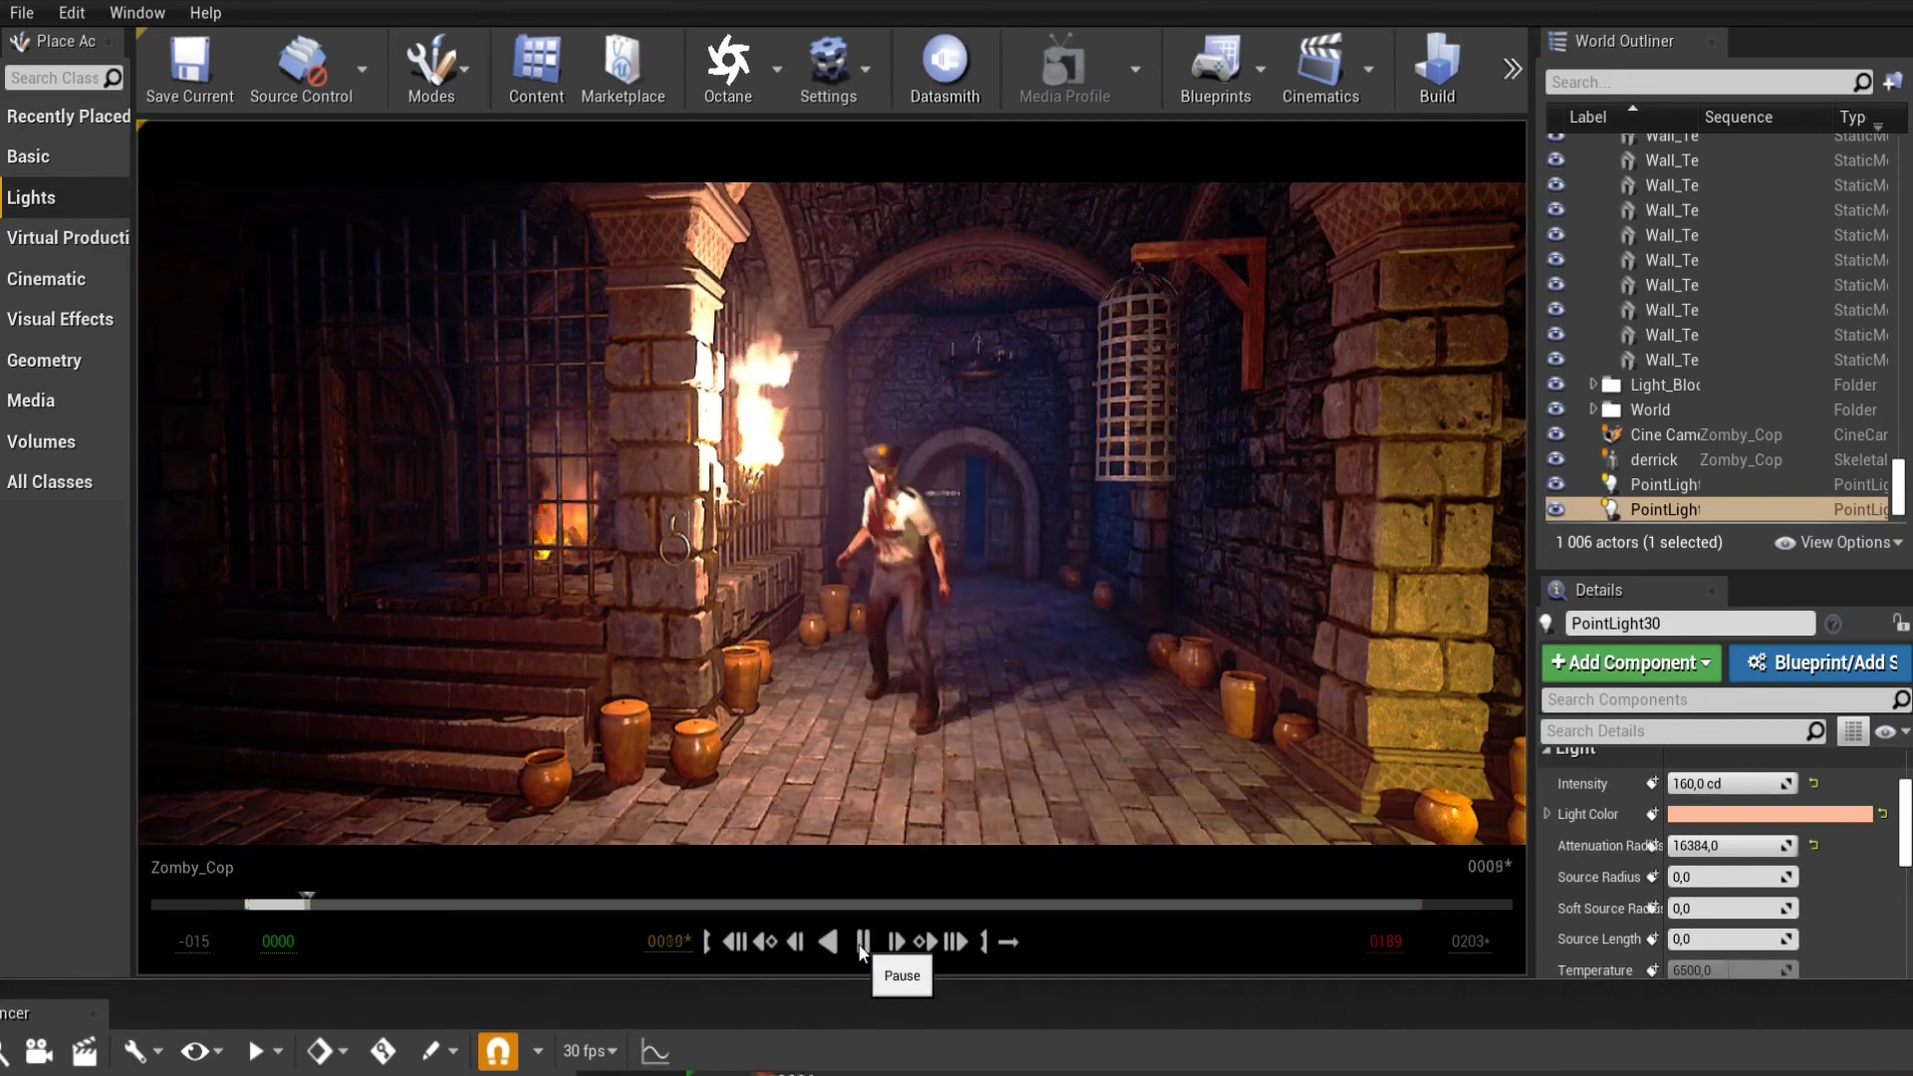
click(862, 944)
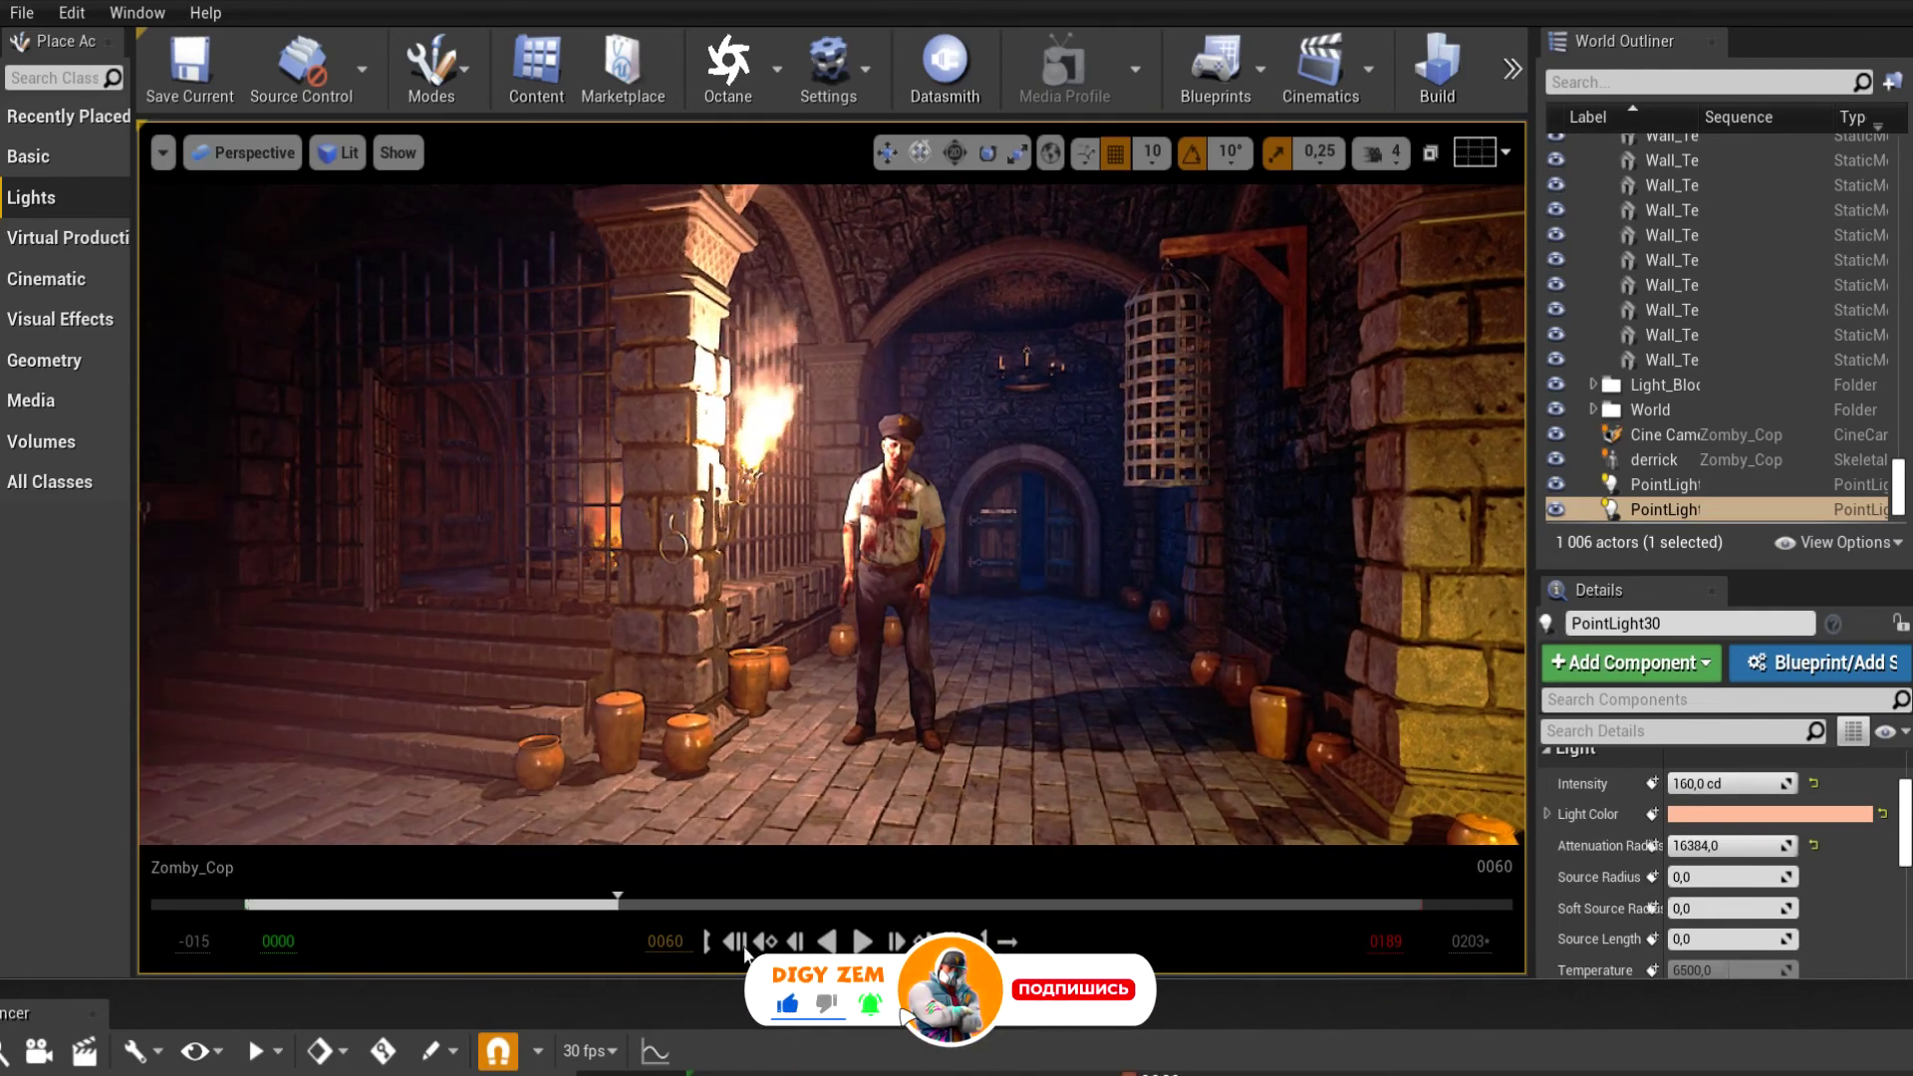
click(858, 944)
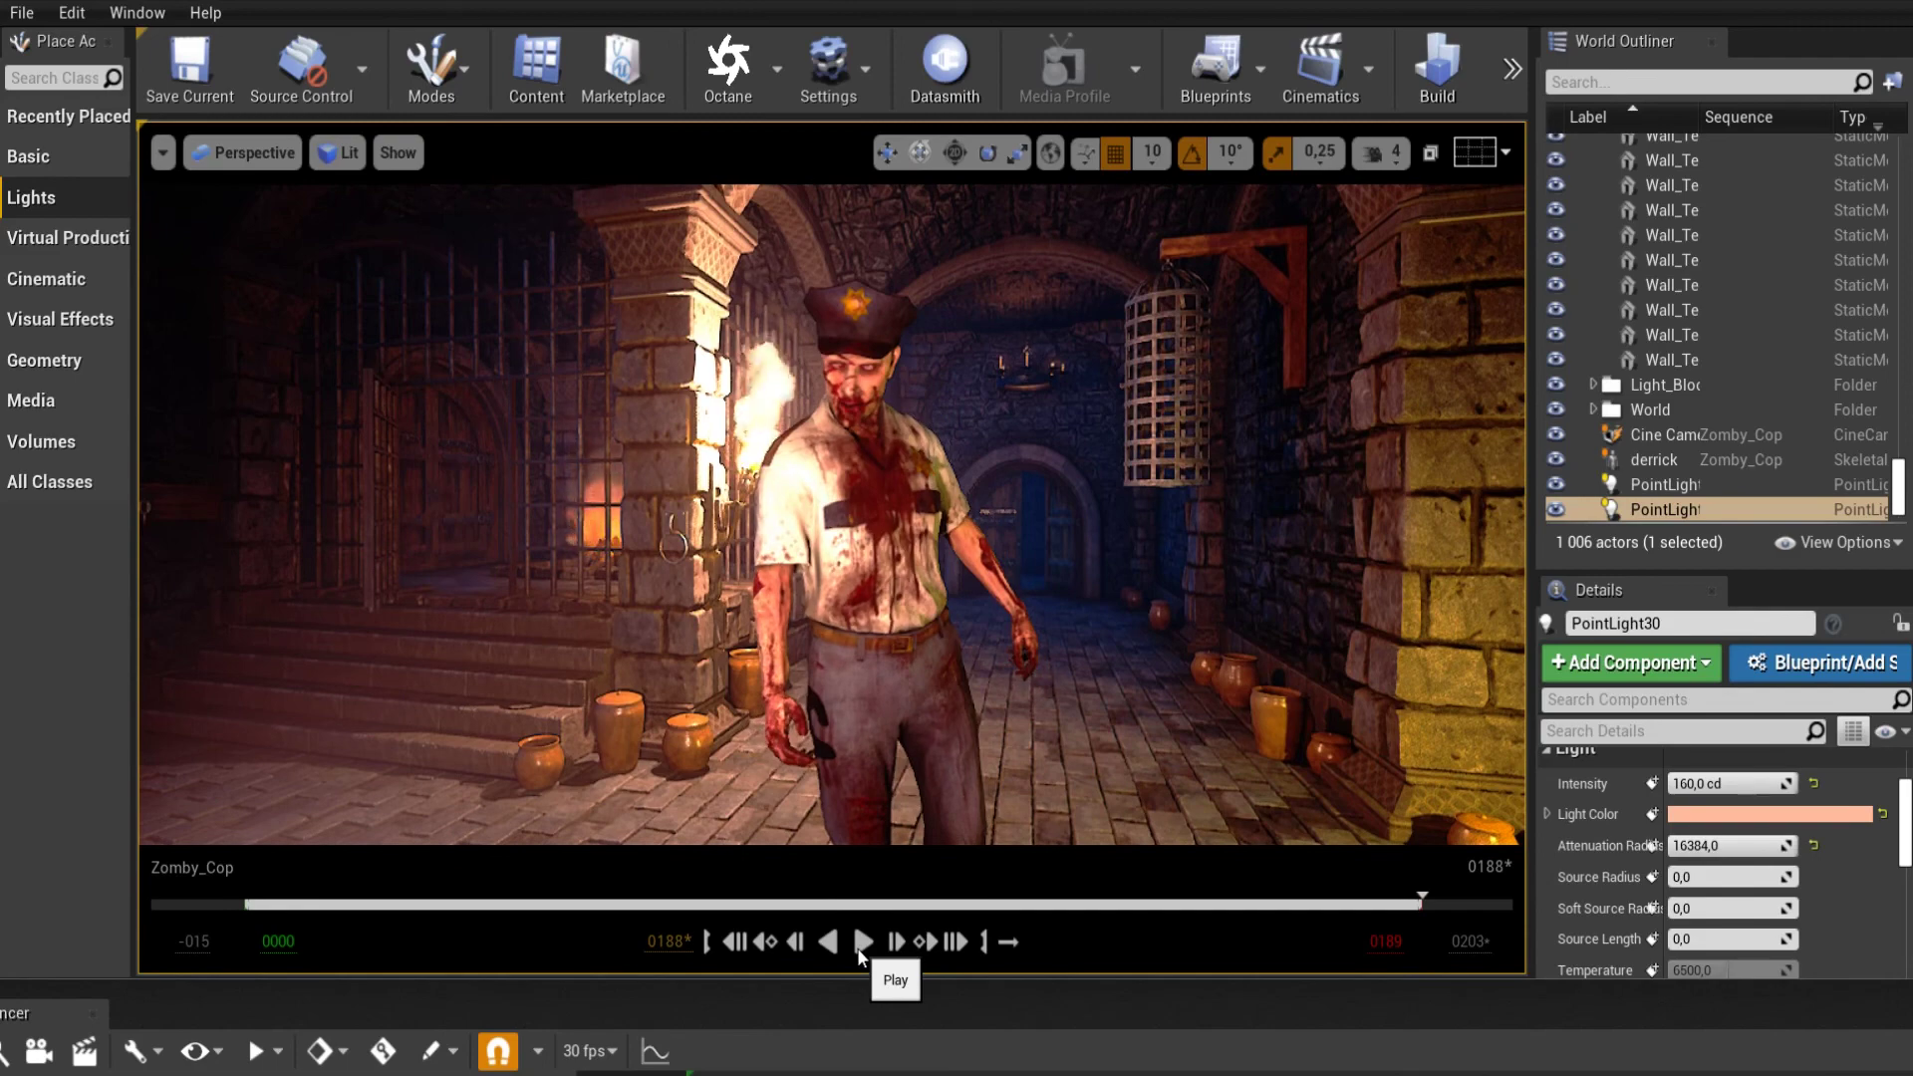
click(864, 945)
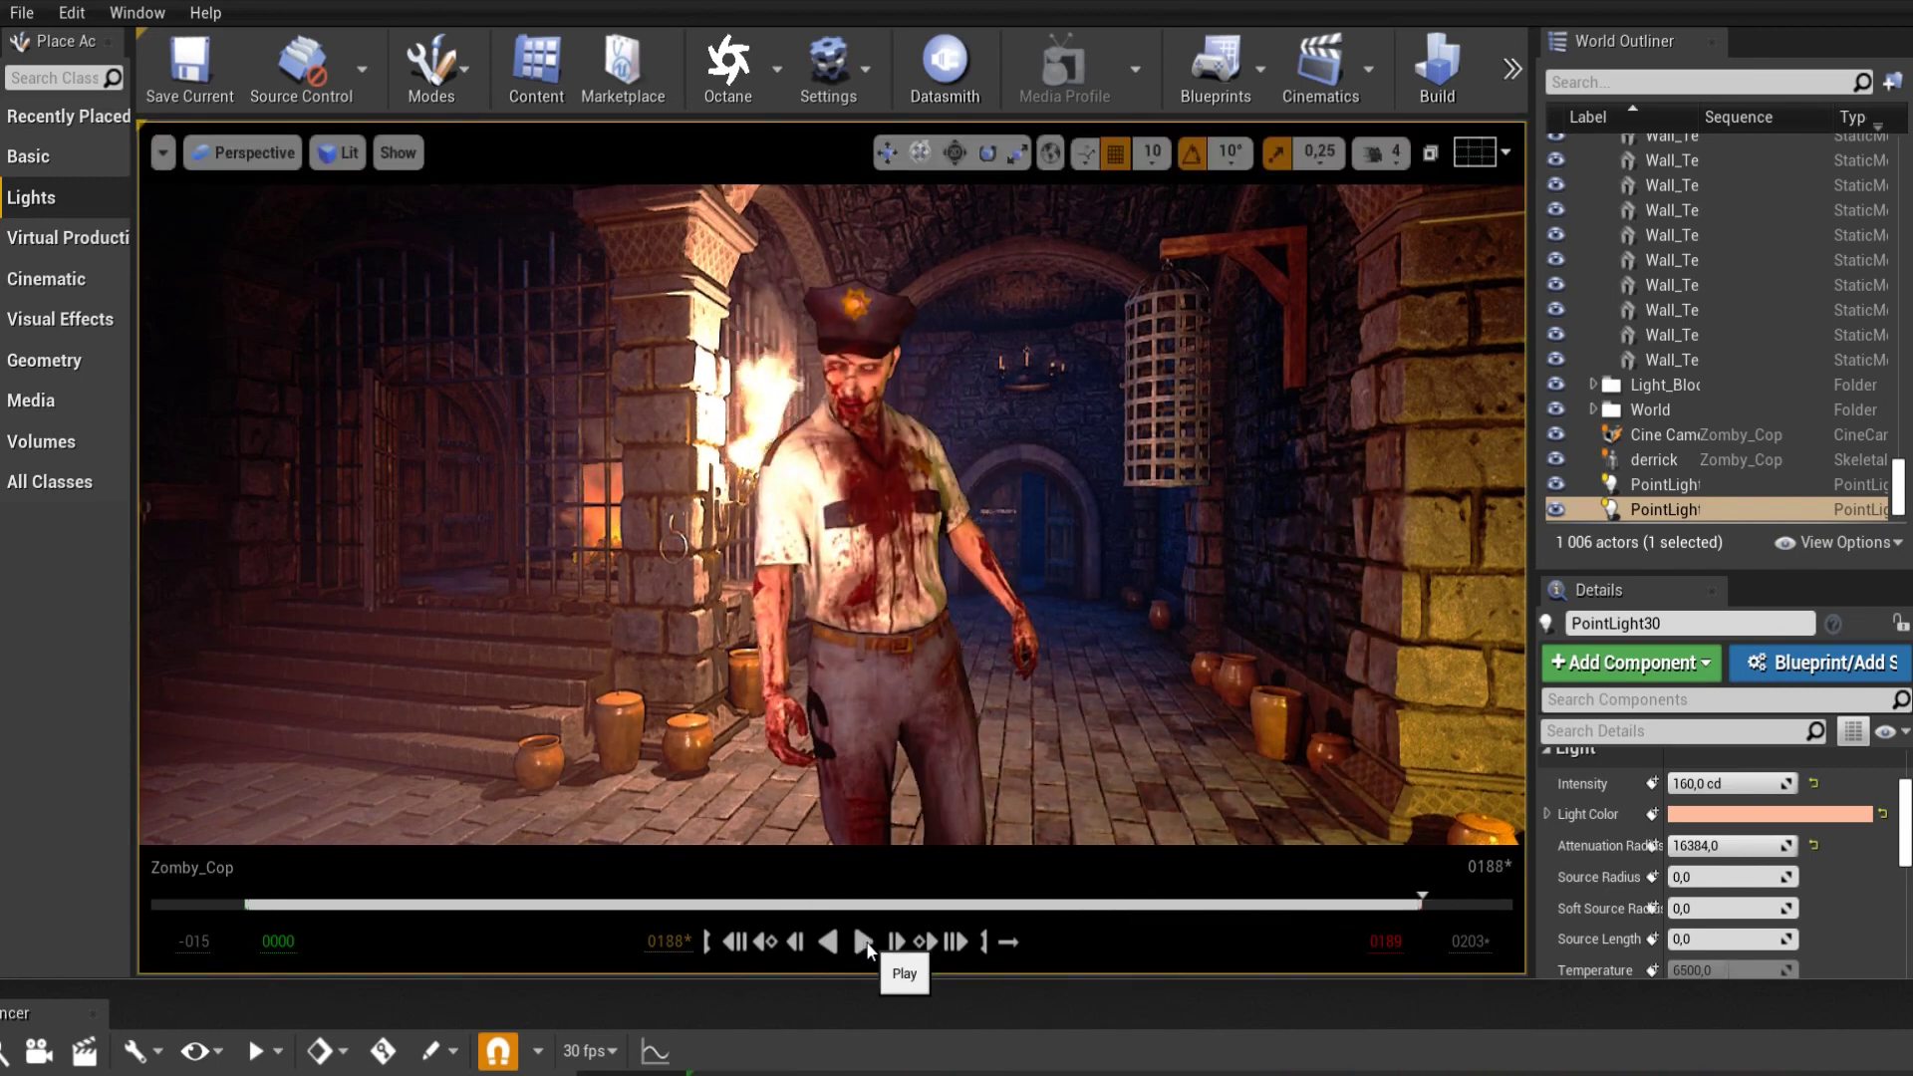
click(863, 941)
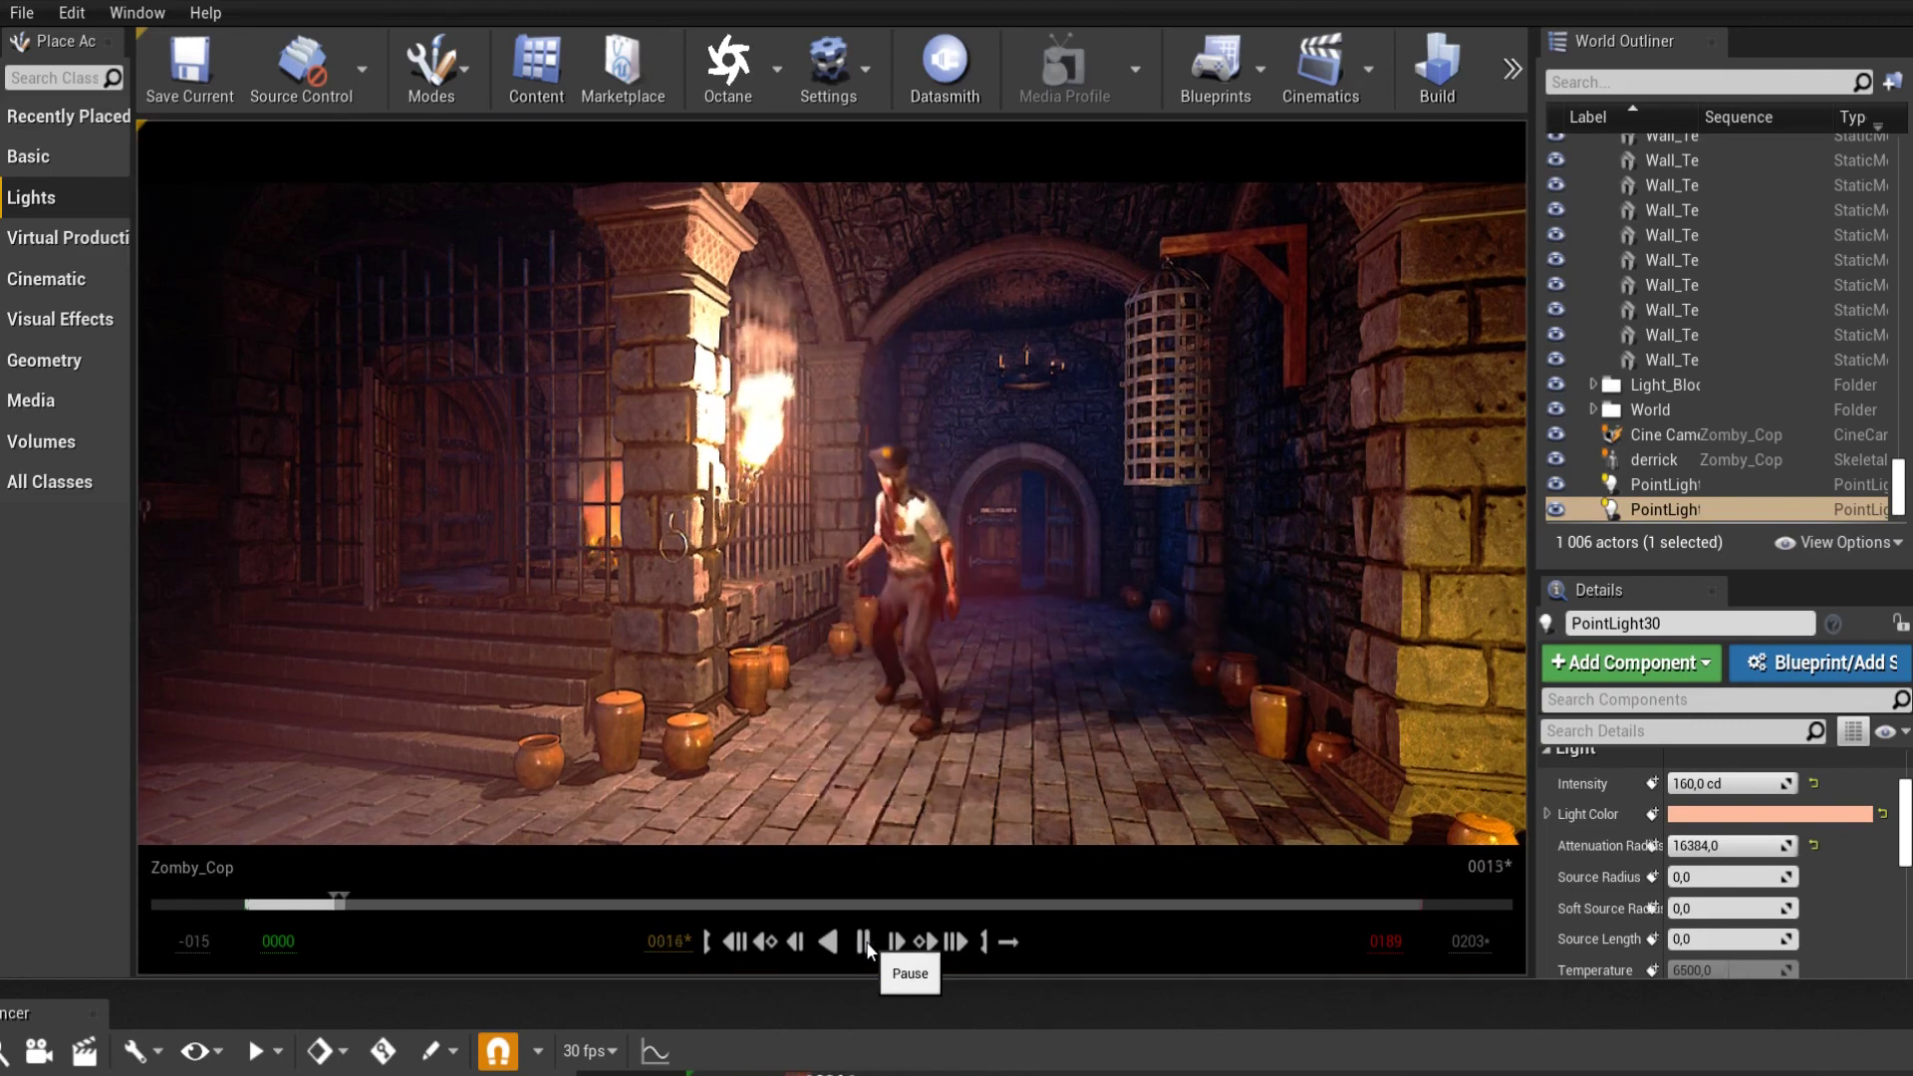